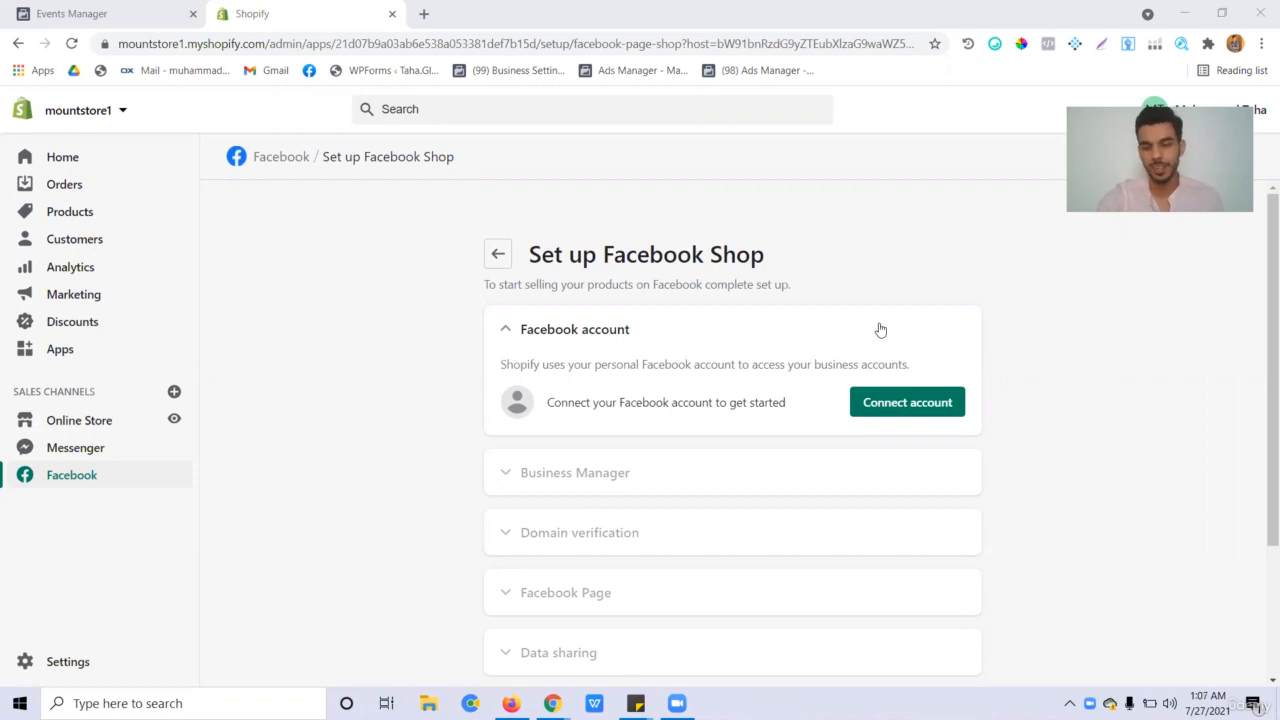
# Step: Open the online store's preferences and find the Facebook Pixel section
pyautogui.click(735, 255)
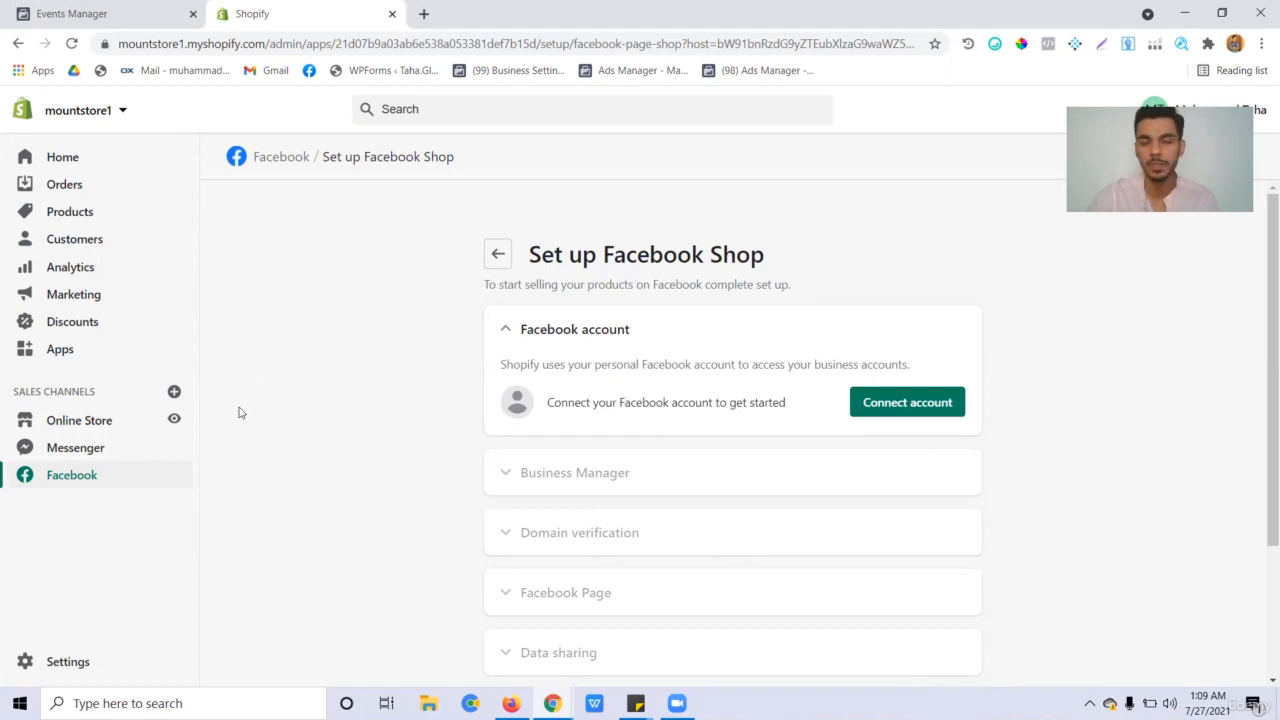
pyautogui.click(88, 427)
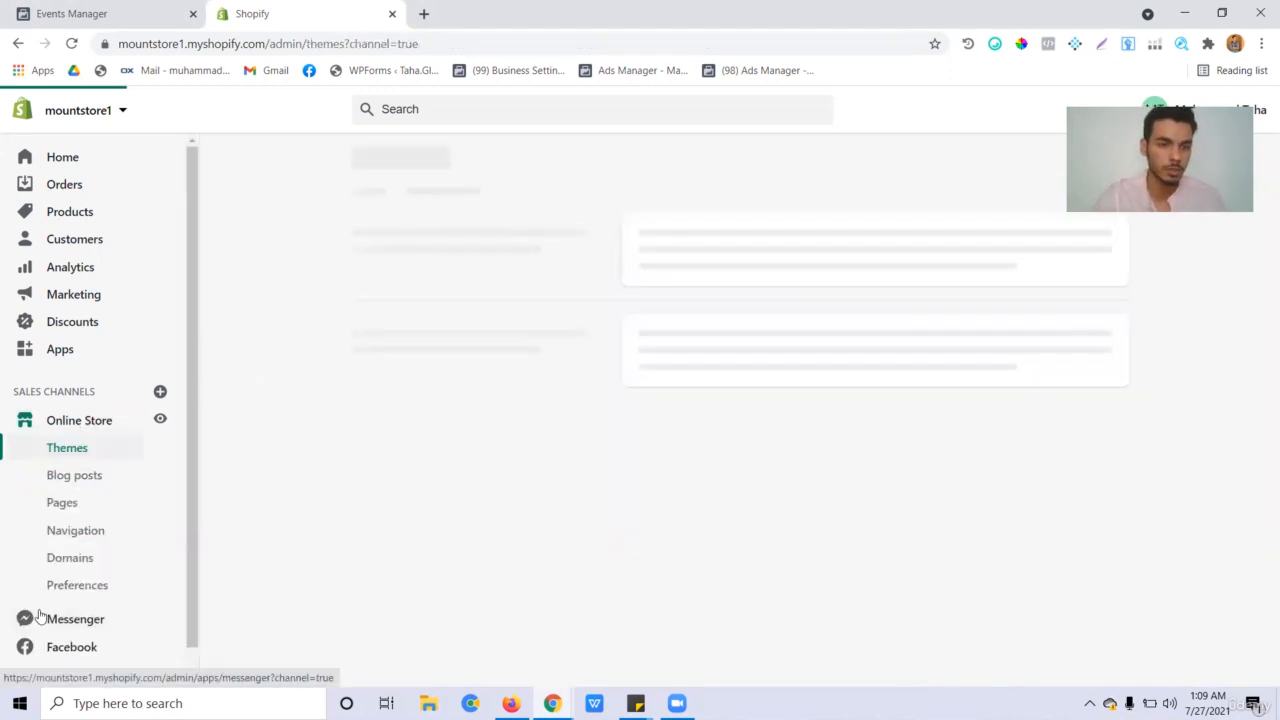
pyautogui.click(60, 585)
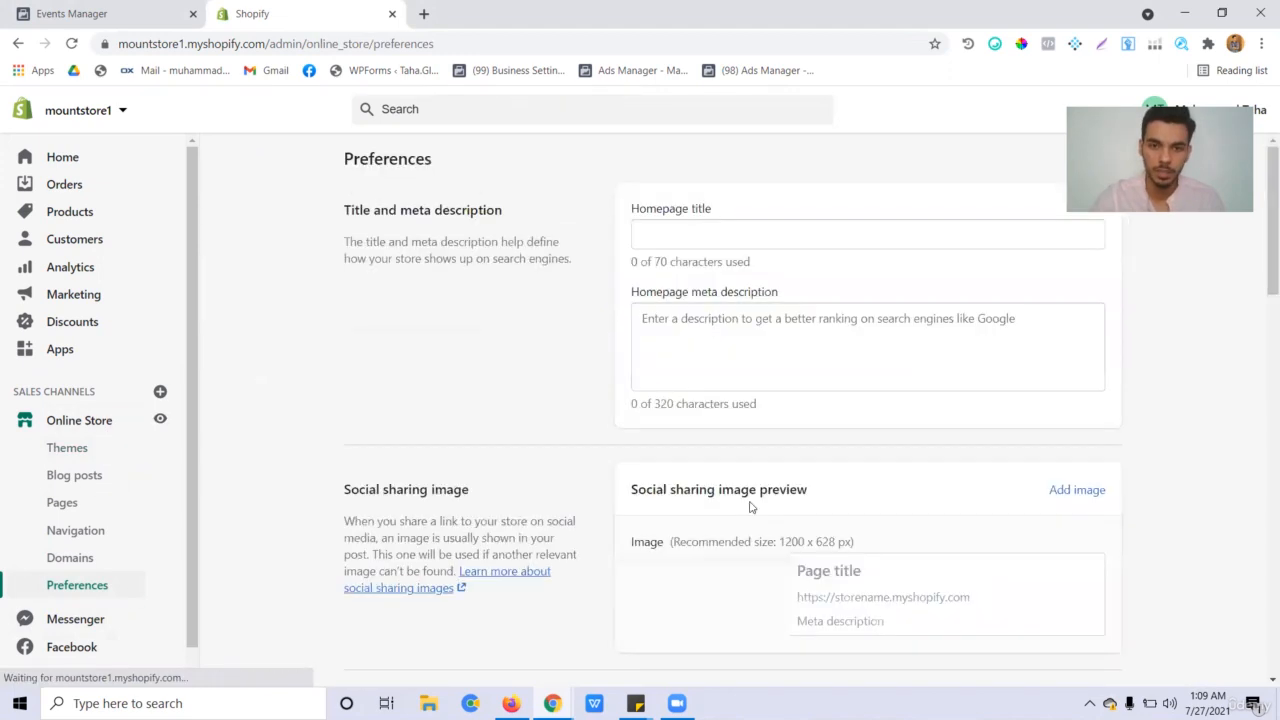
pyautogui.scroll(-8, 750, 507)
pyautogui.scroll(3, 735, 573)
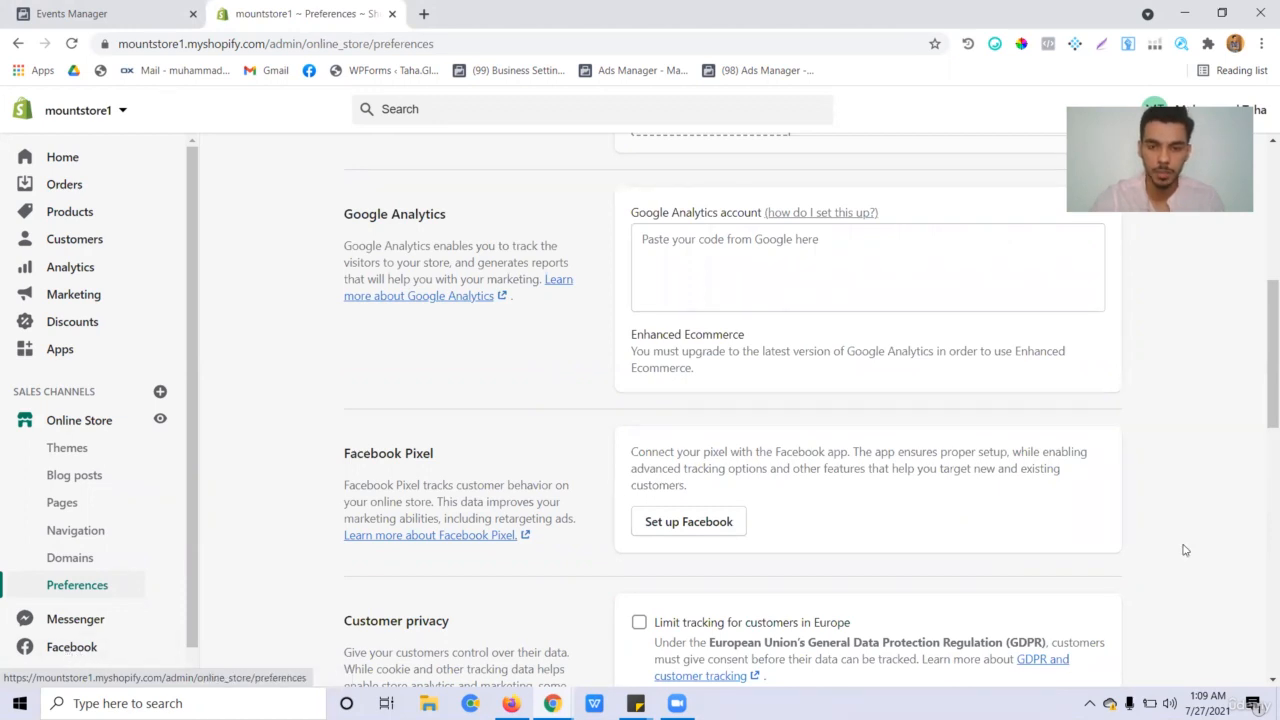
# Step: Check the Petslove pixel among the data sources in Facebook Events Manager, and return to the Shopify store preferences
pyautogui.click(72, 14)
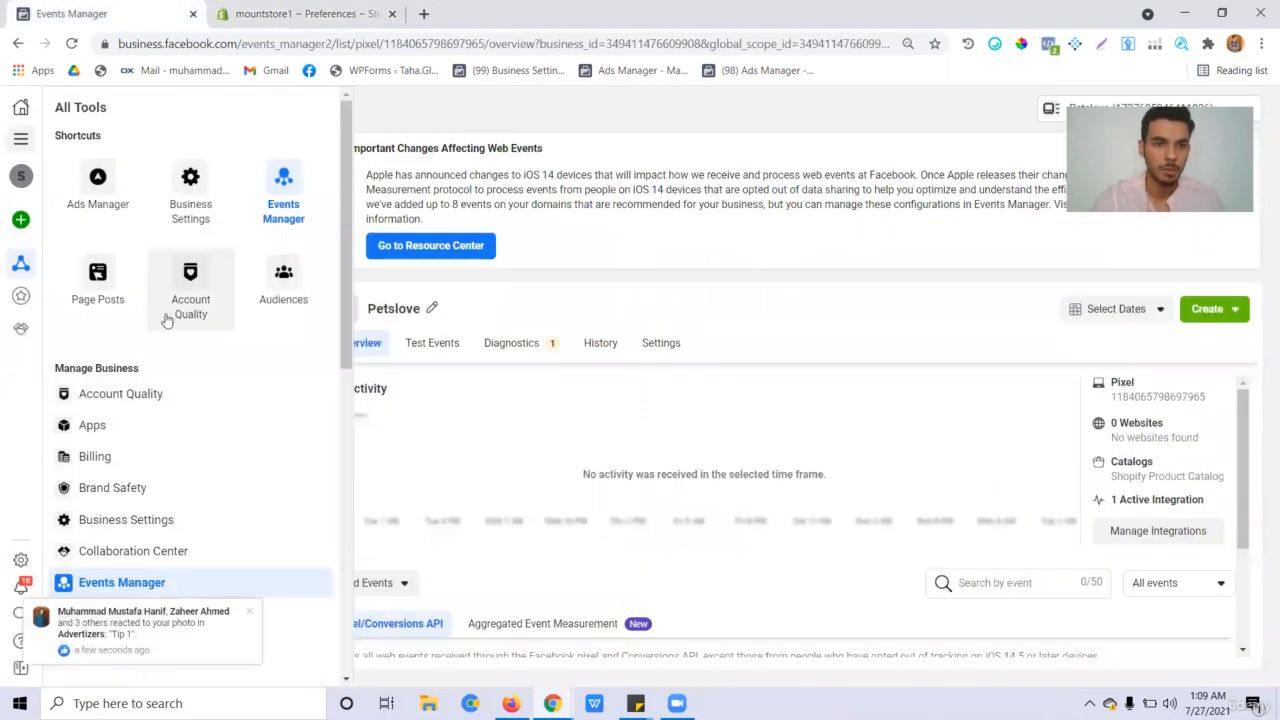
pyautogui.click(653, 173)
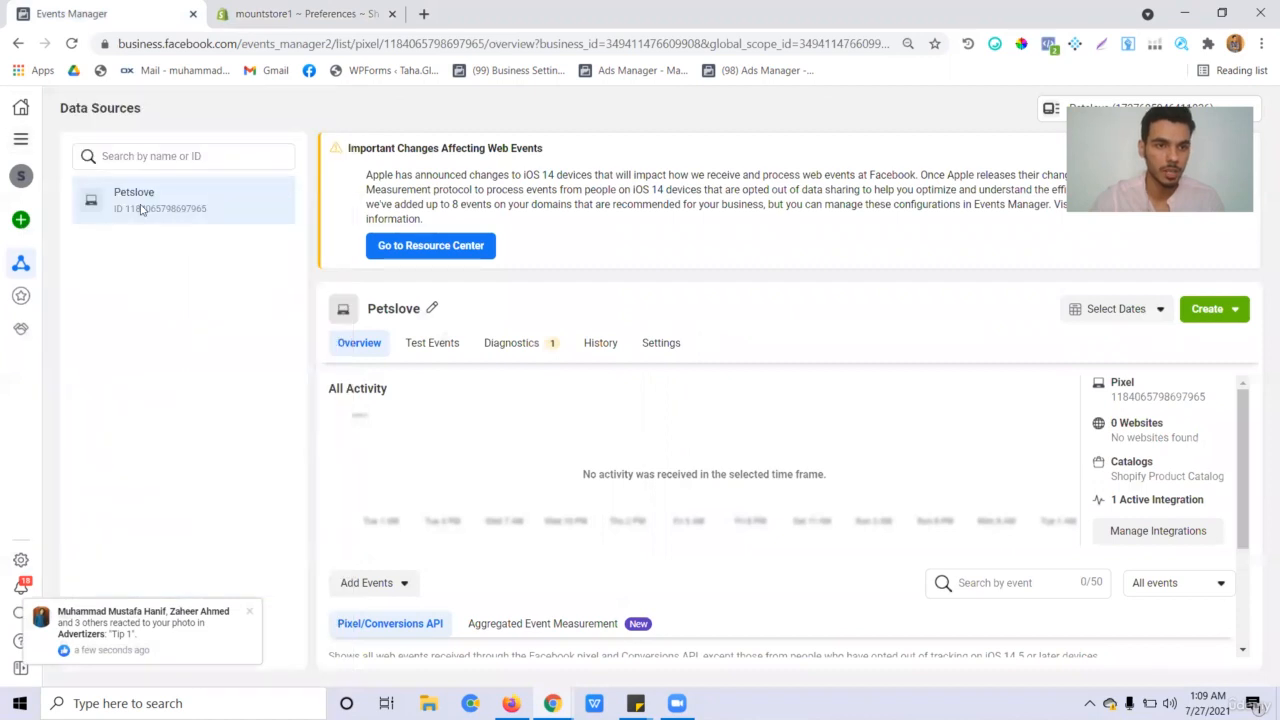
pyautogui.click(335, 12)
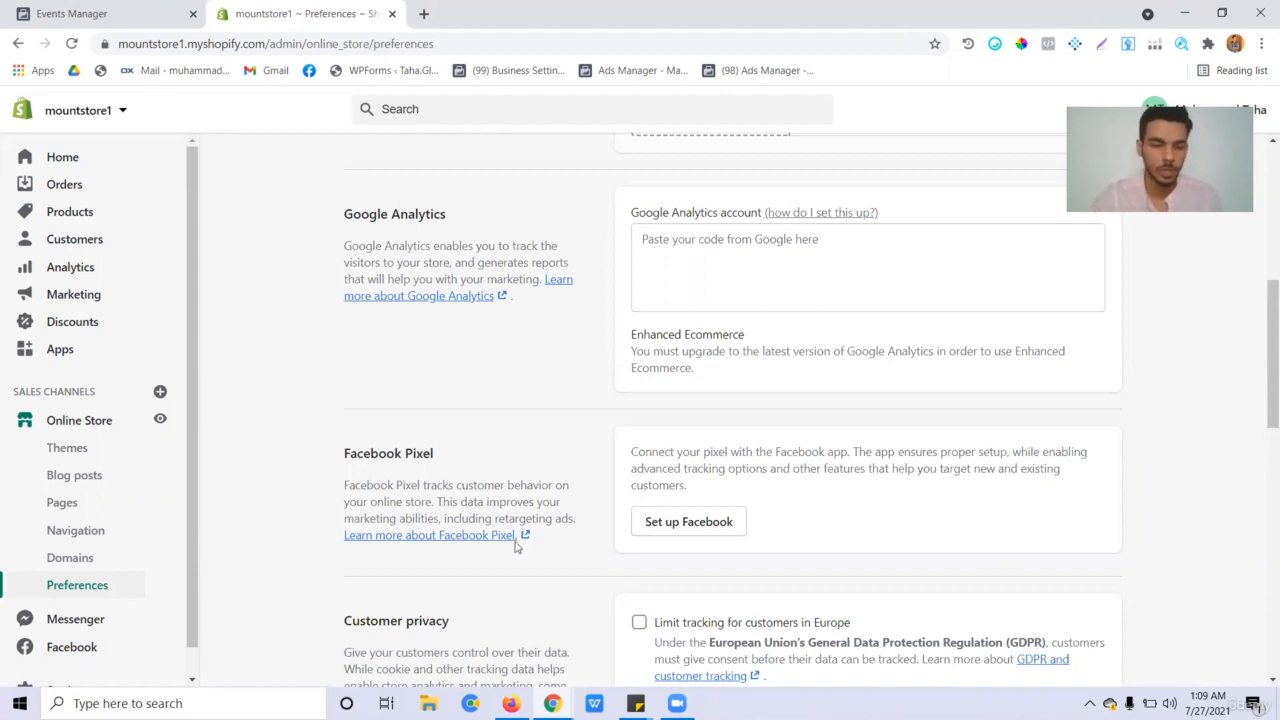
# Step: Review the sales channels available to add to the store, without adding any
pyautogui.scroll(-1, 90, 565)
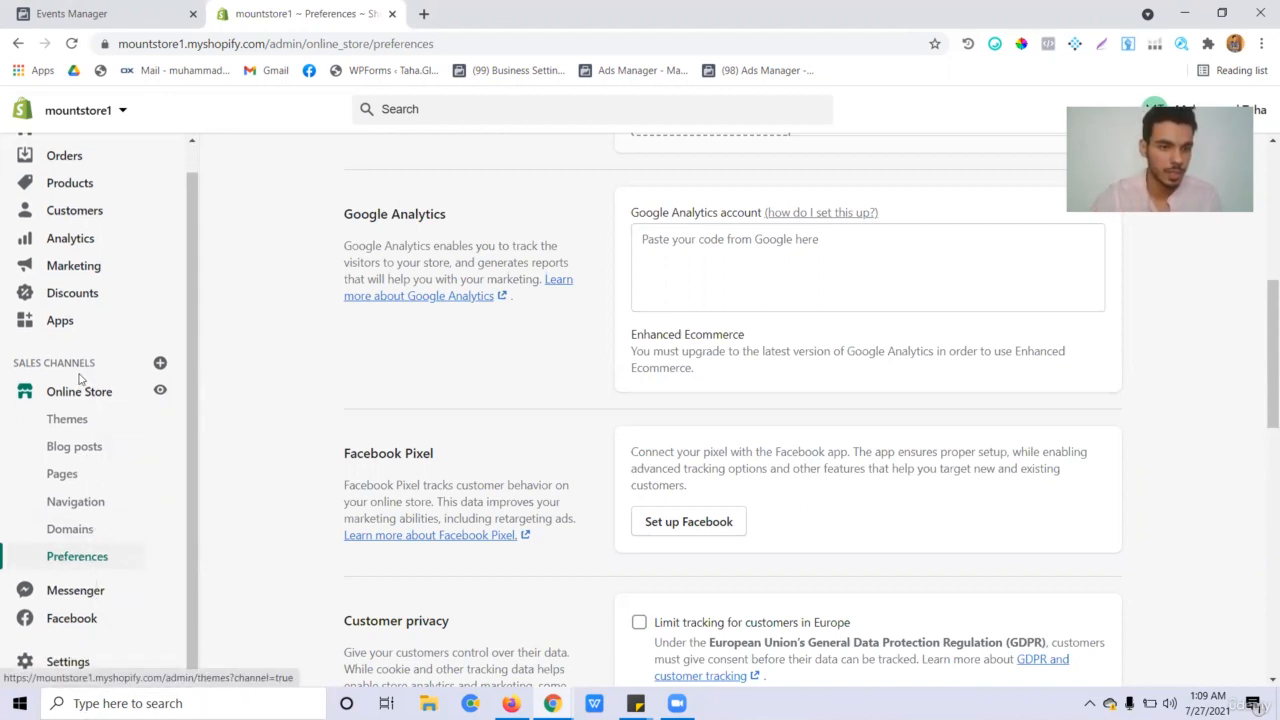
pyautogui.click(160, 363)
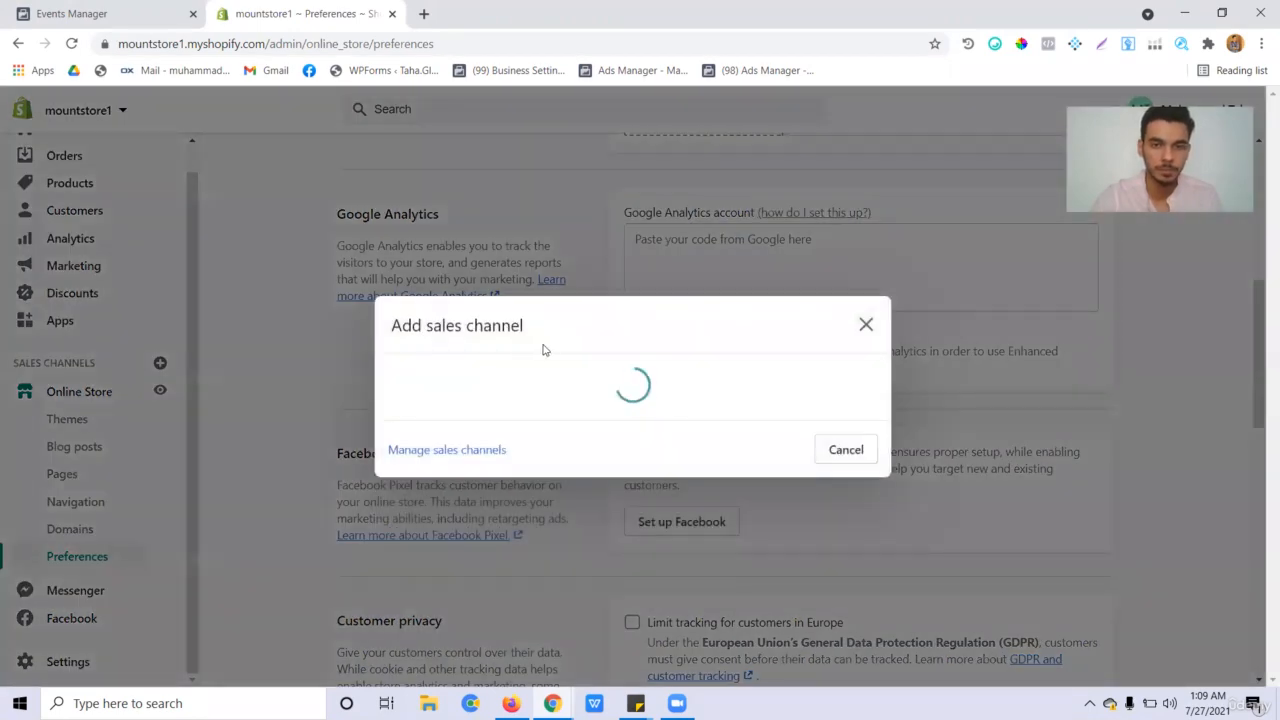
pyautogui.scroll(-3, 479, 385)
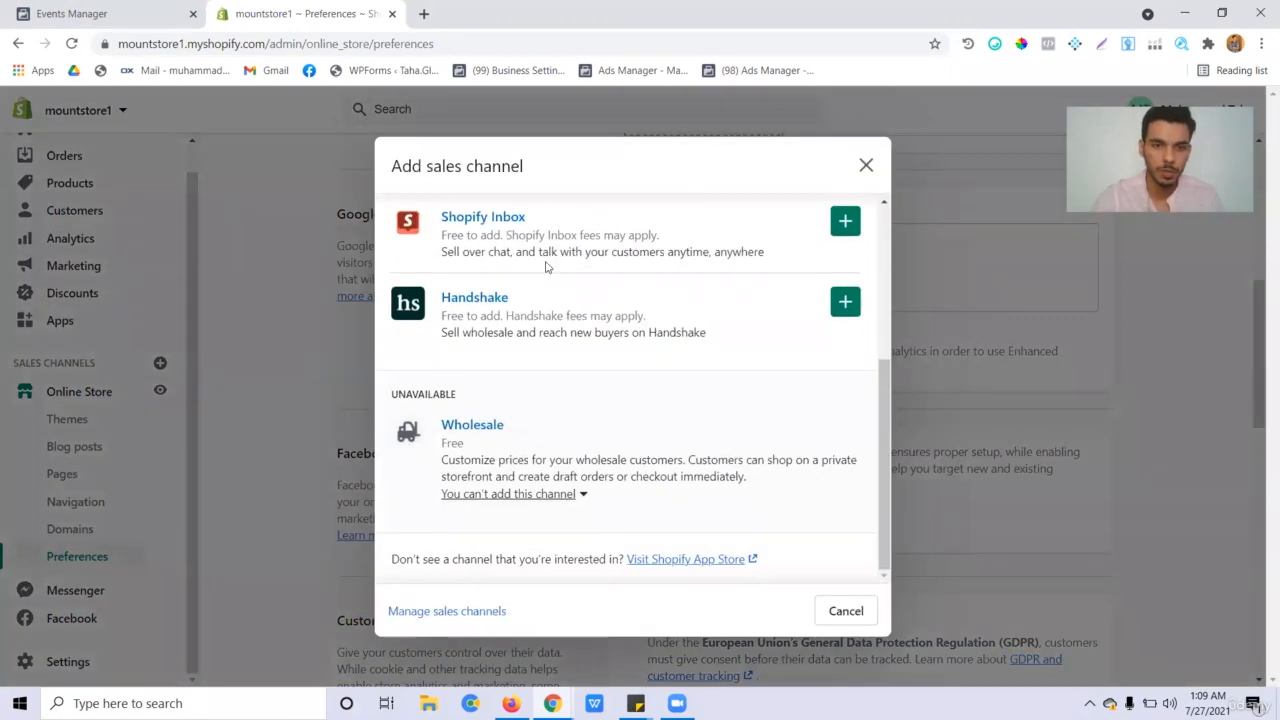
pyautogui.scroll(5, 560, 265)
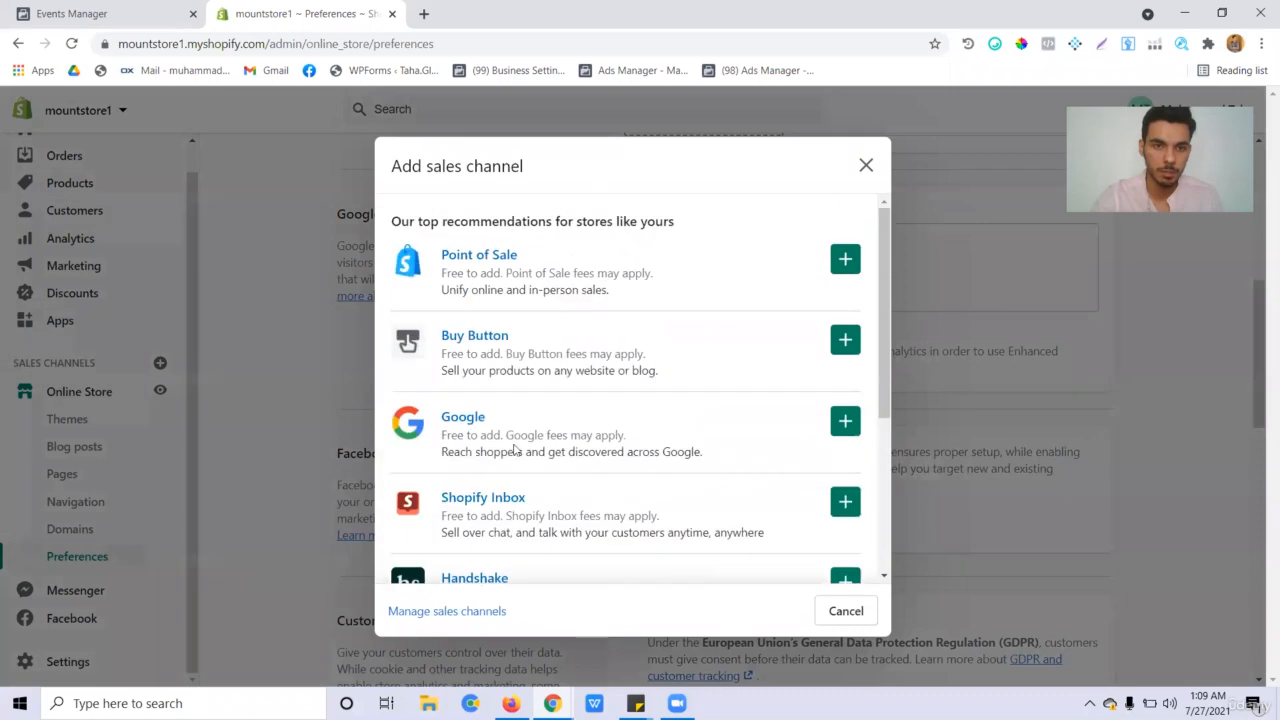
pyautogui.click(866, 166)
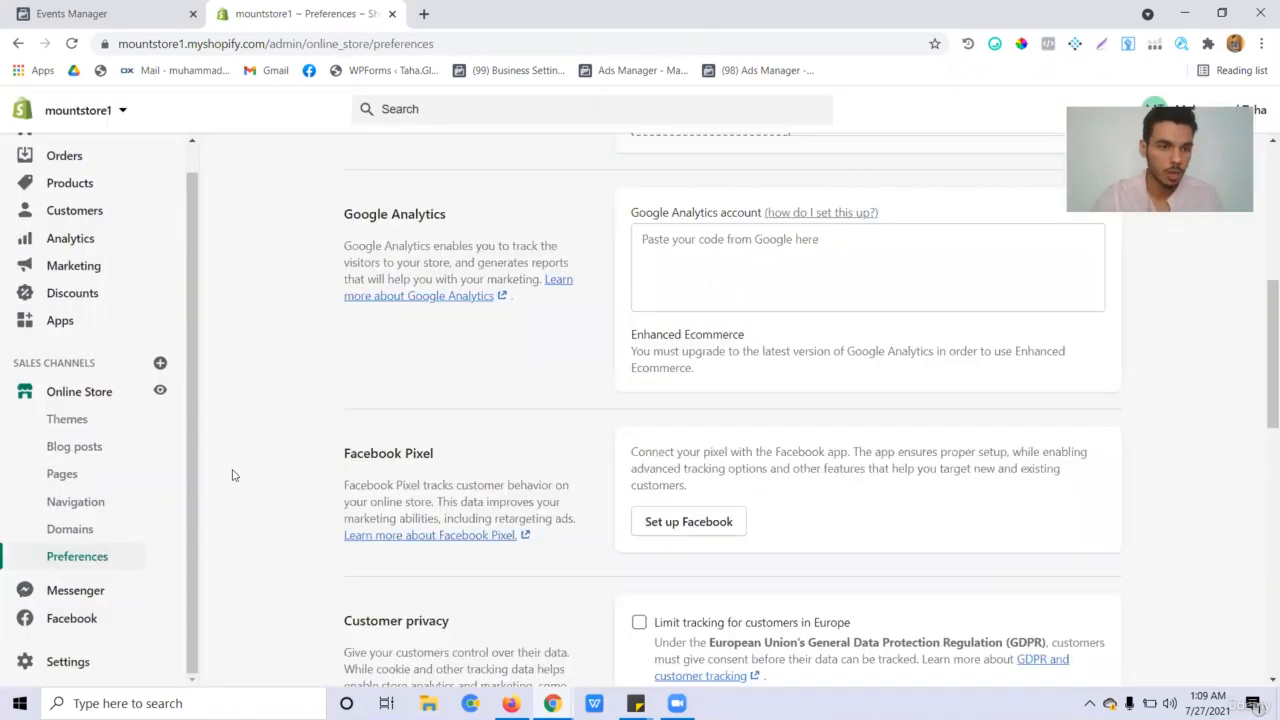
# Step: Open the store's Facebook sales channel and start the Facebook Shop setup
pyautogui.scroll(-2, 234, 474)
pyautogui.click(28, 628)
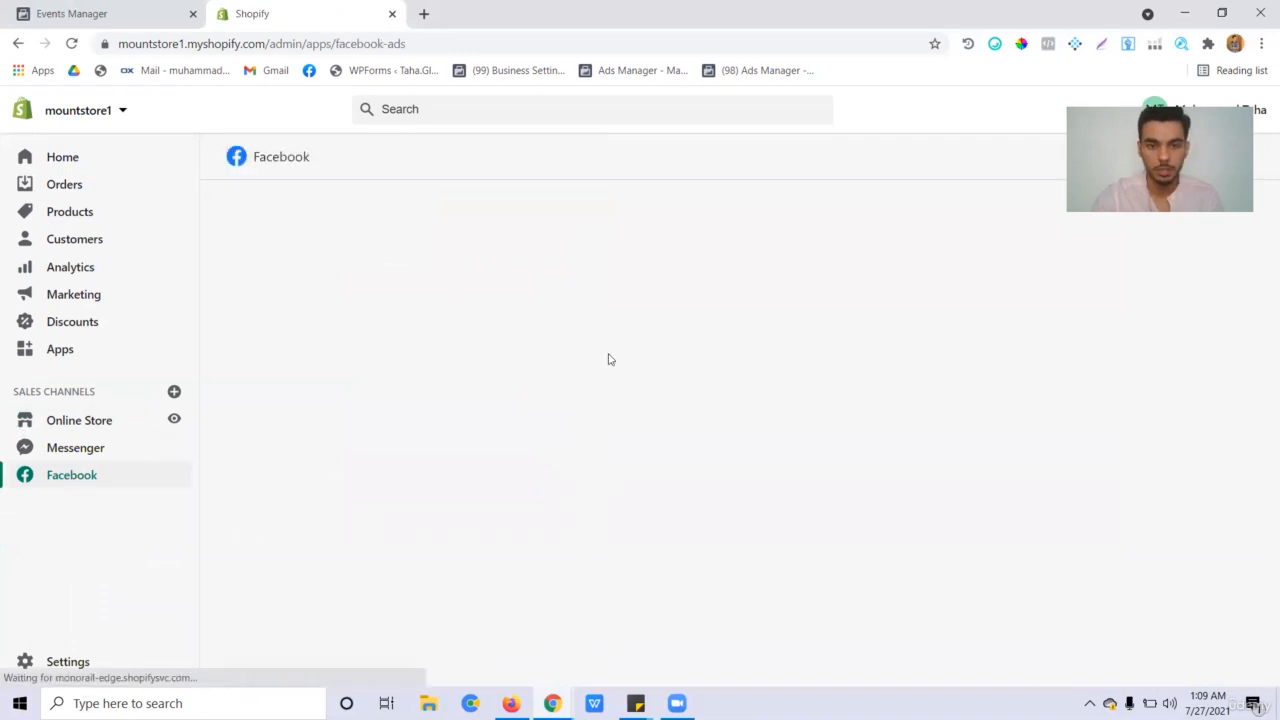
pyautogui.scroll(-3, 732, 333)
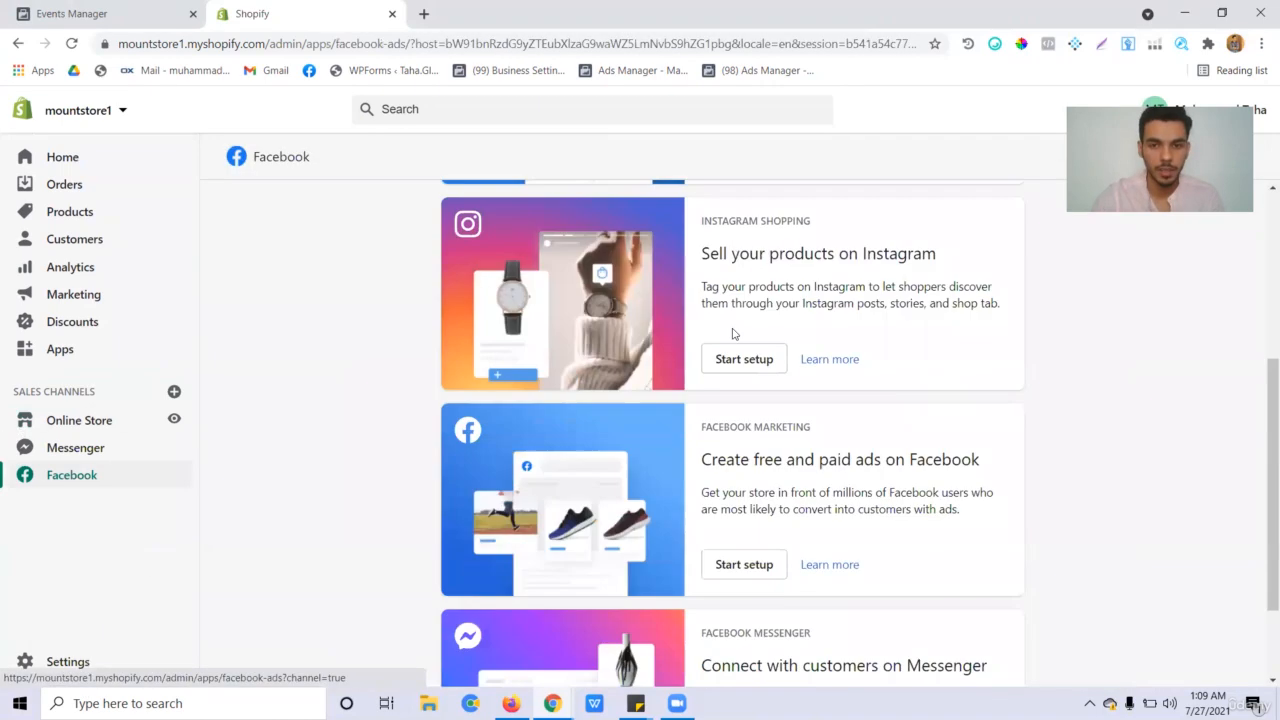
pyautogui.scroll(3, 732, 333)
pyautogui.click(735, 487)
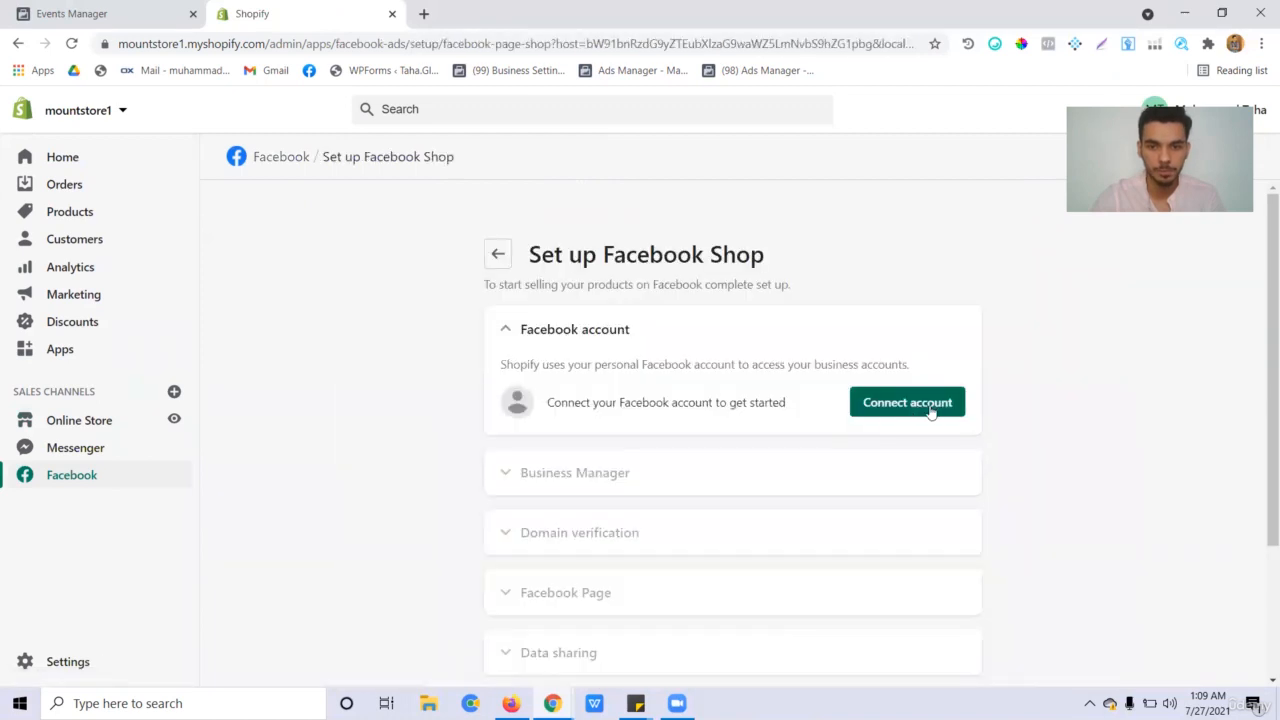
# Step: Connect the Facebook account by entering the account password, and grant Shopify the profile and business permissions it requests
pyautogui.click(928, 410)
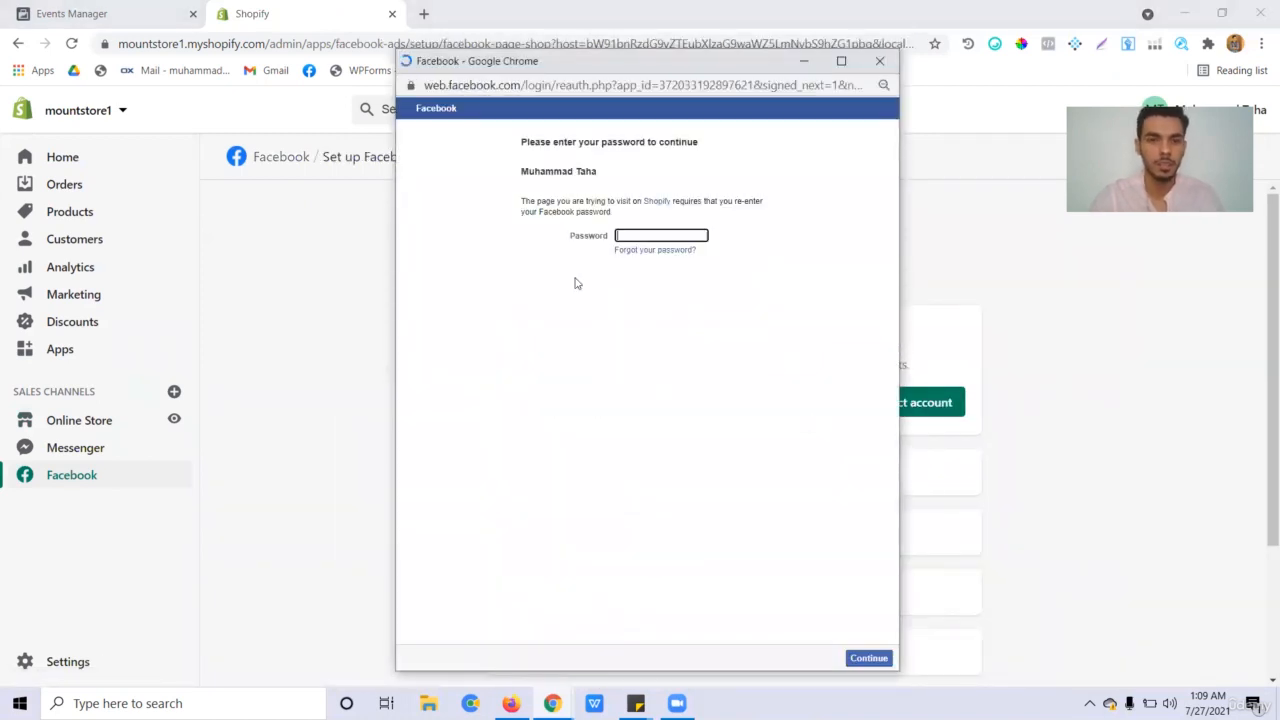
pyautogui.write('•••••••')
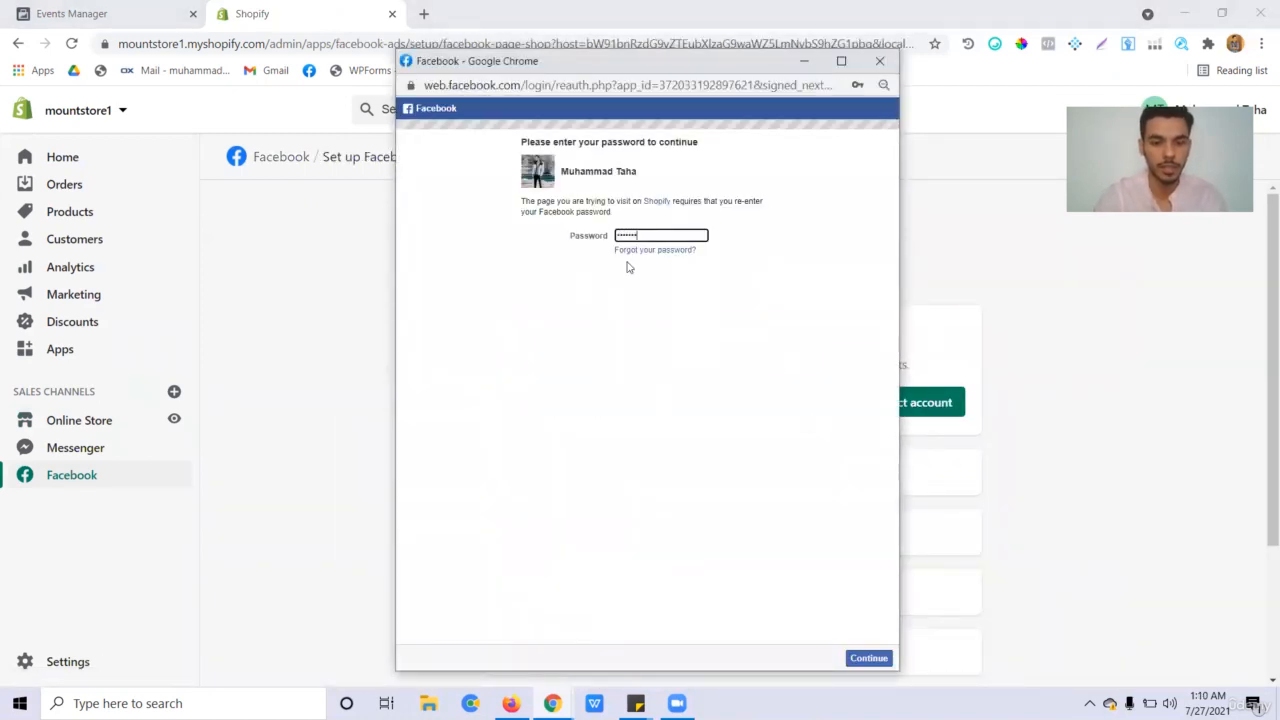
pyautogui.write('•••')
pyautogui.press('Return')
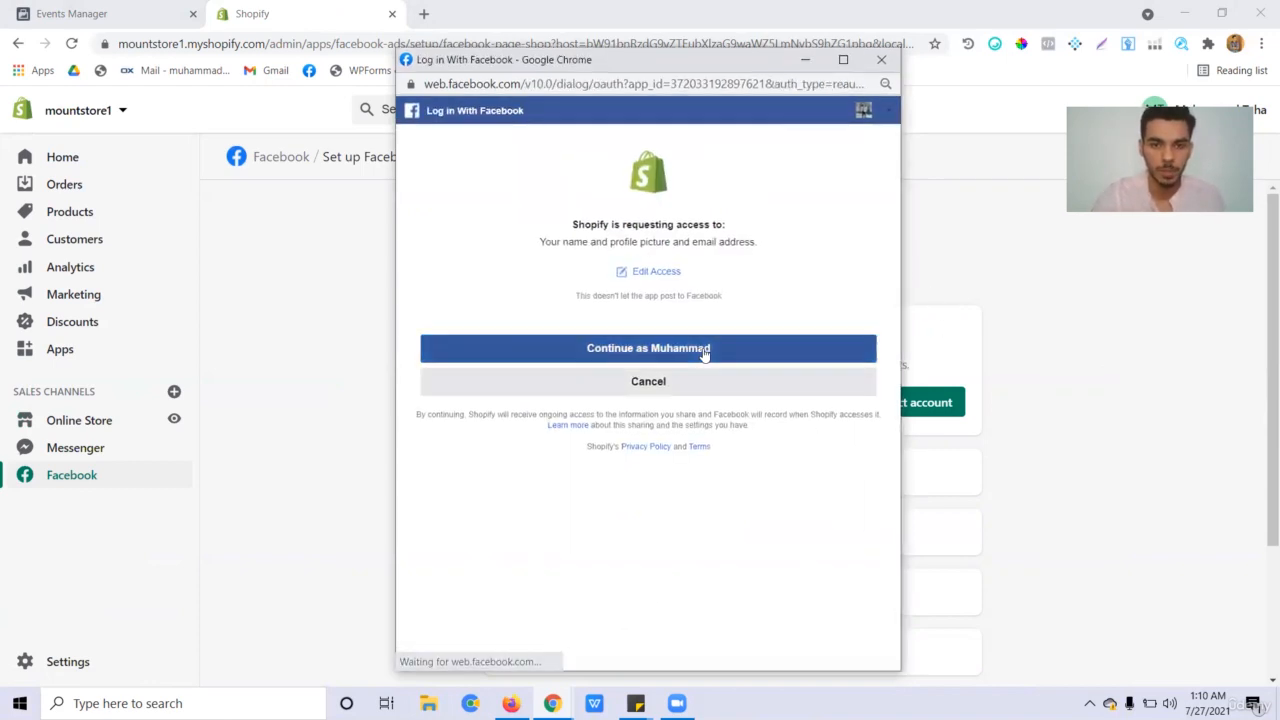
pyautogui.click(703, 350)
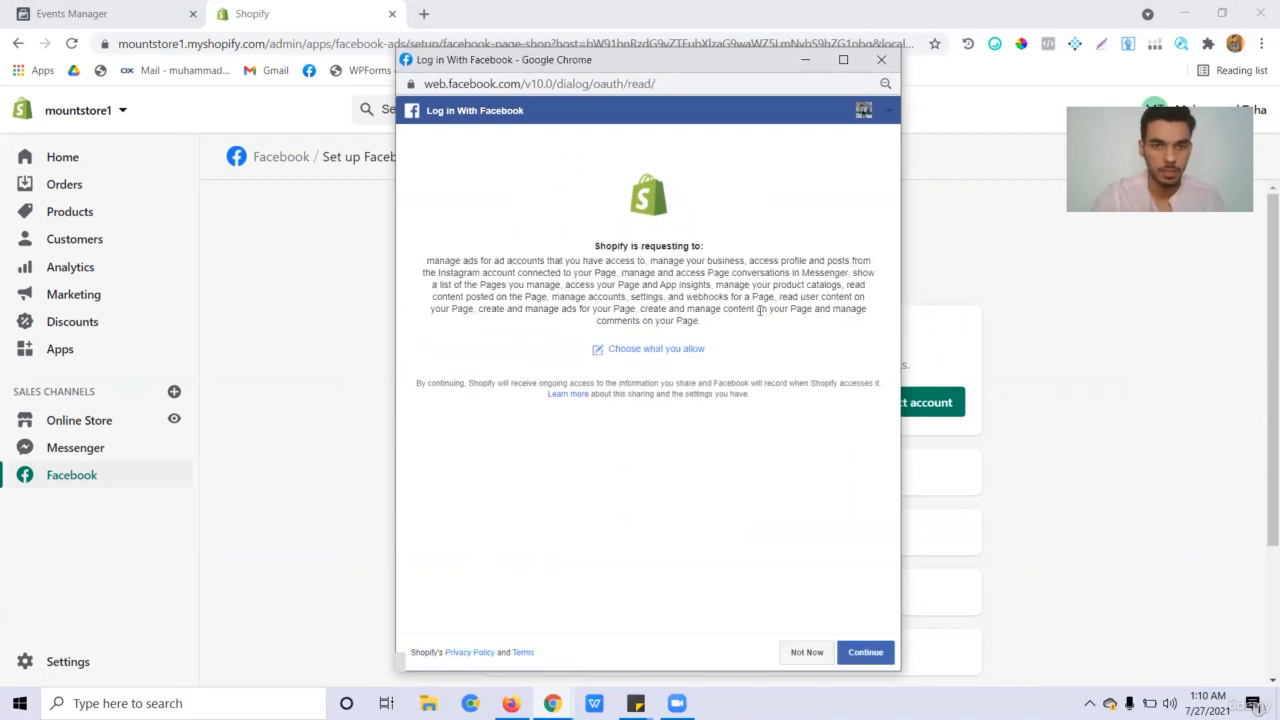
pyautogui.click(877, 653)
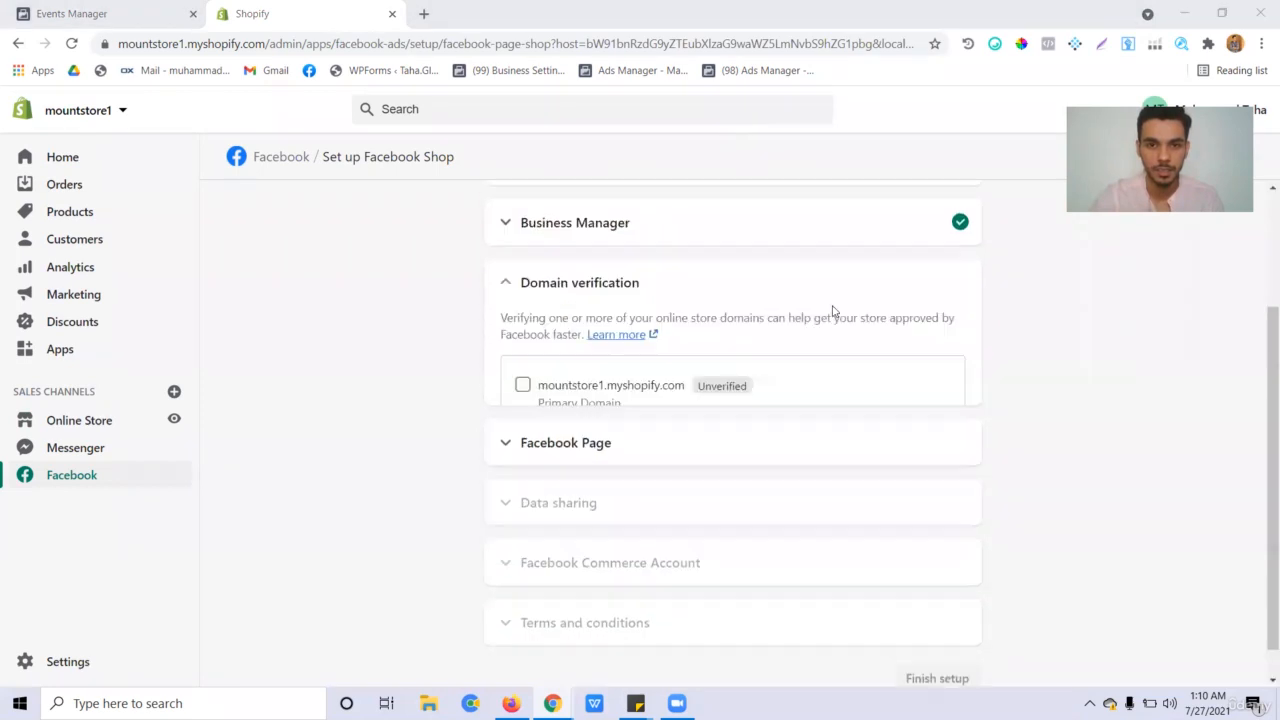
# Step: Examine the connected Business Manager's details in the Facebook Shop setup, leaving its section collapsed
pyautogui.click(503, 223)
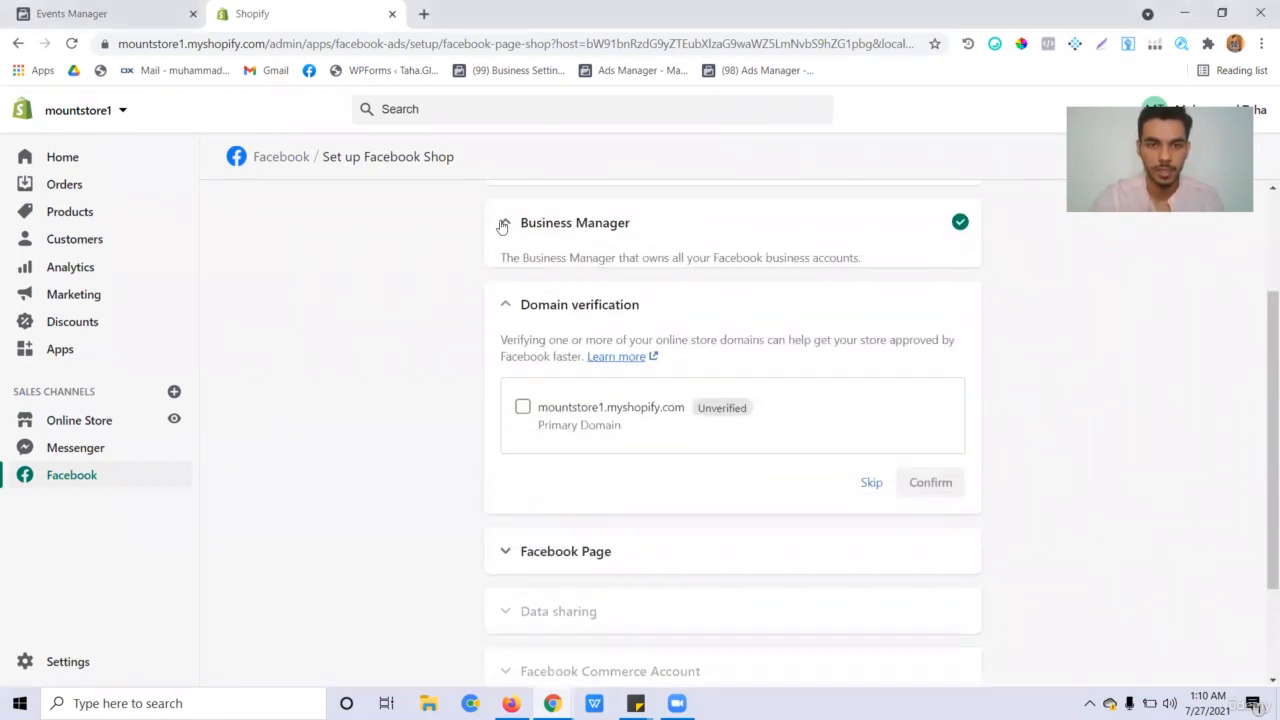
pyautogui.click(503, 224)
pyautogui.click(503, 223)
pyautogui.click(503, 223)
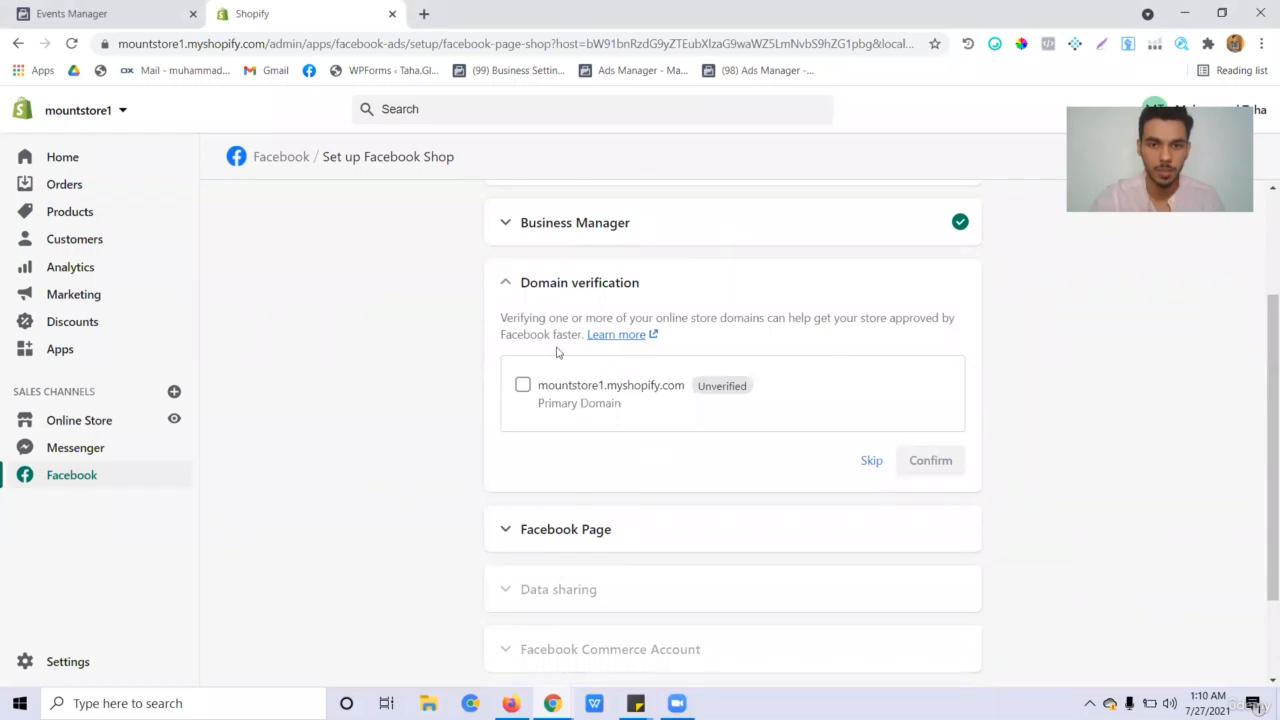
pyautogui.click(555, 221)
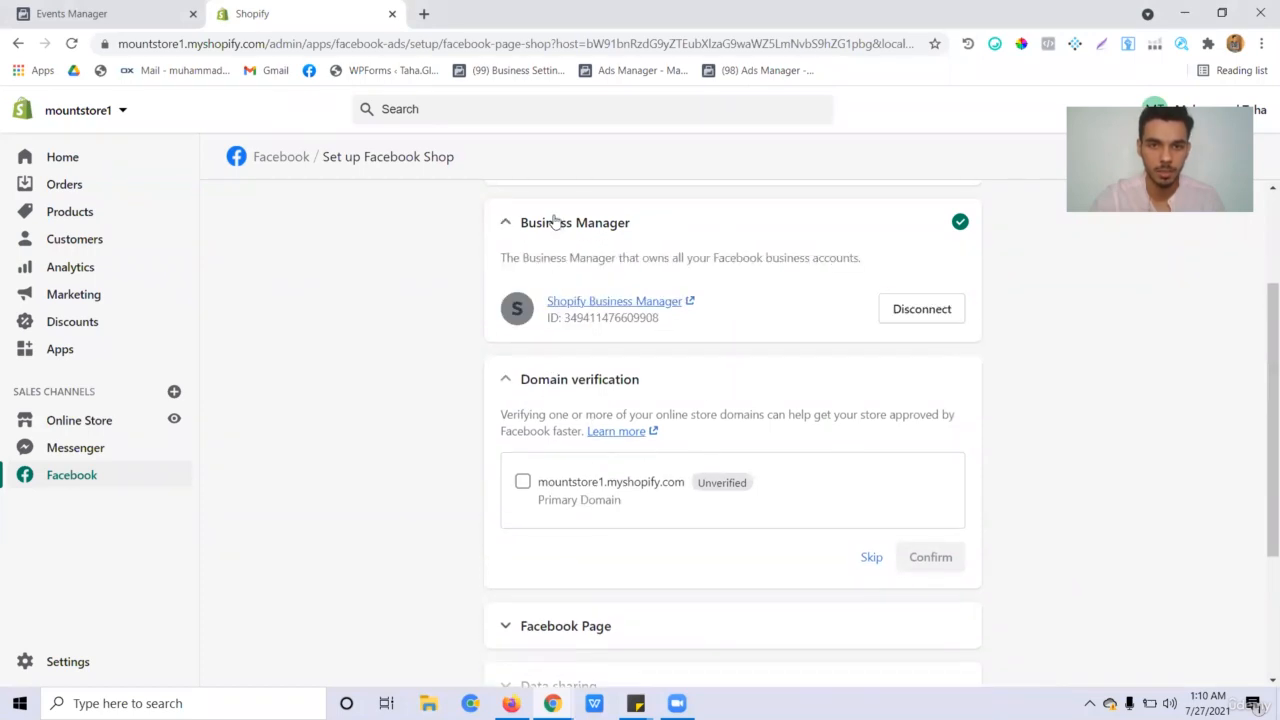
pyautogui.click(555, 221)
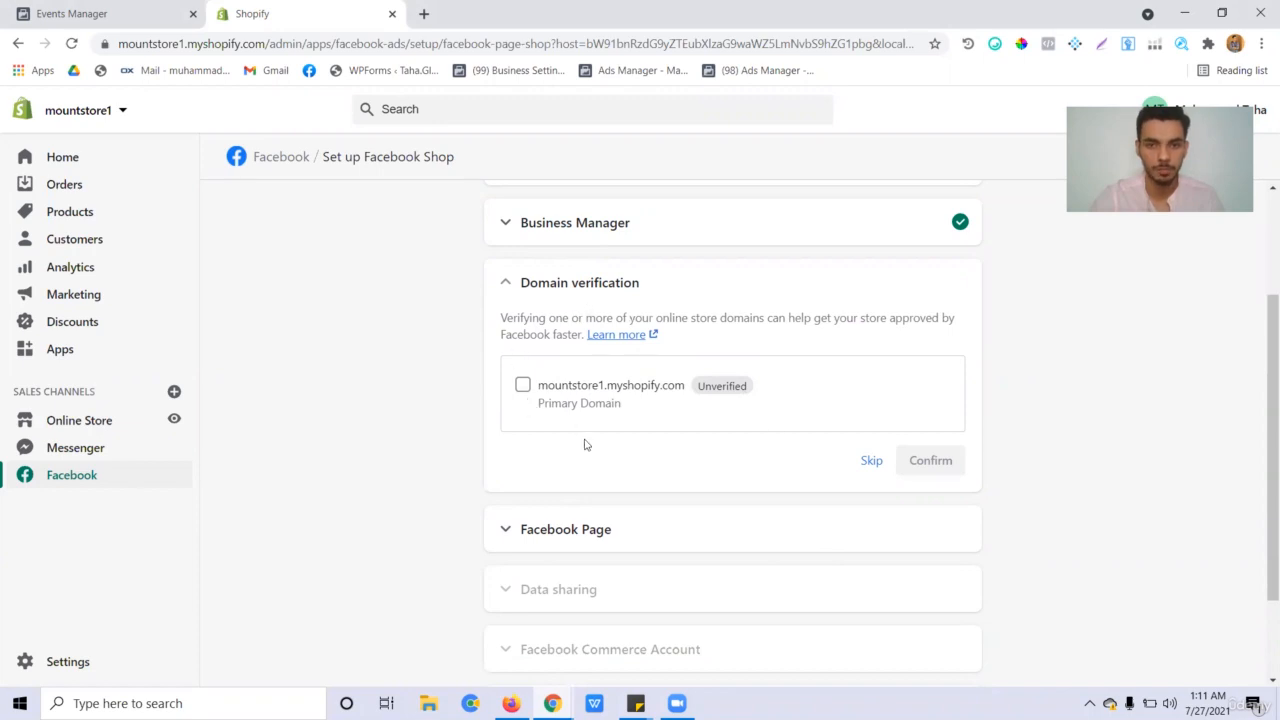
# Step: Skip domain verification and connect a Facebook Page from the list of available pages
pyautogui.click(871, 462)
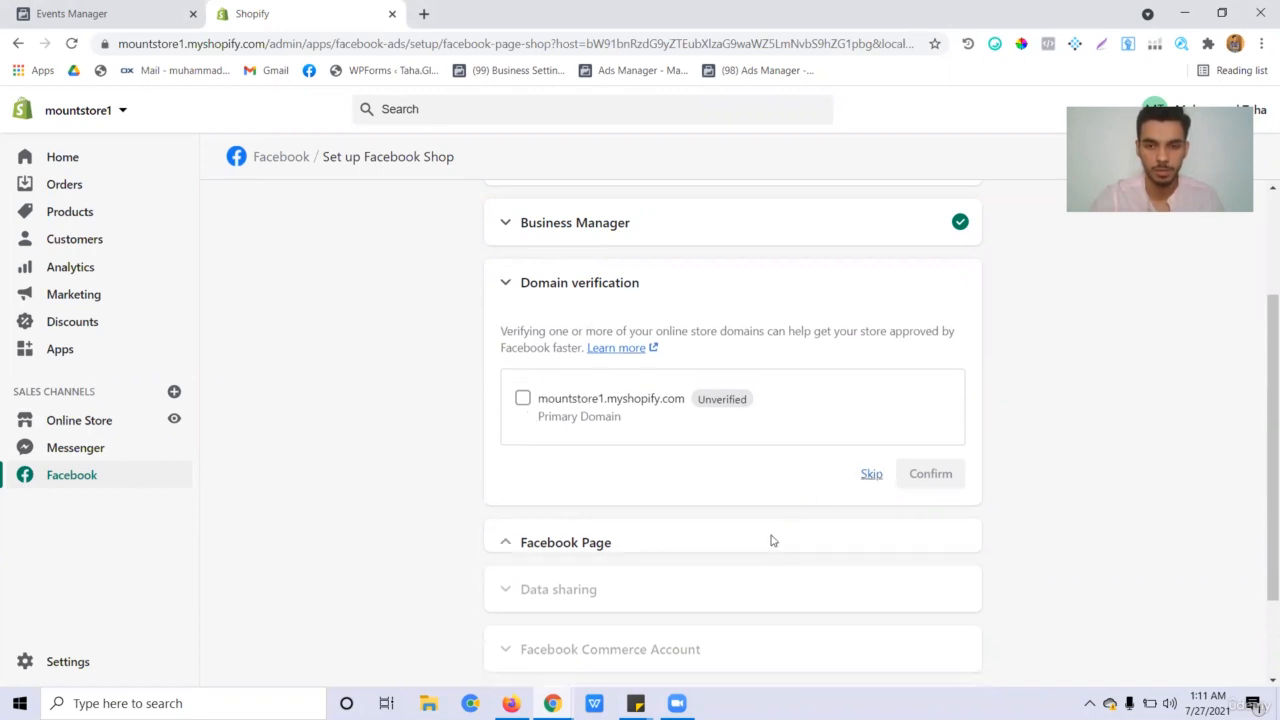
pyautogui.scroll(-2, 697, 509)
pyautogui.scroll(2, 981, 345)
pyautogui.scroll(-4, 754, 380)
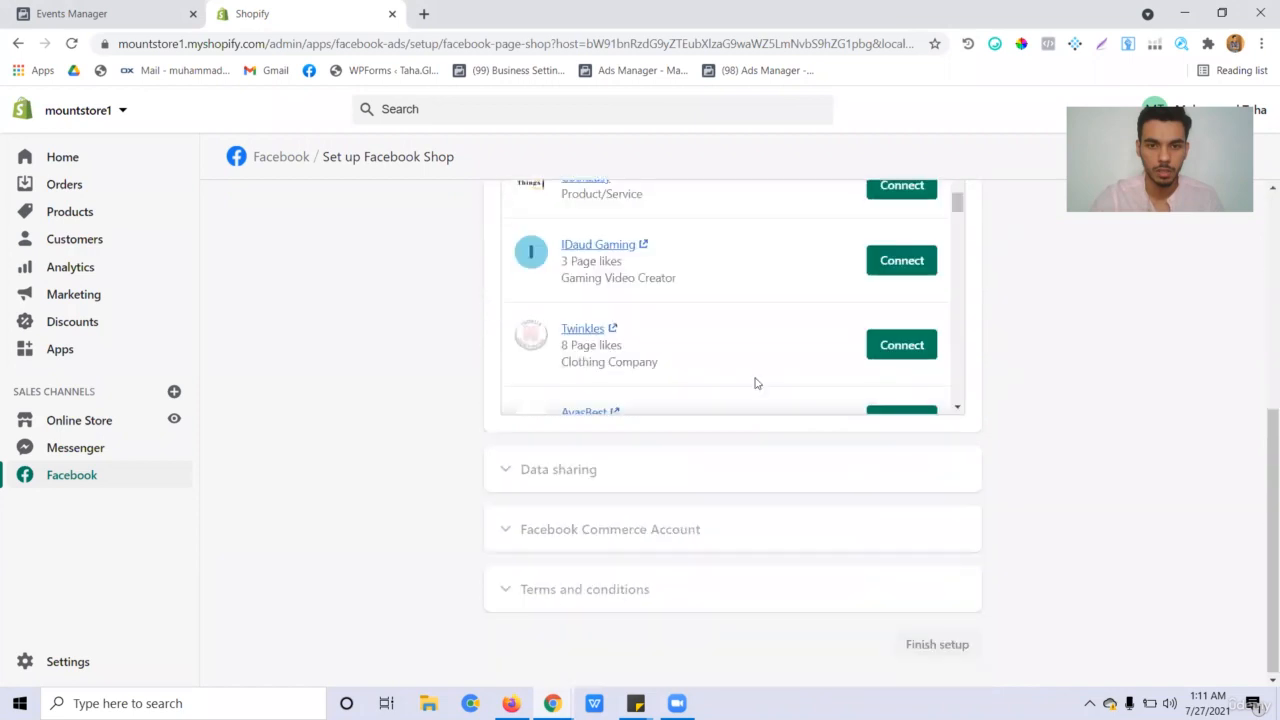
pyautogui.scroll(4, 746, 386)
pyautogui.click(884, 452)
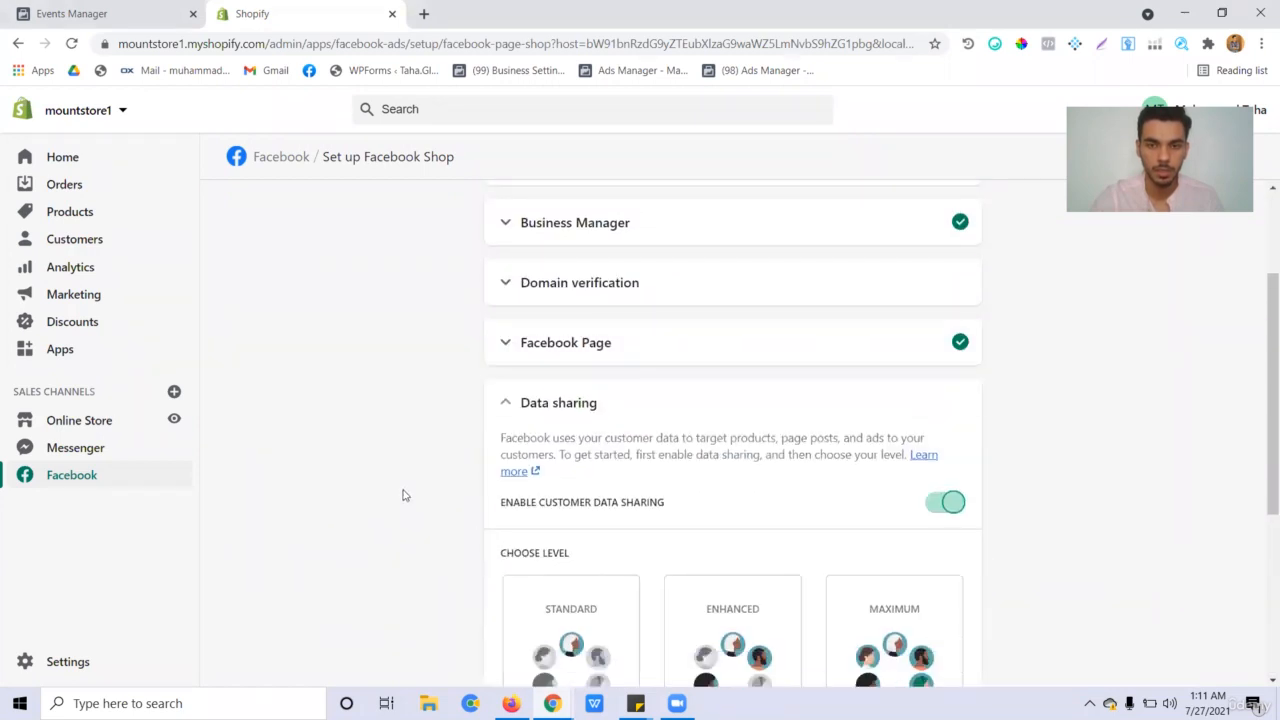
# Step: Choose the Maximum level for customer data sharing with Facebook
pyautogui.scroll(-3, 404, 494)
pyautogui.scroll(2, 843, 437)
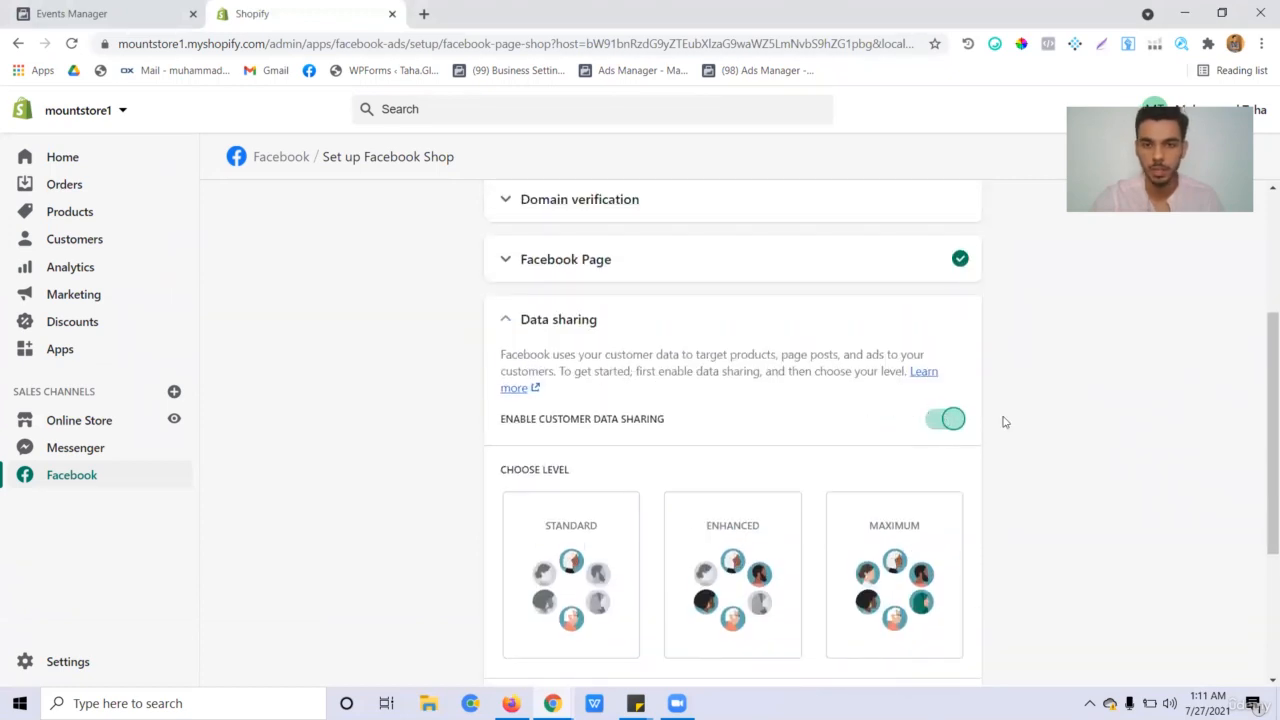
pyautogui.scroll(-1, 1050, 388)
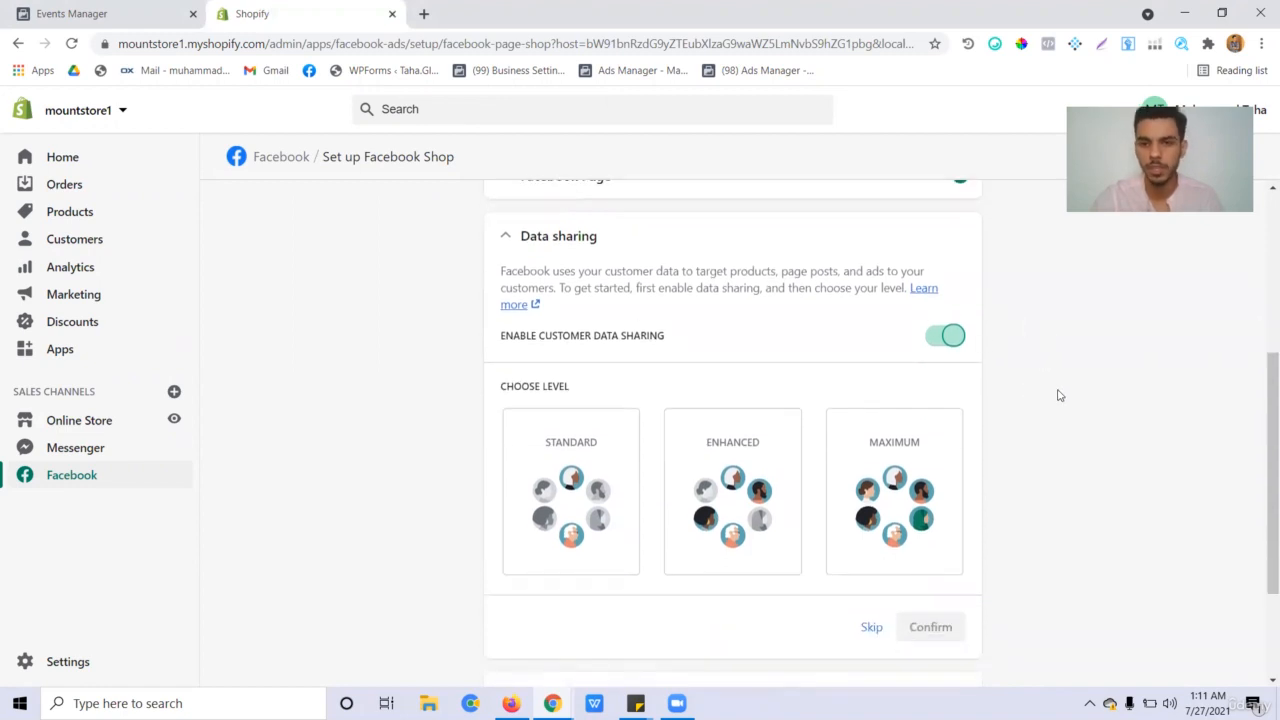
pyautogui.scroll(-2, 1058, 393)
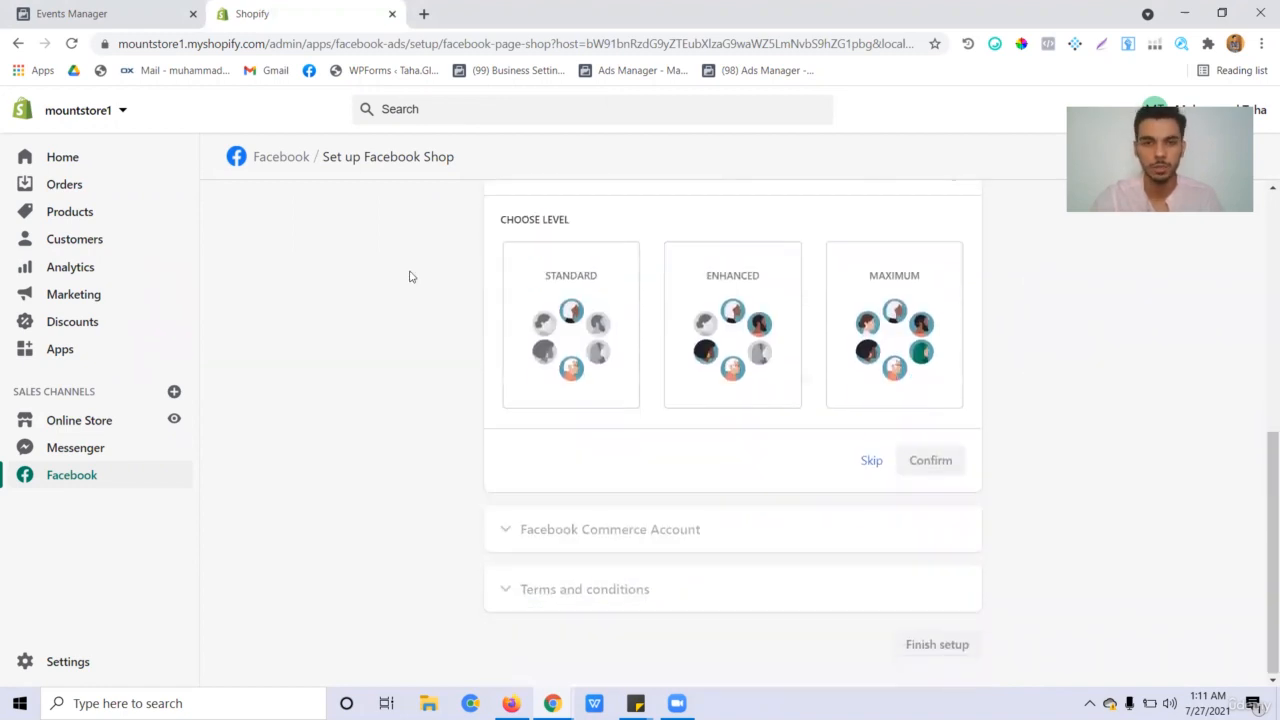
pyautogui.click(852, 327)
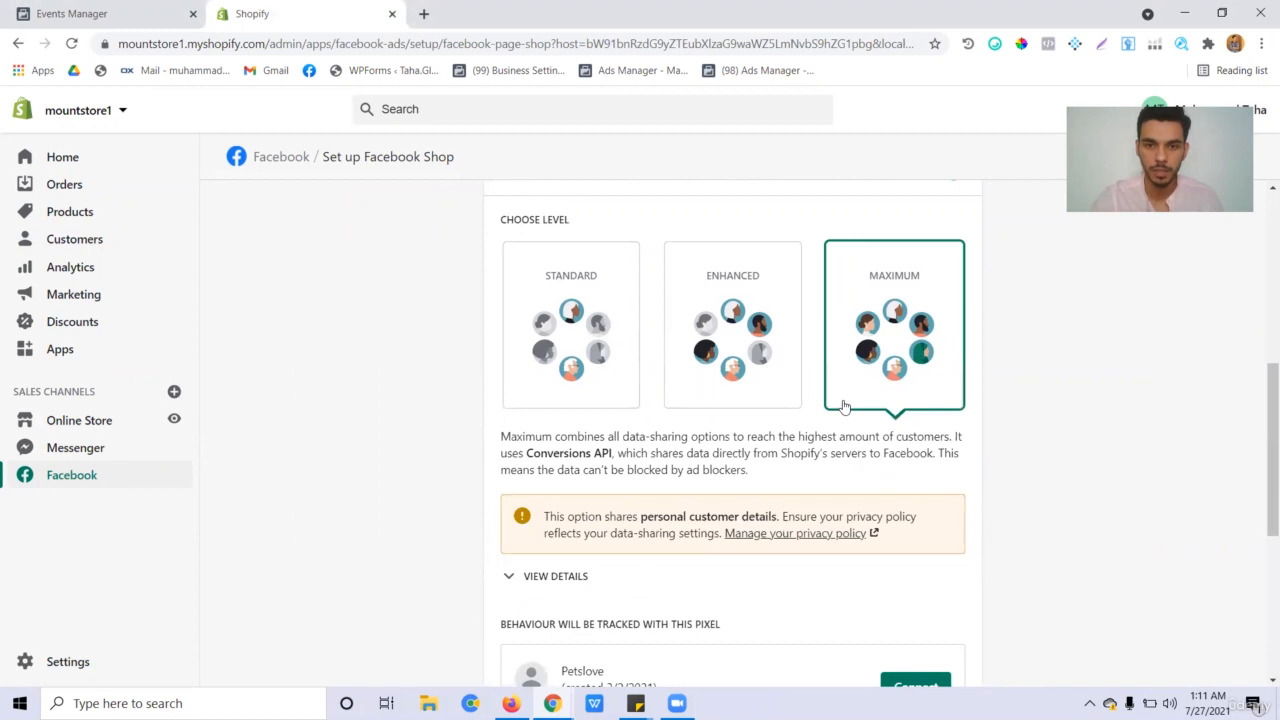
# Step: Read the Maximum level's description of Conversions API data sharing, and look over the pixel options for tracking behaviour
pyautogui.scroll(-1, 843, 406)
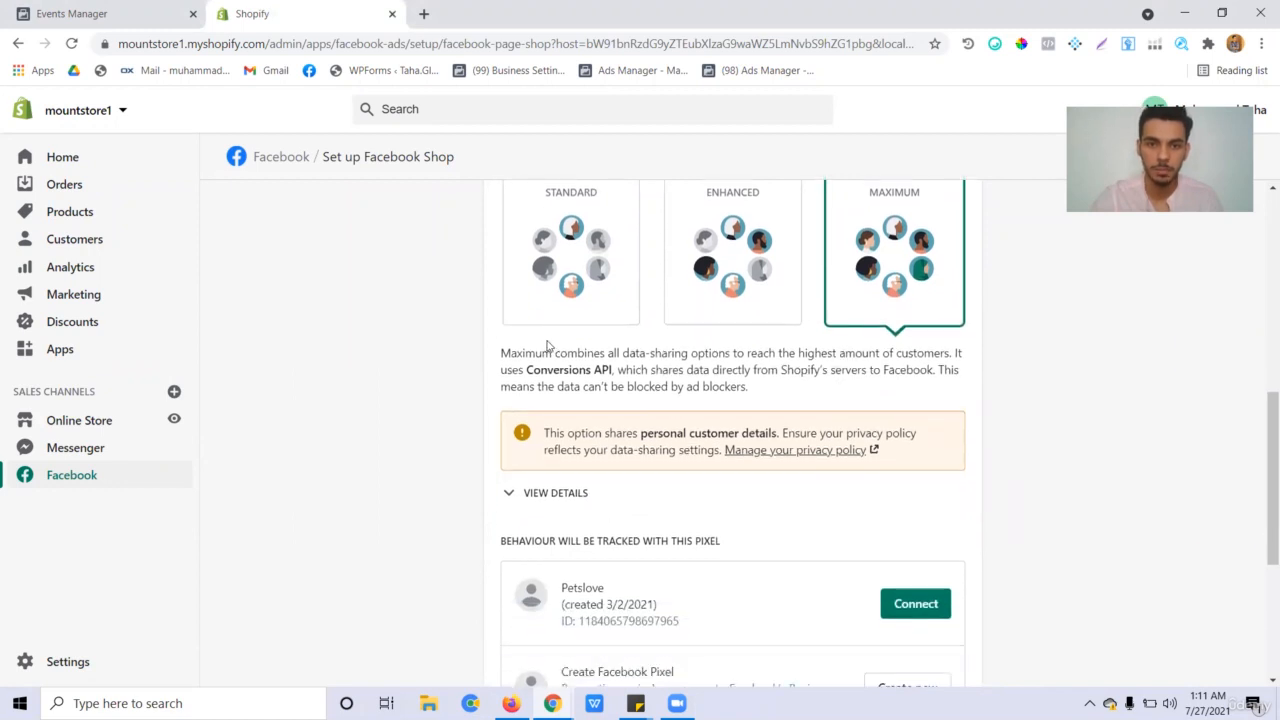
pyautogui.moveTo(578, 353); pyautogui.dragTo(658, 383)
pyautogui.click(671, 381)
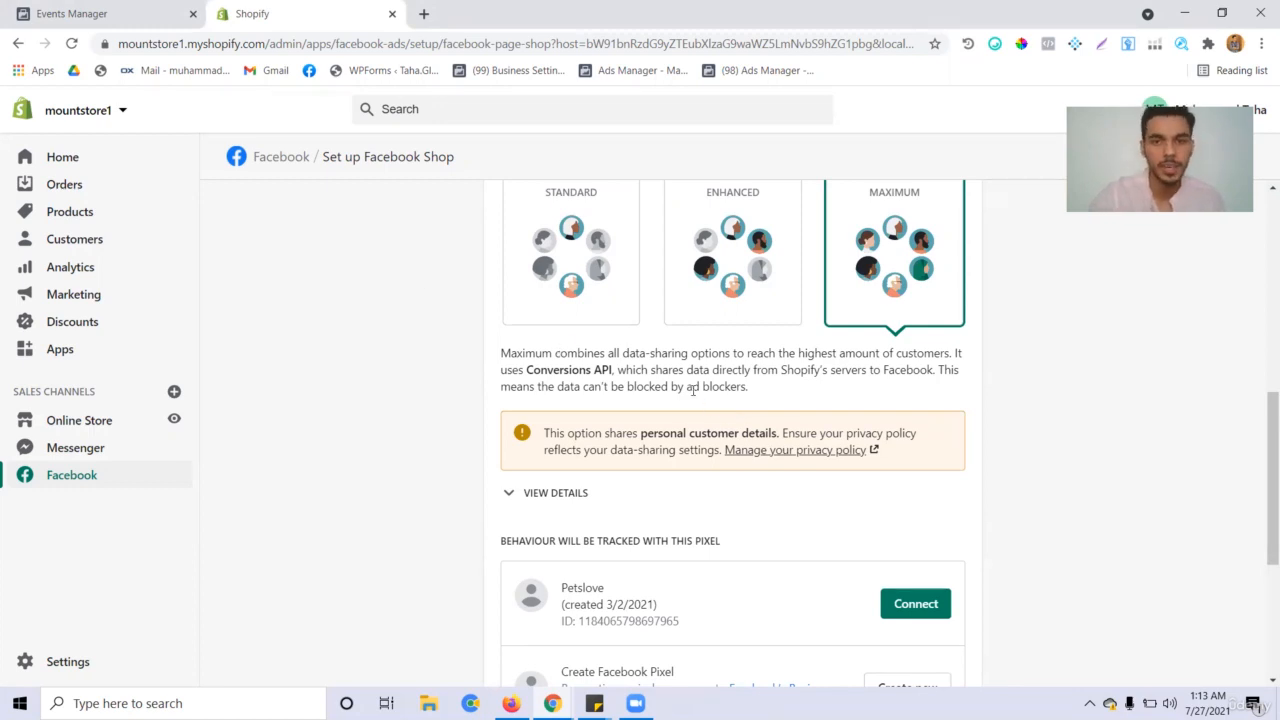
pyautogui.scroll(-2, 900, 390)
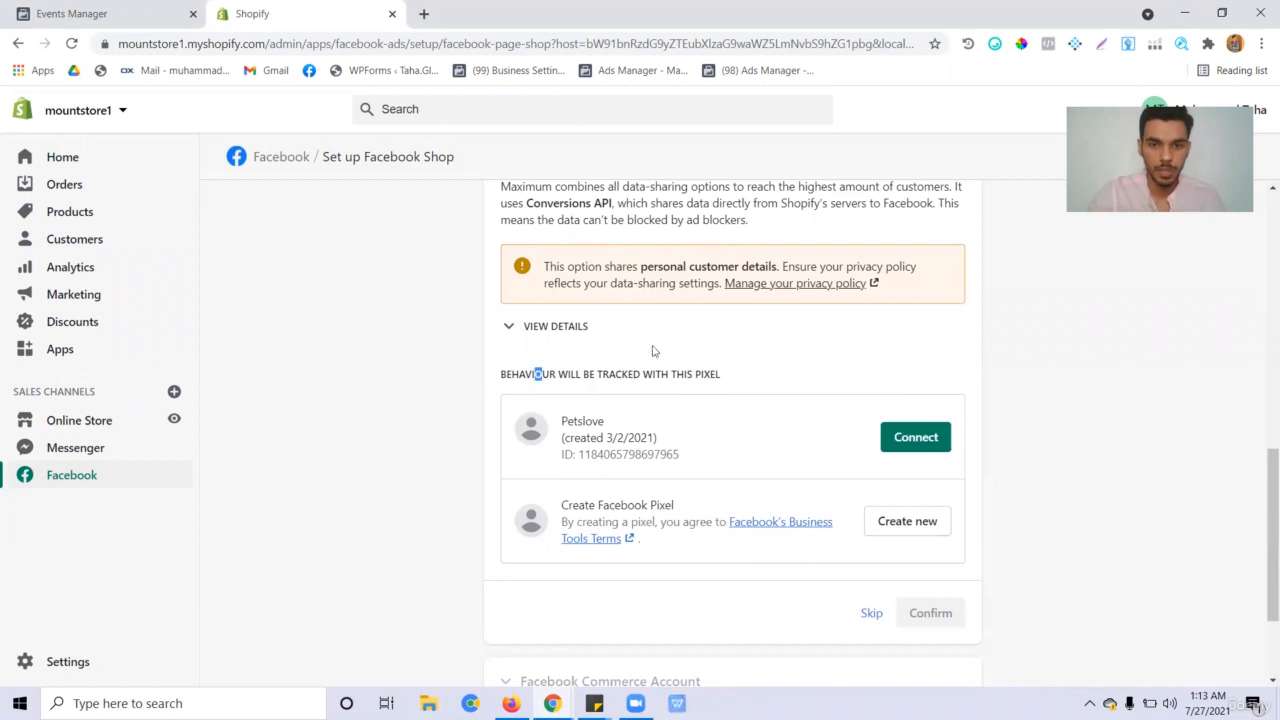
pyautogui.scroll(3, 675, 423)
pyautogui.moveTo(527, 453); pyautogui.dragTo(705, 453)
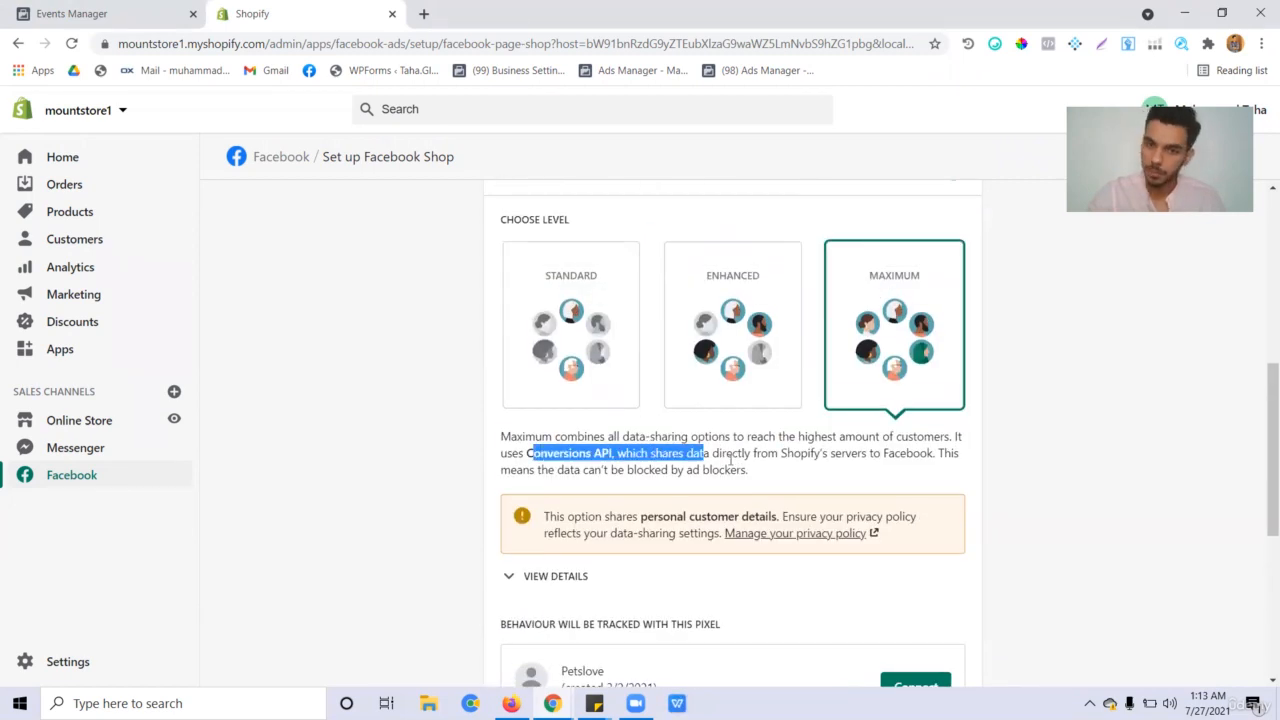
# Step: Review the available pixels for tracking behaviour, including Petslove, and create a new Facebook pixel
pyautogui.scroll(-2, 580, 430)
pyautogui.click(574, 457)
pyautogui.scroll(-2, 574, 457)
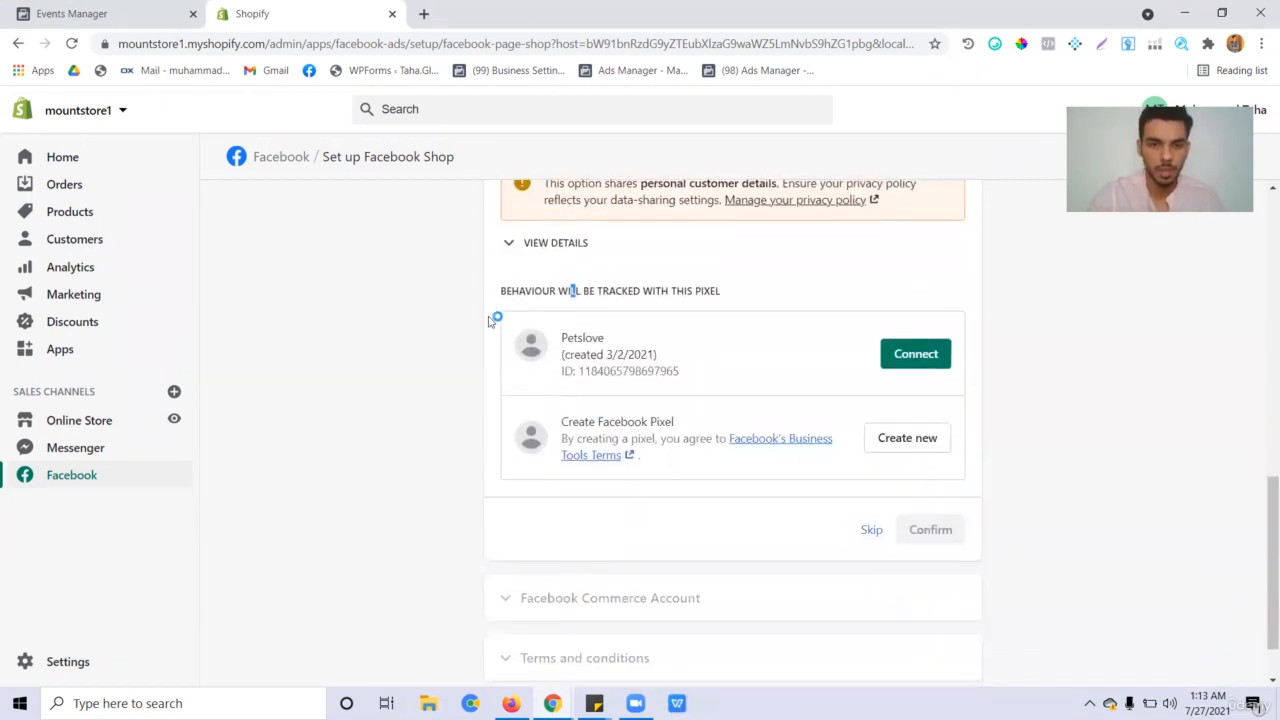
pyautogui.moveTo(518, 291); pyautogui.dragTo(592, 292)
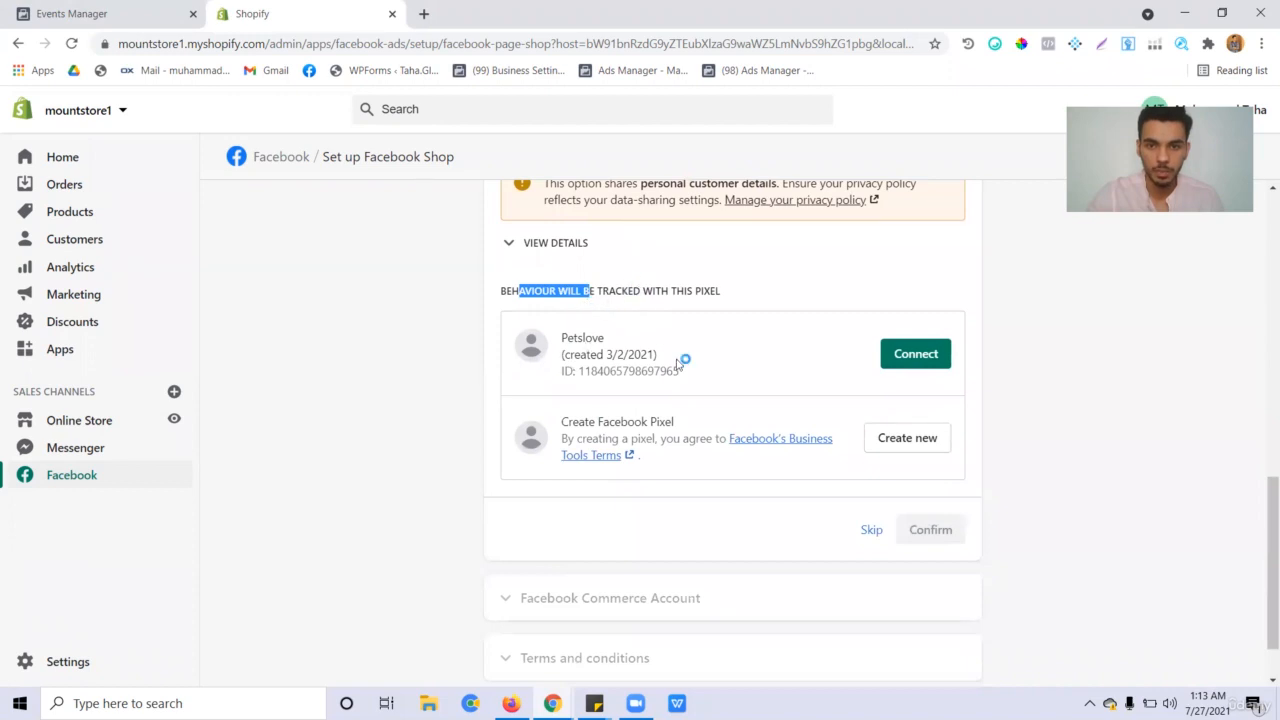
pyautogui.moveTo(574, 370); pyautogui.dragTo(636, 372)
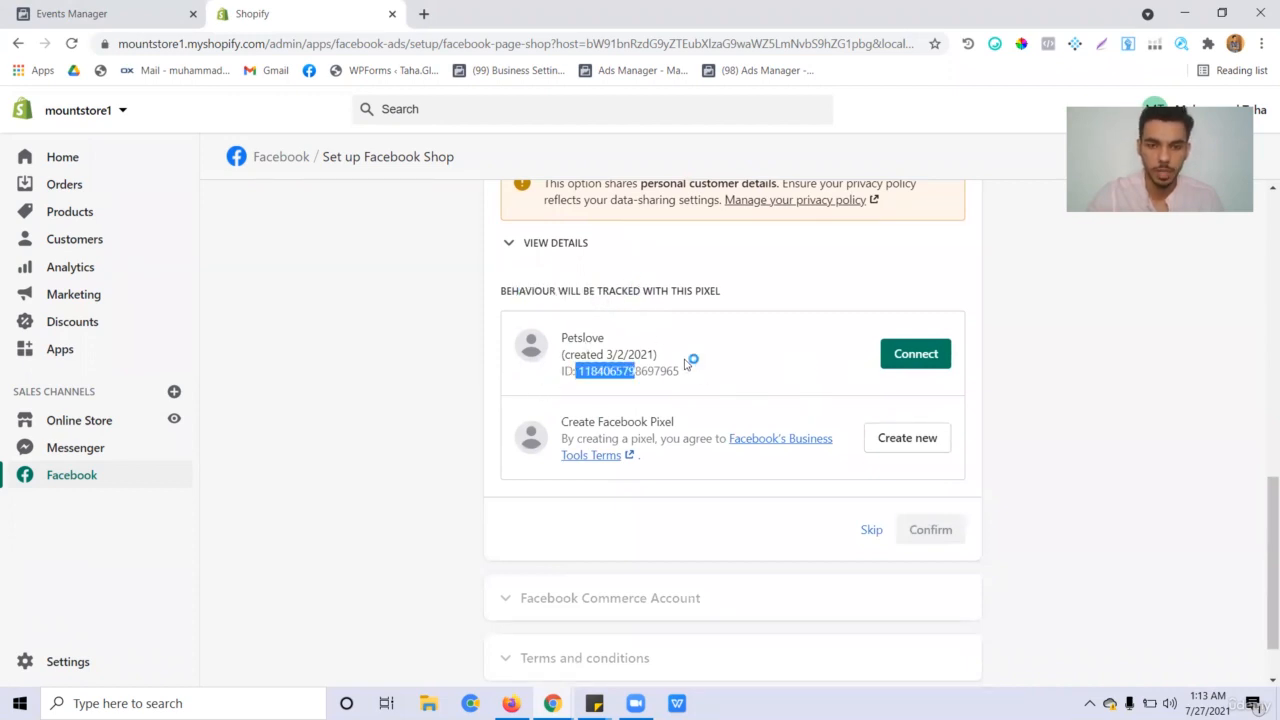
pyautogui.click(922, 438)
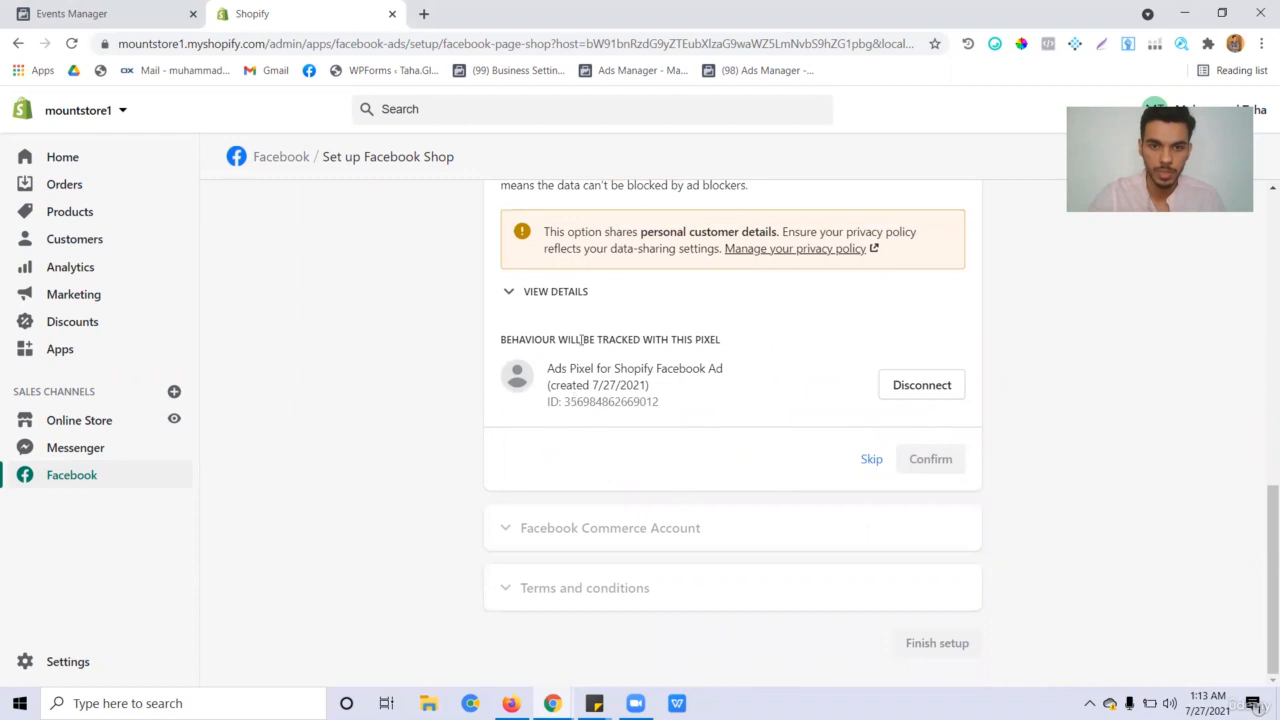
# Step: Check the Events Manager data sources for the newly created pixel, reloading the page and comparing with the Shopify setup
pyautogui.click(86, 12)
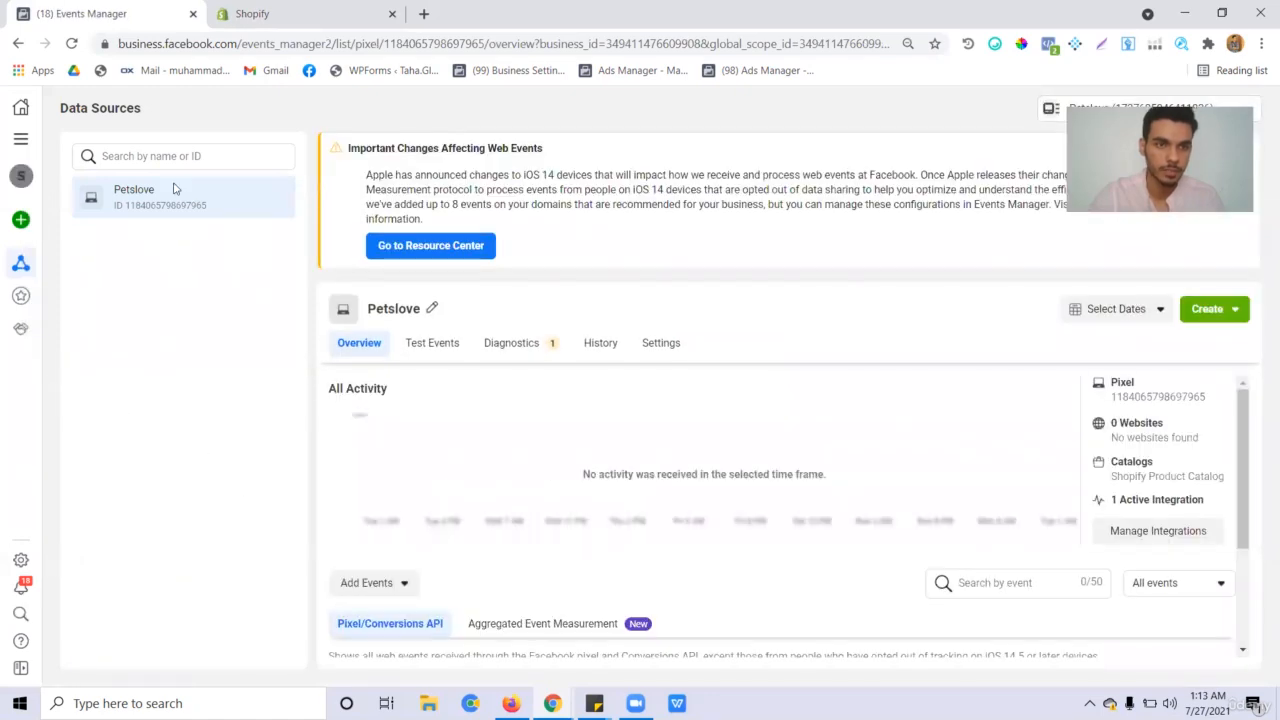
pyautogui.click(259, 12)
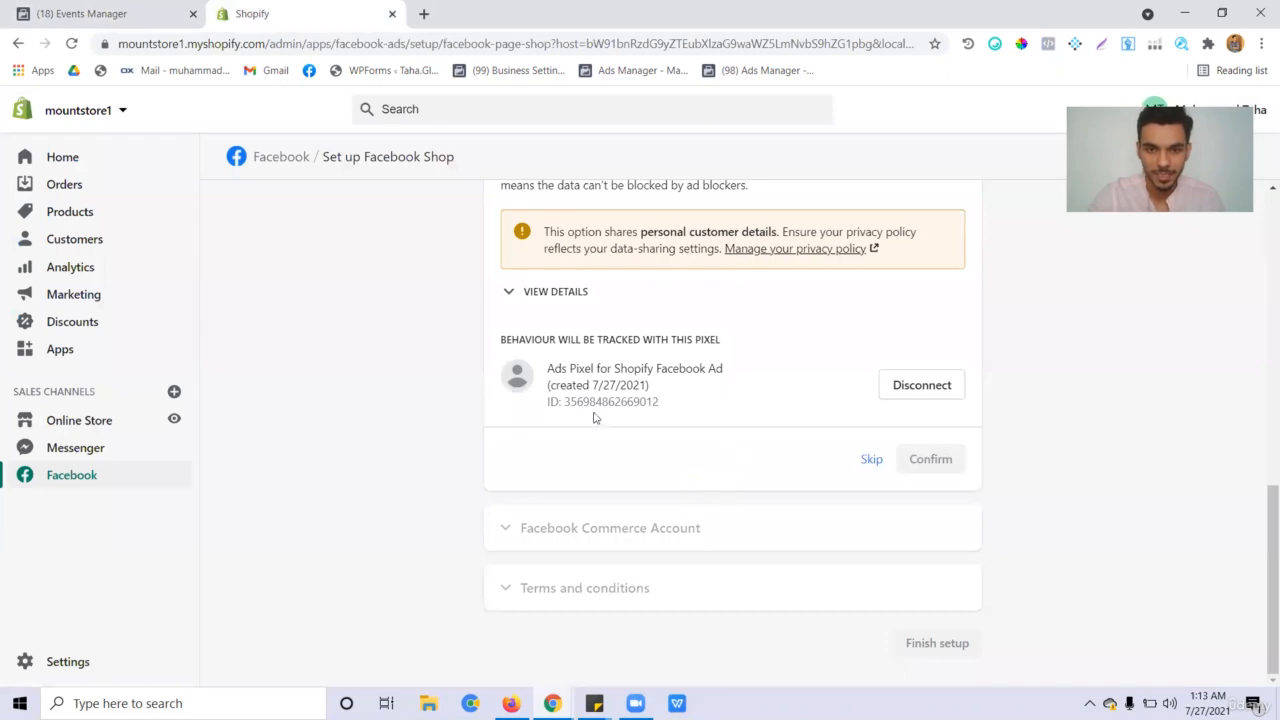
pyautogui.click(76, 14)
pyautogui.click(71, 43)
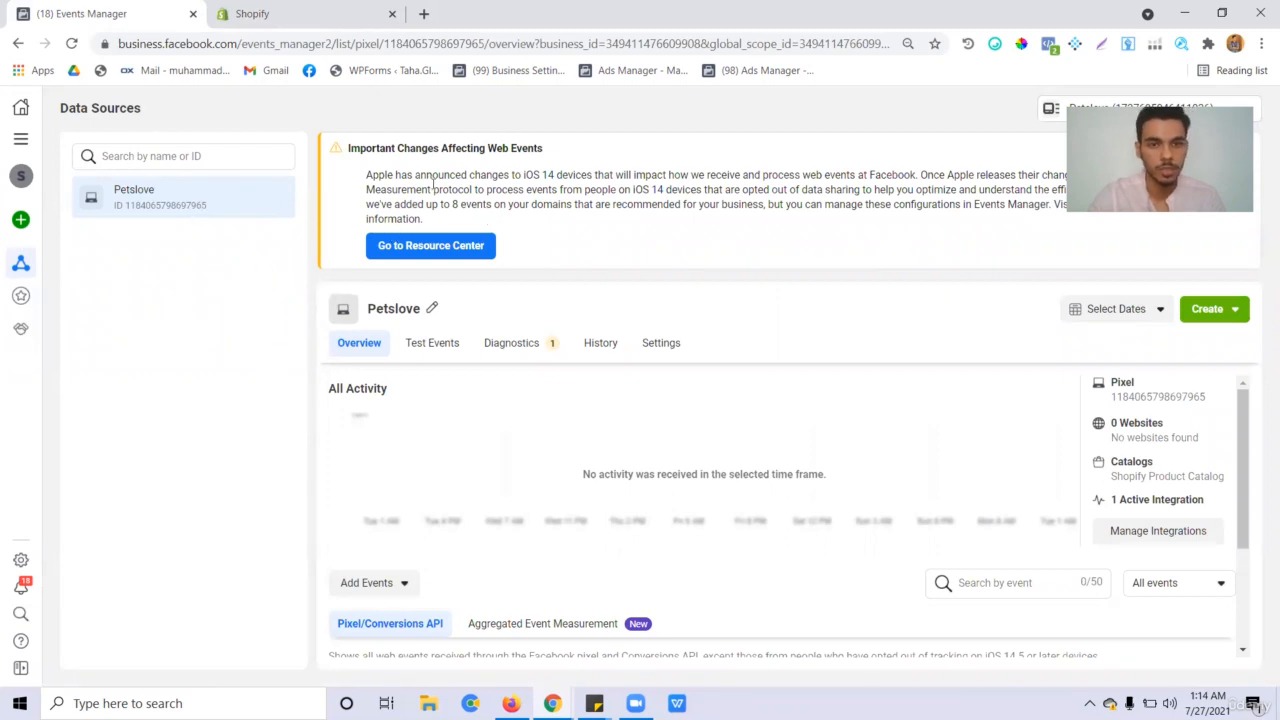
pyautogui.click(285, 24)
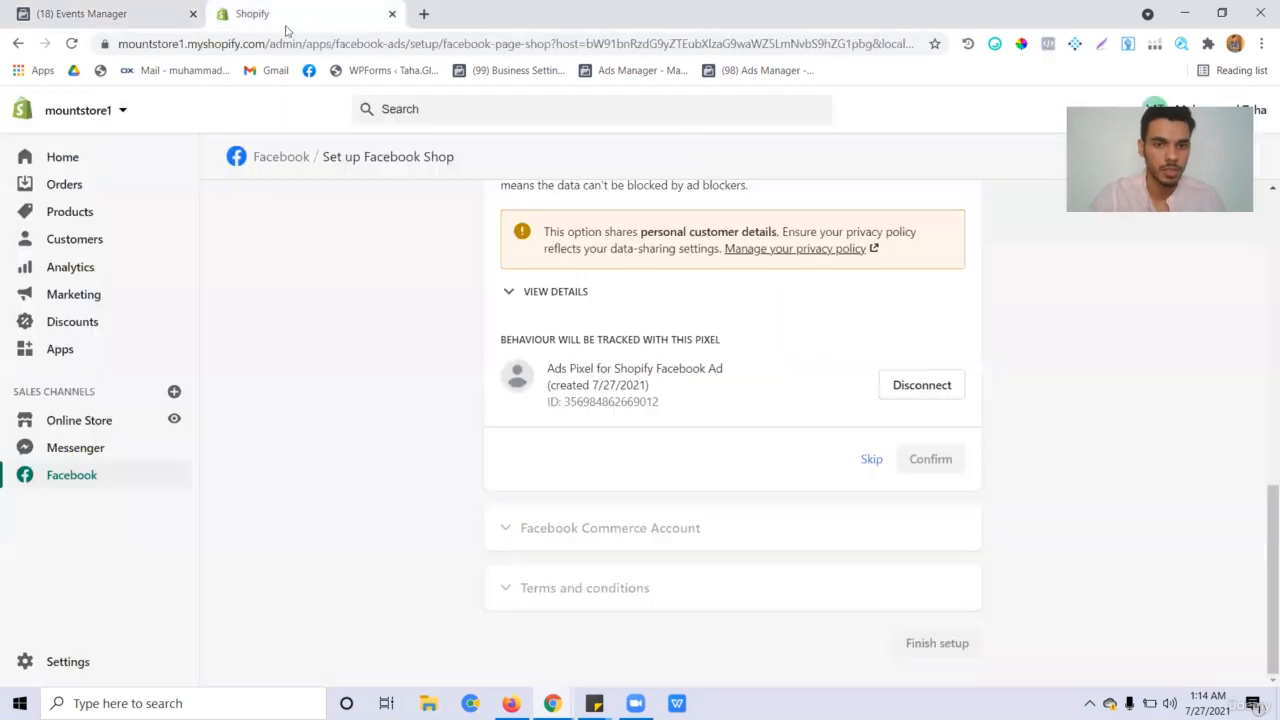
pyautogui.click(14, 18)
pyautogui.click(351, 8)
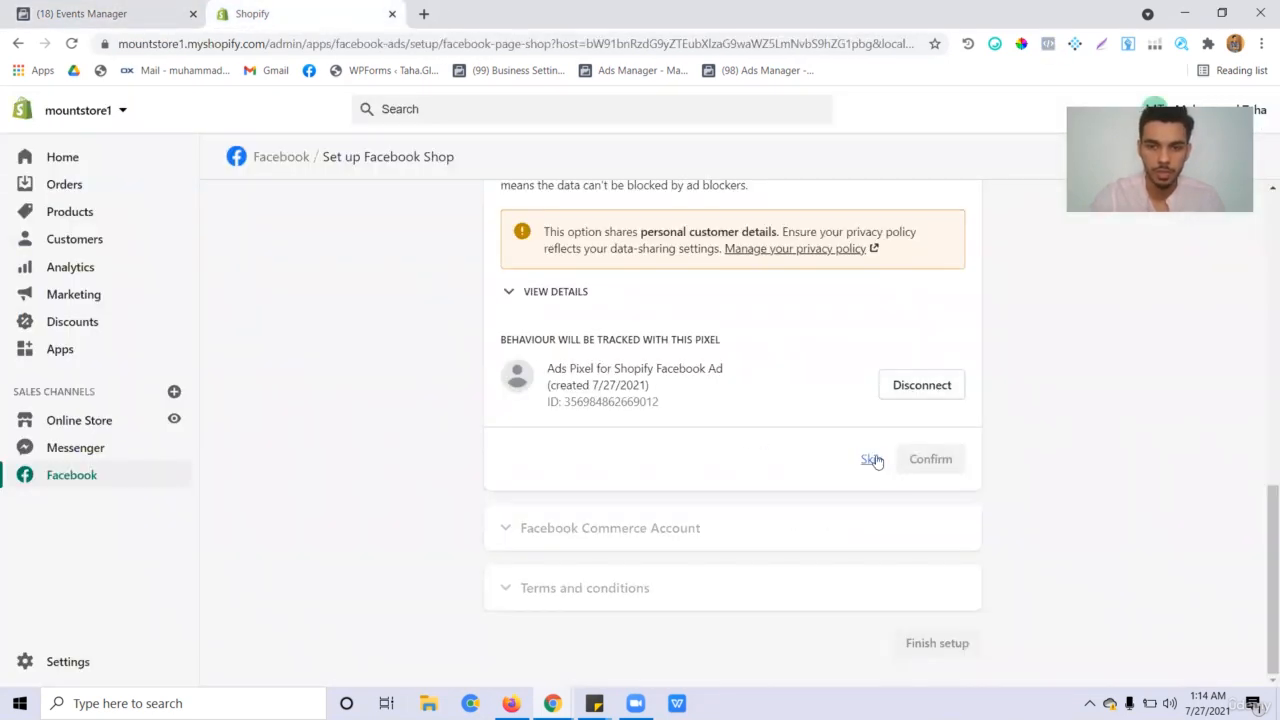
# Step: Disconnect the Ads Pixel for Shopify Facebook Ad from tracking and compare the available pixels with Events Manager
pyautogui.click(922, 390)
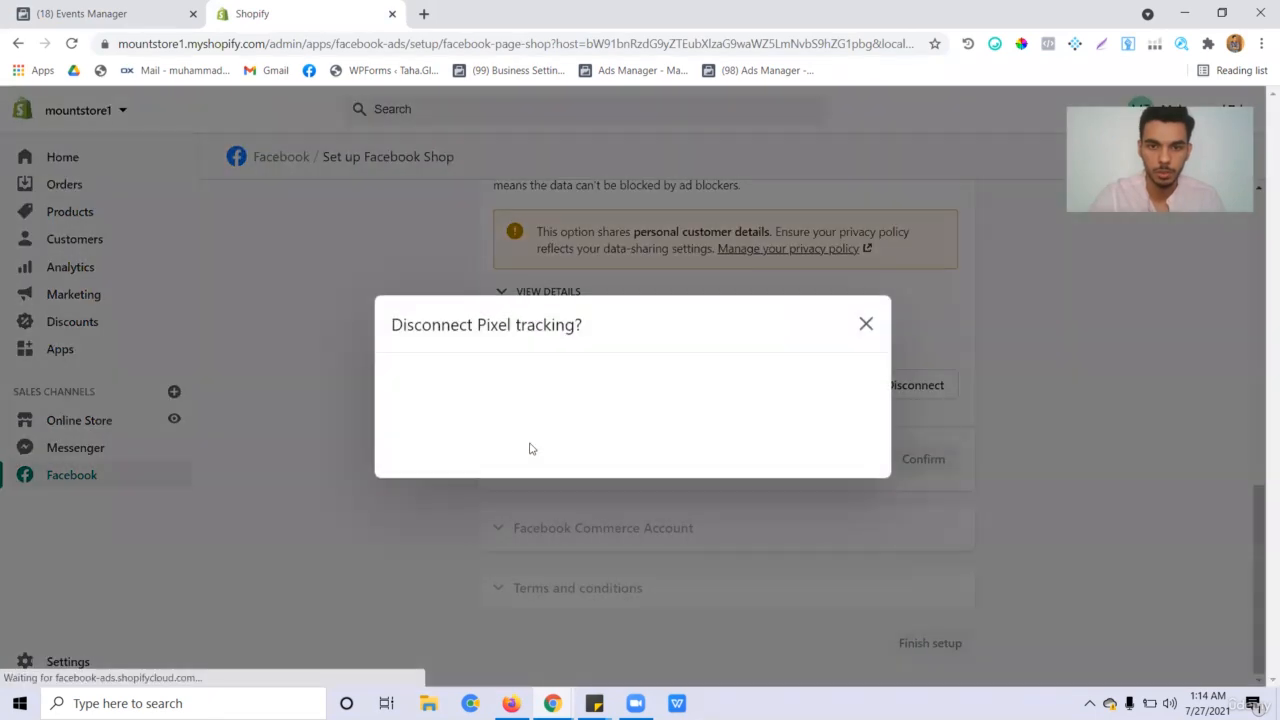
pyautogui.click(790, 440)
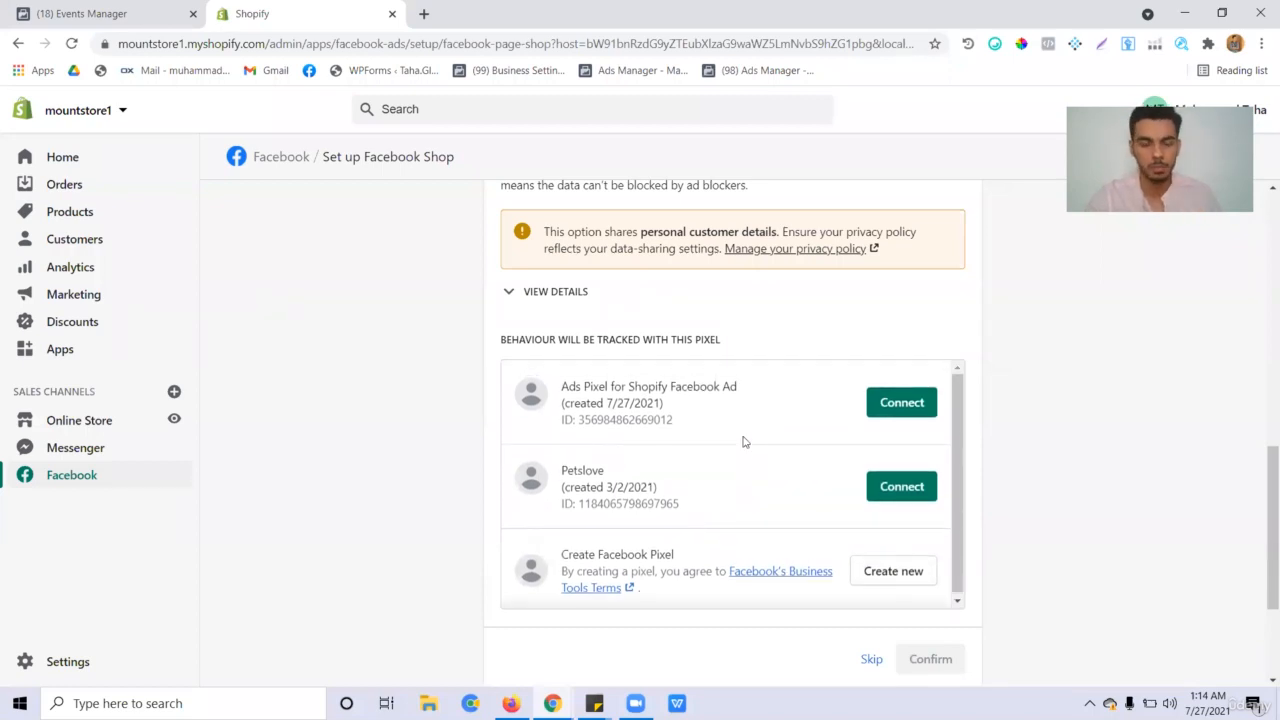
pyautogui.click(29, 9)
pyautogui.click(244, 11)
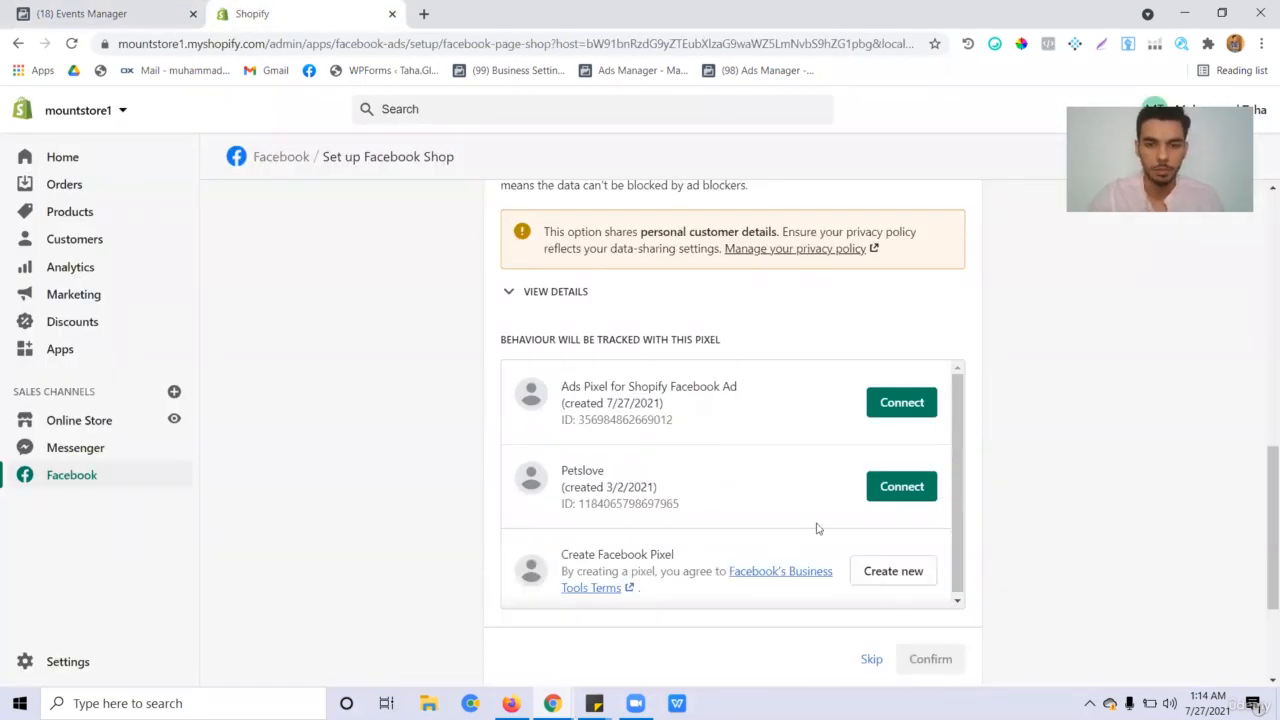
# Step: Connect the existing Petslove pixel, check it against Events Manager, and confirm the data sharing settings
pyautogui.moveTo(582, 478); pyautogui.dragTo(606, 476)
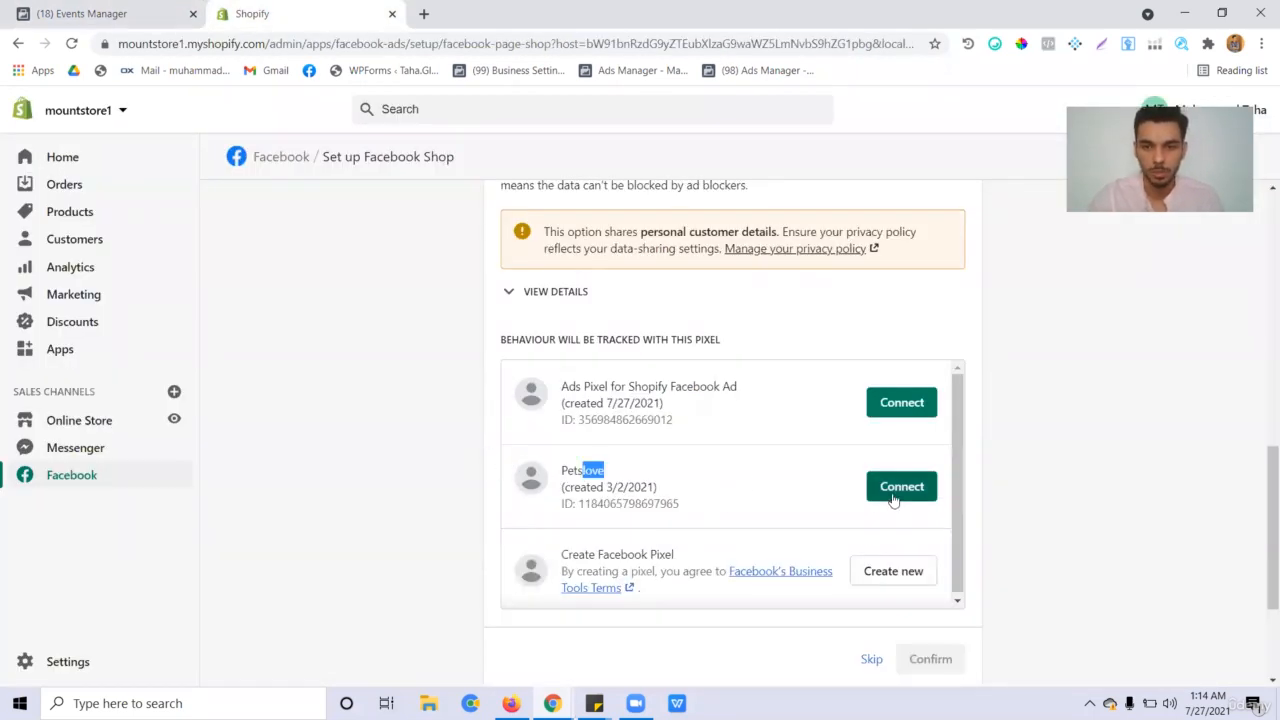
pyautogui.click(902, 486)
pyautogui.click(146, 10)
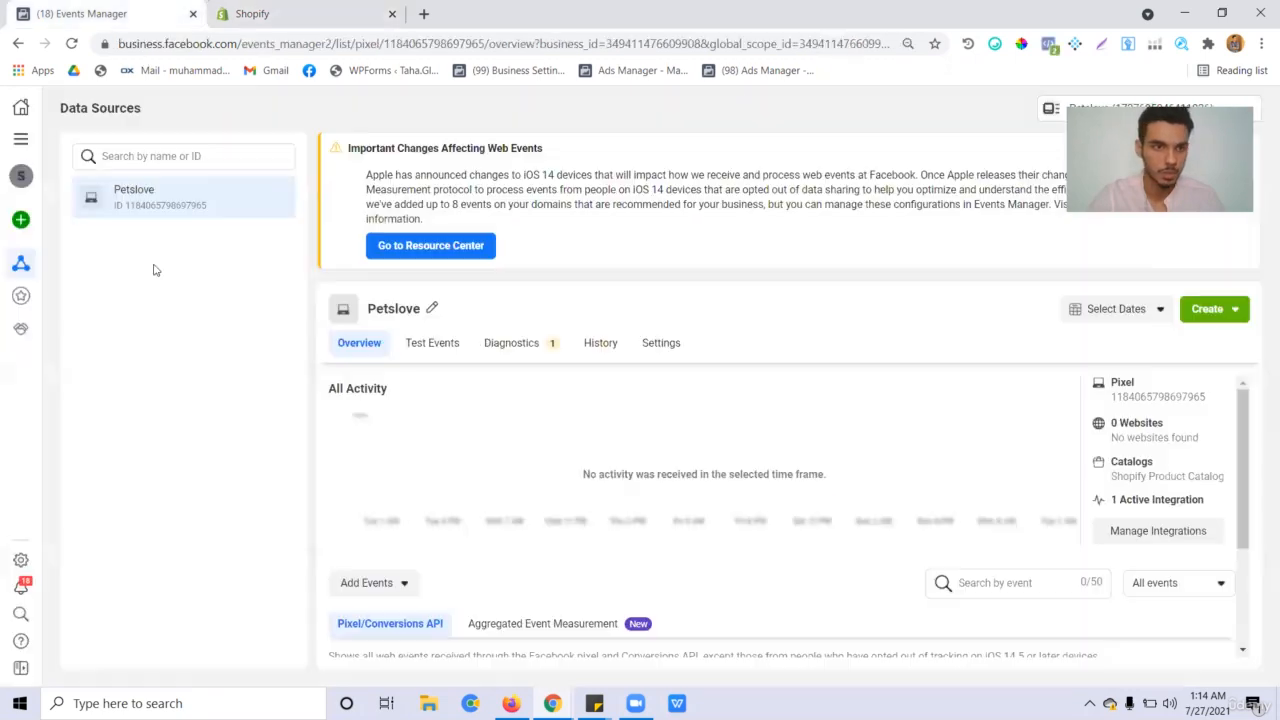
pyautogui.click(240, 13)
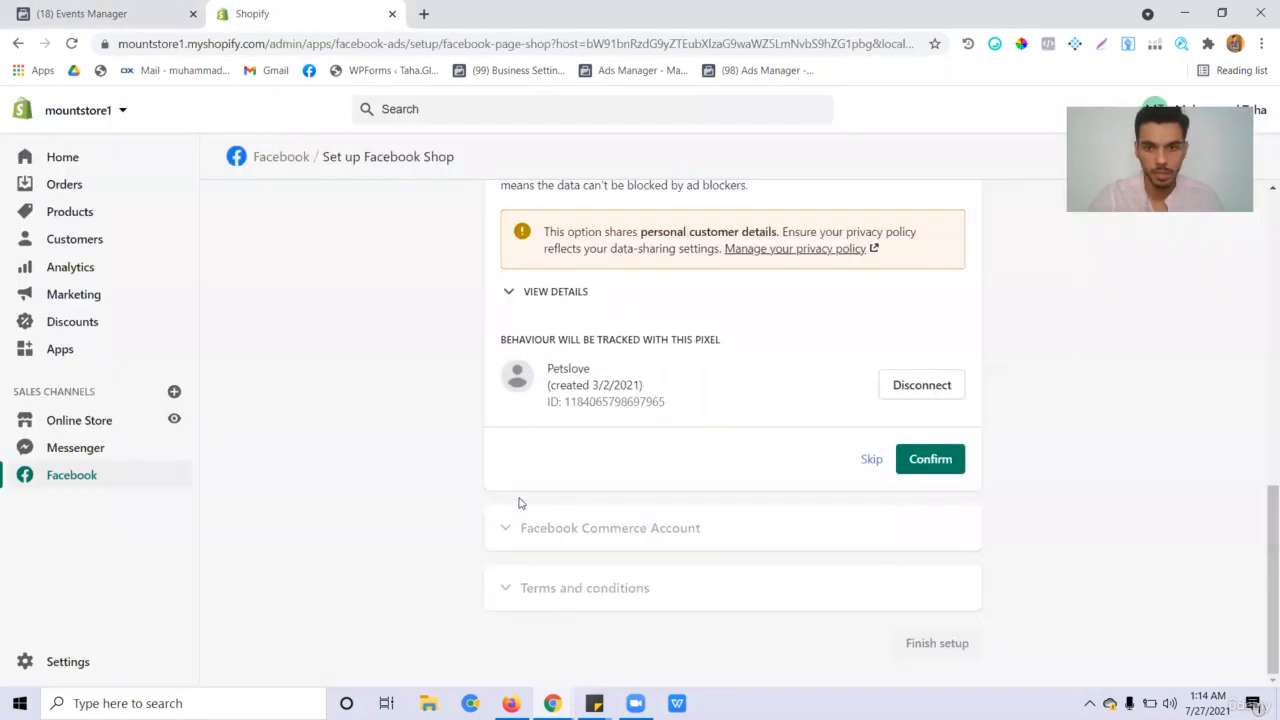
pyautogui.click(958, 462)
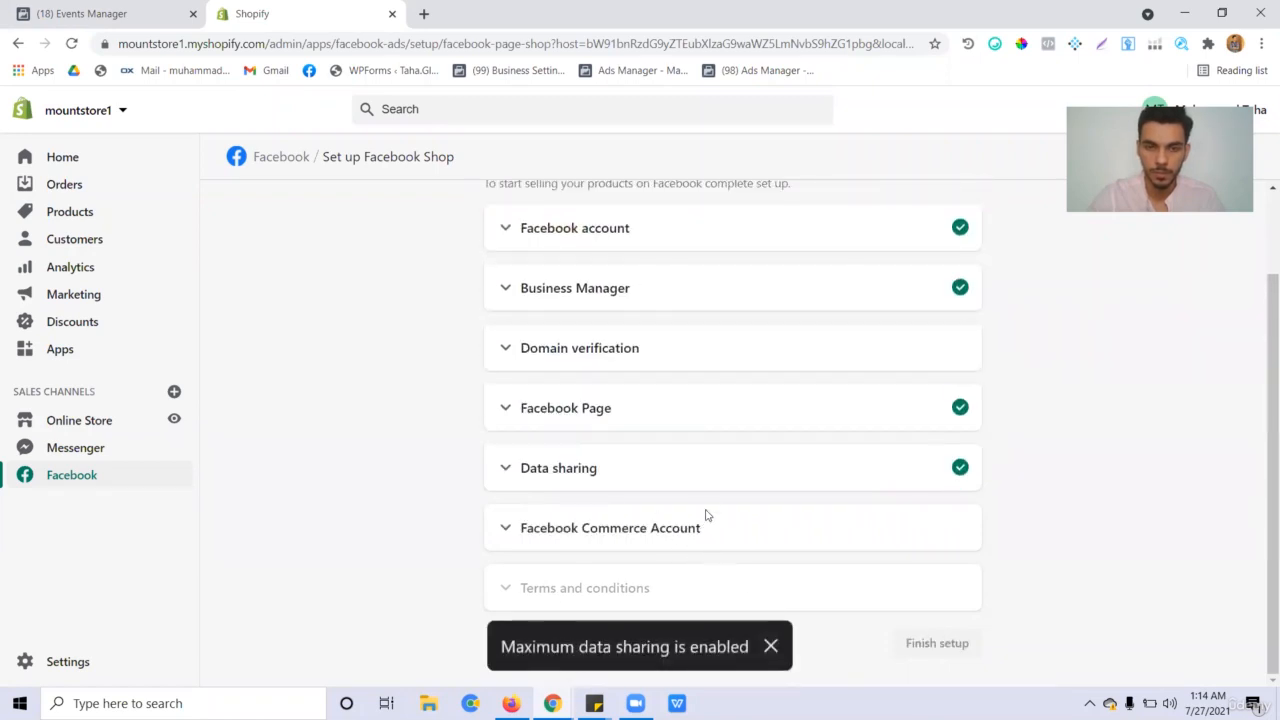
# Step: Create a new Facebook Commerce Account and accept the Seller Agreement terms
pyautogui.click(756, 538)
pyautogui.scroll(-2, 1003, 563)
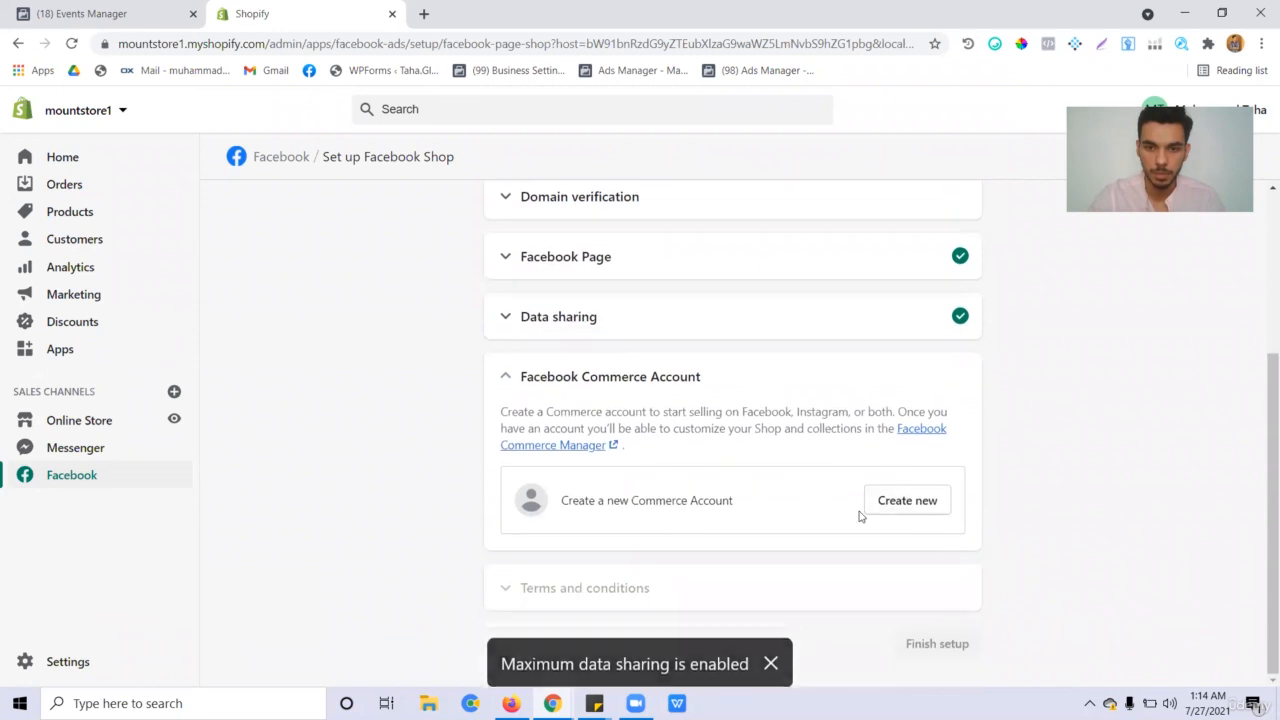
pyautogui.click(896, 503)
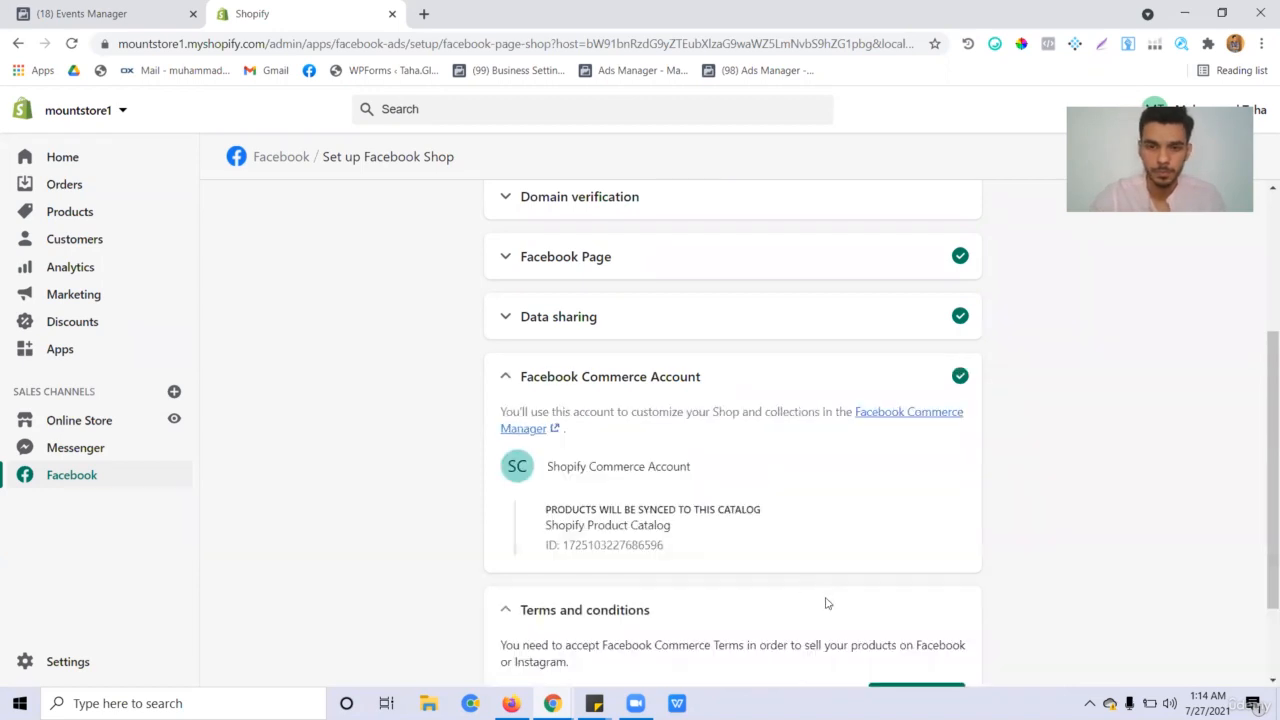
pyautogui.click(910, 581)
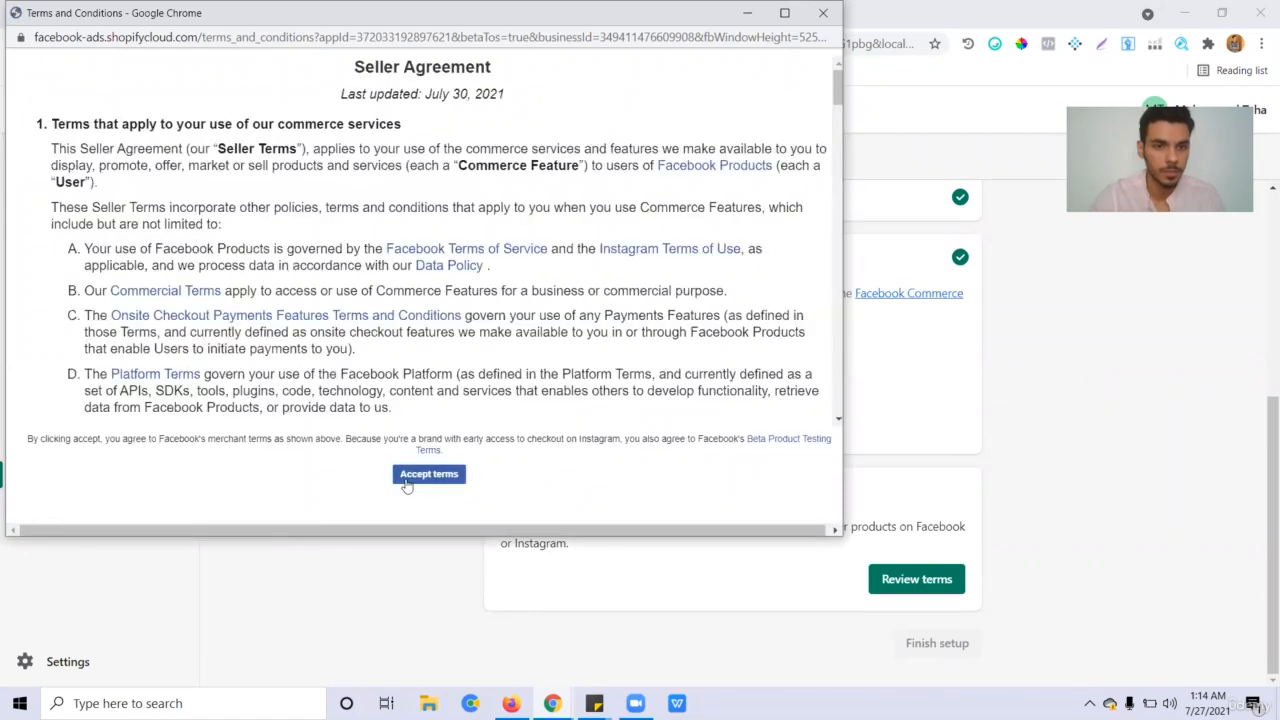
pyautogui.click(429, 473)
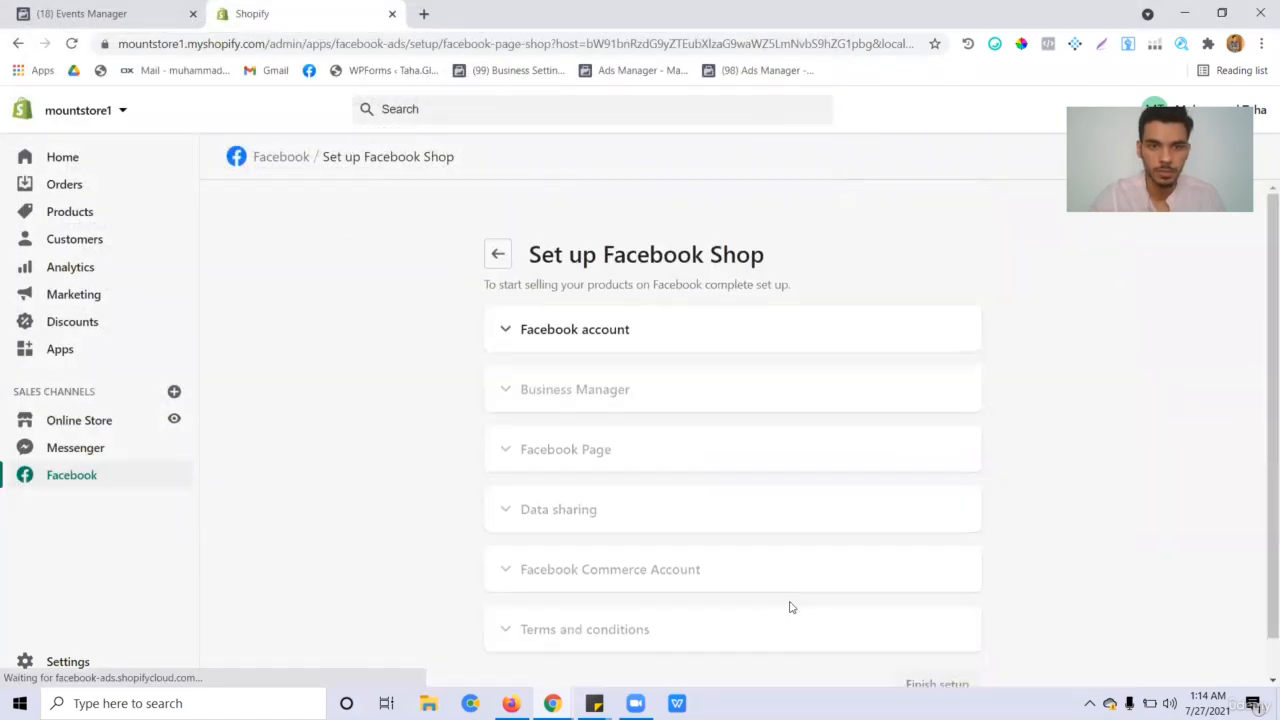
# Step: Finish the Facebook Shop setup and dismiss the prompt about making products available to Facebook
pyautogui.scroll(-1, 922, 591)
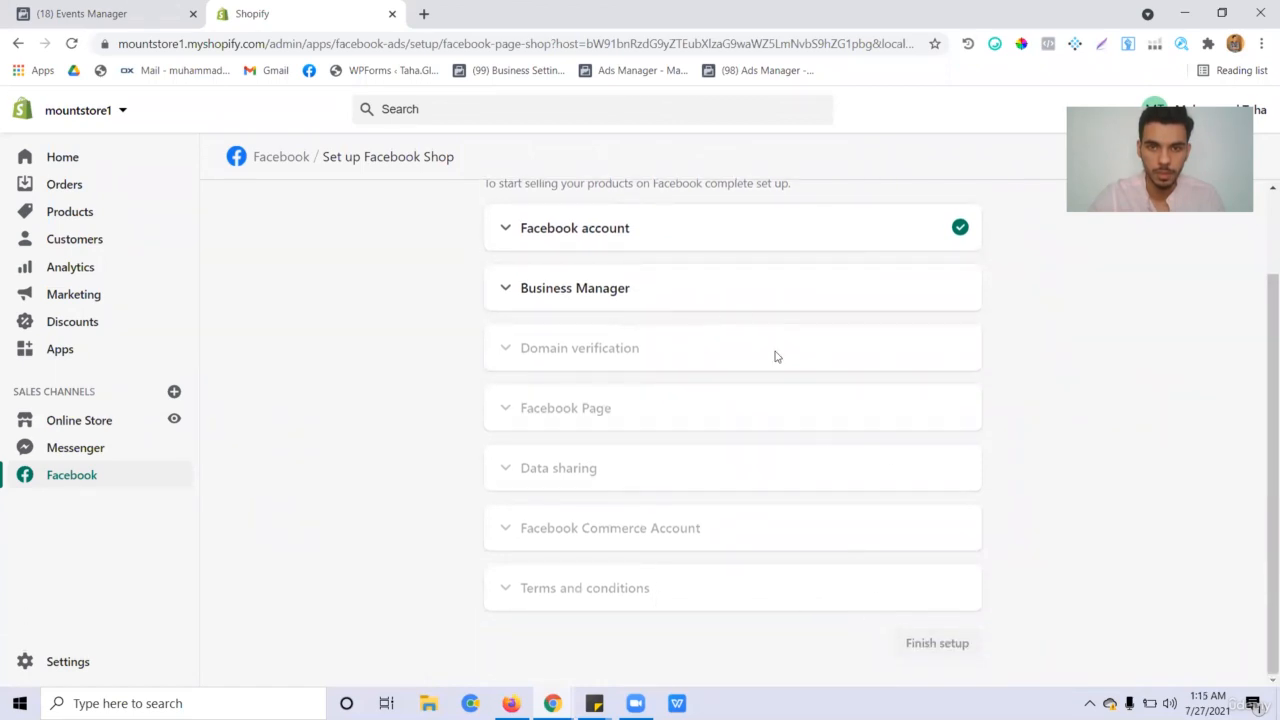
pyautogui.click(940, 636)
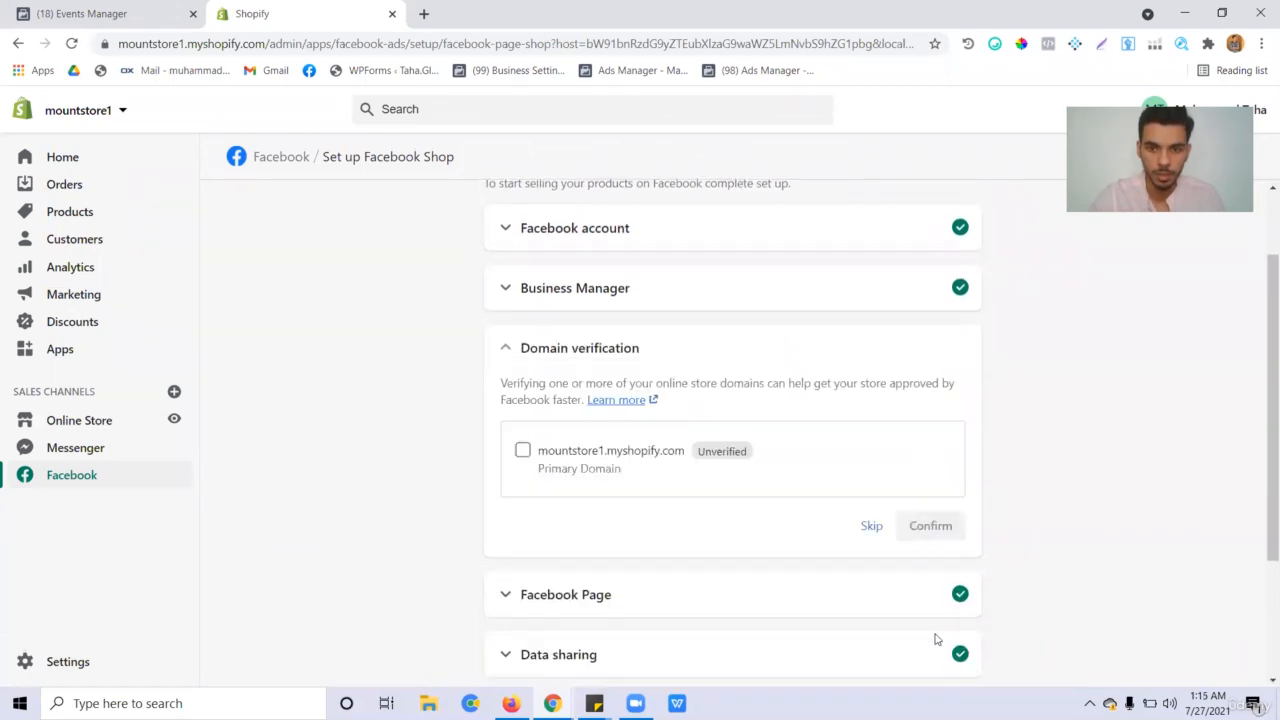
pyautogui.scroll(-2, 845, 573)
pyautogui.click(915, 640)
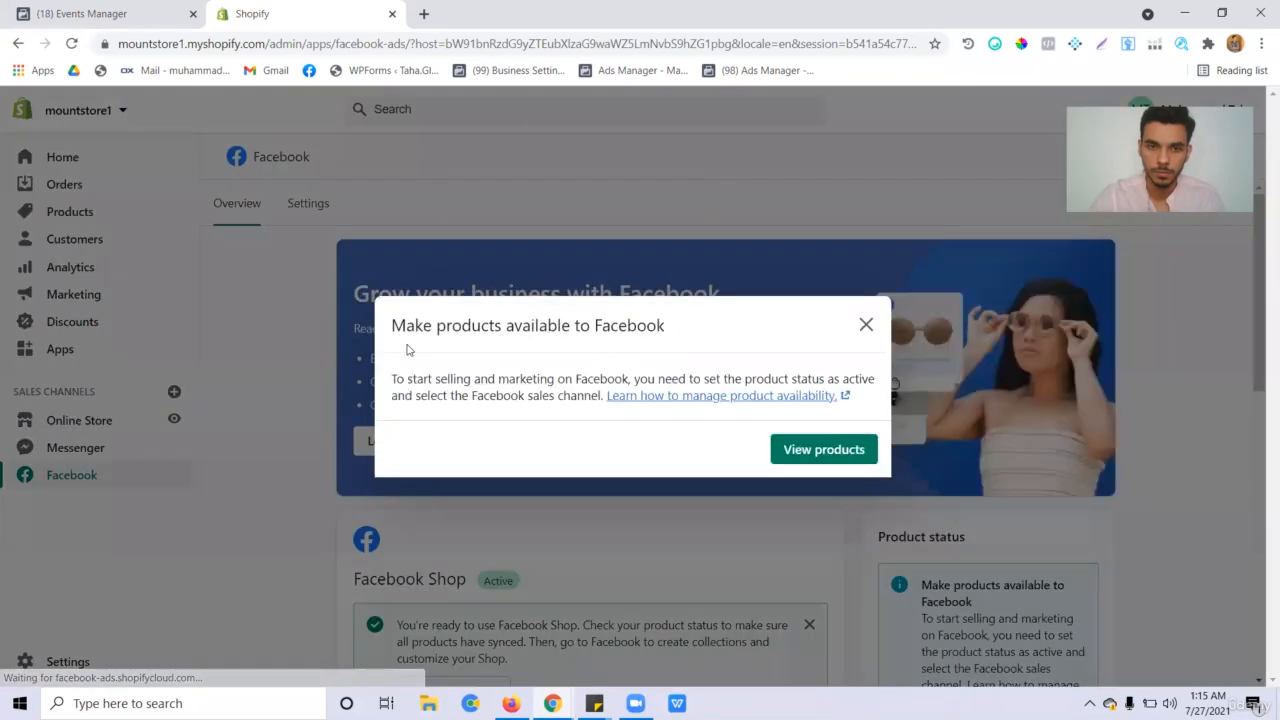
pyautogui.click(866, 325)
# Step: Switch to Events Manager, reload it, and examine the events listed in the Petslove pixel's overview
pyautogui.click(80, 14)
pyautogui.click(71, 44)
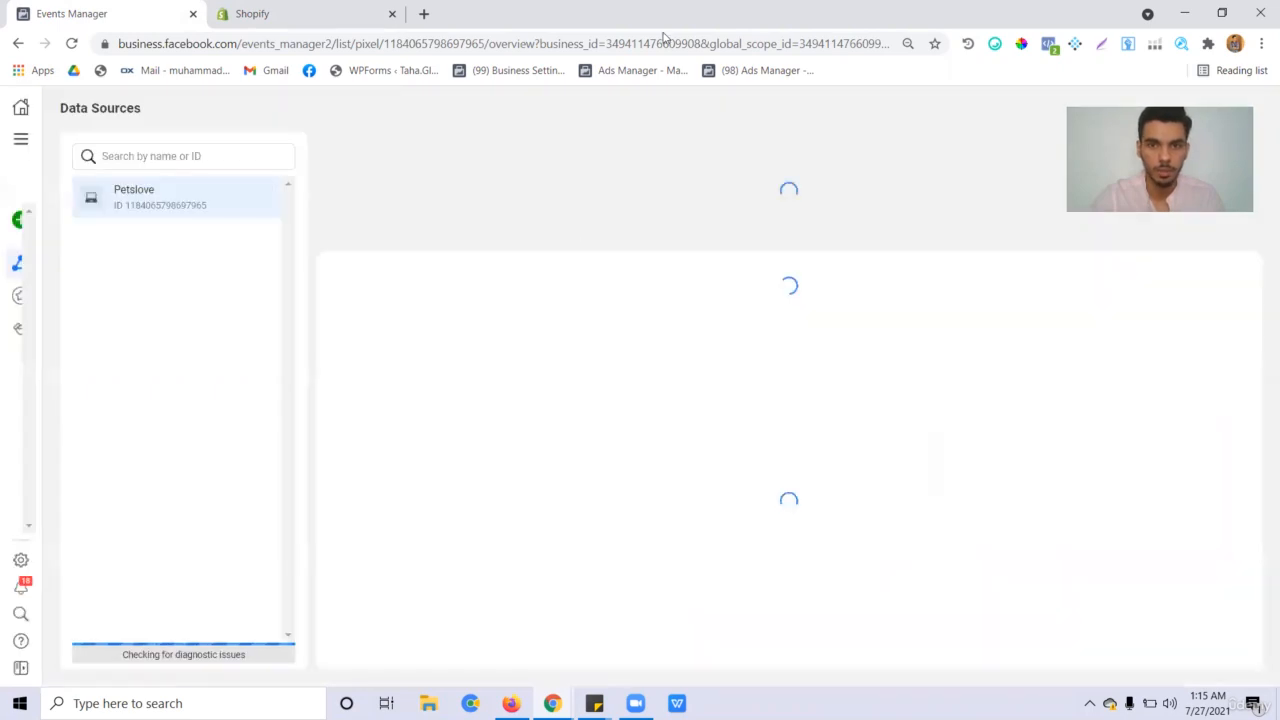
pyautogui.scroll(-3, 737, 483)
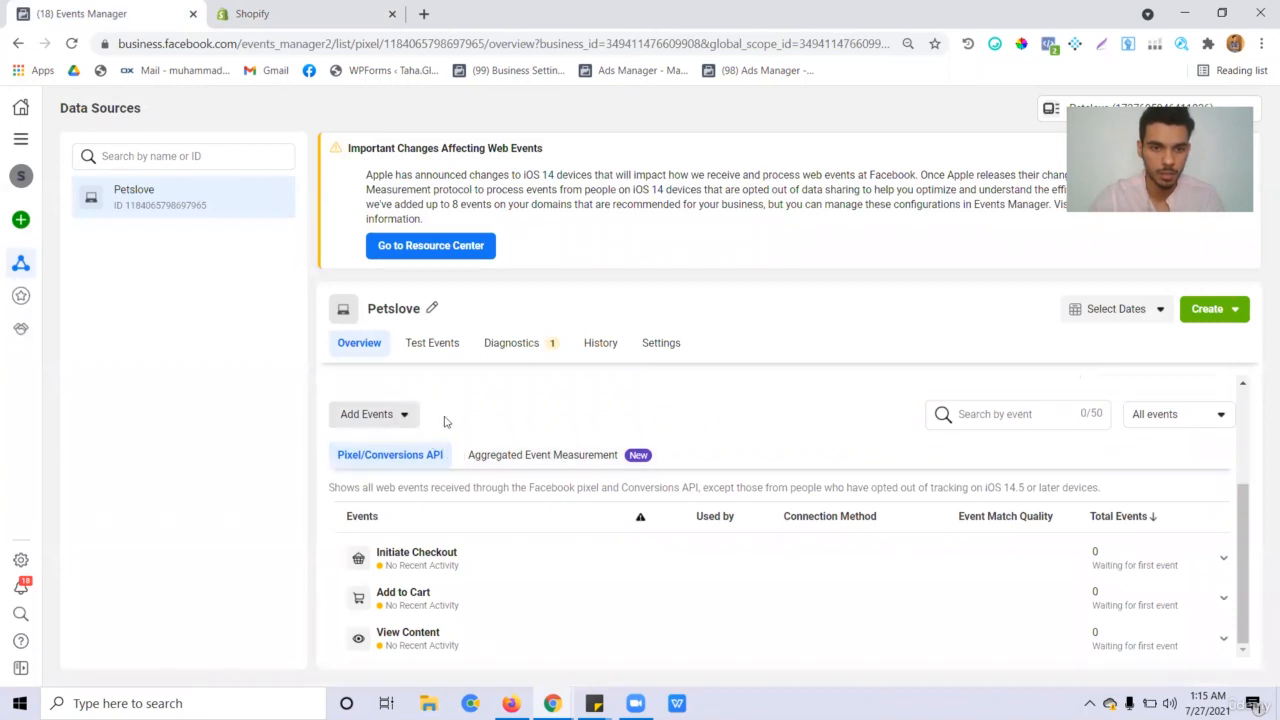
pyautogui.scroll(1, 483, 411)
pyautogui.scroll(3, 483, 411)
# Step: Open the Petslove pixel's Test Events page and find the website URL entry for testing browser events
pyautogui.click(449, 343)
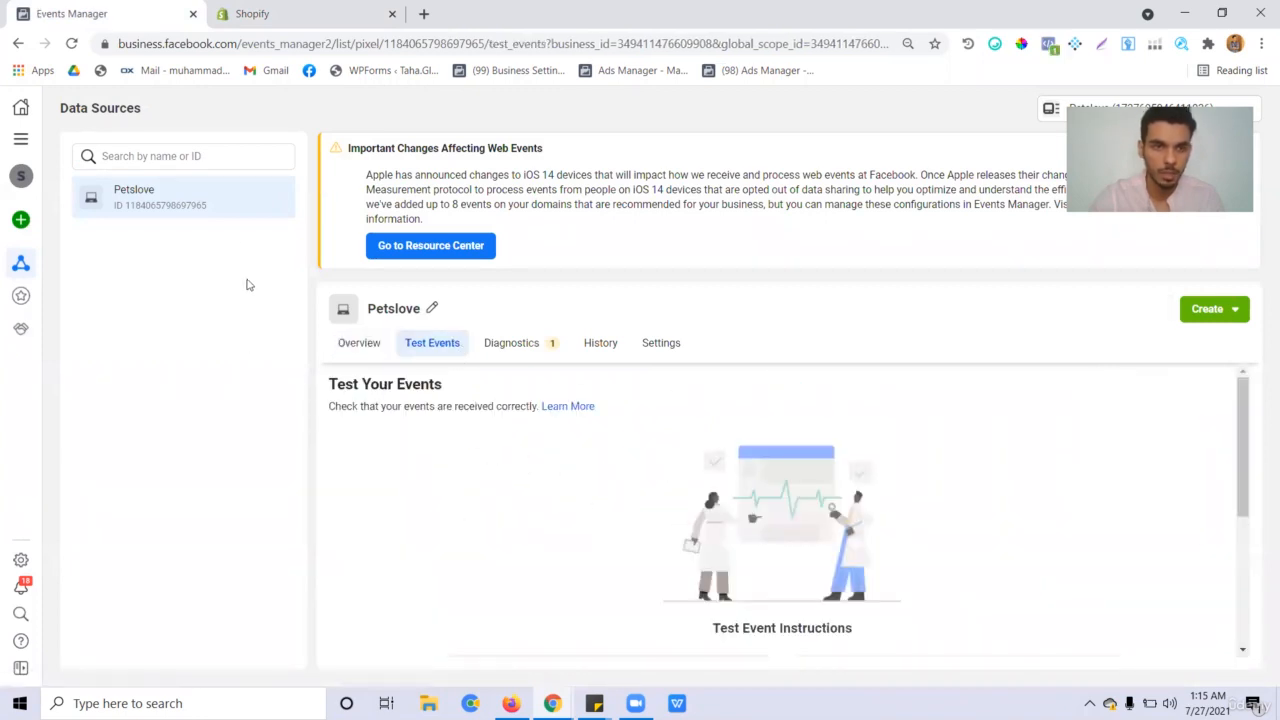
pyautogui.scroll(-5, 463, 454)
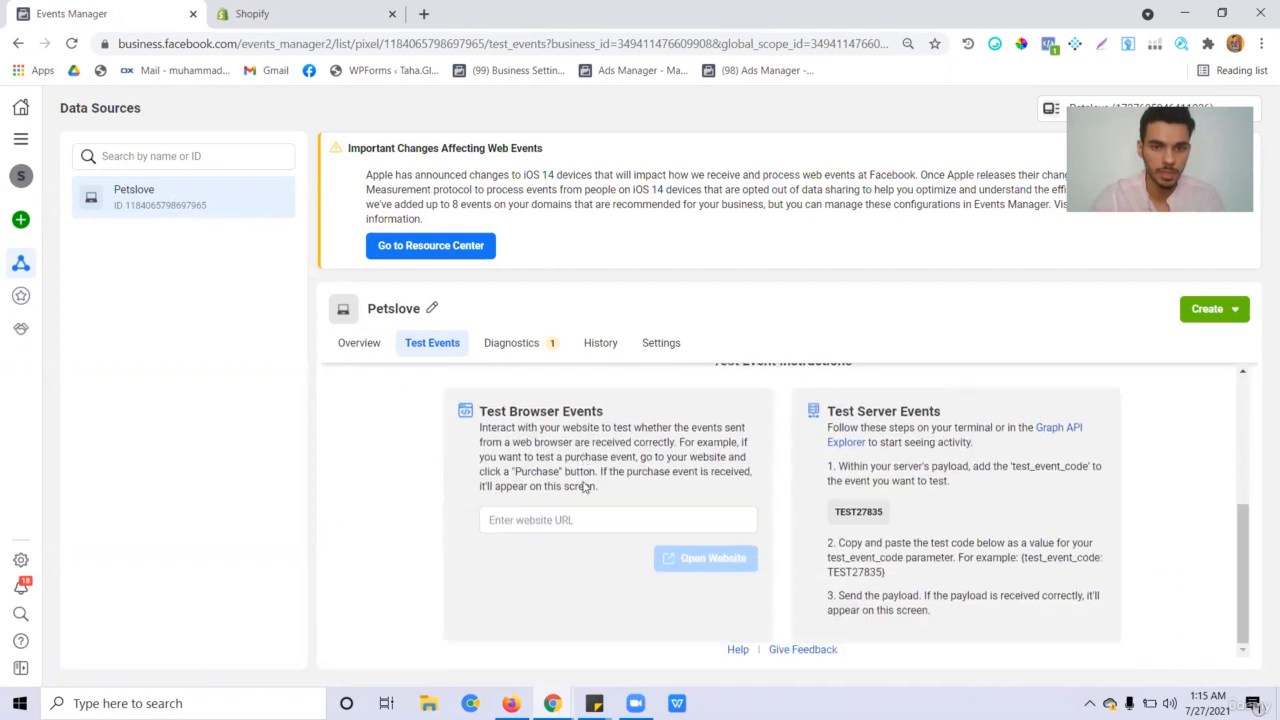
pyautogui.click(575, 520)
pyautogui.write('p')
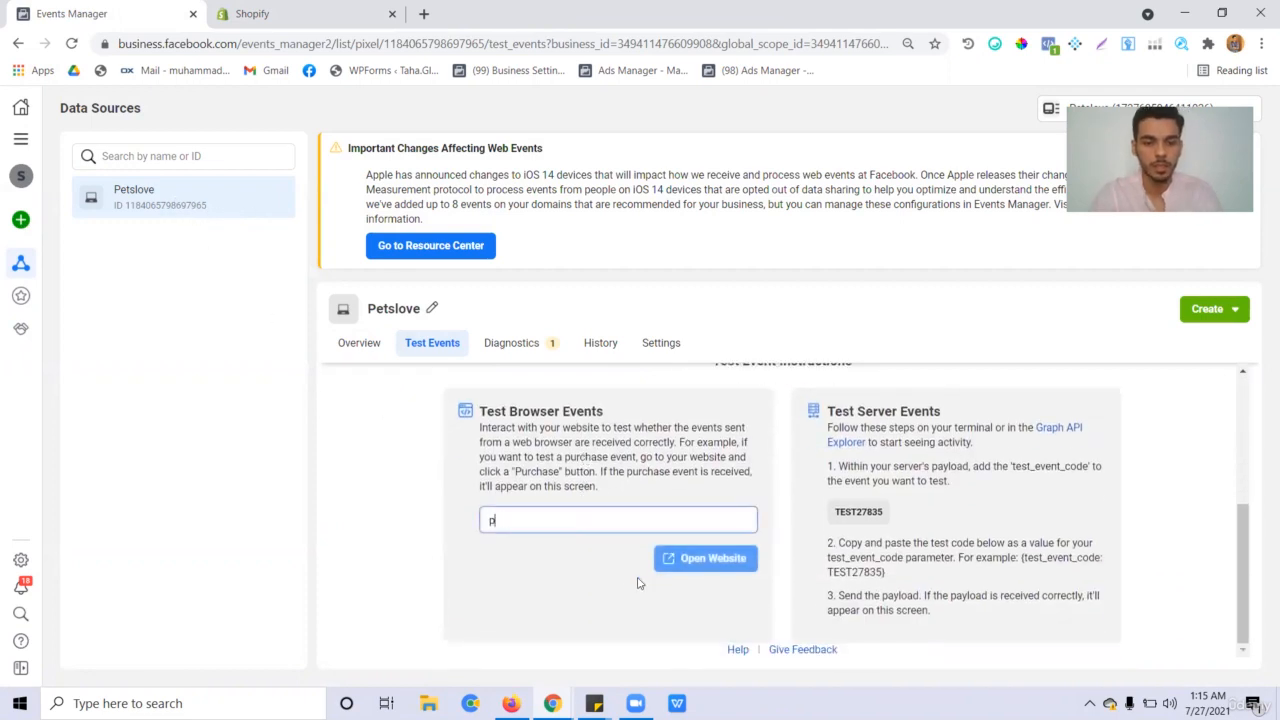
pyautogui.press('BackSpace')
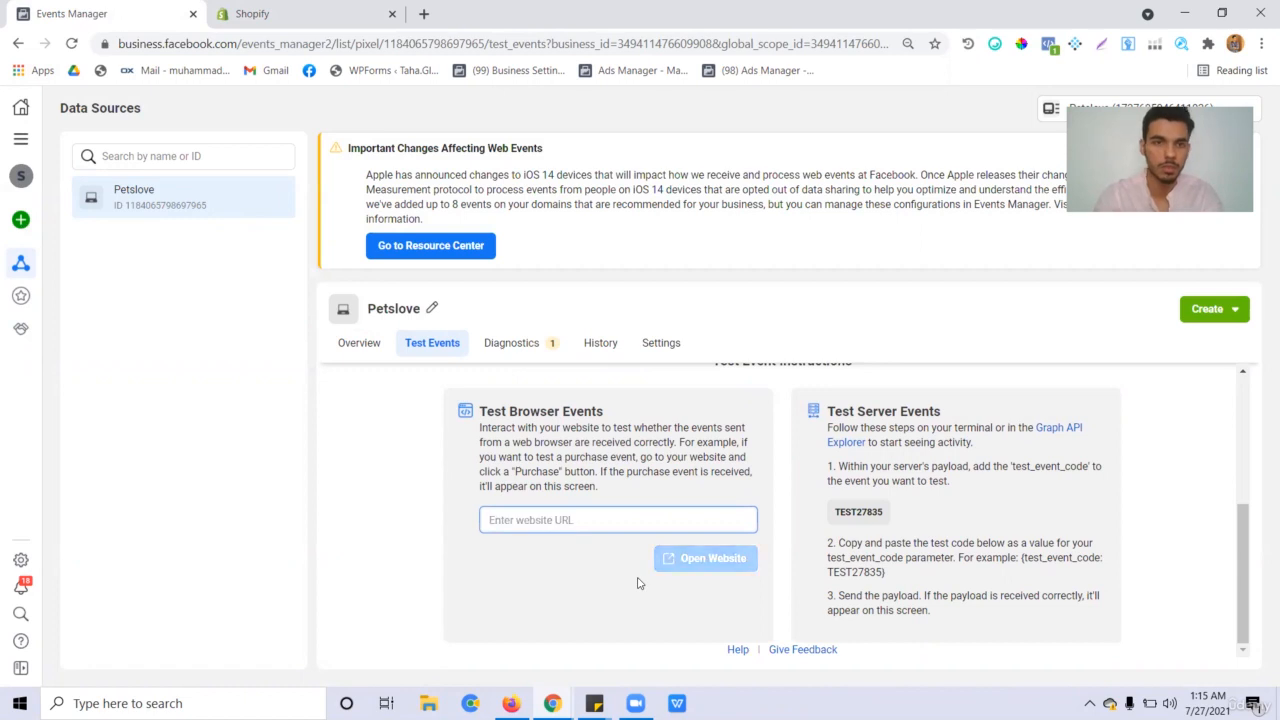
pyautogui.scroll(2, 400, 420)
# Step: Switch to Shopify, view the online store on its own page, and select its full address for copying
pyautogui.click(260, 13)
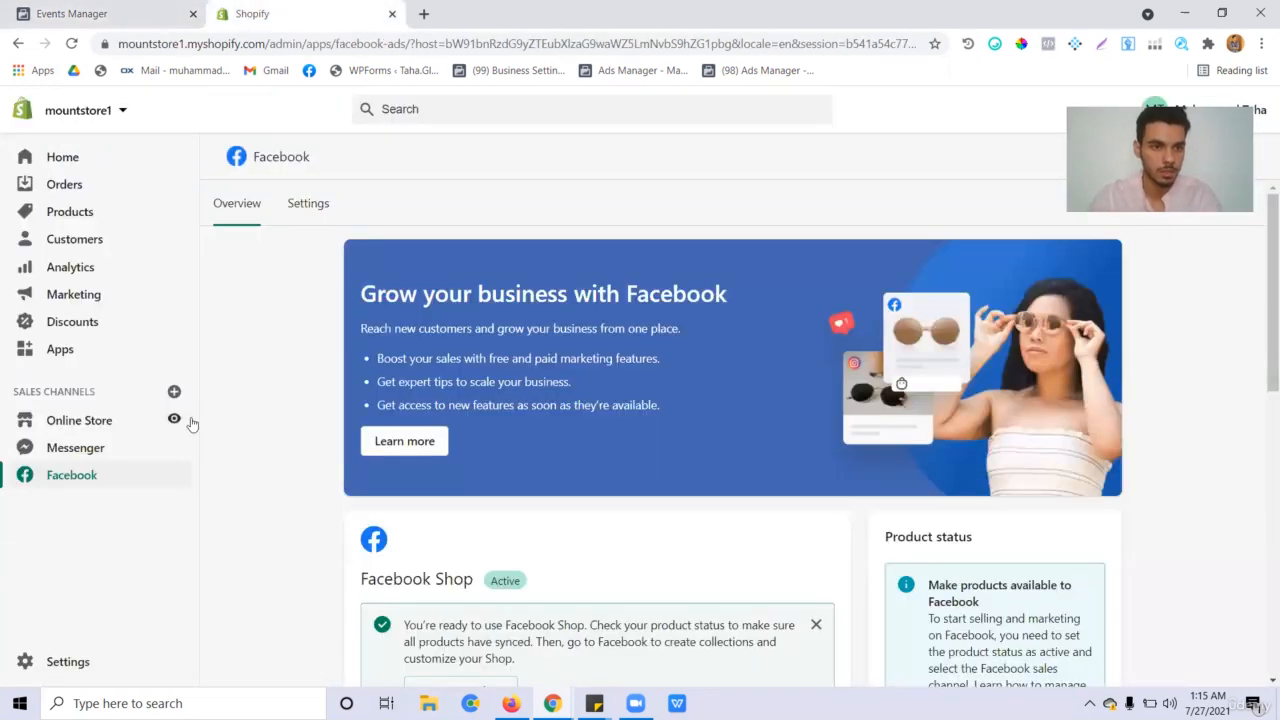
pyautogui.click(175, 419)
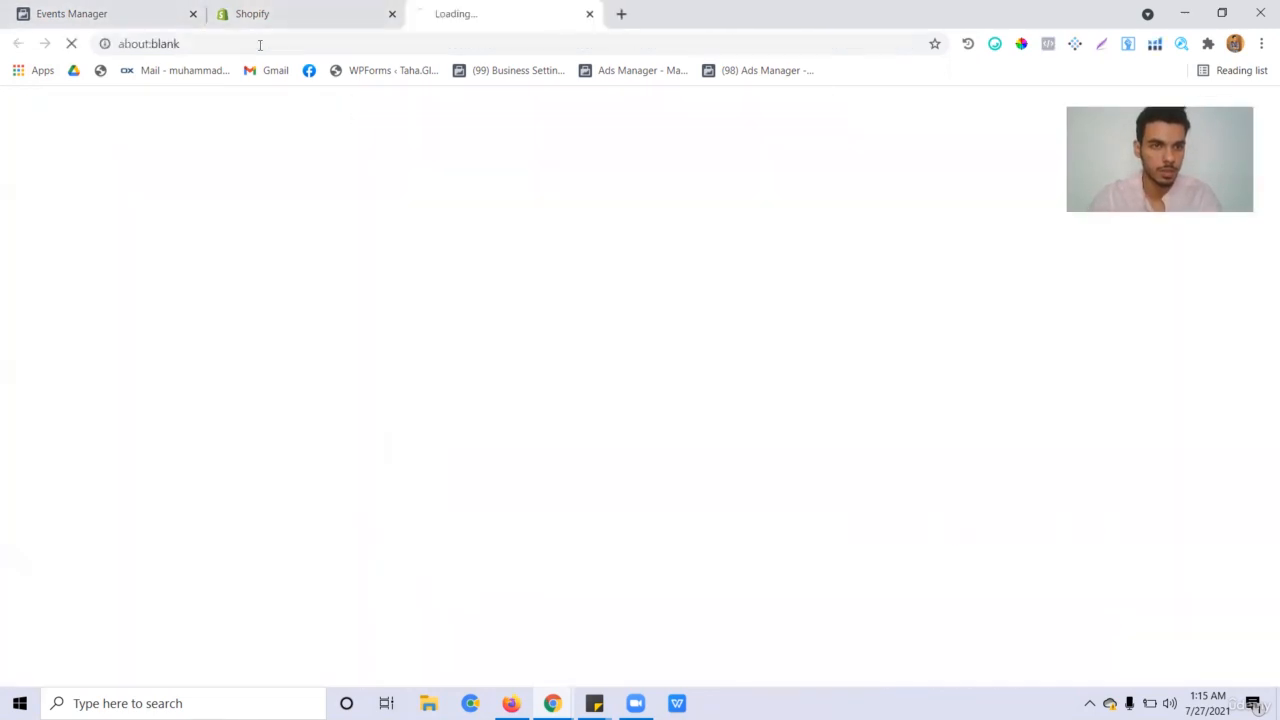
pyautogui.click(355, 44)
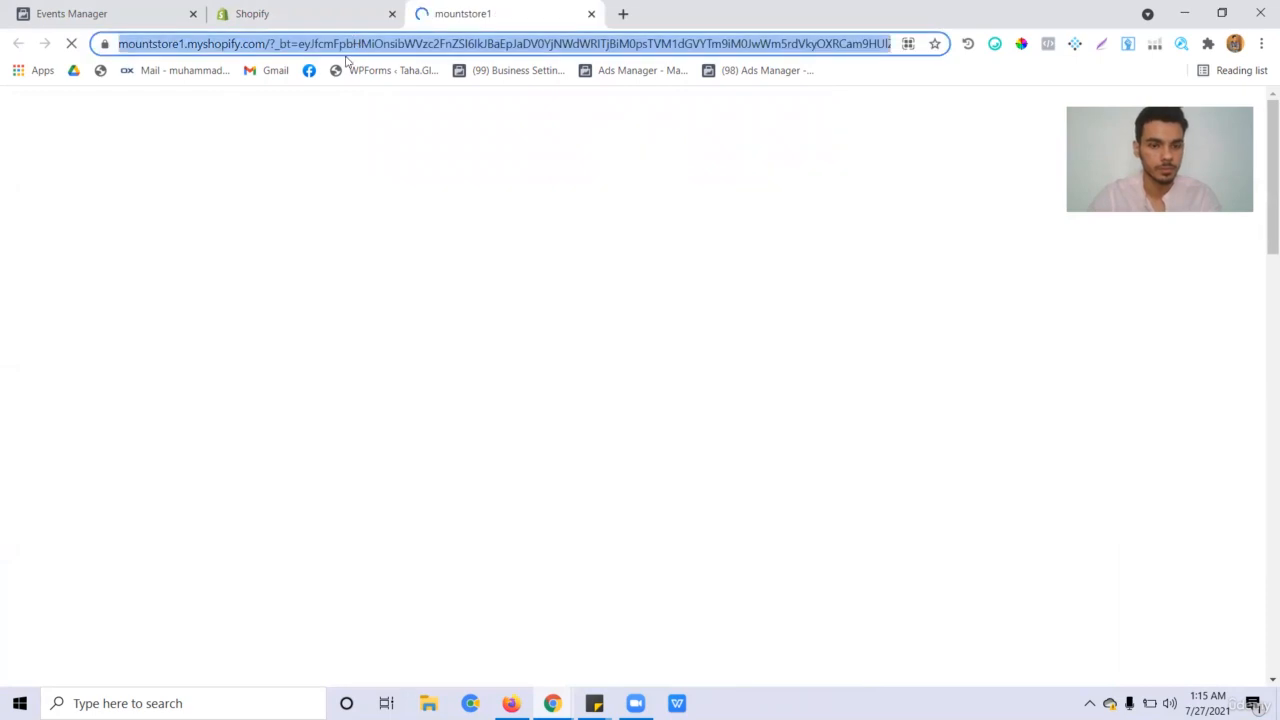
# Step: In Events Manager, paste the store's address as the browser events test URL and open the website for testing
pyautogui.click(300, 7)
pyautogui.click(150, 9)
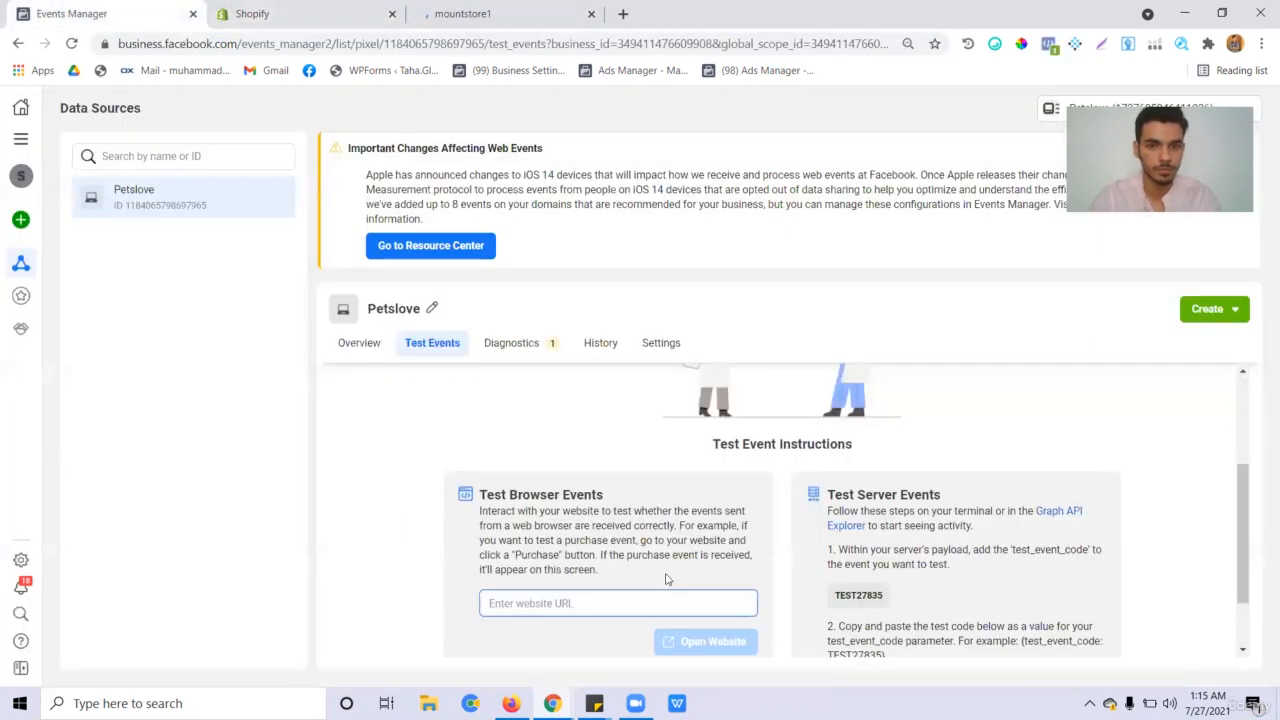
pyautogui.hotkey('ctrl', 'v')
pyautogui.click(704, 643)
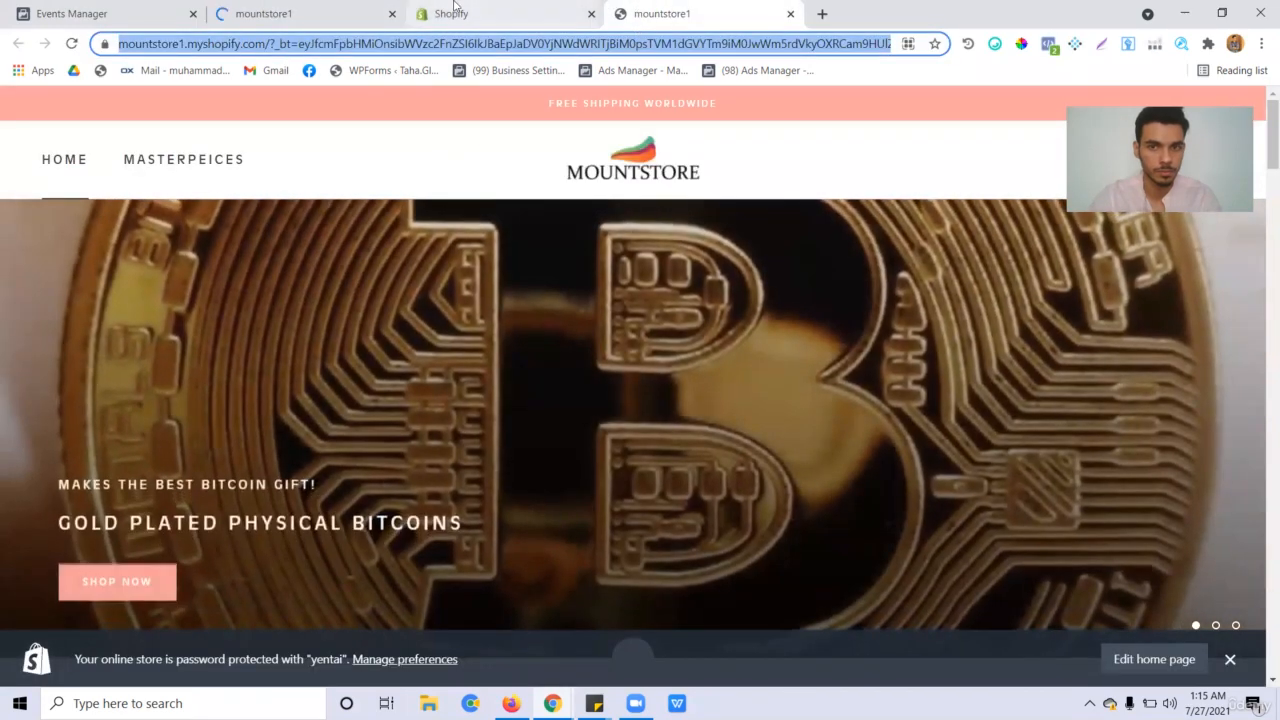
pyautogui.click(194, 5)
pyautogui.click(263, 6)
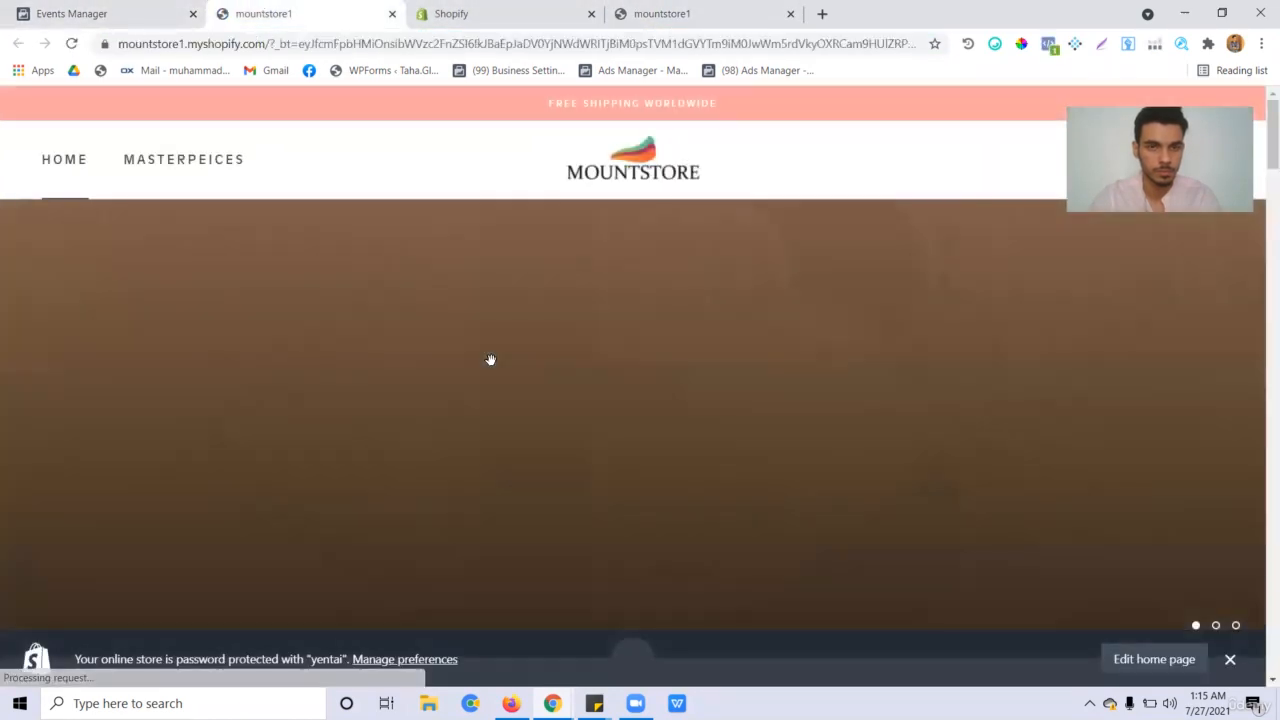
# Step: Open the 14k double layer heart necklace's product page in the store and check the Petslove pixel's test events for it
pyautogui.scroll(-4, 583, 426)
pyautogui.scroll(-4, 585, 522)
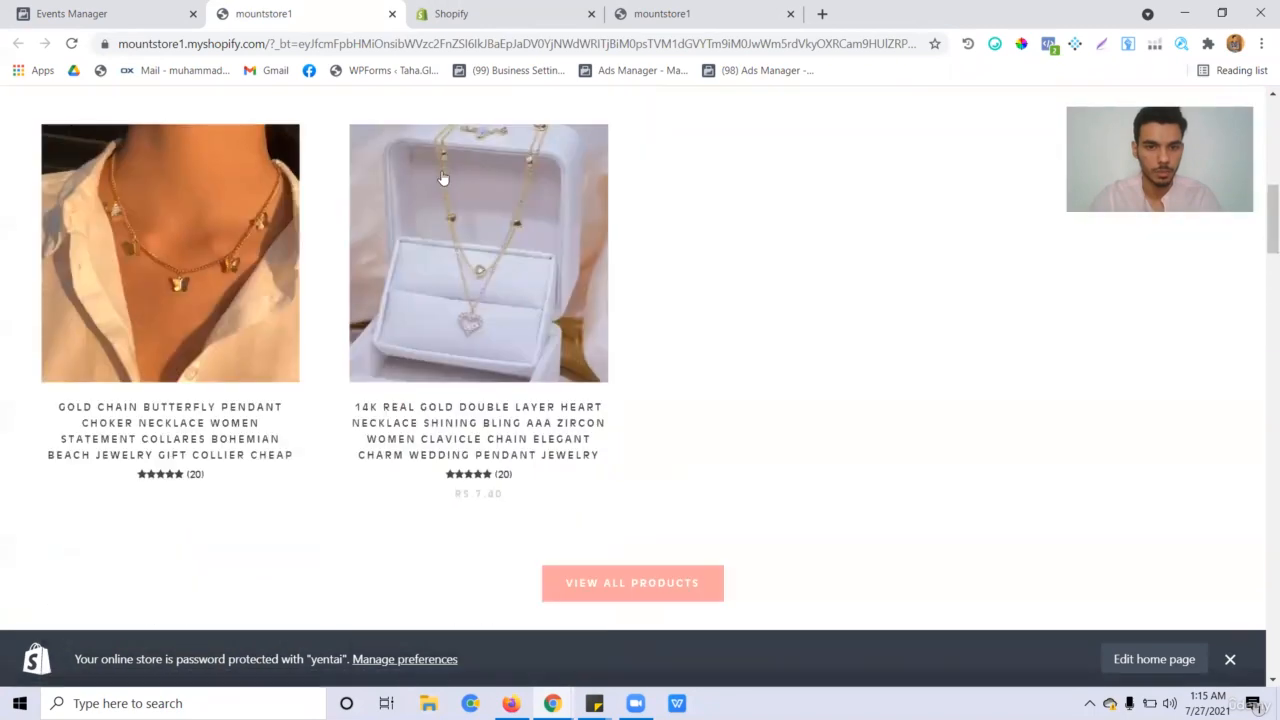
pyautogui.click(443, 180)
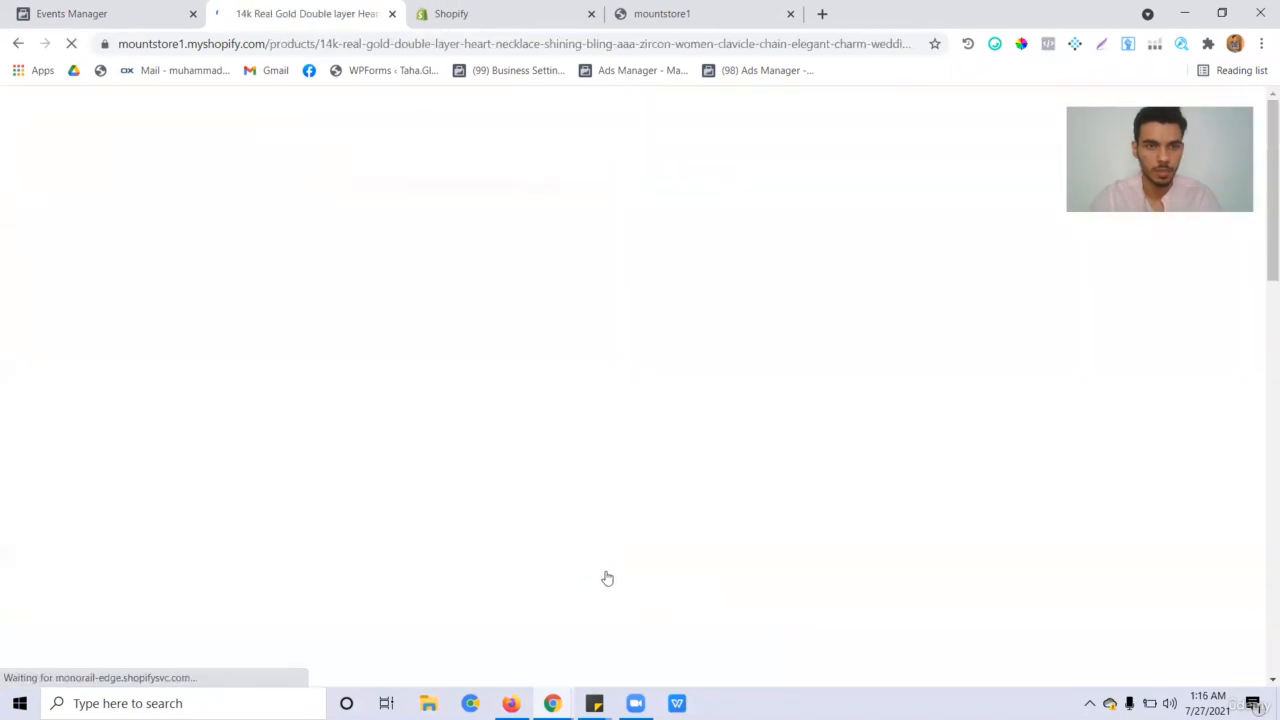
pyautogui.click(85, 13)
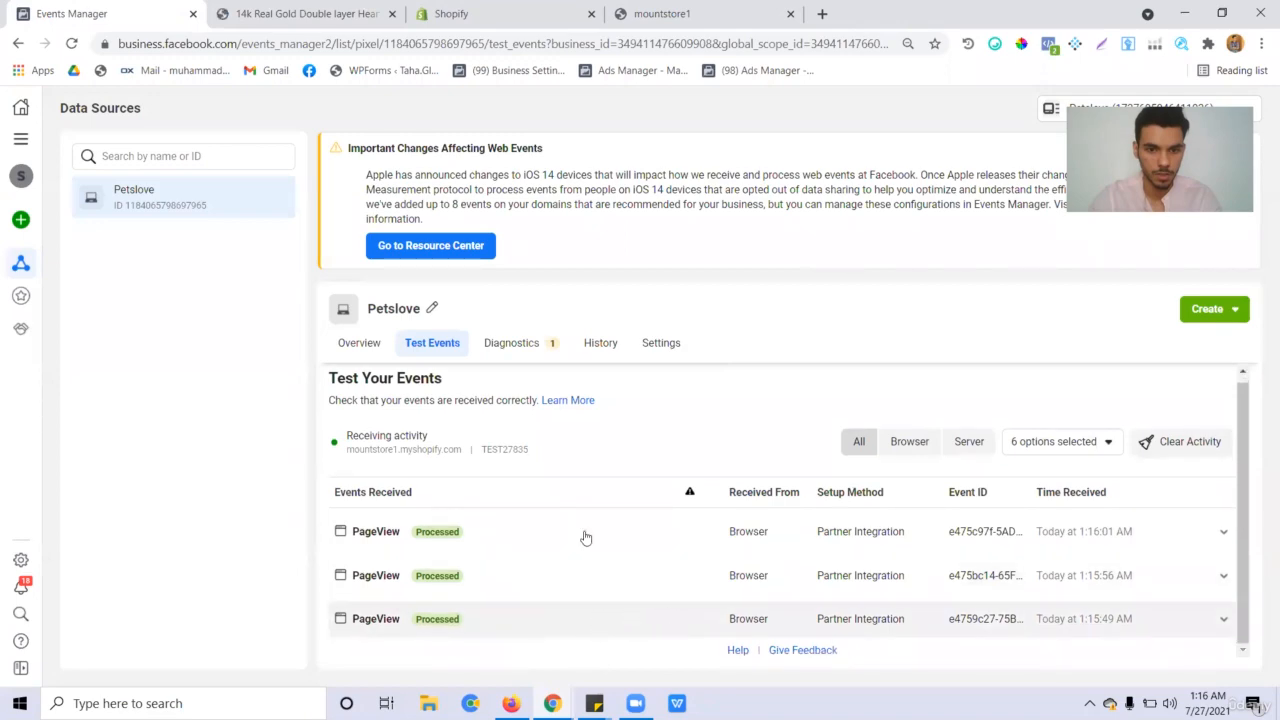
pyautogui.scroll(-1, 528, 544)
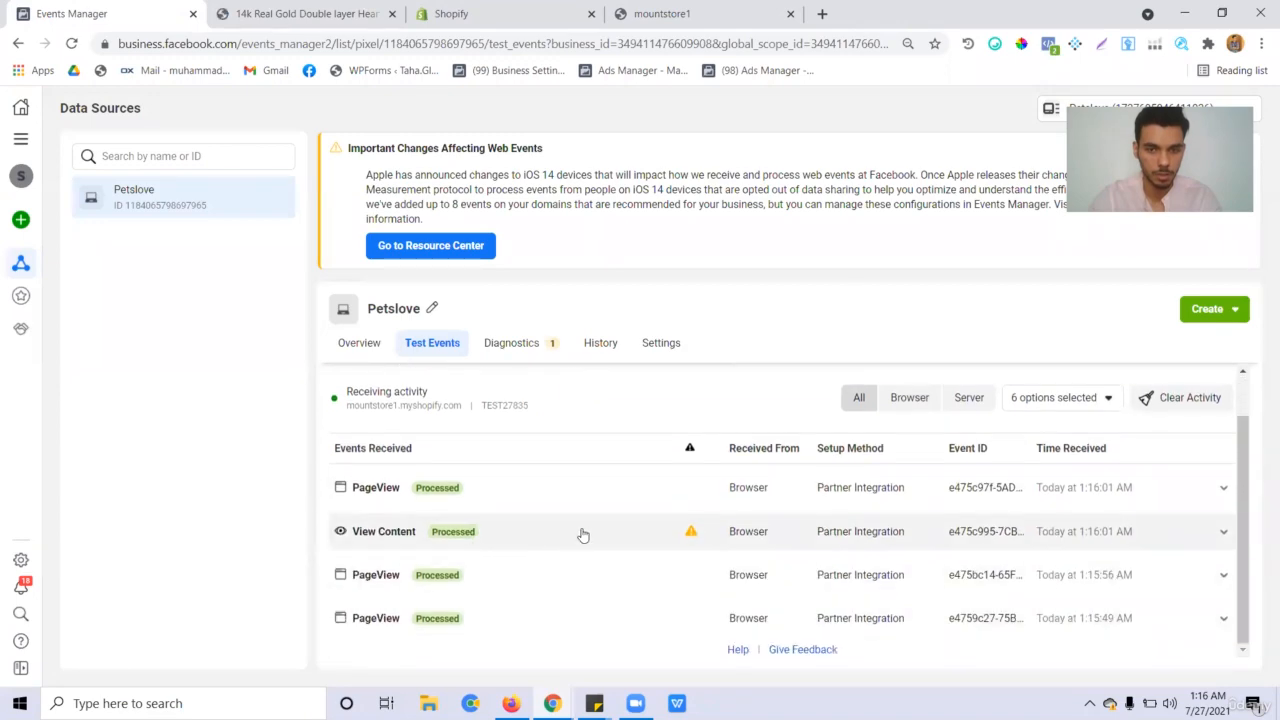
# Step: Add the heart necklace to the cart and check how the resulting test events were set up in Events Manager
pyautogui.click(300, 13)
pyautogui.scroll(-5, 654, 320)
pyautogui.scroll(3, 654, 320)
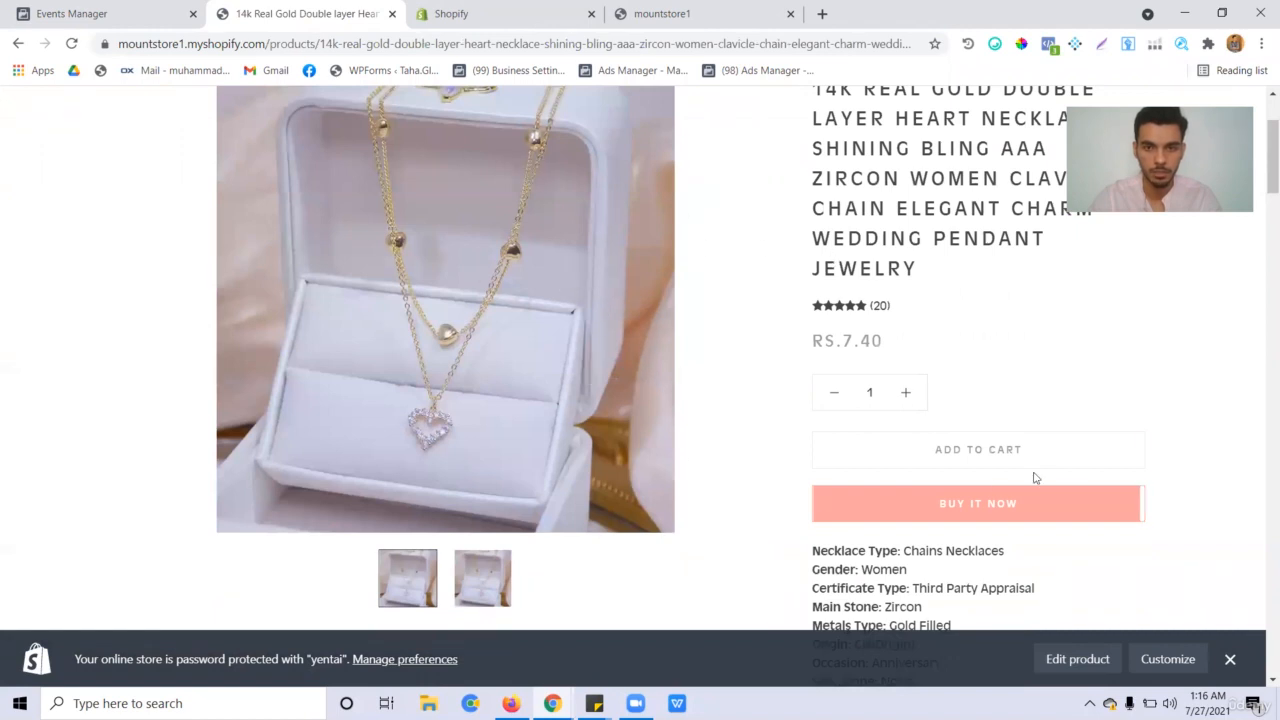
pyautogui.click(930, 450)
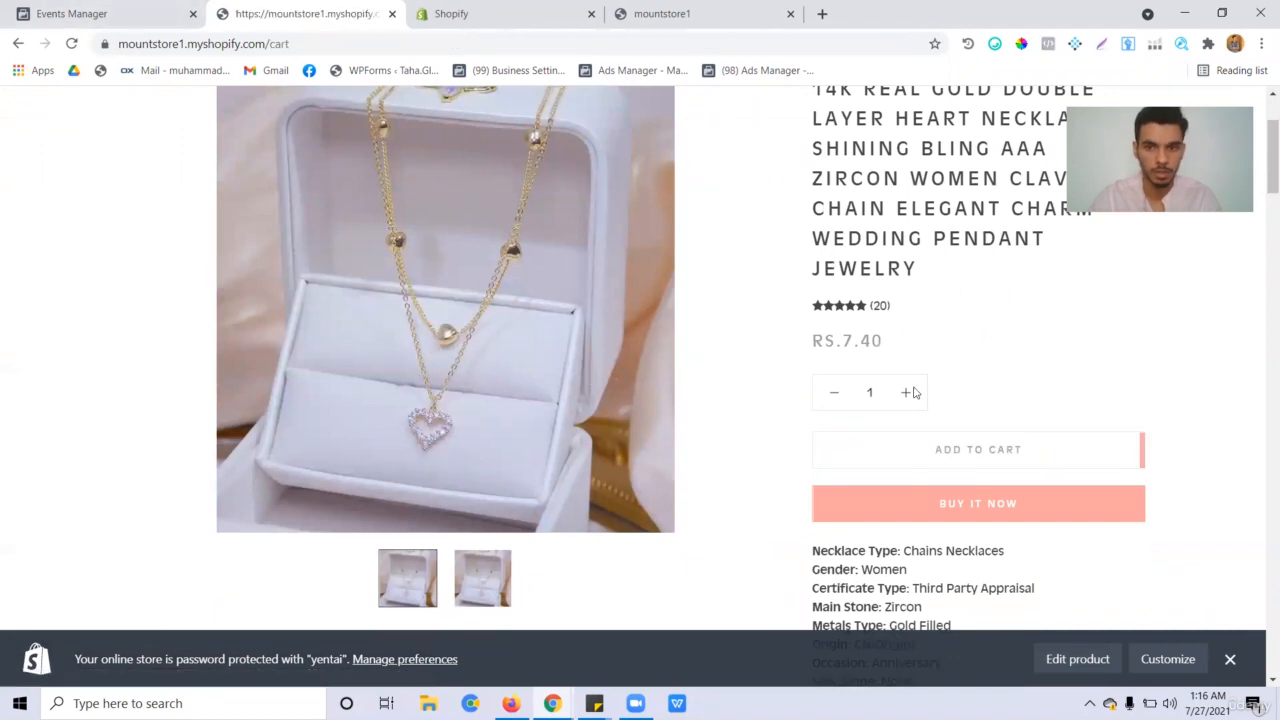
pyautogui.click(127, 6)
pyautogui.scroll(-1, 443, 464)
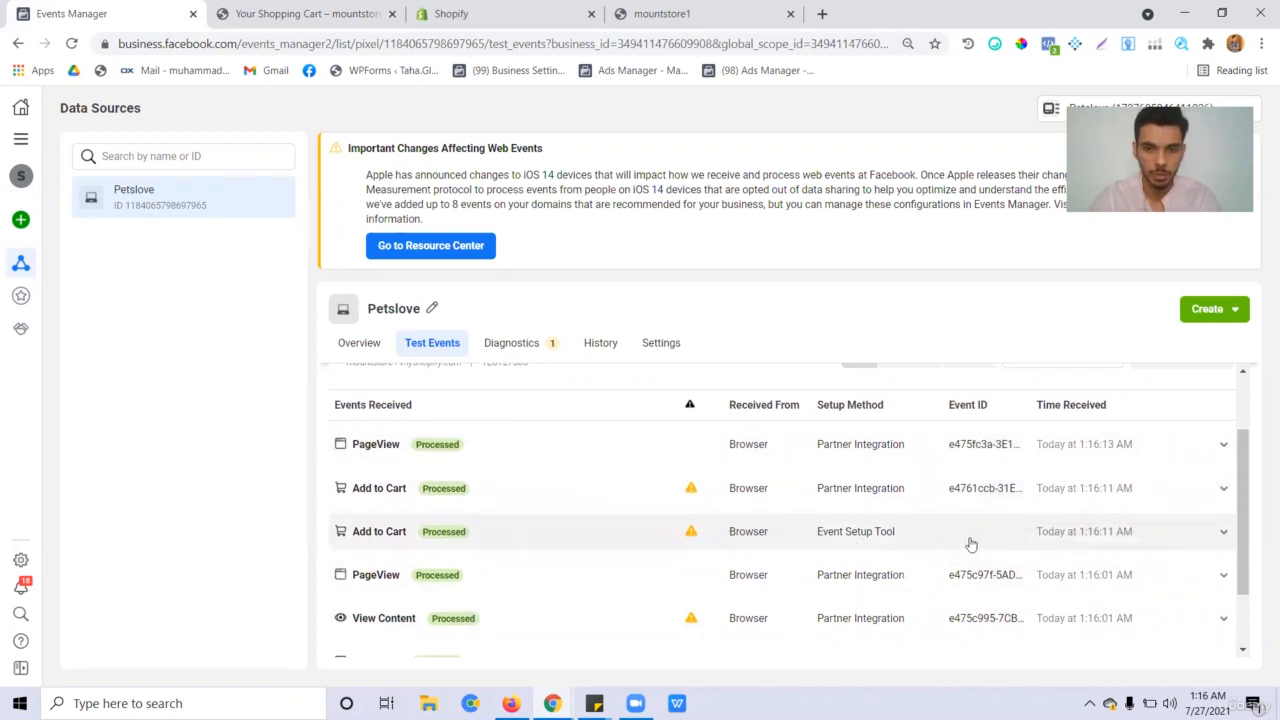
pyautogui.moveTo(829, 494)
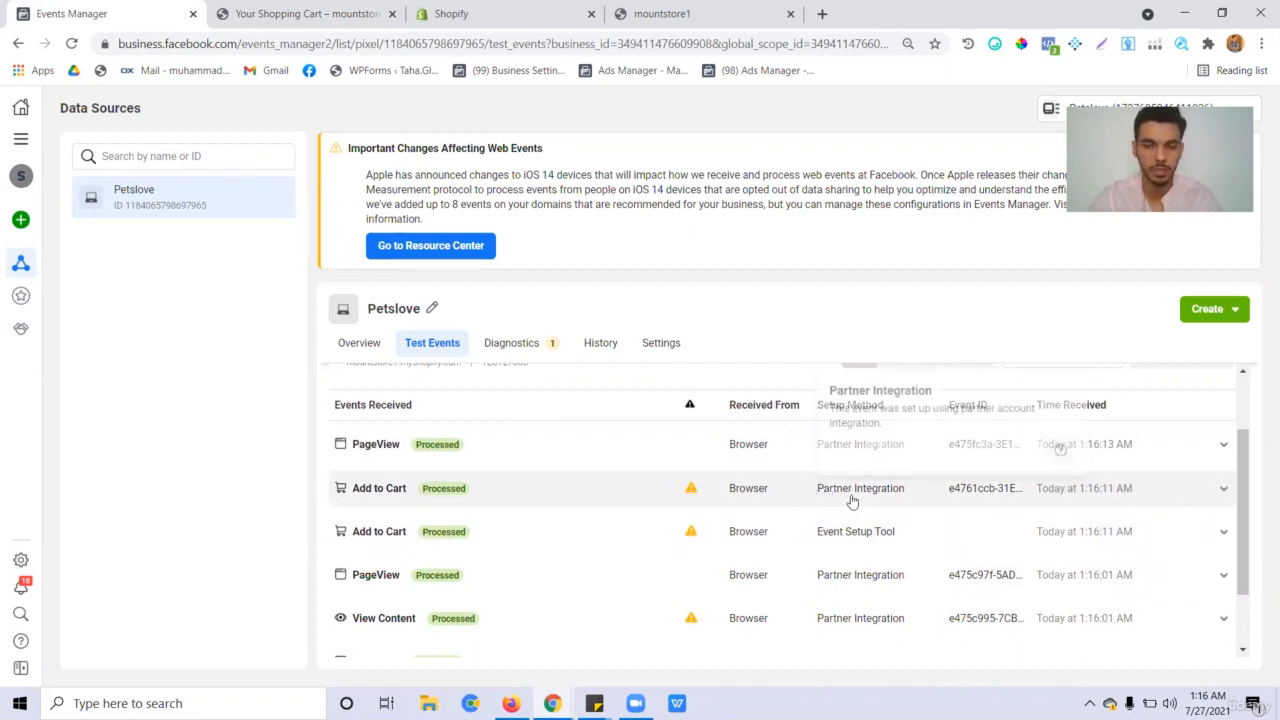
pyautogui.click(452, 7)
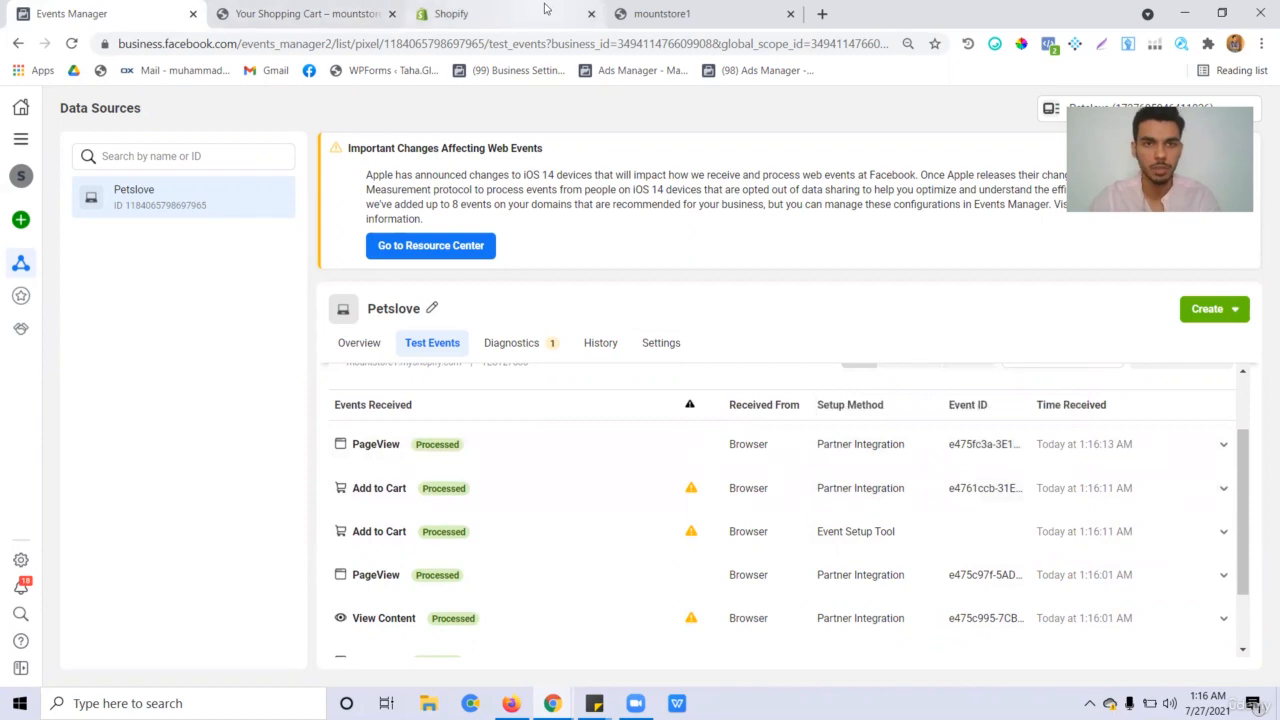
pyautogui.click(50, 8)
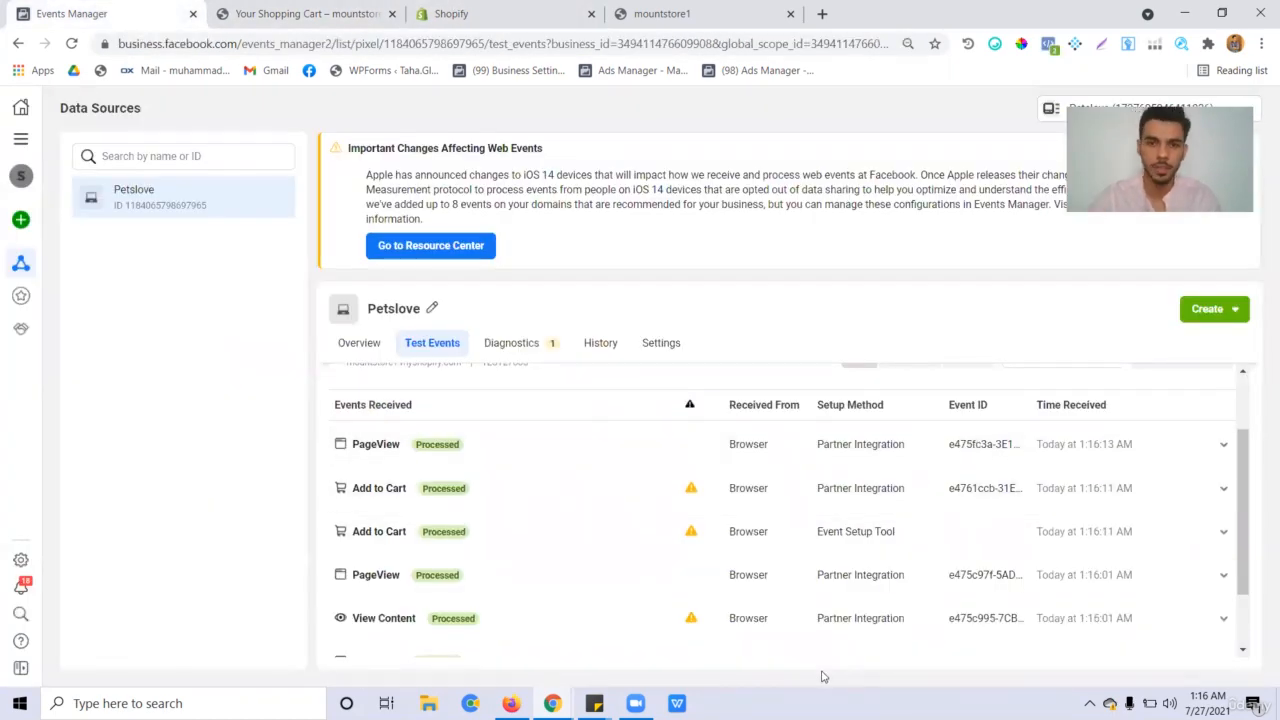
pyautogui.click(661, 13)
pyautogui.scroll(-10, 840, 362)
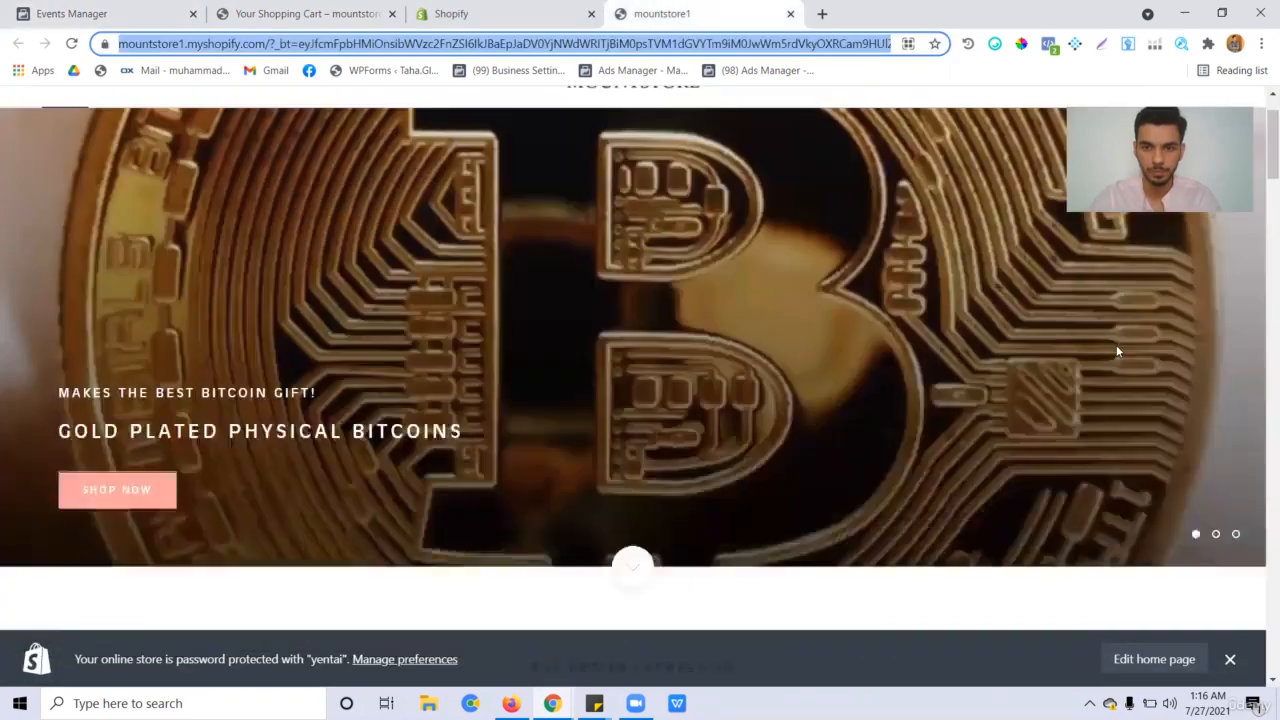
pyautogui.scroll(-4, 840, 362)
pyautogui.scroll(6, 558, 343)
pyautogui.click(565, 9)
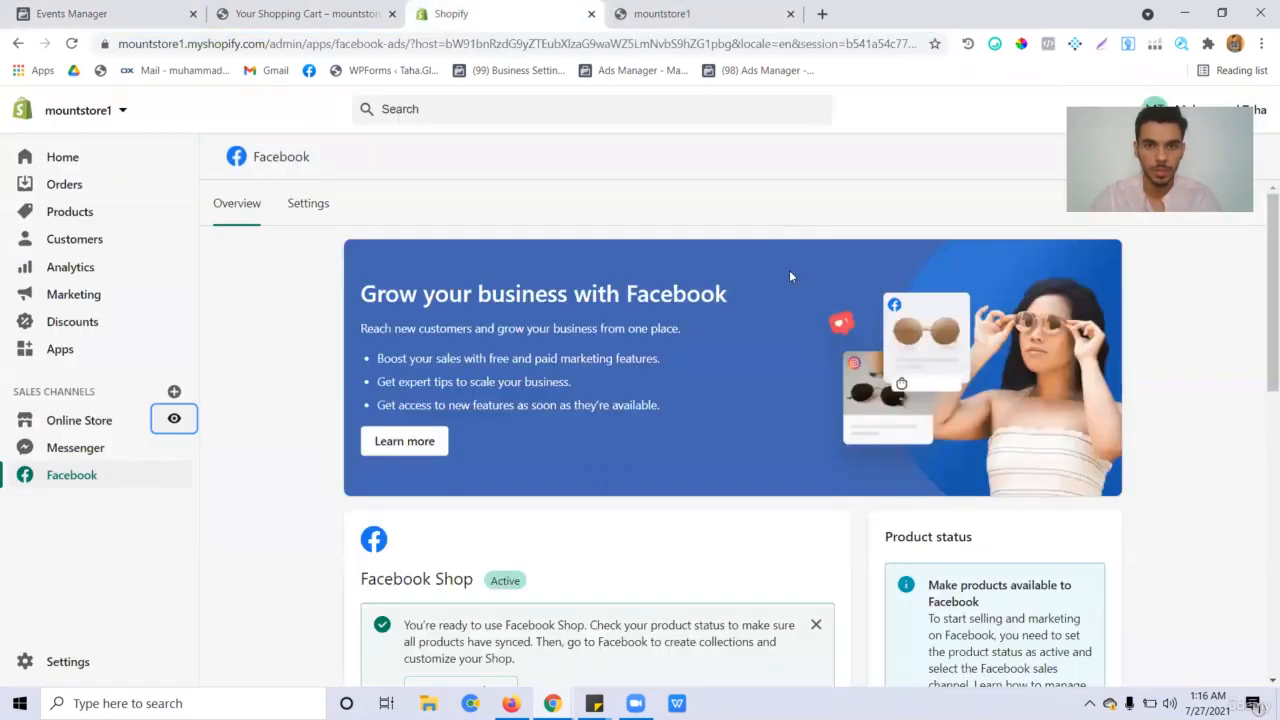
pyautogui.click(680, 16)
# Step: Proceed from the shopping cart to checkout and let the checkout information page load while checking the pixel's test events
pyautogui.click(258, 13)
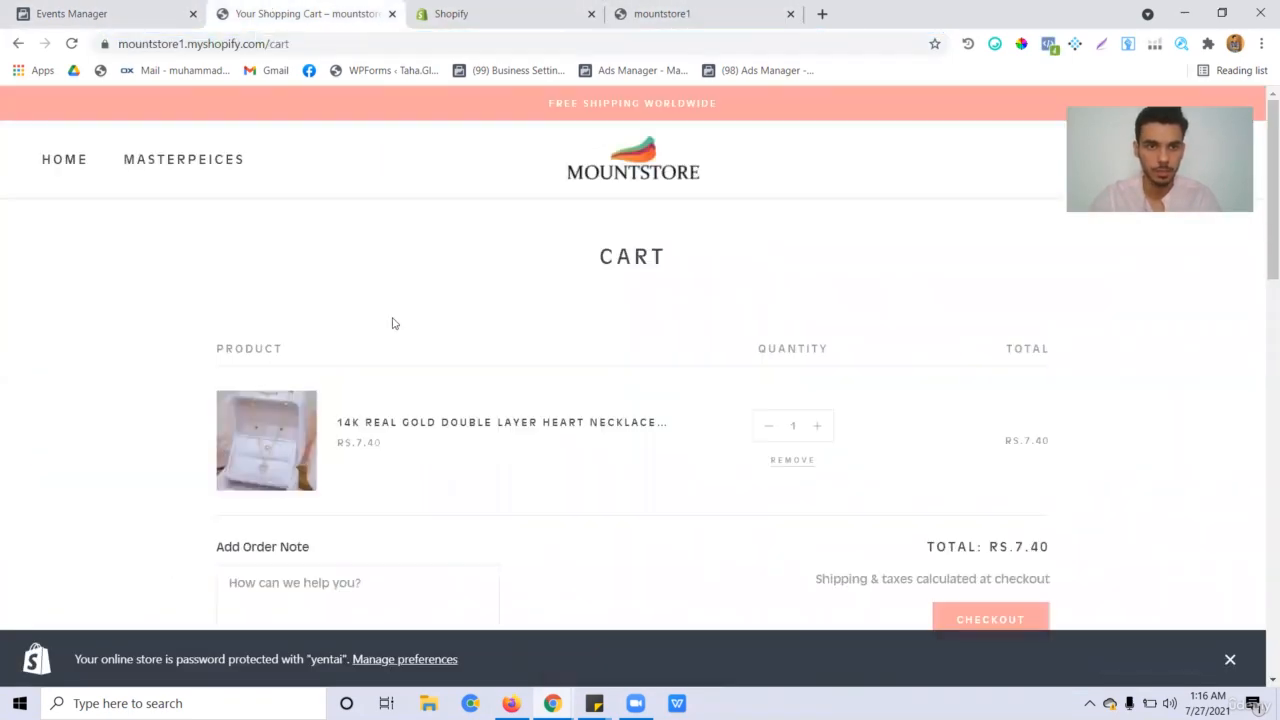
pyautogui.scroll(-3, 391, 323)
pyautogui.scroll(1, 1000, 390)
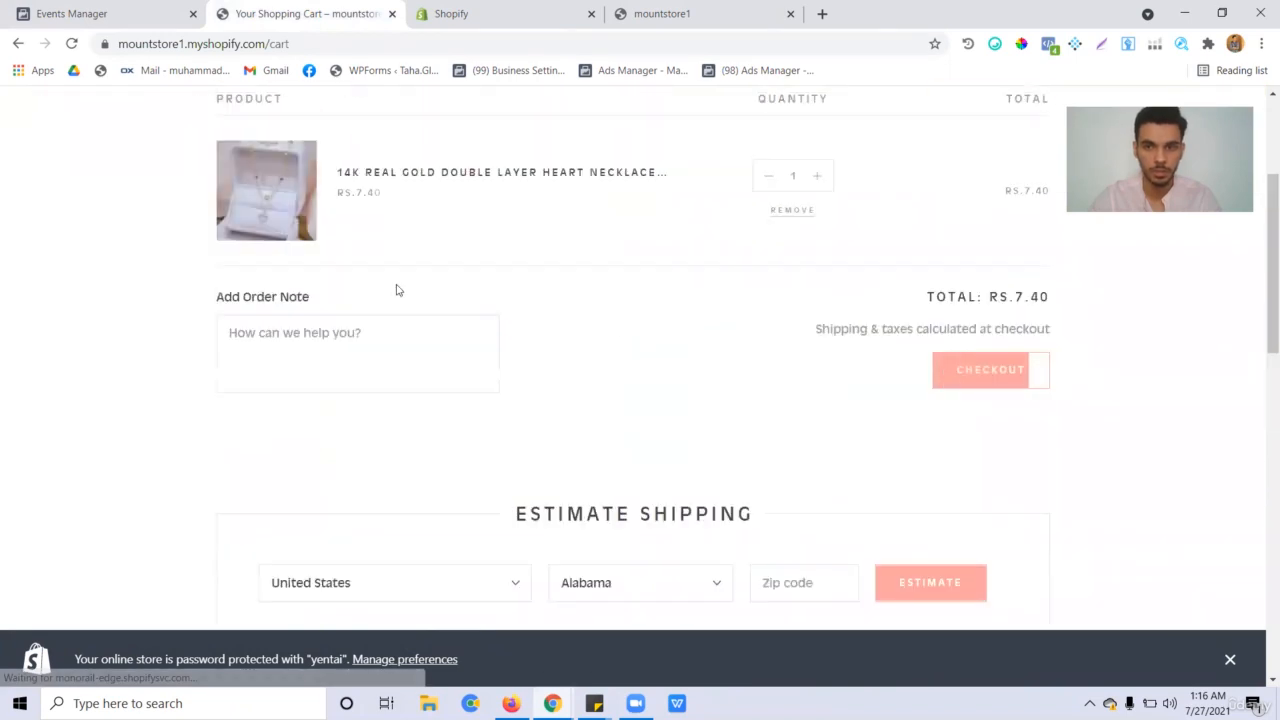
pyautogui.click(43, 10)
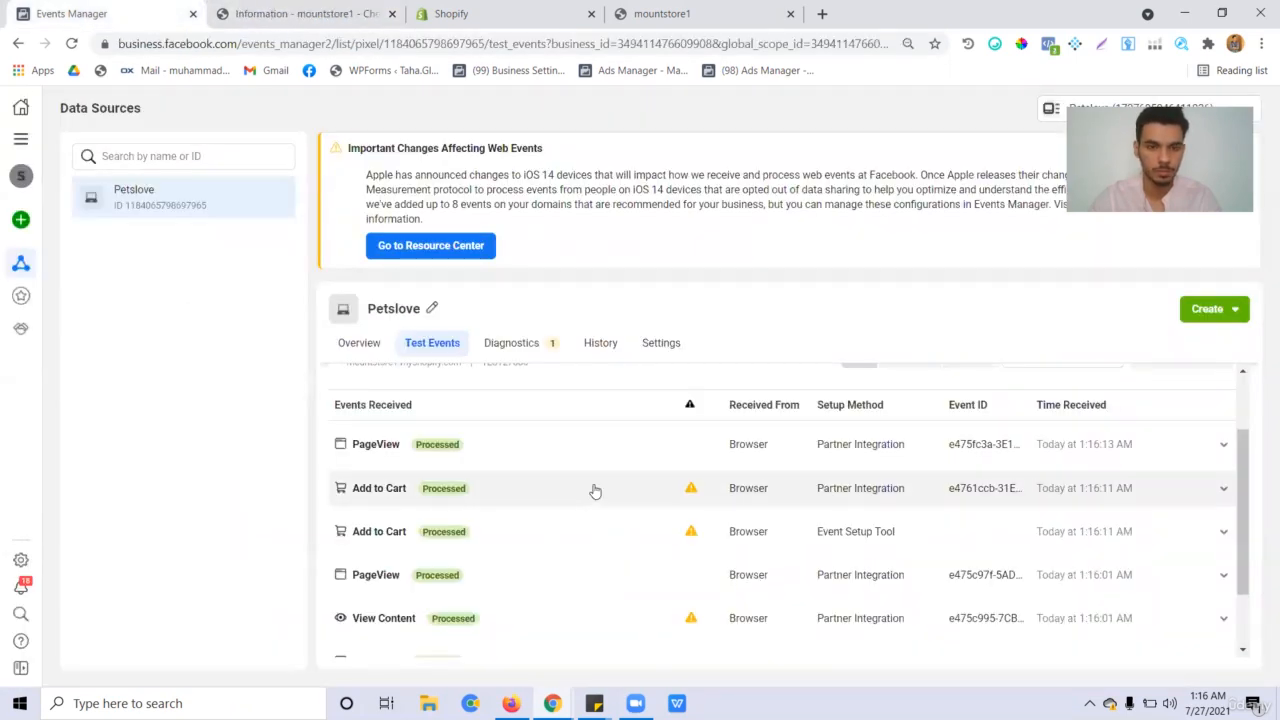
pyautogui.click(300, 13)
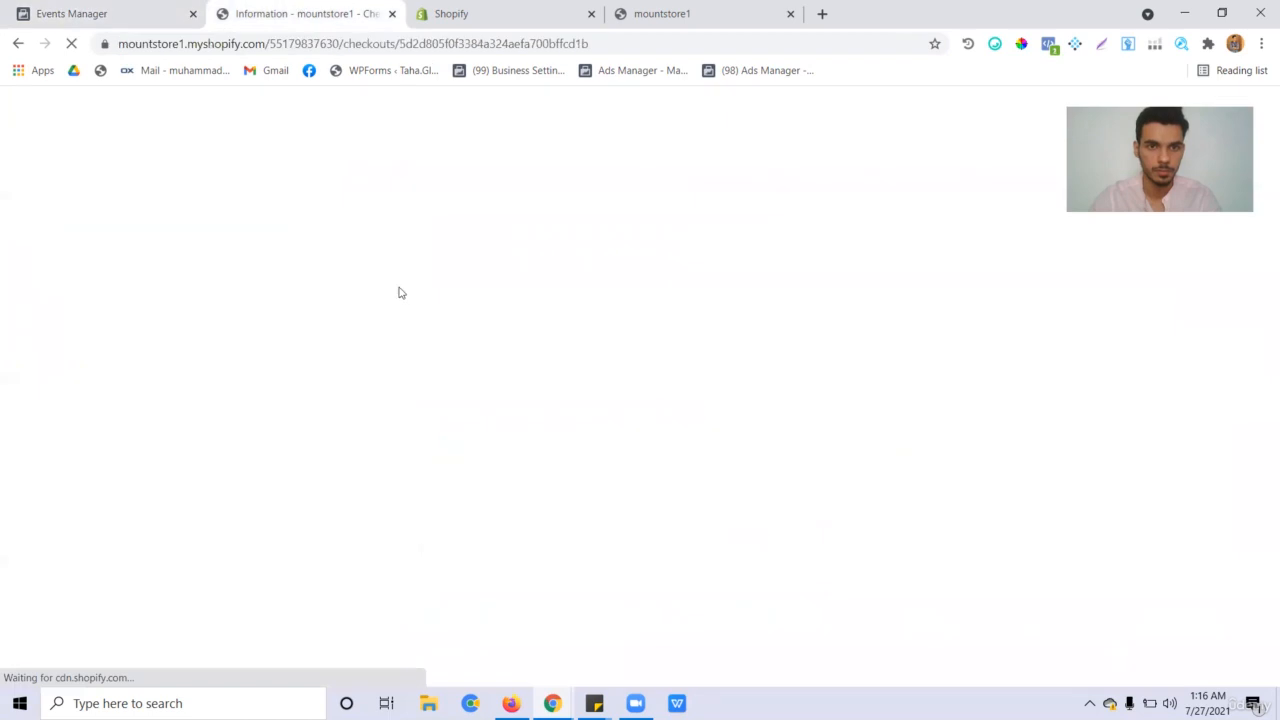
pyautogui.click(51, 10)
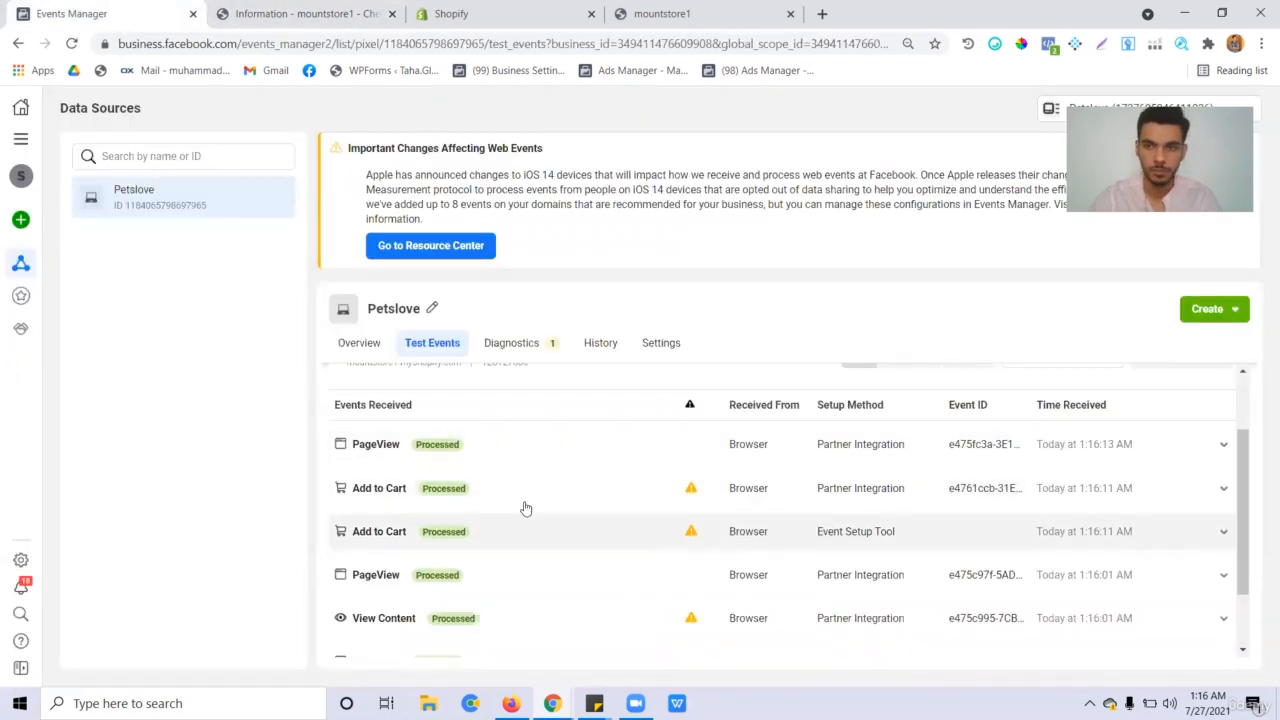
pyautogui.click(305, 14)
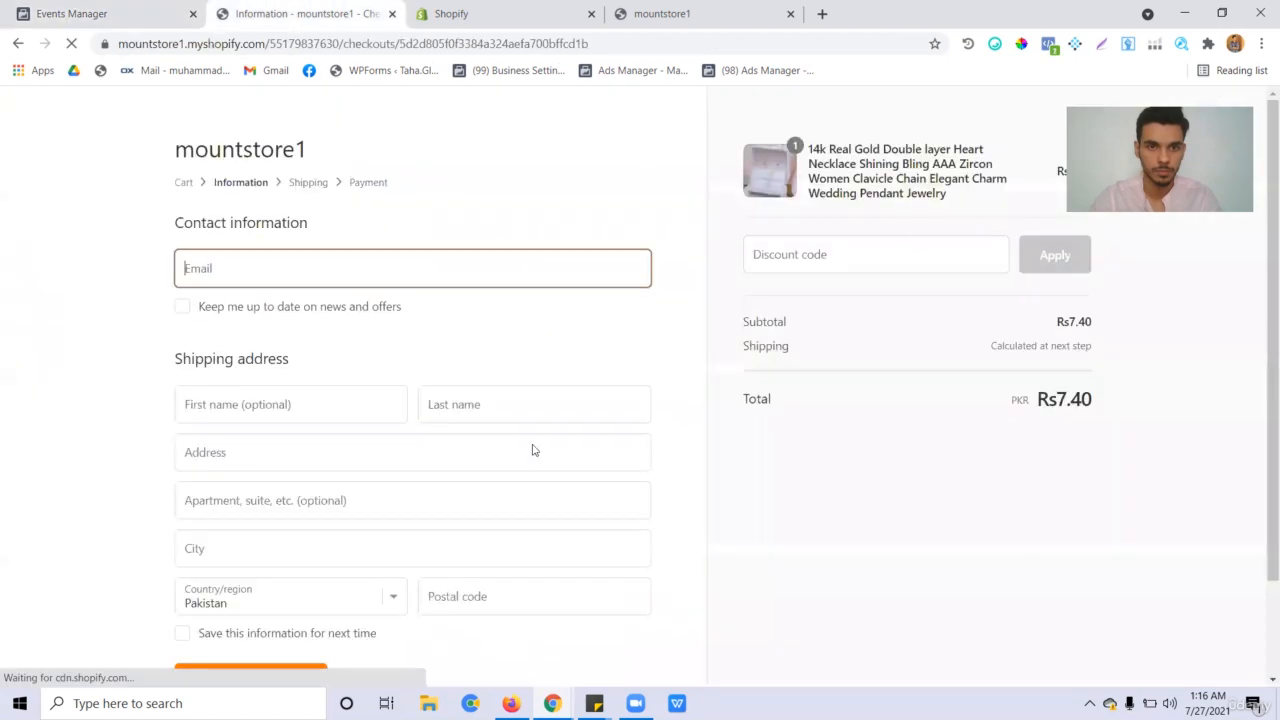
# Step: Examine the pixel's test events for the checkout and earlier store actions, comparing them with the checkout page
pyautogui.click(88, 10)
pyautogui.scroll(5, 542, 556)
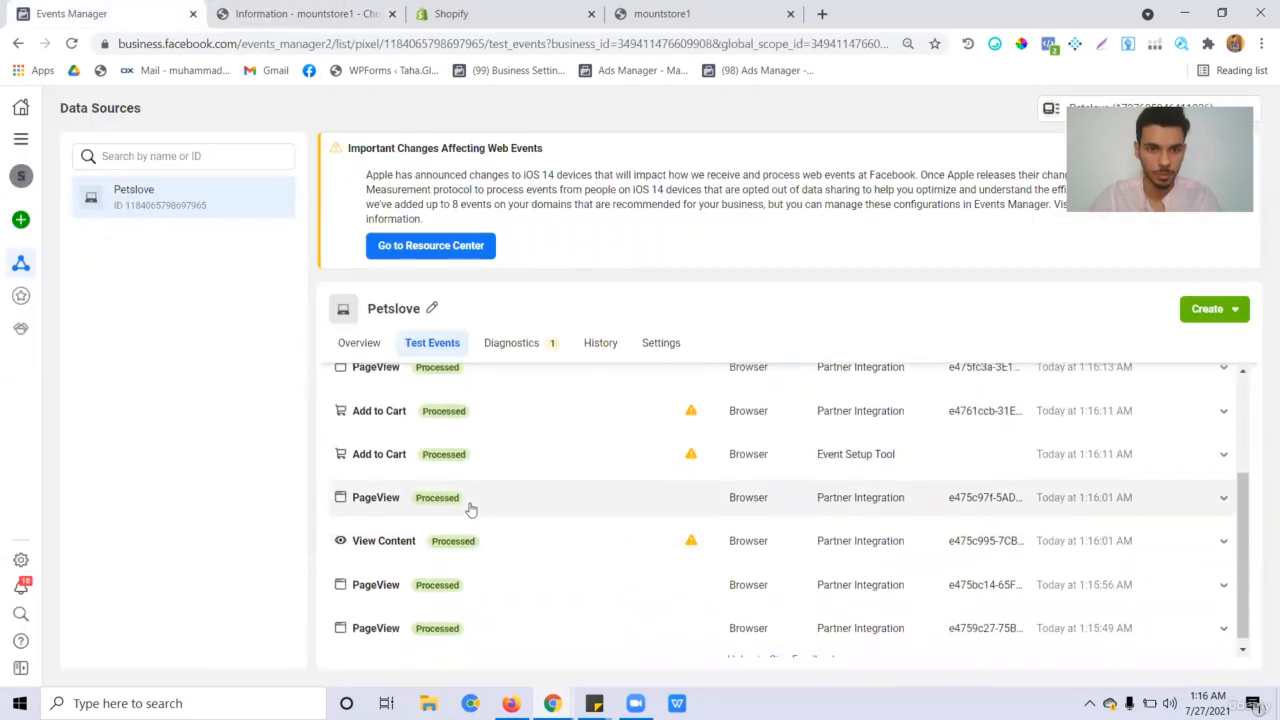
pyautogui.scroll(-1, 500, 569)
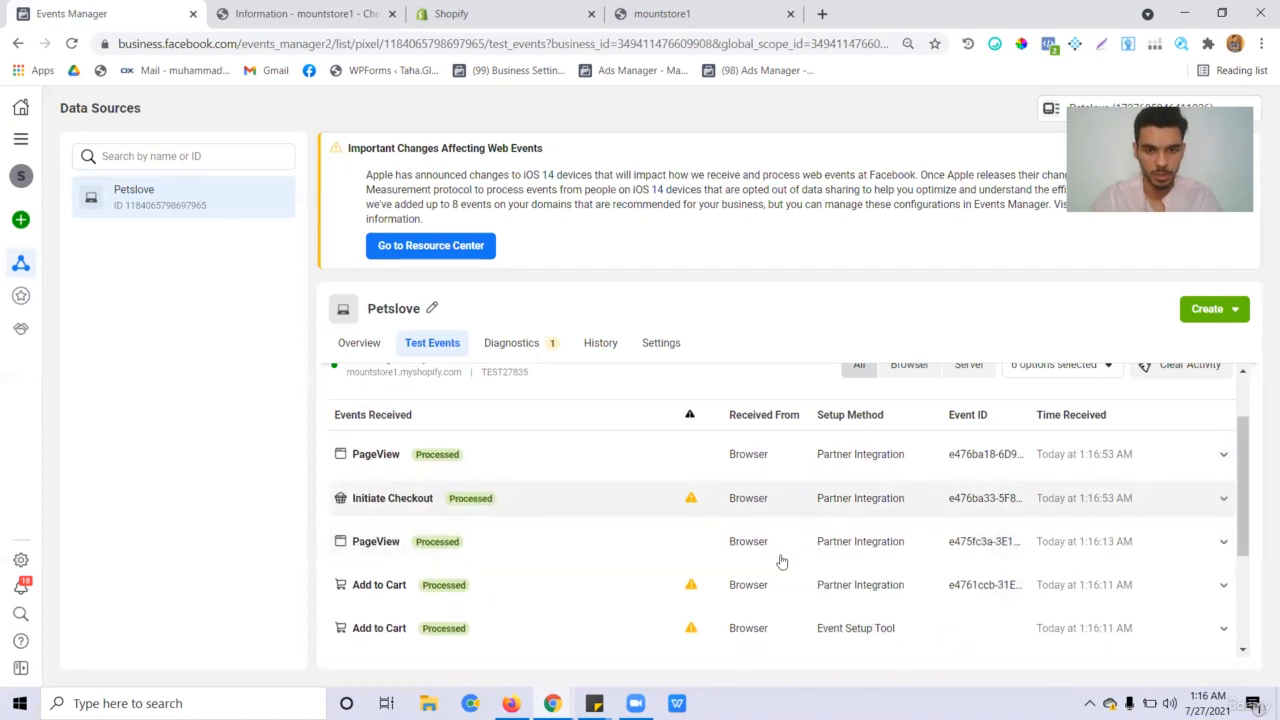
pyautogui.scroll(-1, 800, 645)
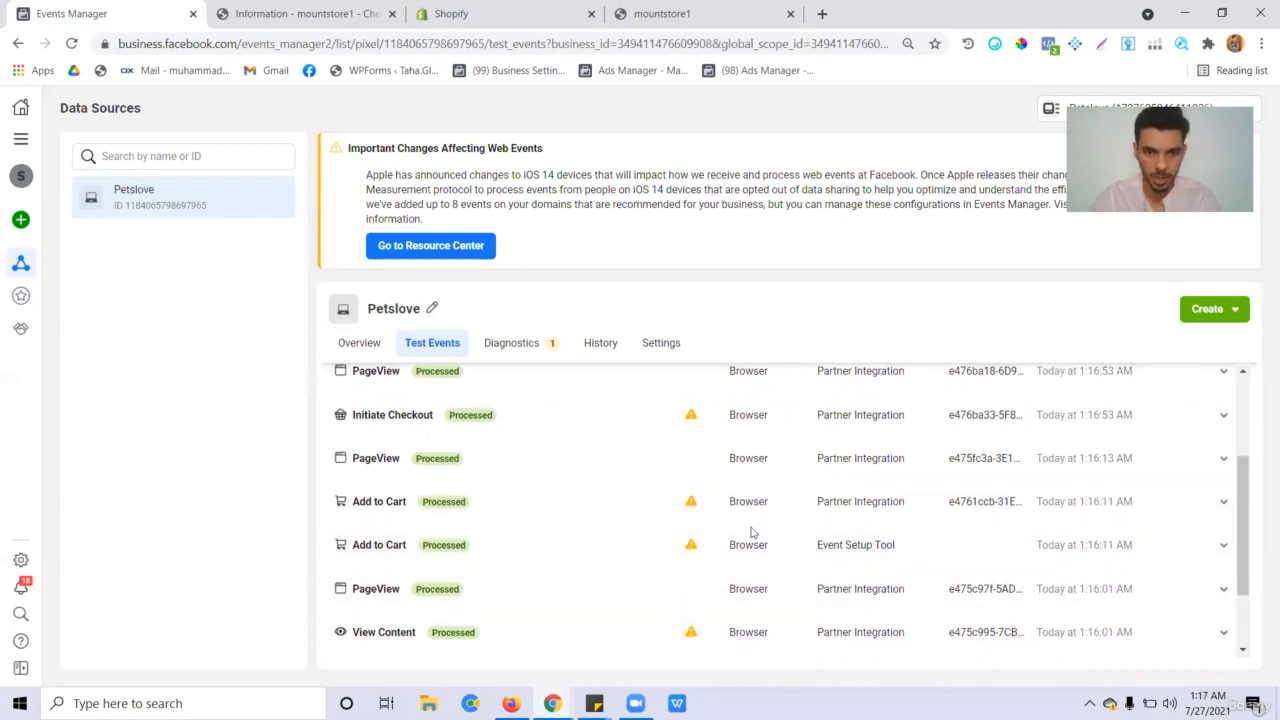
pyautogui.scroll(2, 750, 537)
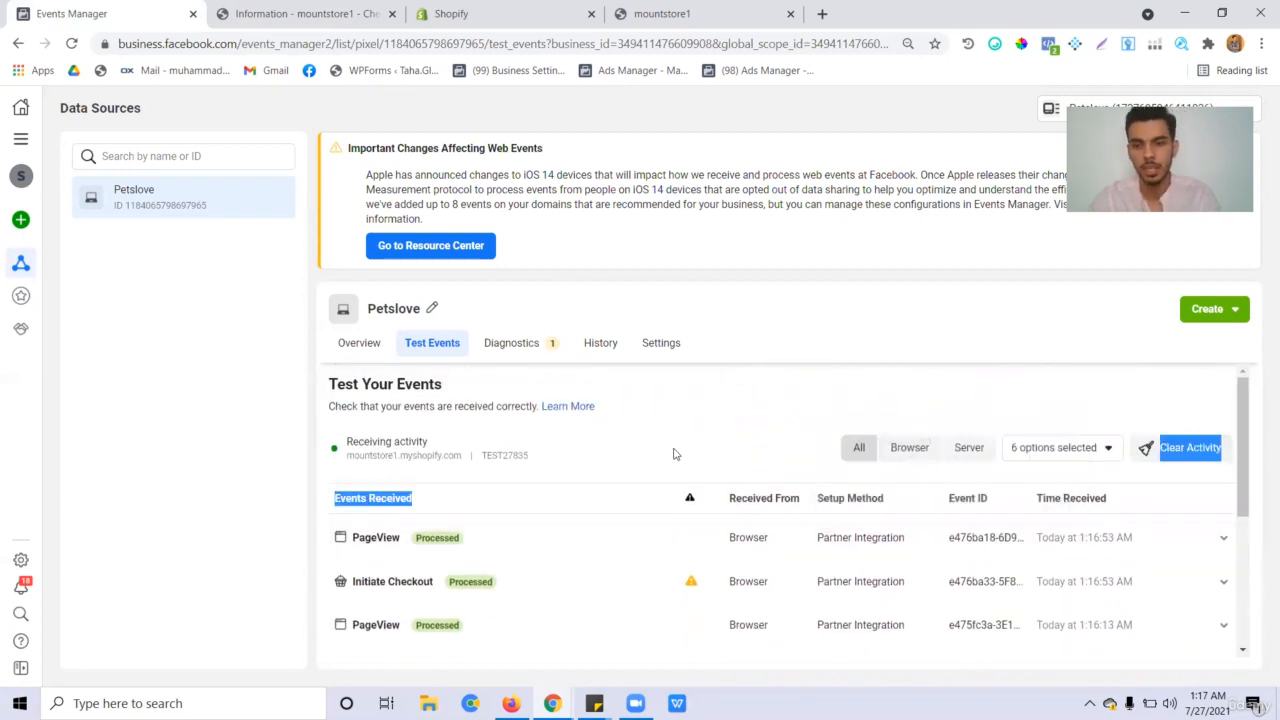
pyautogui.click(340, 13)
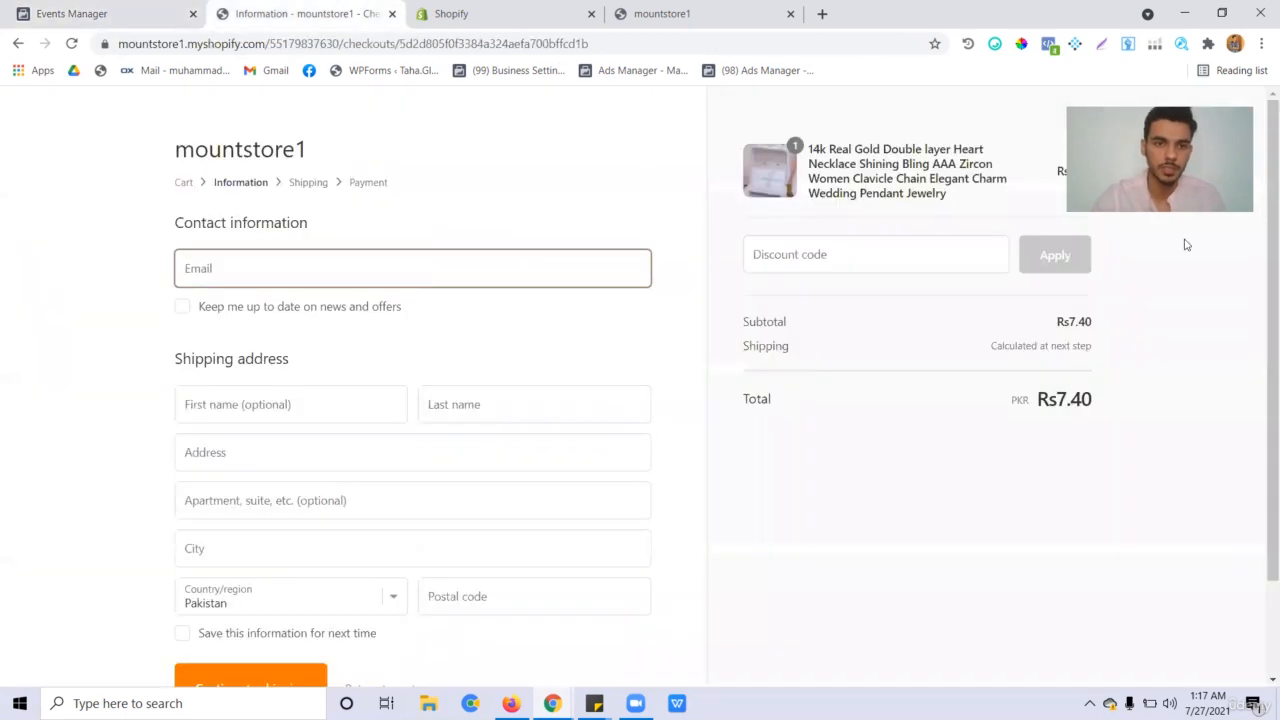
pyautogui.click(120, 10)
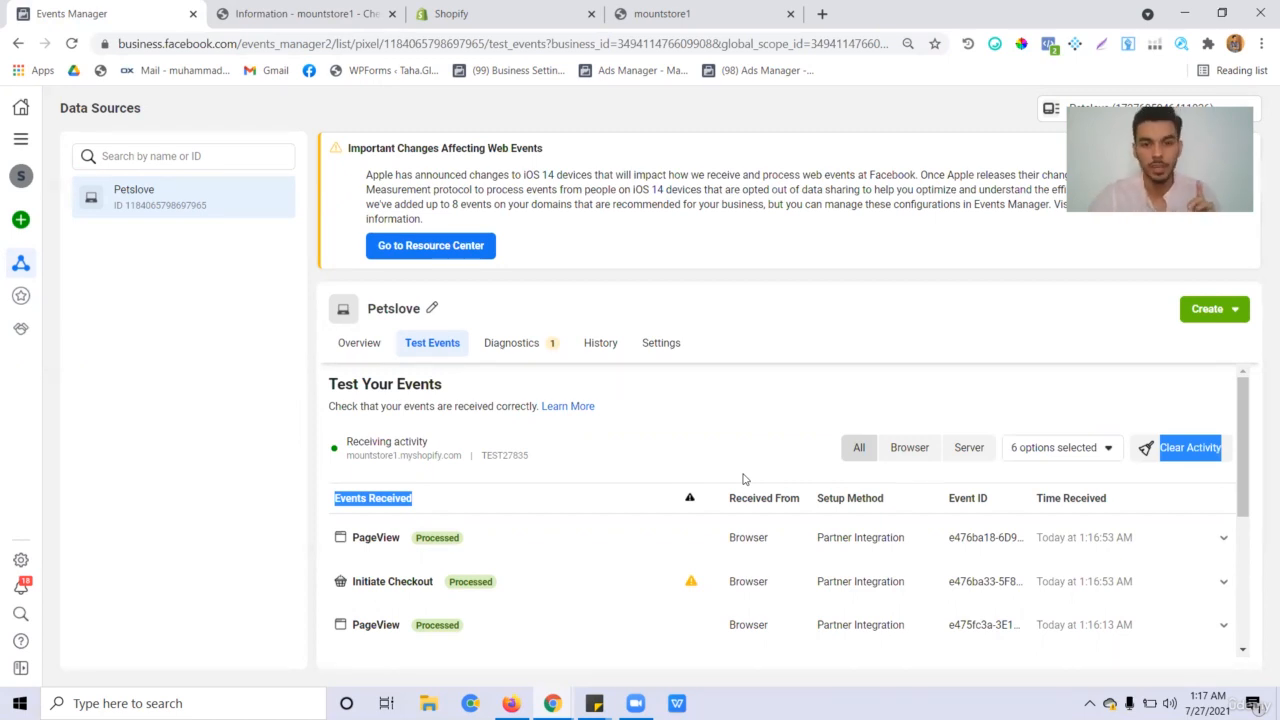
pyautogui.scroll(-3, 743, 479)
pyautogui.scroll(3, 494, 480)
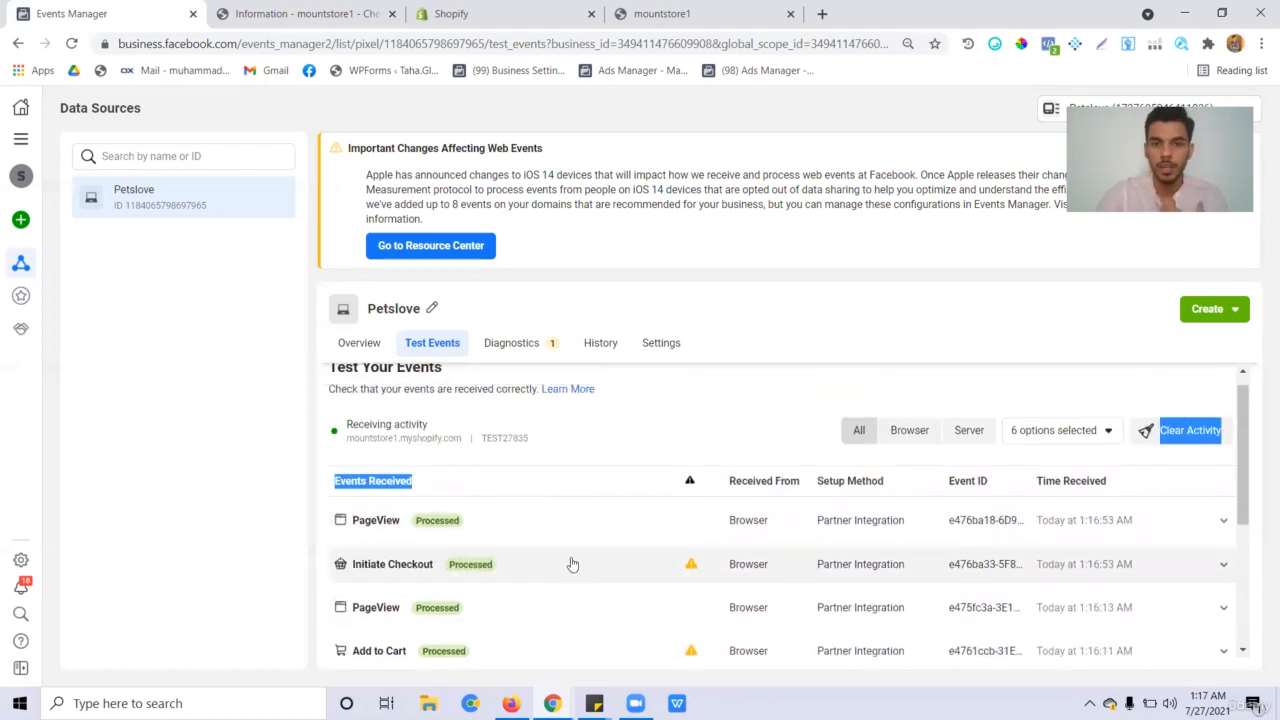
pyautogui.scroll(-2, 670, 584)
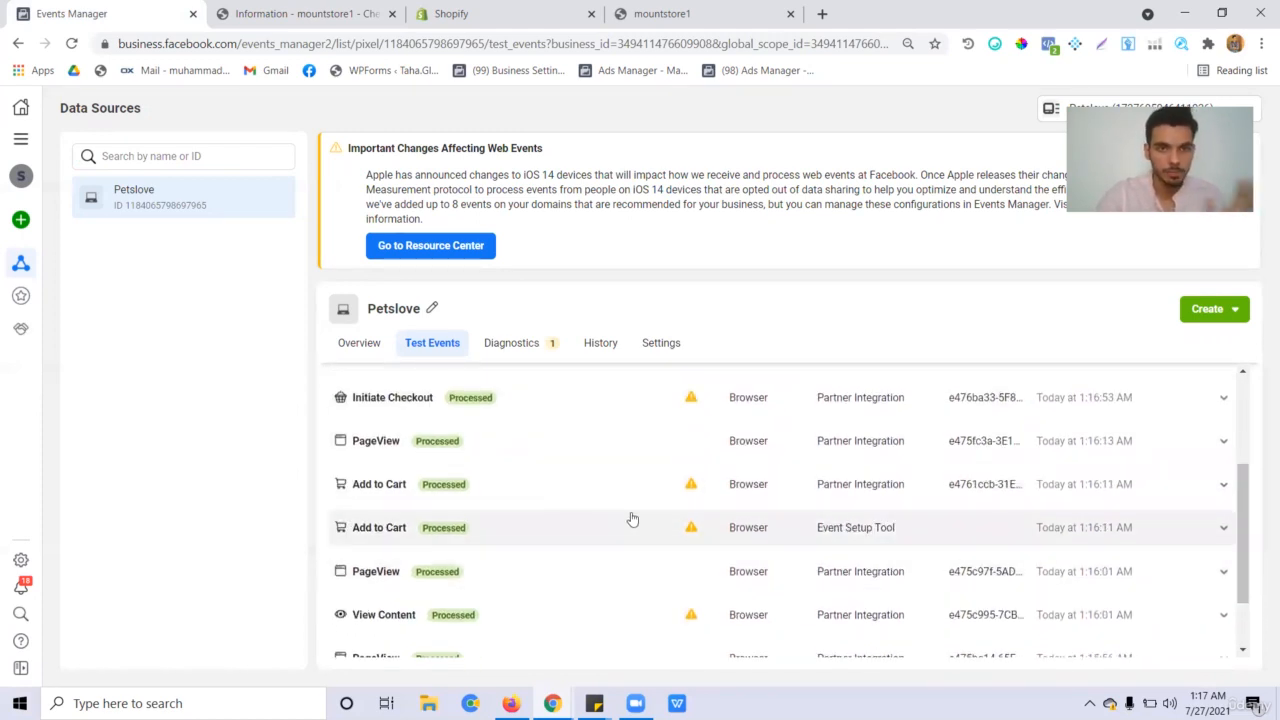
# Step: Close the checkout page and the extra storefront page, returning to Events Manager
pyautogui.click(283, 8)
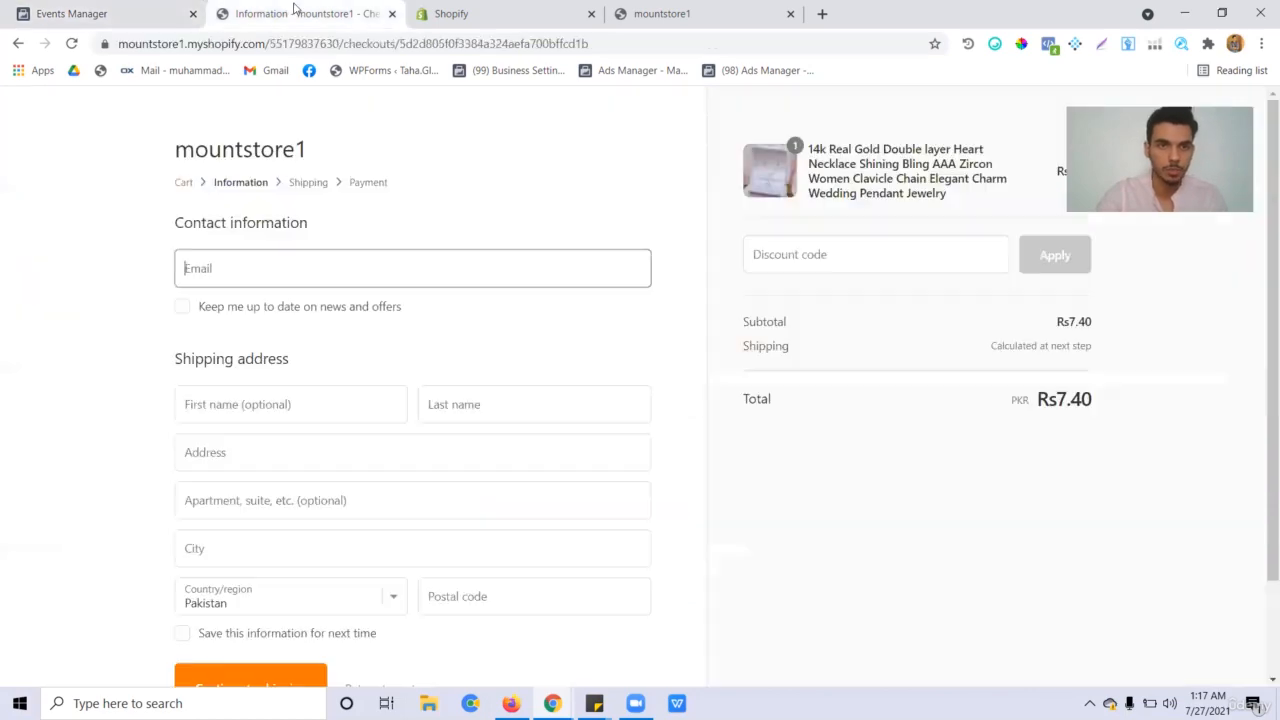
pyautogui.click(390, 15)
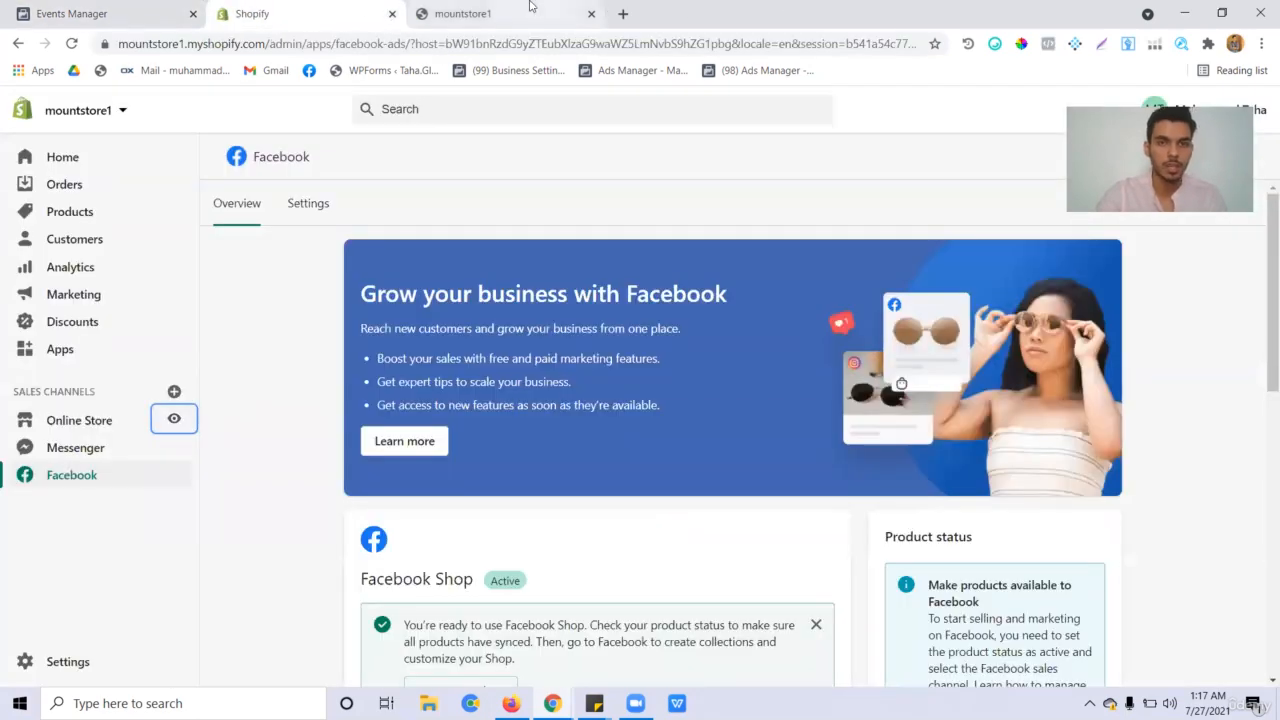
pyautogui.click(535, 10)
pyautogui.click(592, 13)
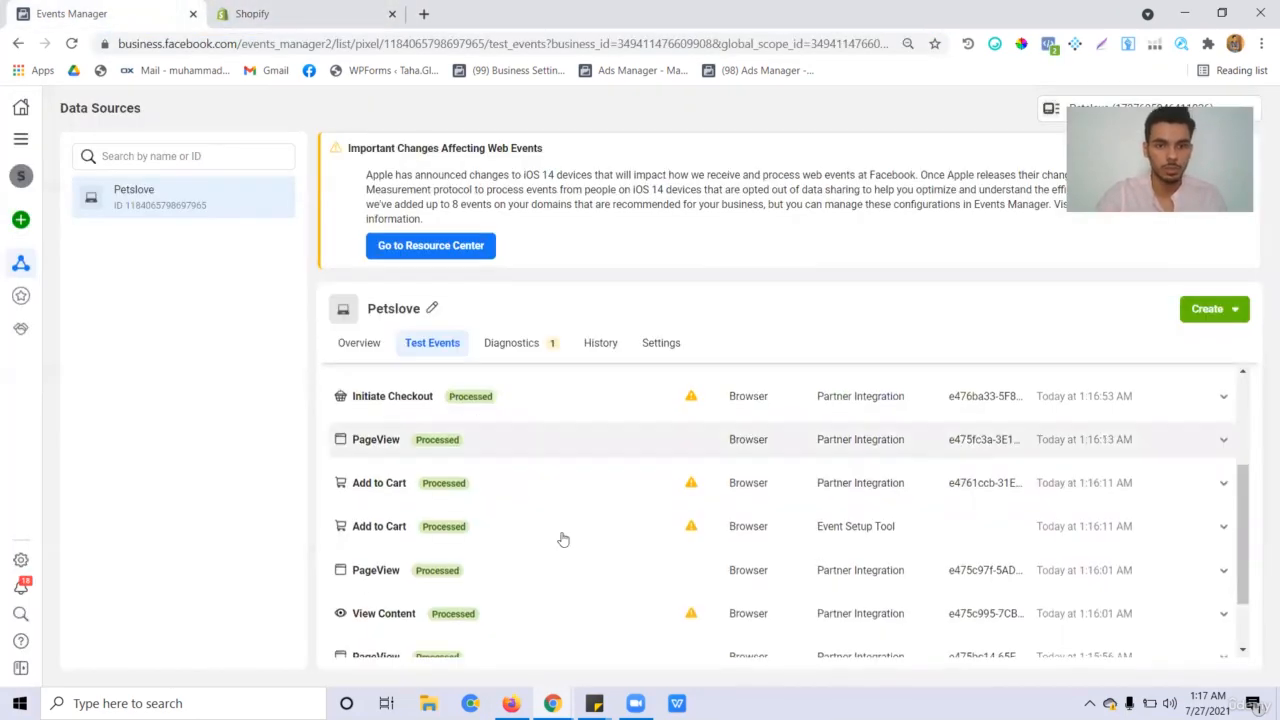
# Step: Review the received test events once more and open the Petslove pixel's Settings
pyautogui.scroll(-2, 594, 520)
pyautogui.scroll(5, 491, 451)
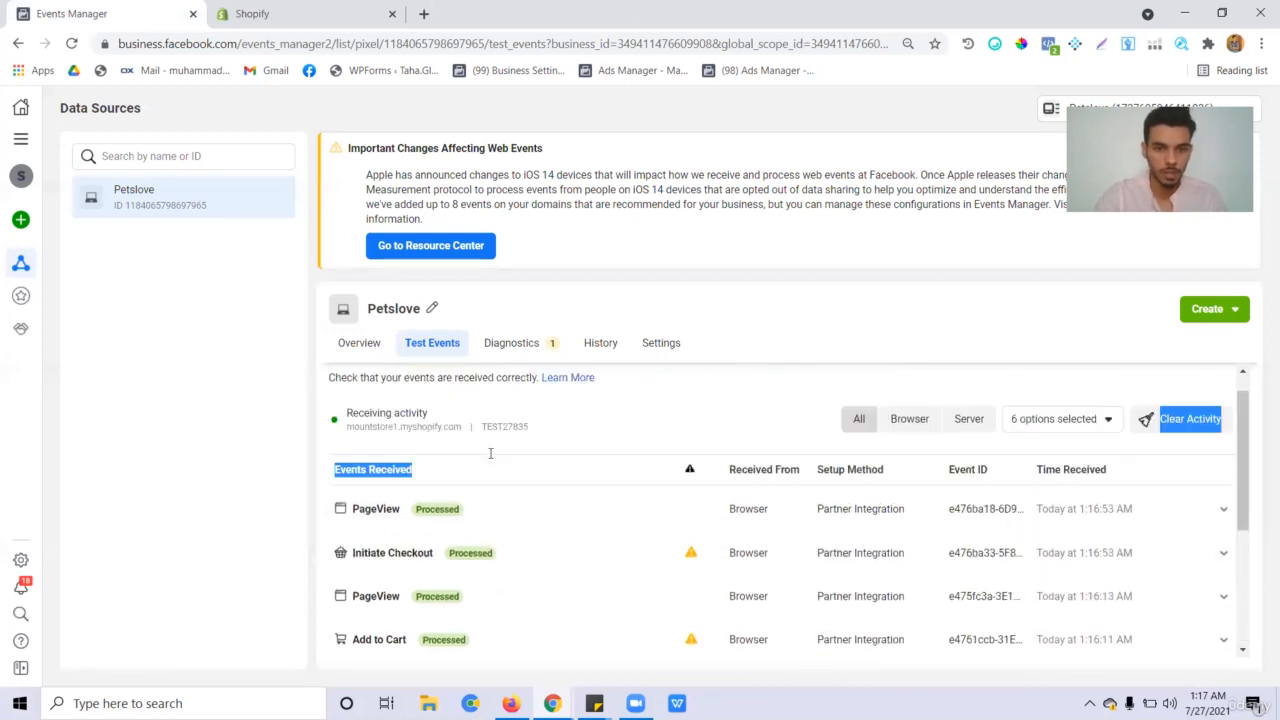
pyautogui.click(655, 345)
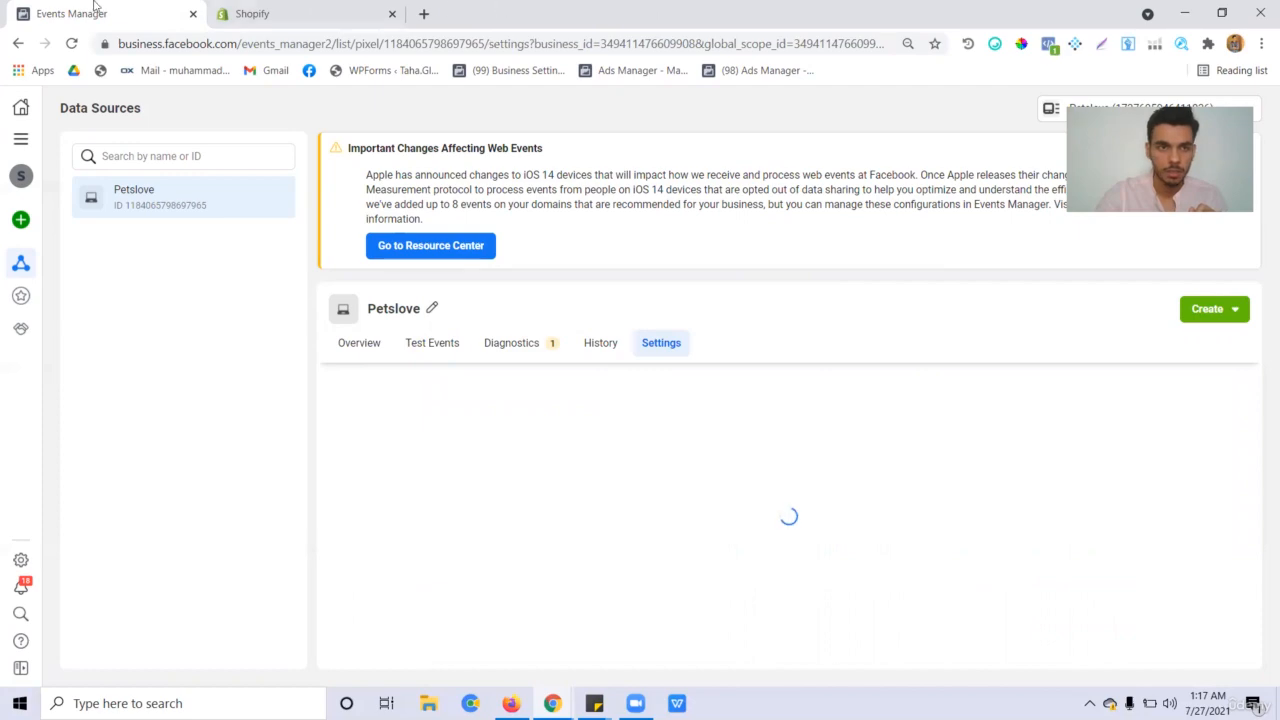
pyautogui.click(298, 14)
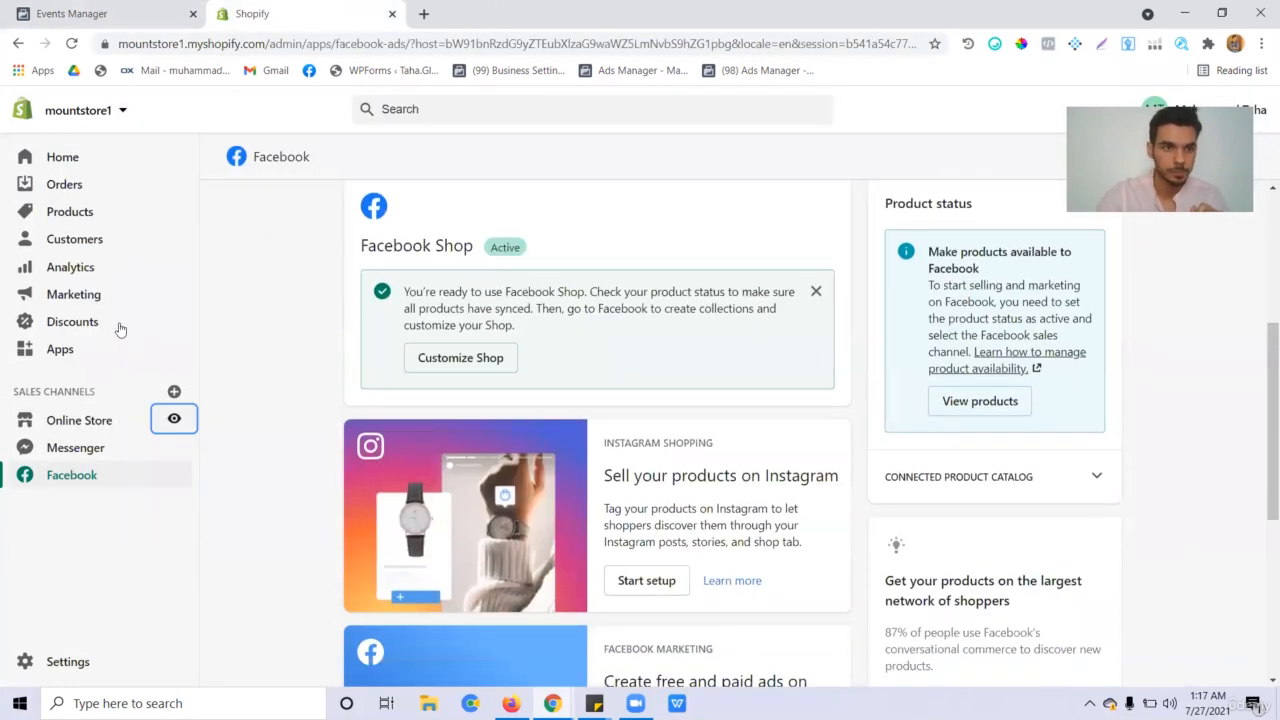
pyautogui.click(174, 418)
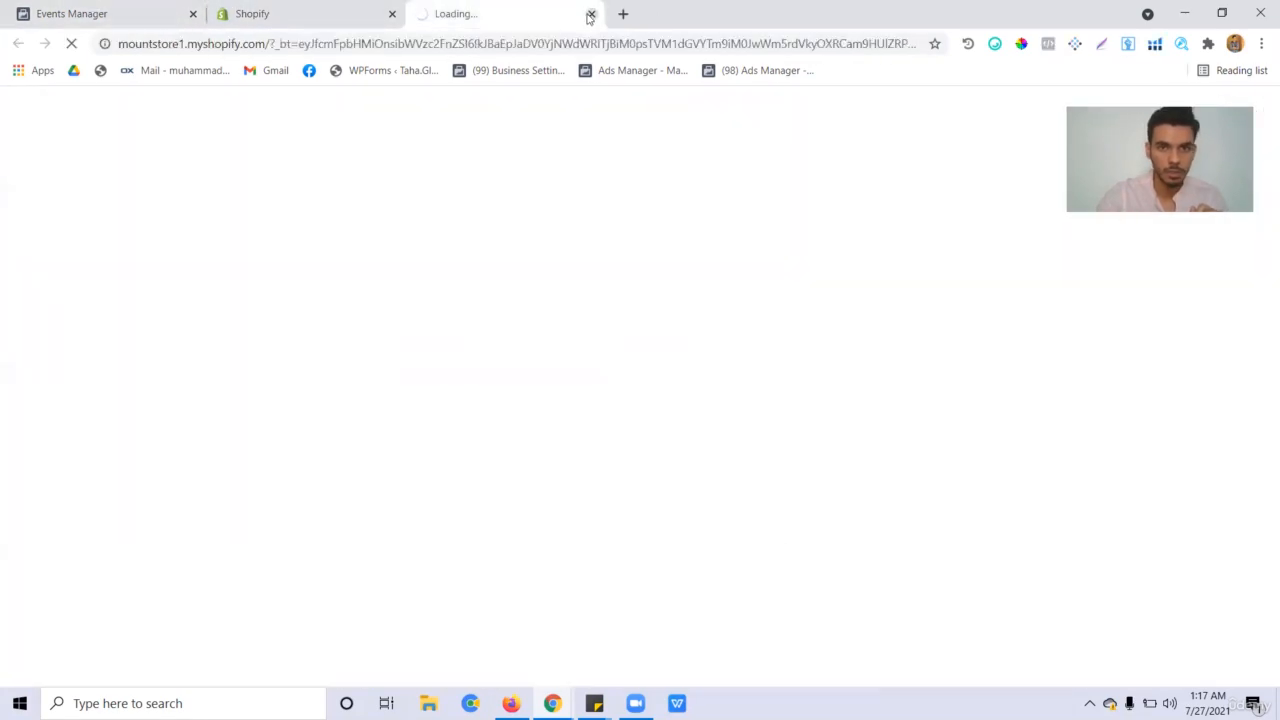
pyautogui.click(591, 14)
# Step: Examine the Petslove pixel's settings for cookie usage, automatic advanced matching, event setup and automatic event tracking
pyautogui.click(40, 10)
pyautogui.scroll(-3, 708, 565)
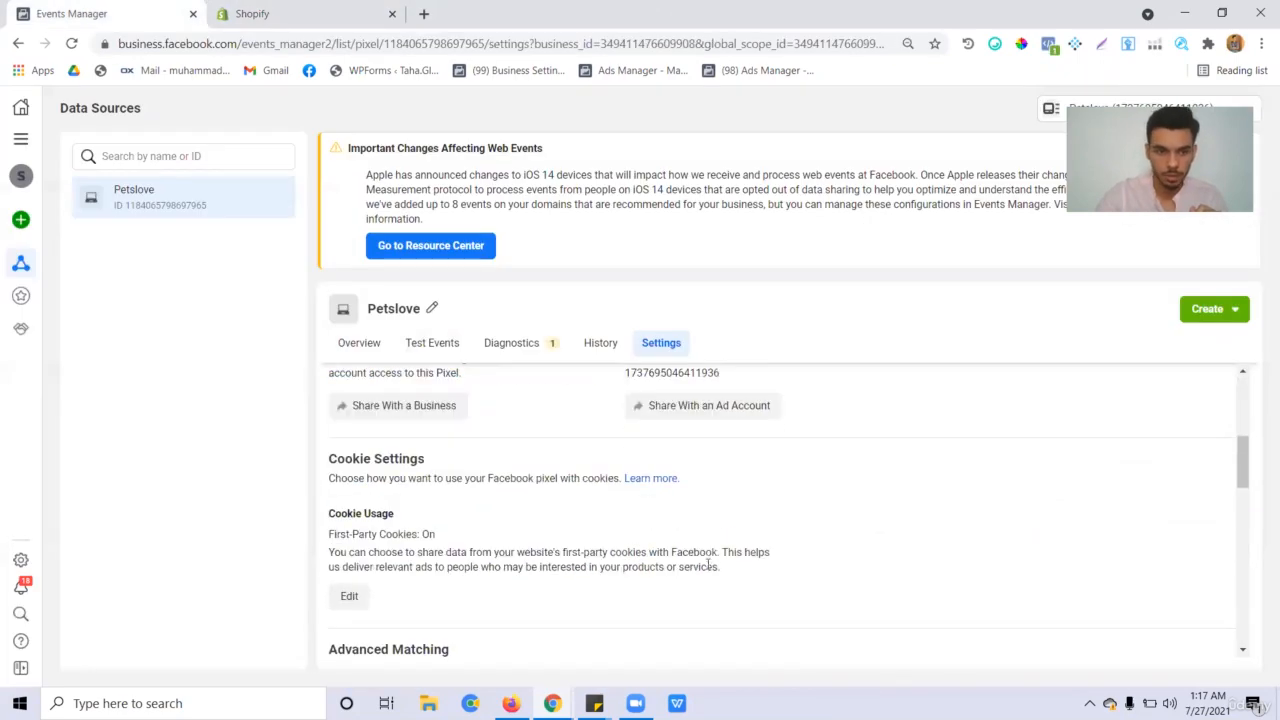
pyautogui.scroll(-5, 640, 560)
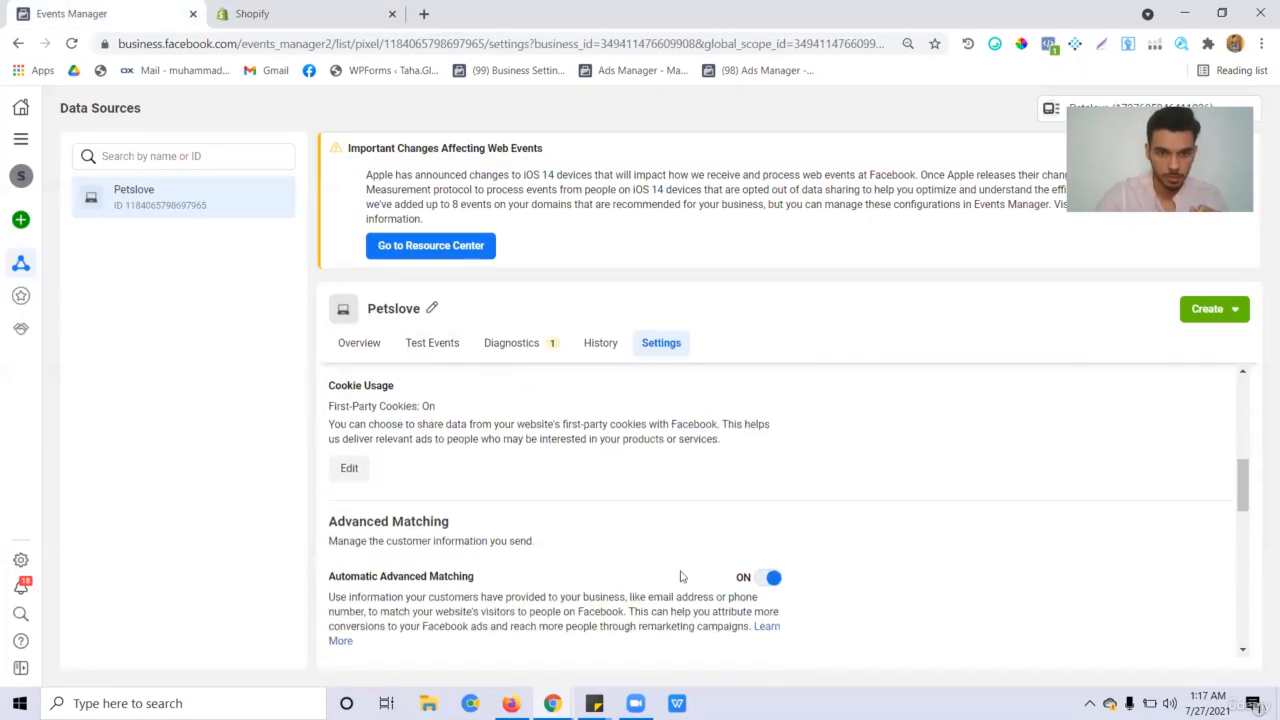
pyautogui.scroll(-2, 680, 577)
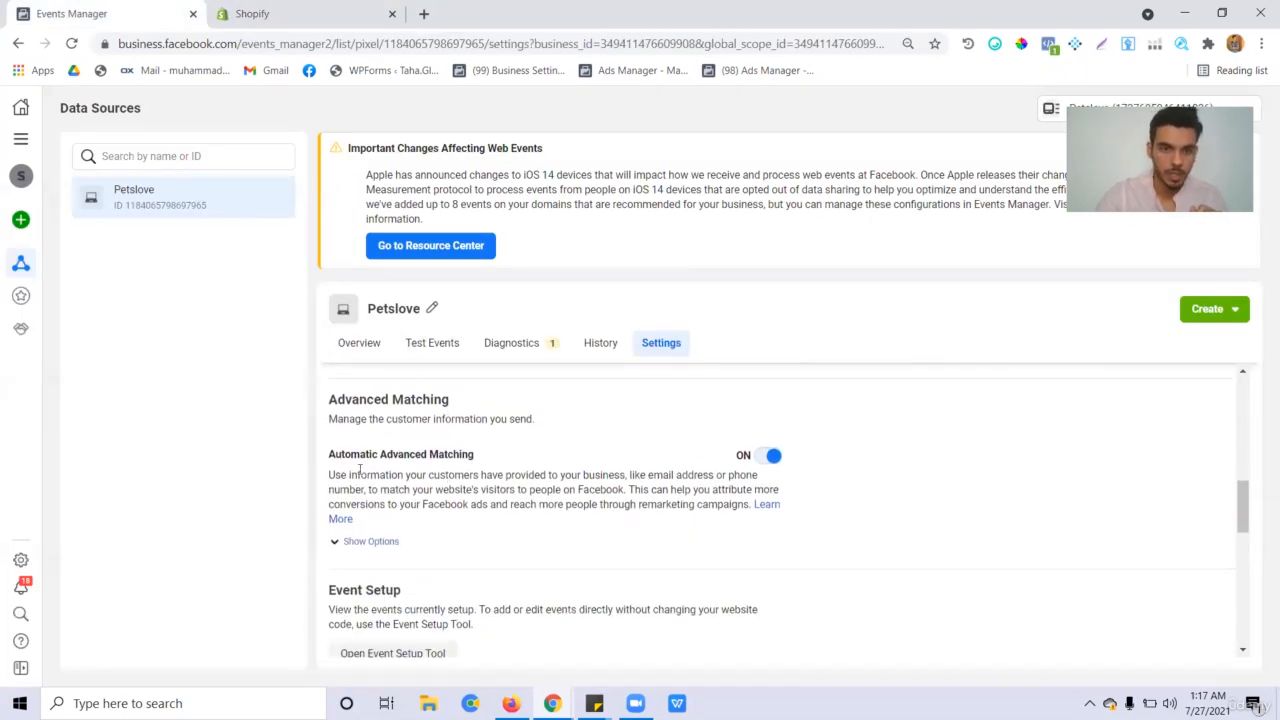
pyautogui.moveTo(350, 455); pyautogui.dragTo(497, 460)
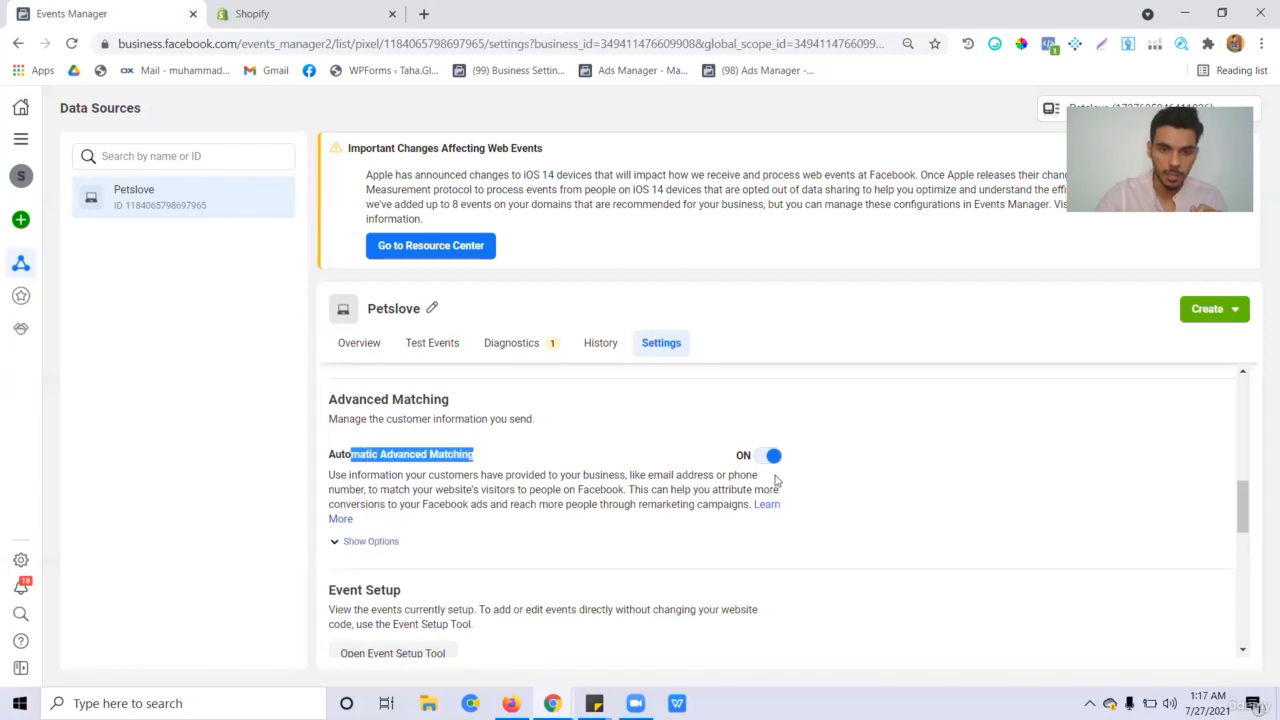
pyautogui.scroll(-1, 502, 487)
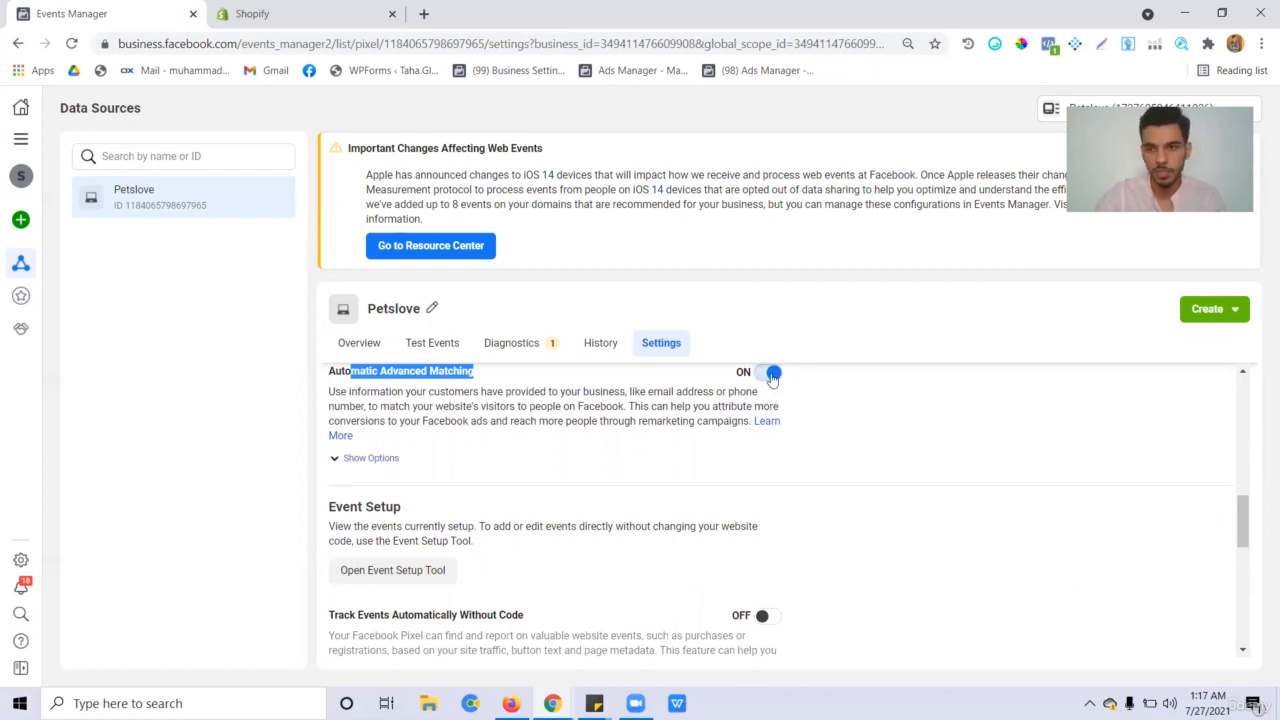
pyautogui.scroll(-2, 342, 469)
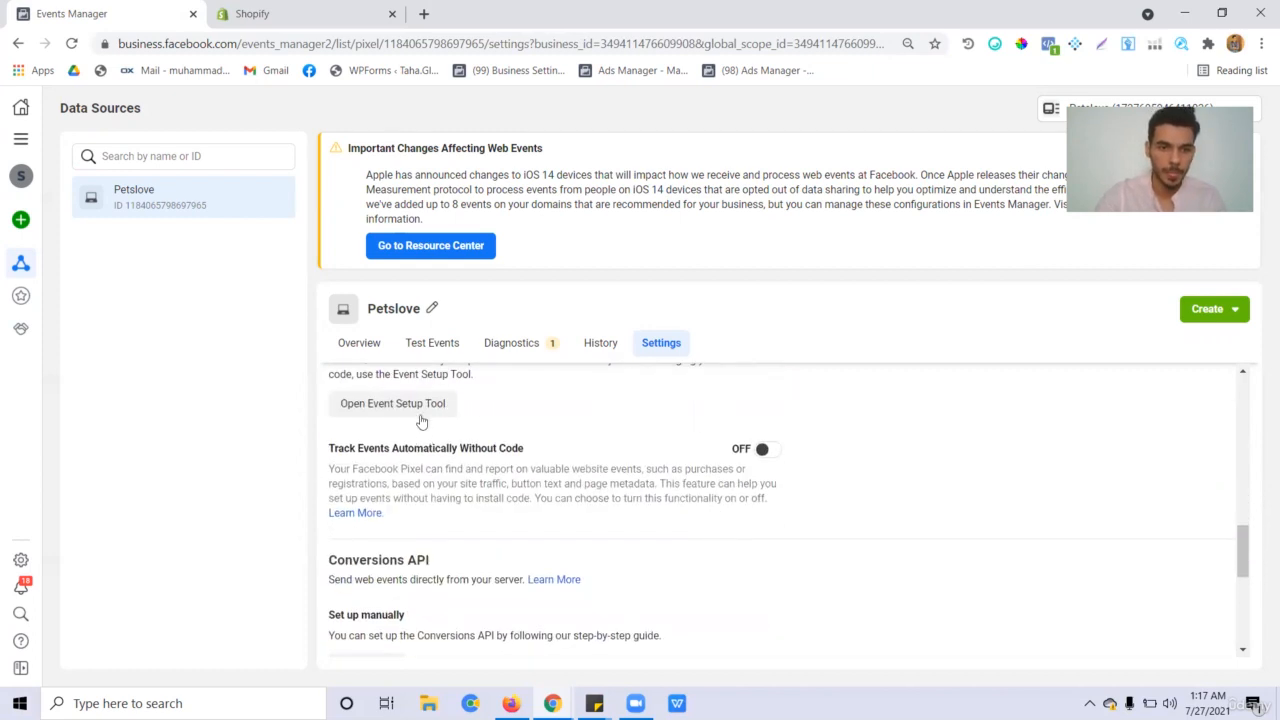
pyautogui.scroll(2, 512, 483)
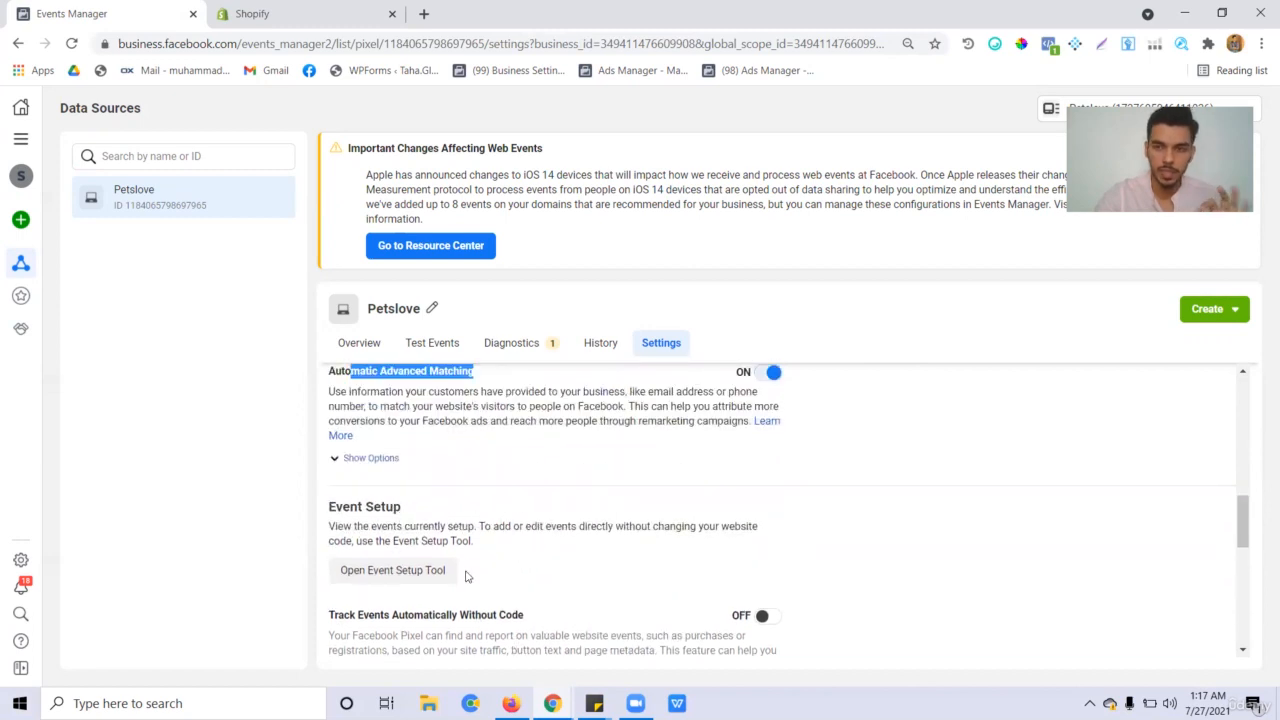
# Step: Launch the Event Setup Tool from the pixel settings on the mountstore1.myshopify.com storefront and bring up the loaded store page
pyautogui.click(414, 587)
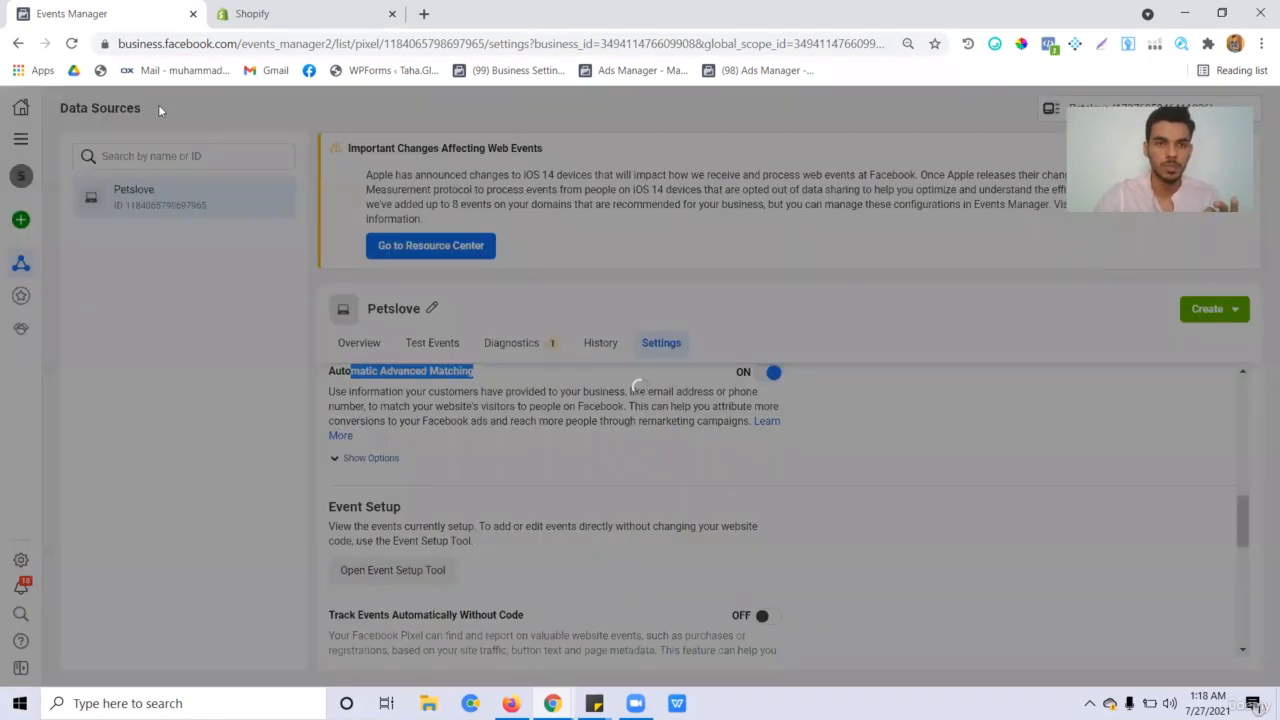
pyautogui.click(680, 325)
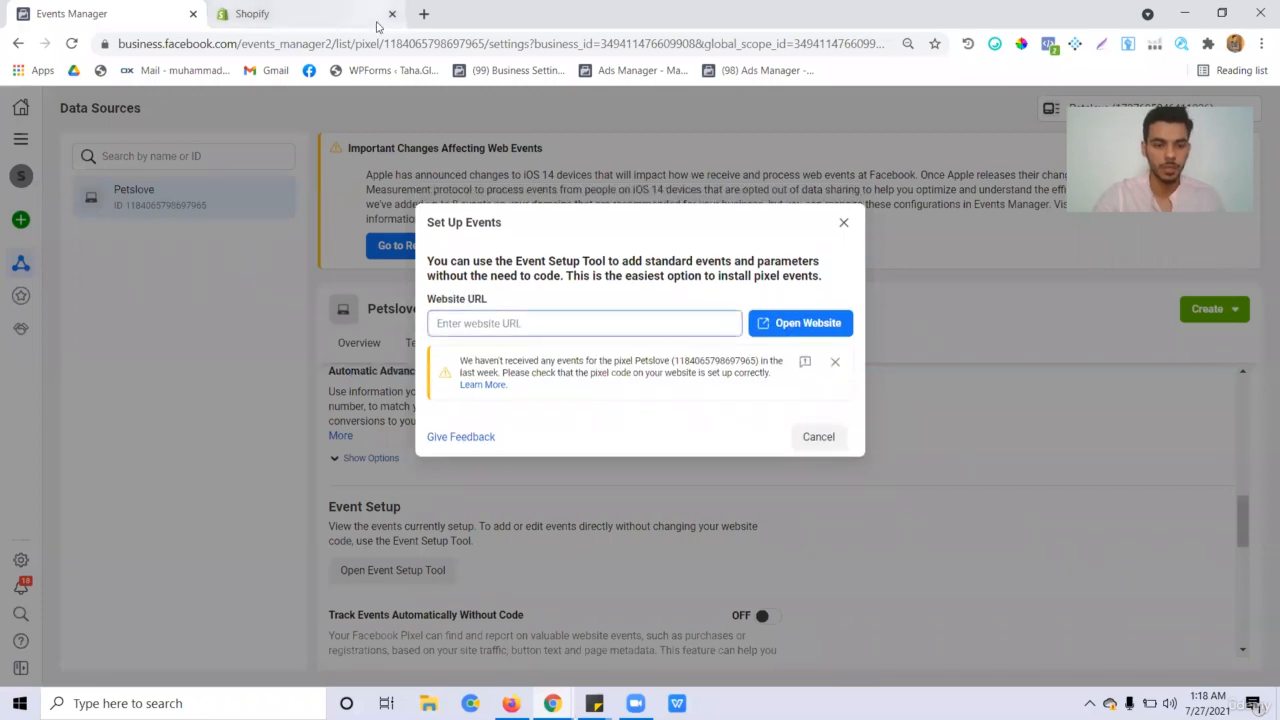
pyautogui.hotkey('ctrl', 'v')
pyautogui.click(779, 327)
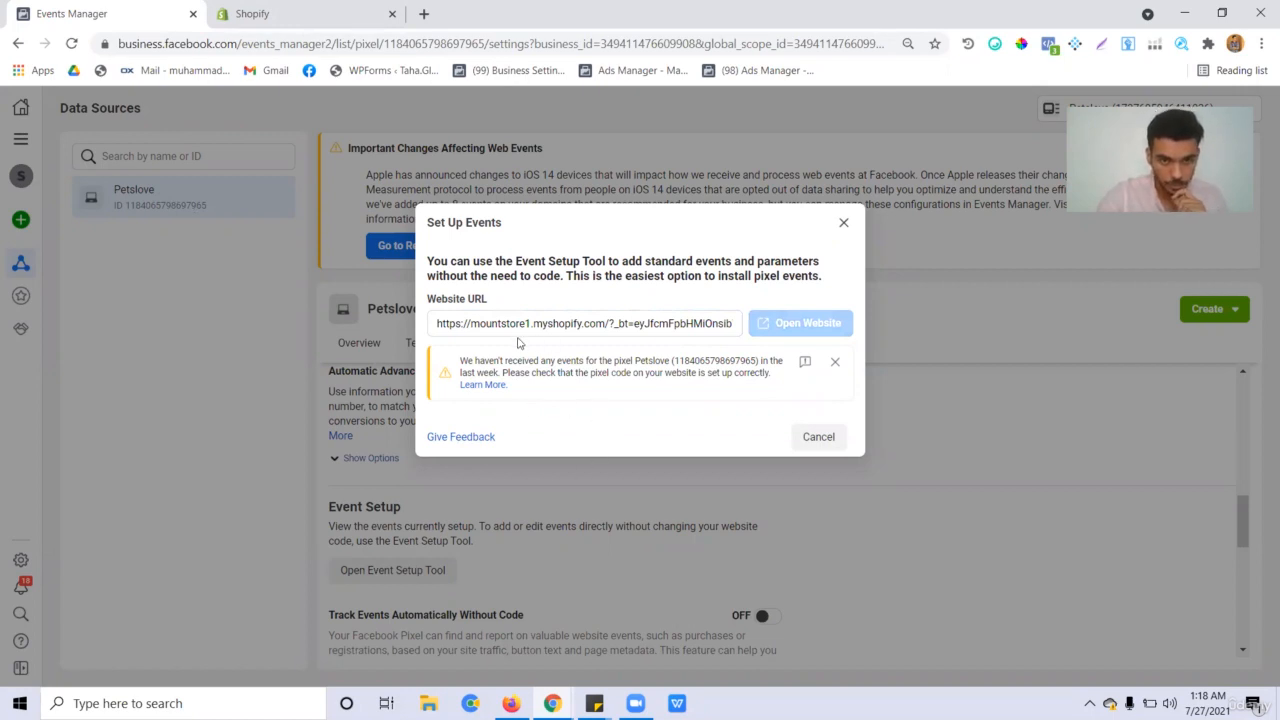
pyautogui.click(606, 324)
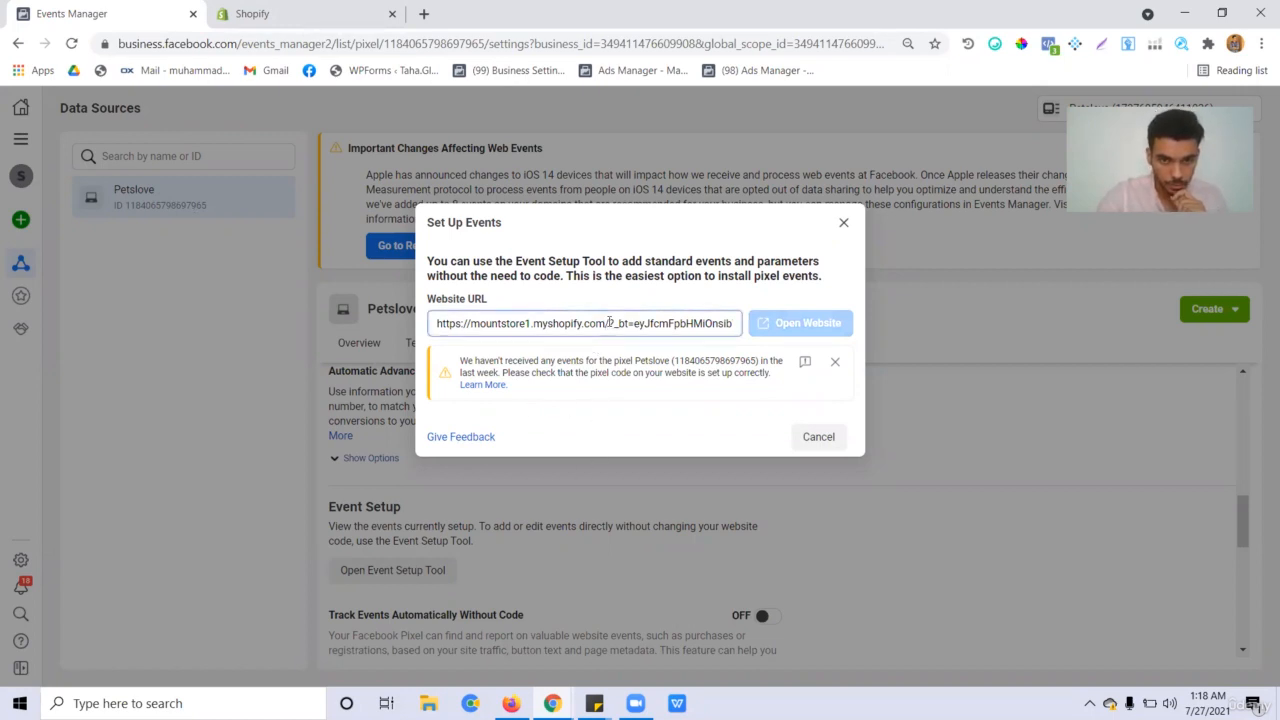
pyautogui.moveTo(609, 323); pyautogui.dragTo(856, 329)
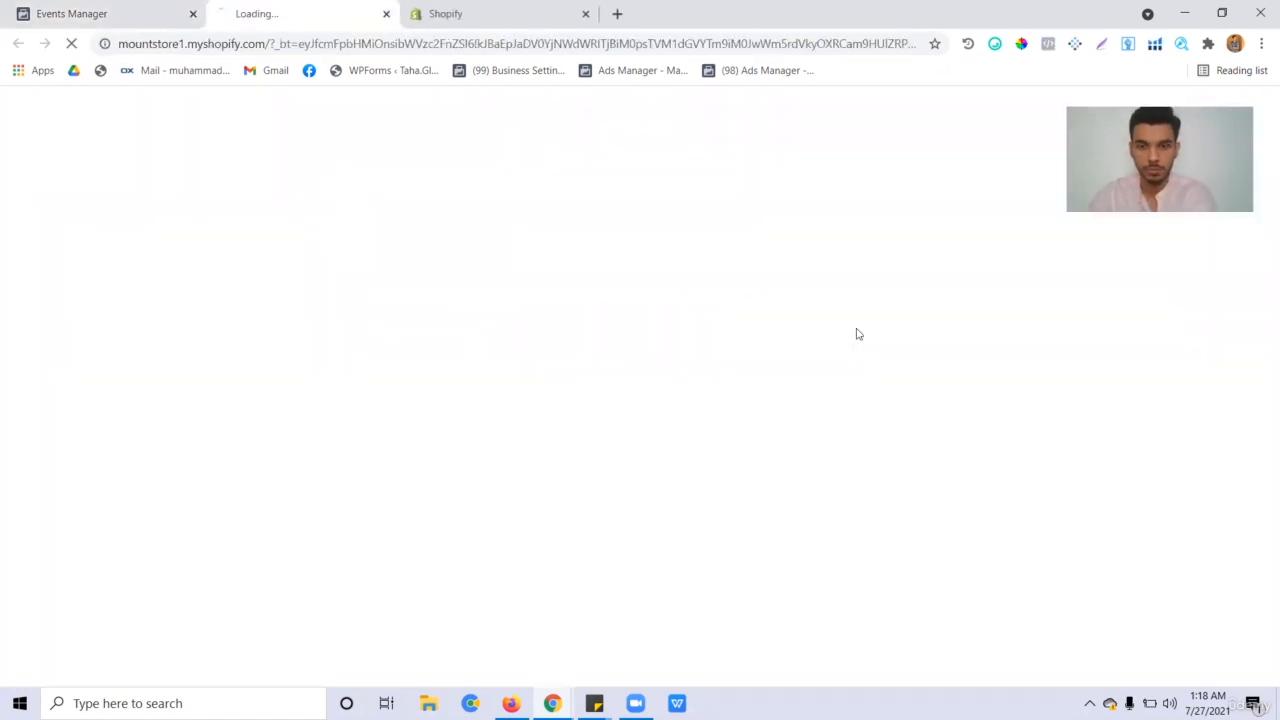
pyautogui.click(168, 11)
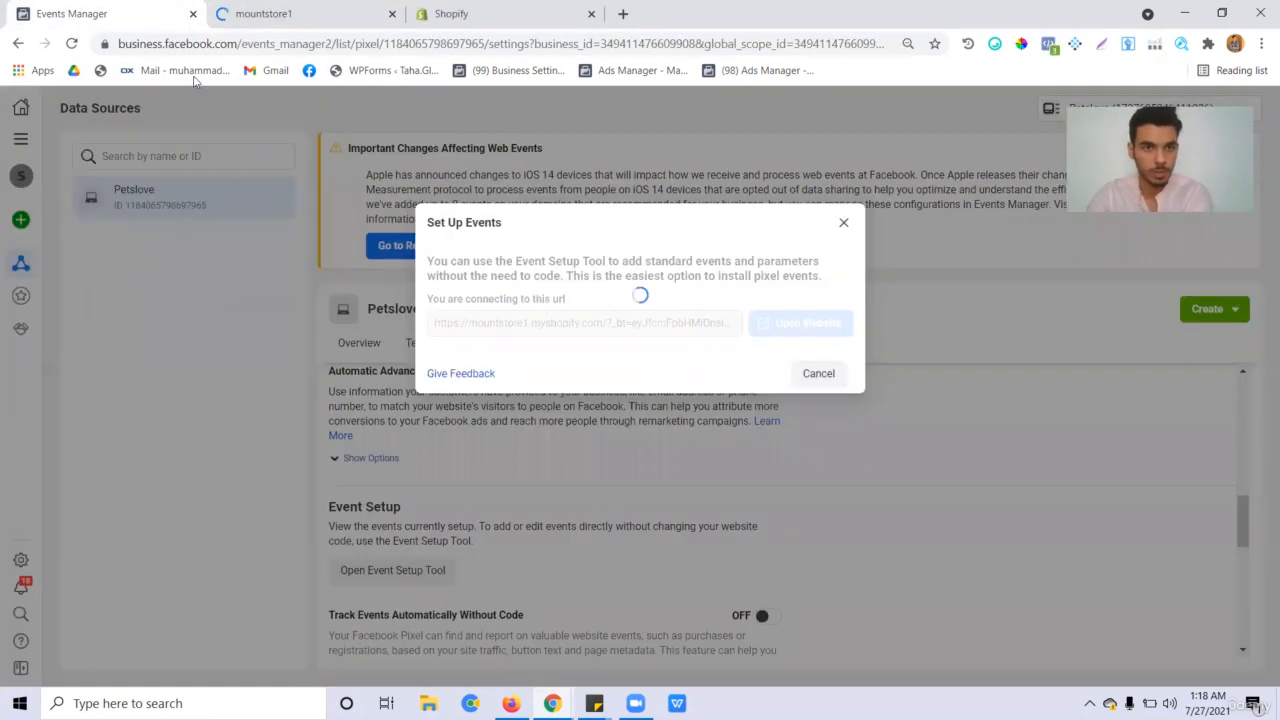
pyautogui.click(377, 14)
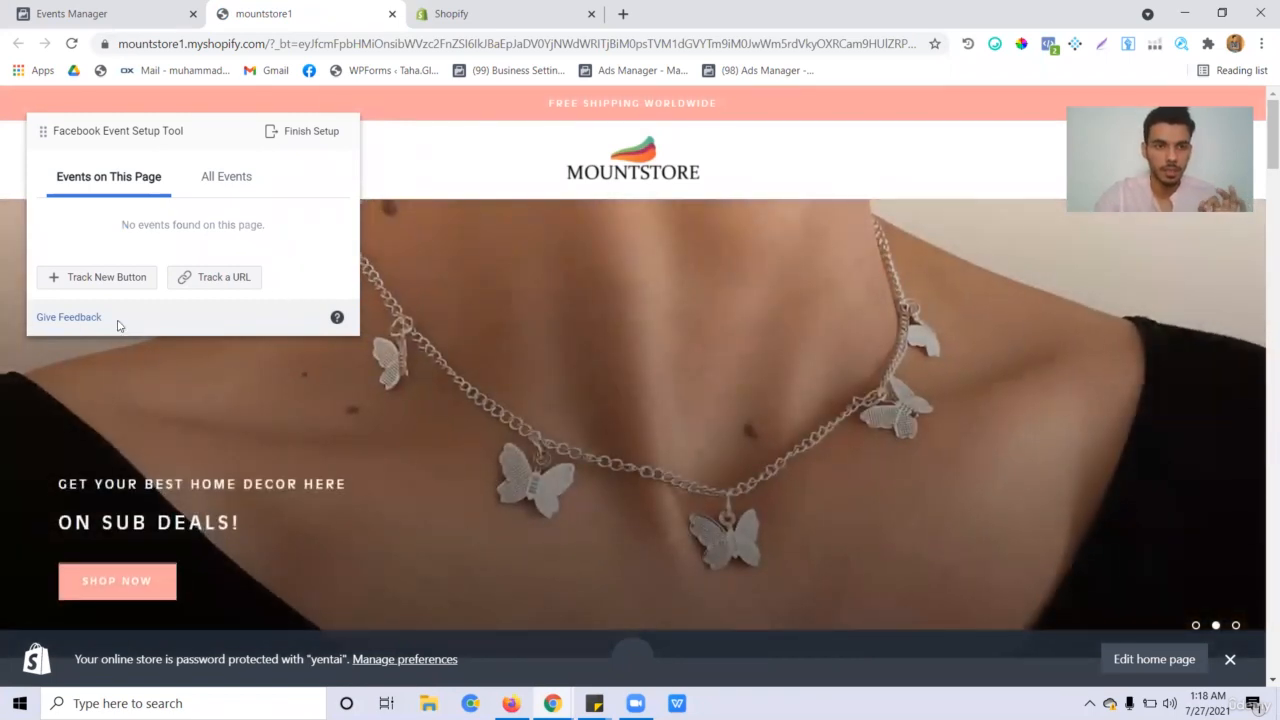
# Step: Look through the store's home page for products and buttons that could be tracked with the Event Setup Tool
pyautogui.scroll(-2, 828, 466)
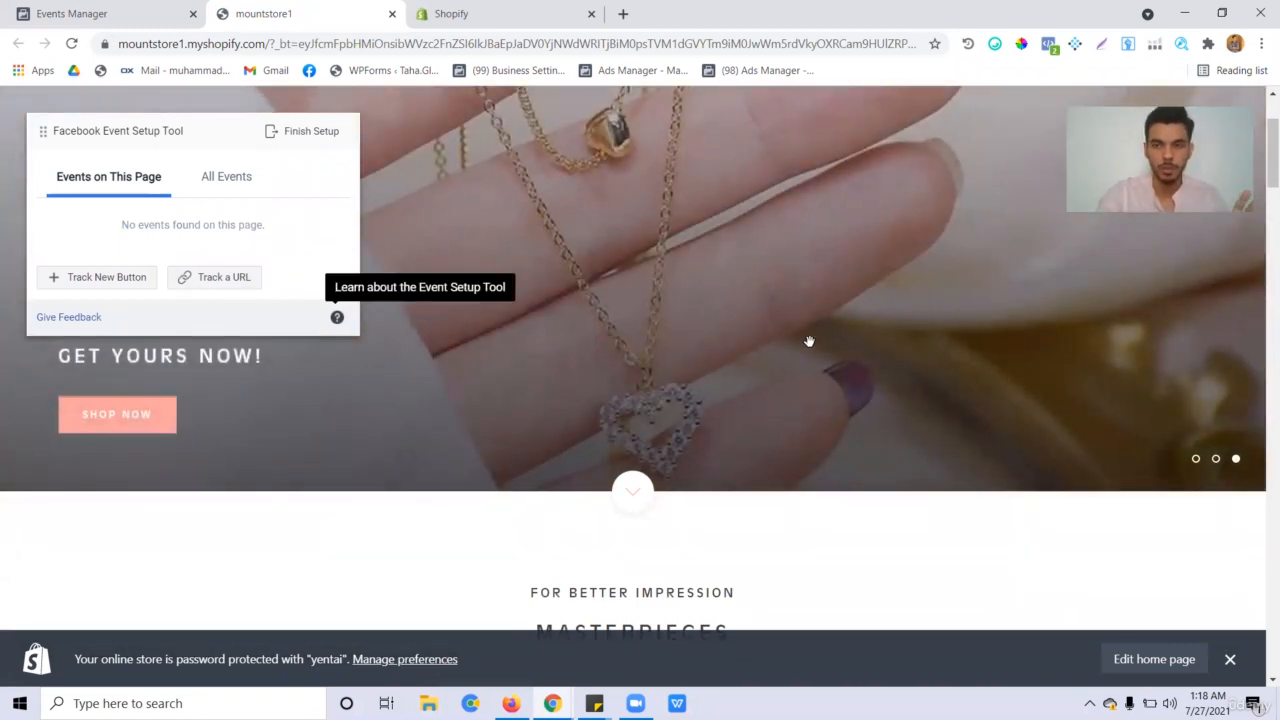
pyautogui.scroll(-1, 809, 344)
pyautogui.scroll(-2, 765, 336)
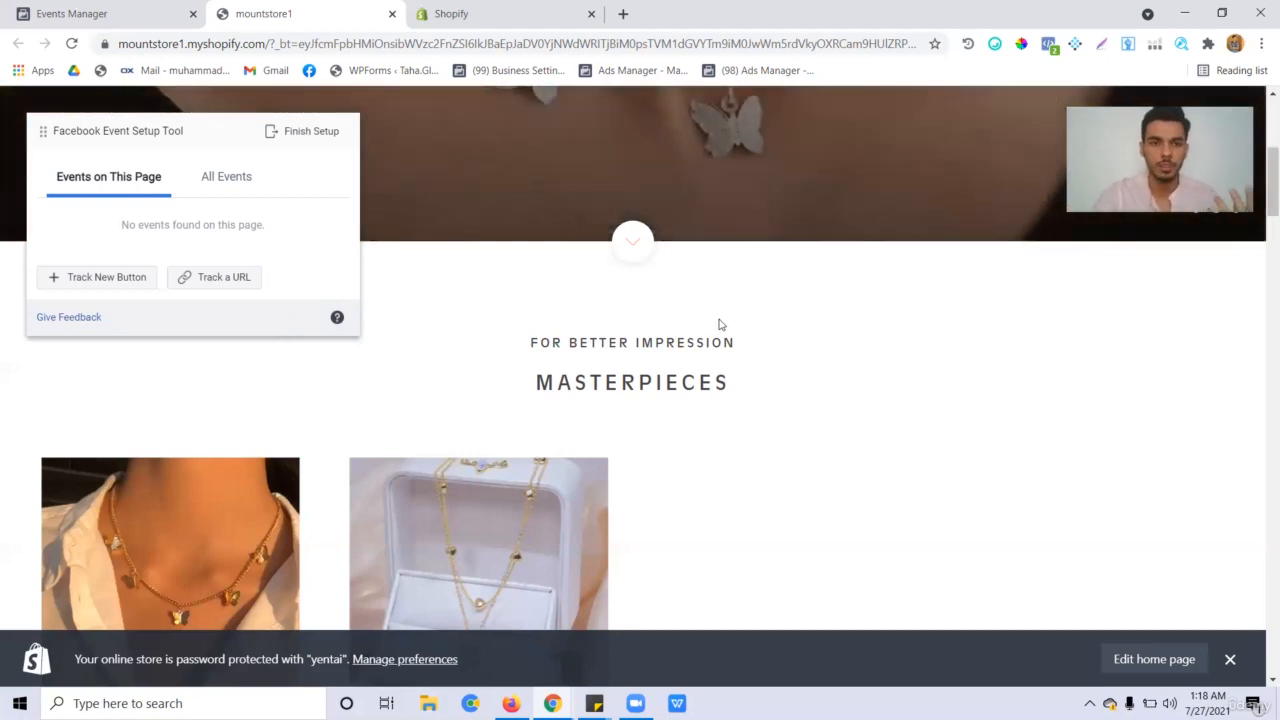
pyautogui.scroll(-2, 825, 412)
pyautogui.scroll(-2, 825, 412)
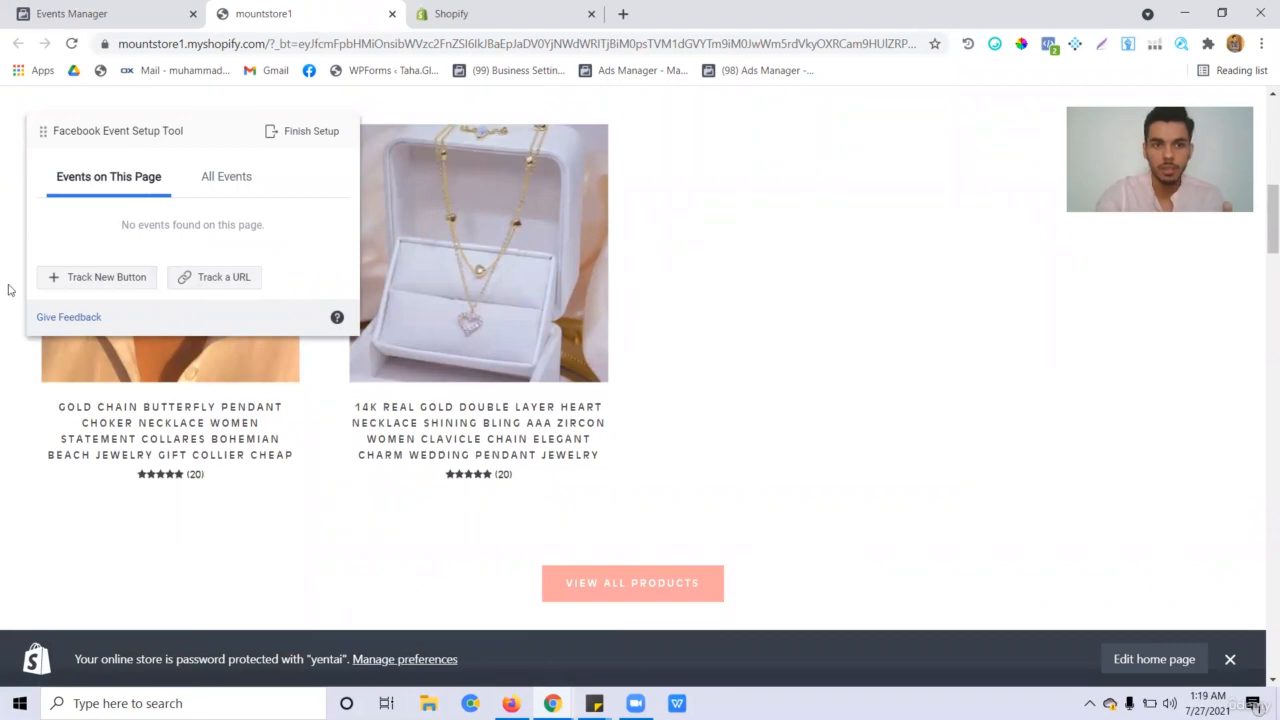
pyautogui.scroll(-1, 421, 475)
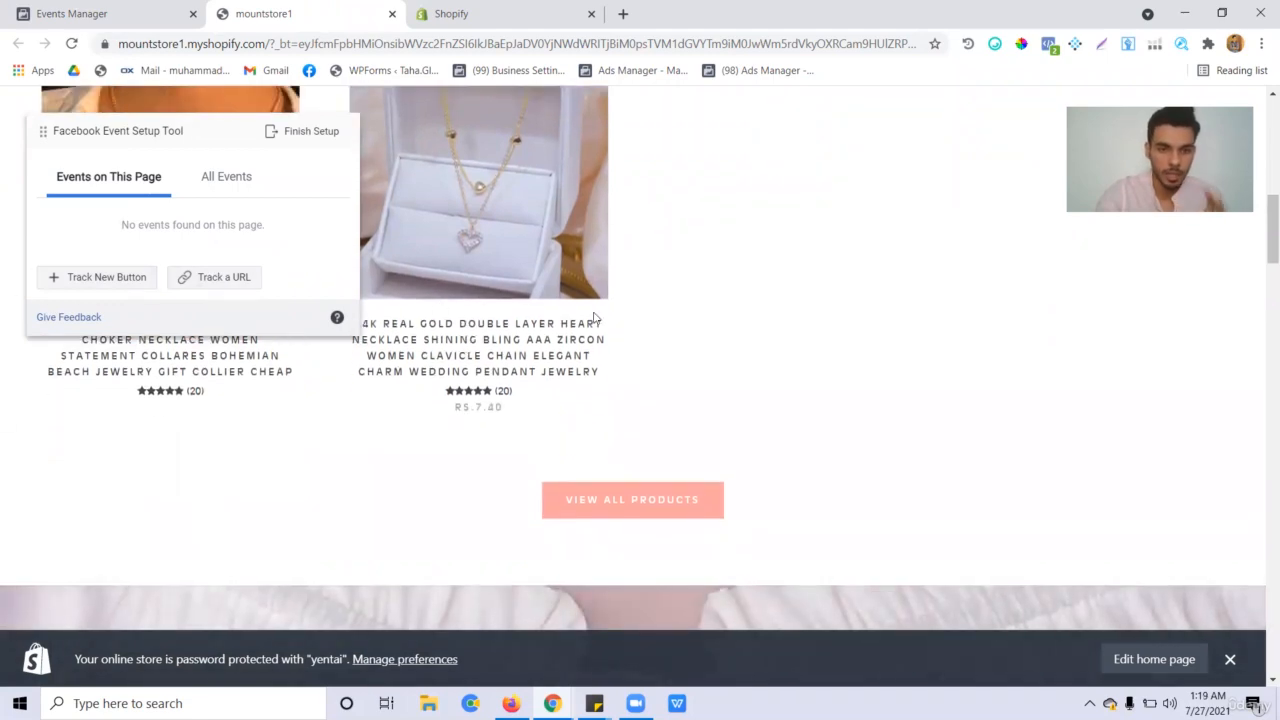
pyautogui.scroll(2, 485, 387)
pyautogui.scroll(3, 706, 380)
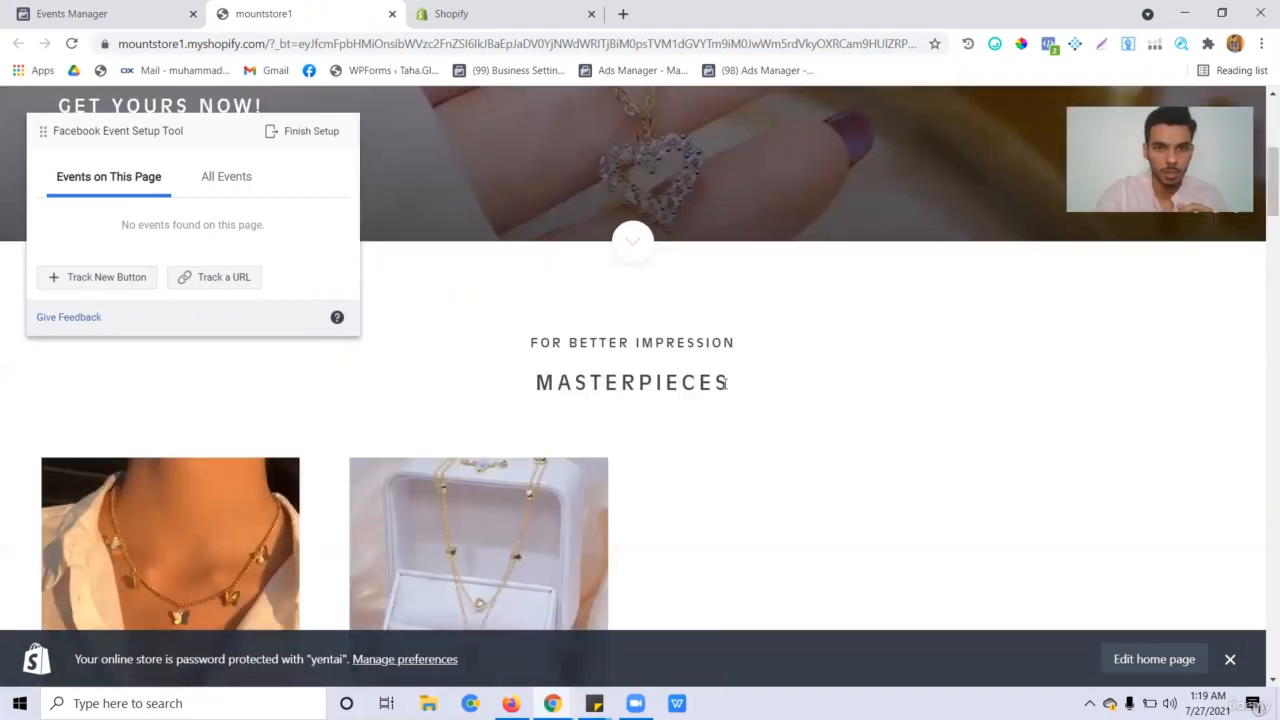
pyautogui.scroll(-6, 562, 203)
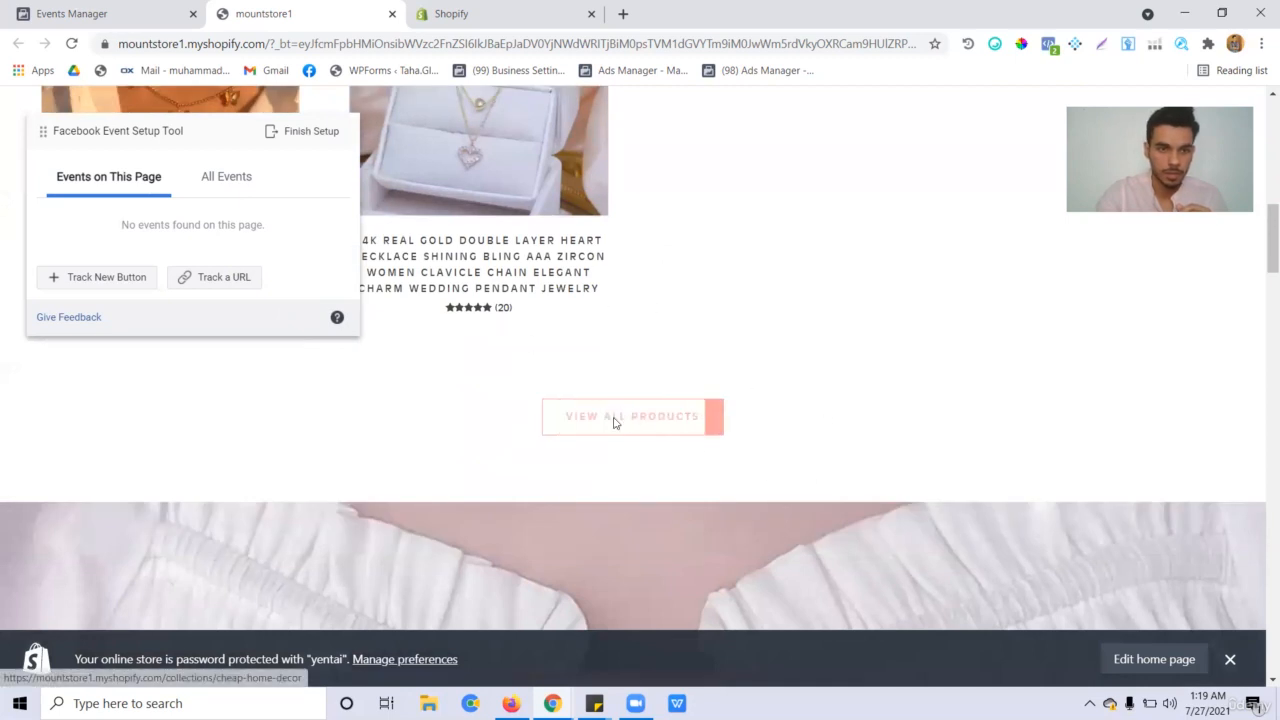
pyautogui.scroll(4, 446, 411)
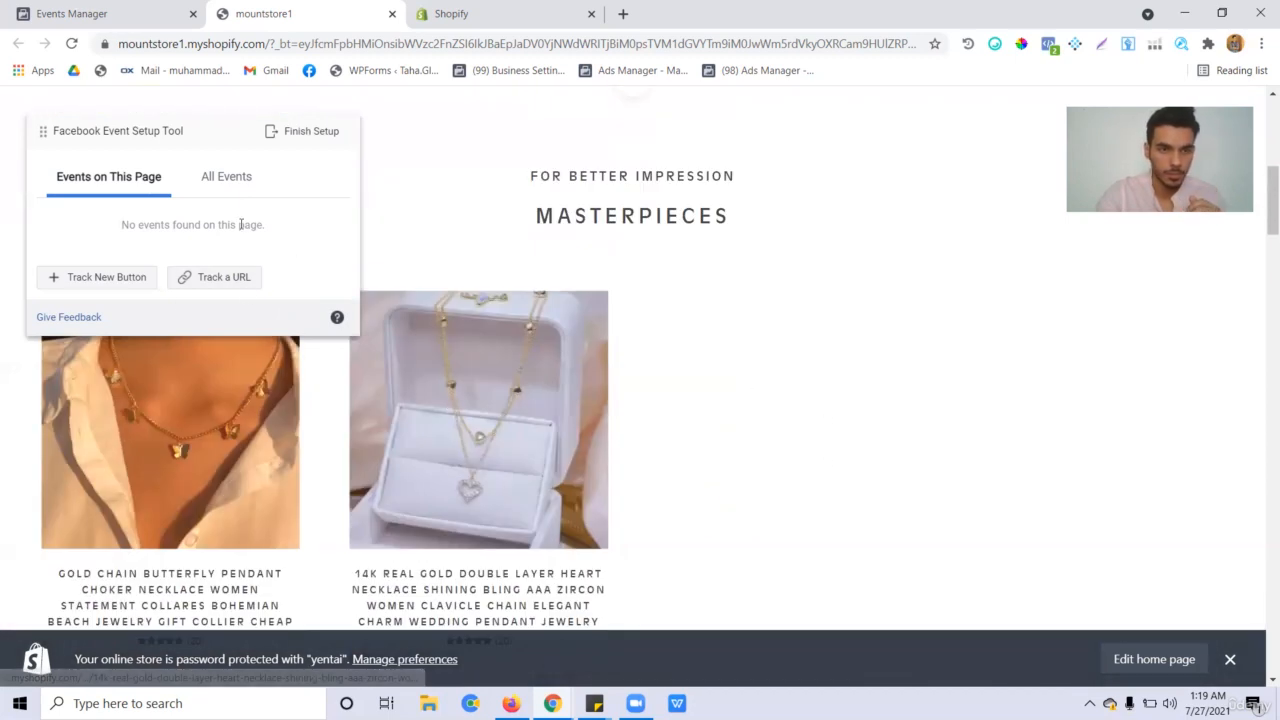
# Step: Open the 14k double layer heart necklace product page and delete its existing Add to Cart event
pyautogui.click(545, 376)
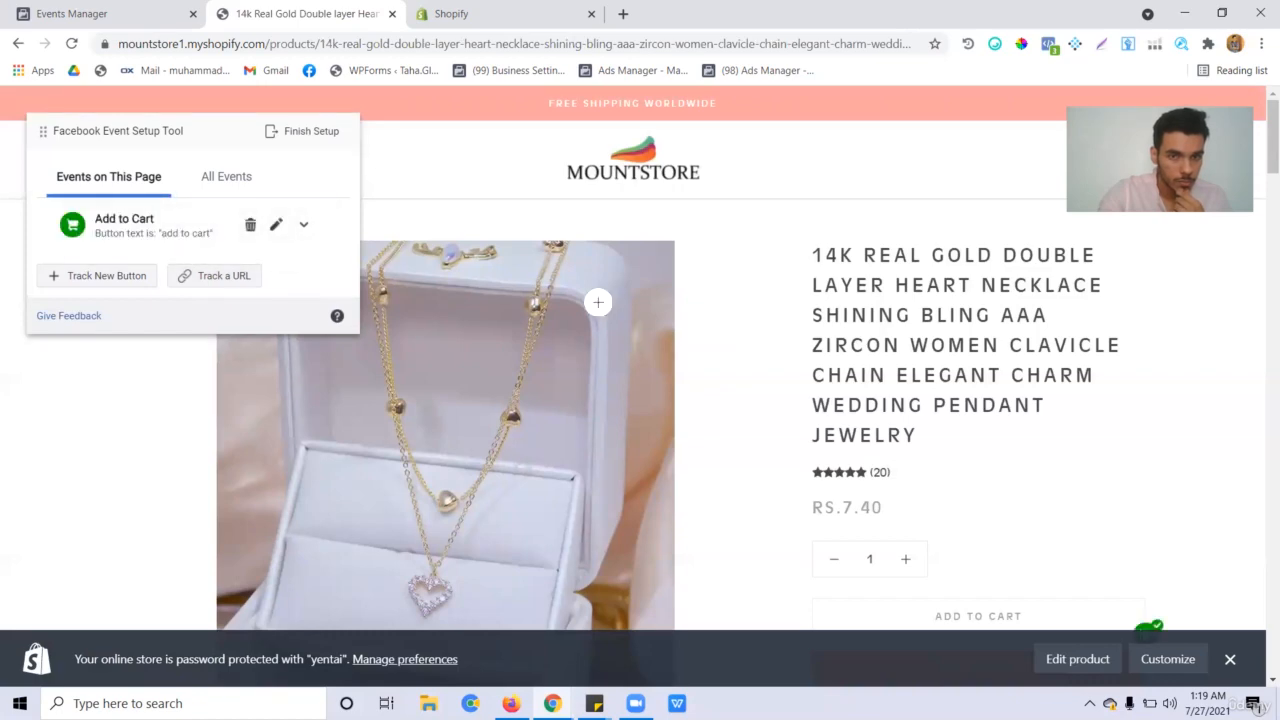
pyautogui.scroll(-3, 957, 378)
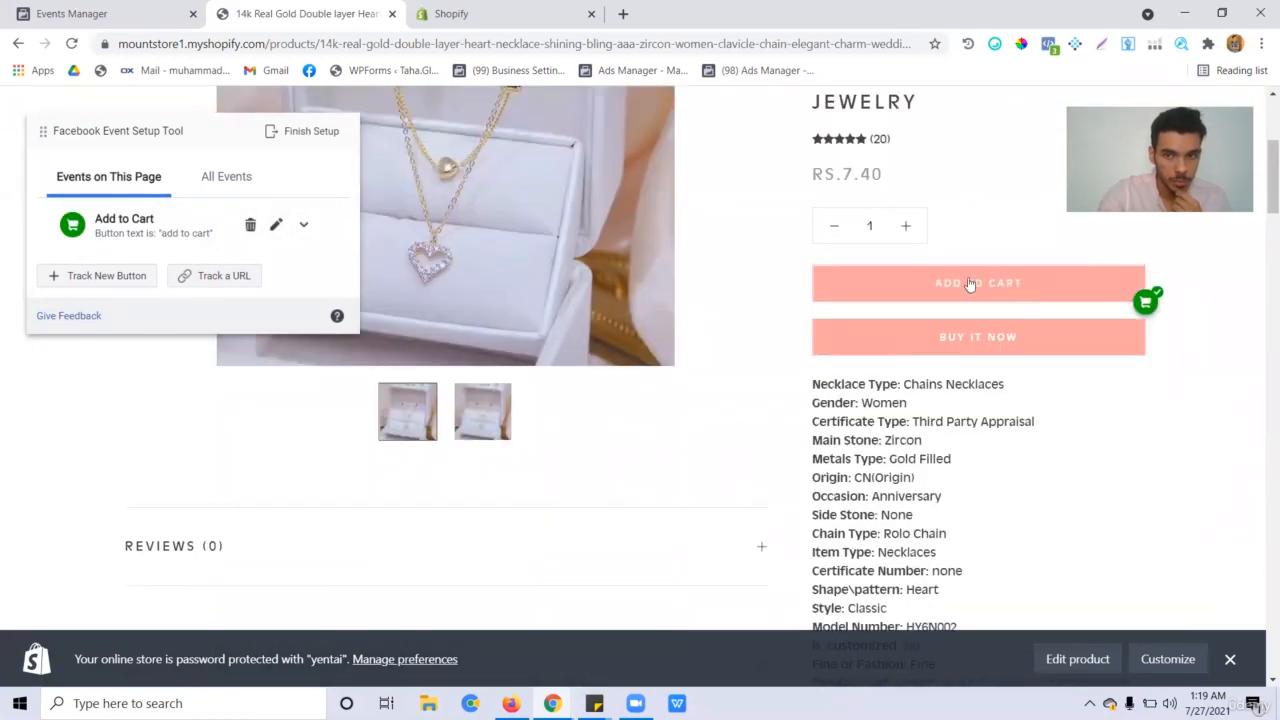
pyautogui.click(251, 227)
pyautogui.click(216, 226)
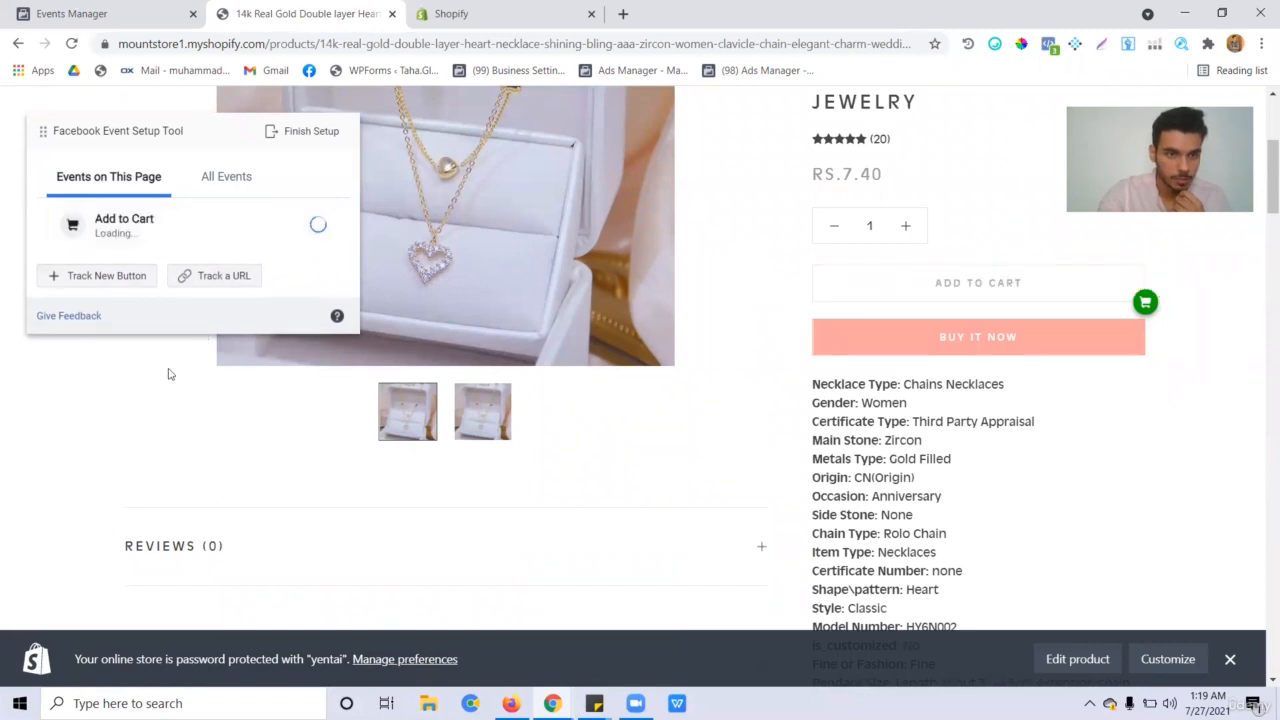
# Step: Track the product's Add to Cart button as an Add to Cart event, using the on-page price RS.7.40 as its value
pyautogui.click(117, 283)
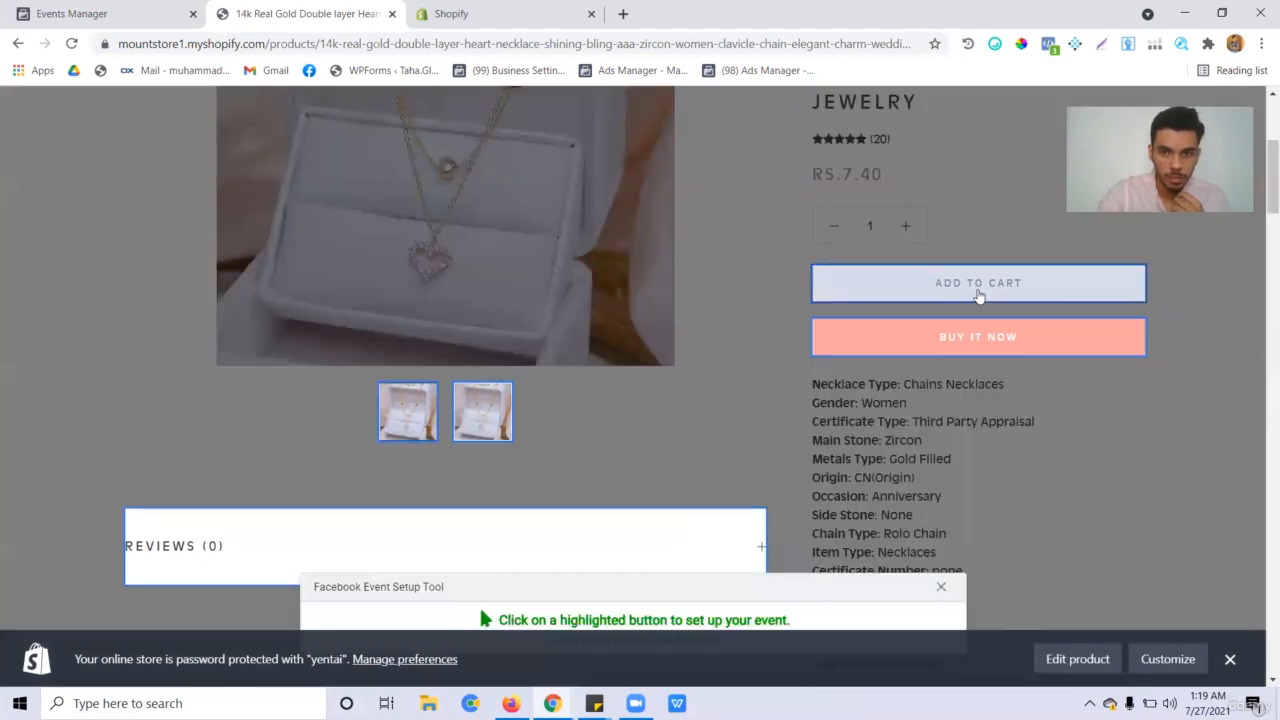
pyautogui.click(943, 283)
pyautogui.click(110, 182)
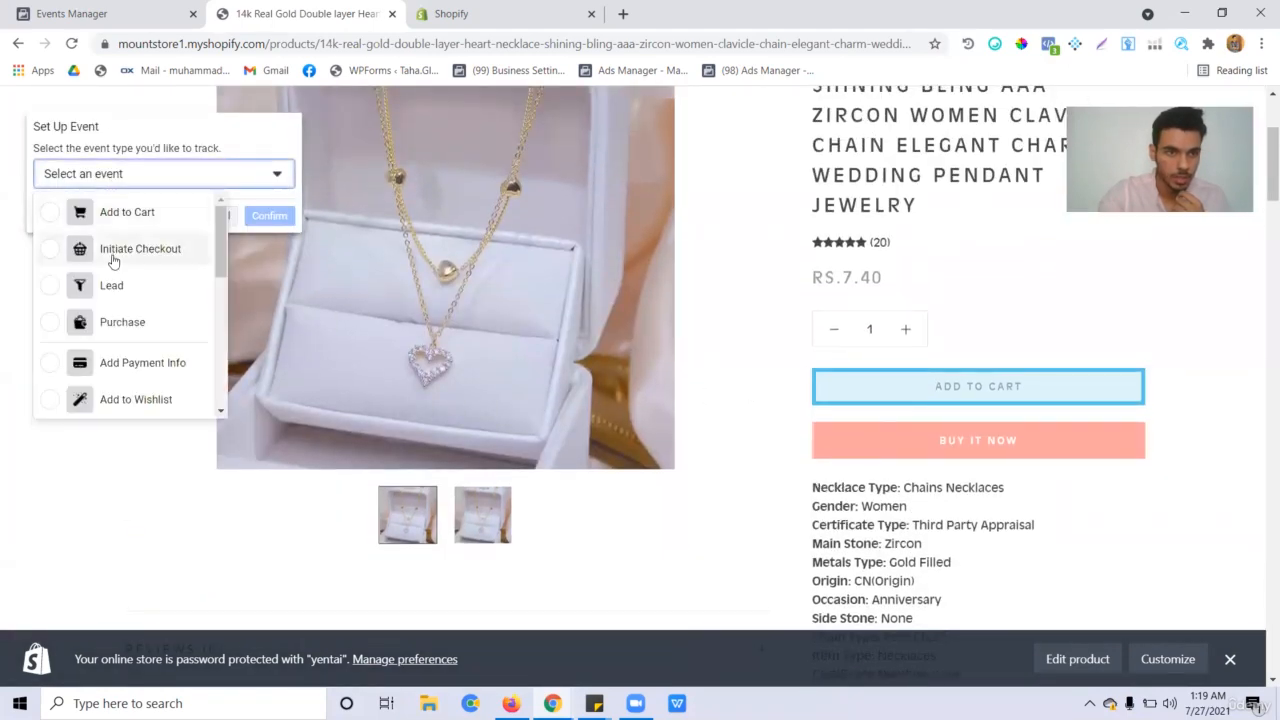
pyautogui.click(143, 214)
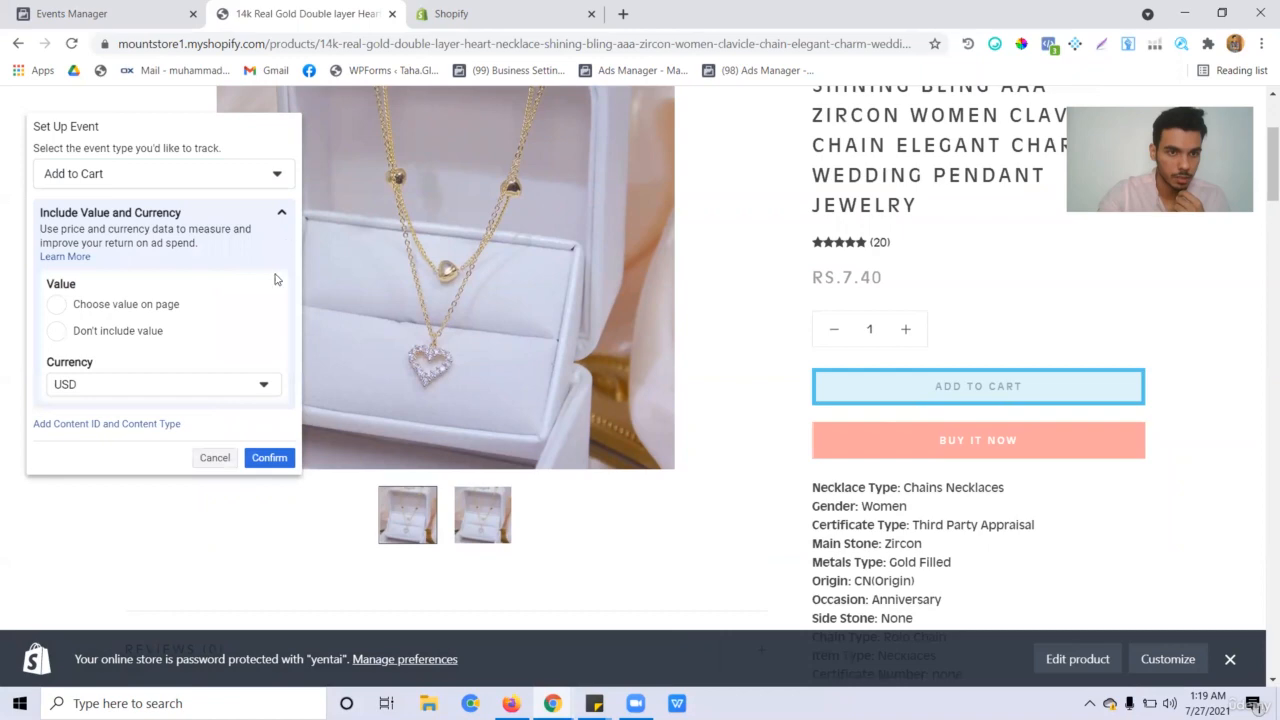
pyautogui.click(160, 306)
pyautogui.click(880, 279)
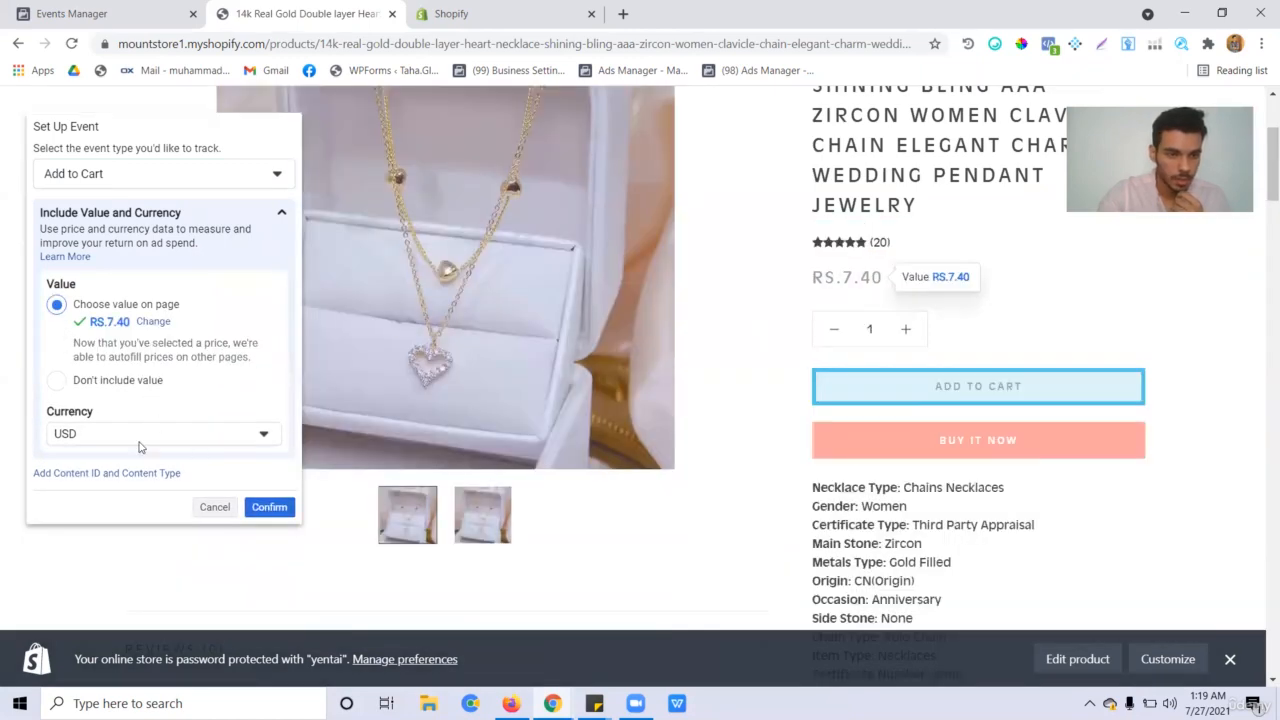
pyautogui.click(269, 508)
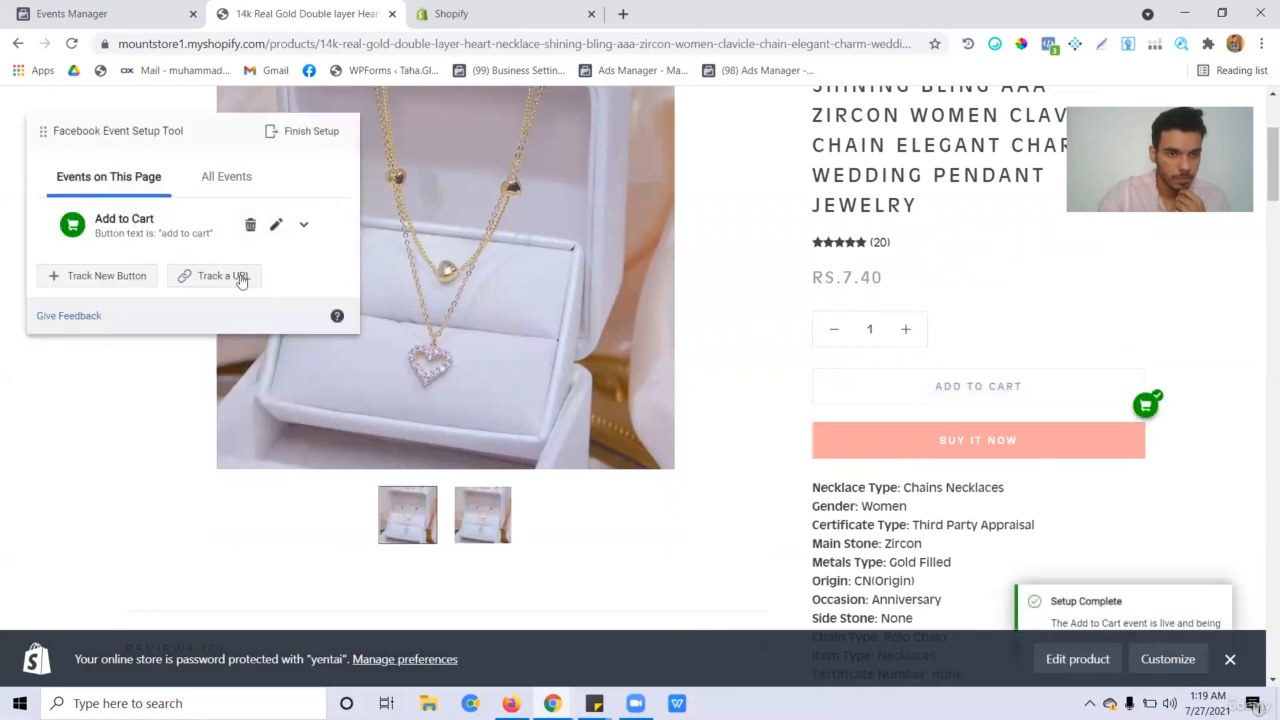
# Step: Track the Buy It Now button as a Purchase event, using the on-page price RS.7.40 as its value
pyautogui.scroll(-2, 600, 300)
pyautogui.click(83, 280)
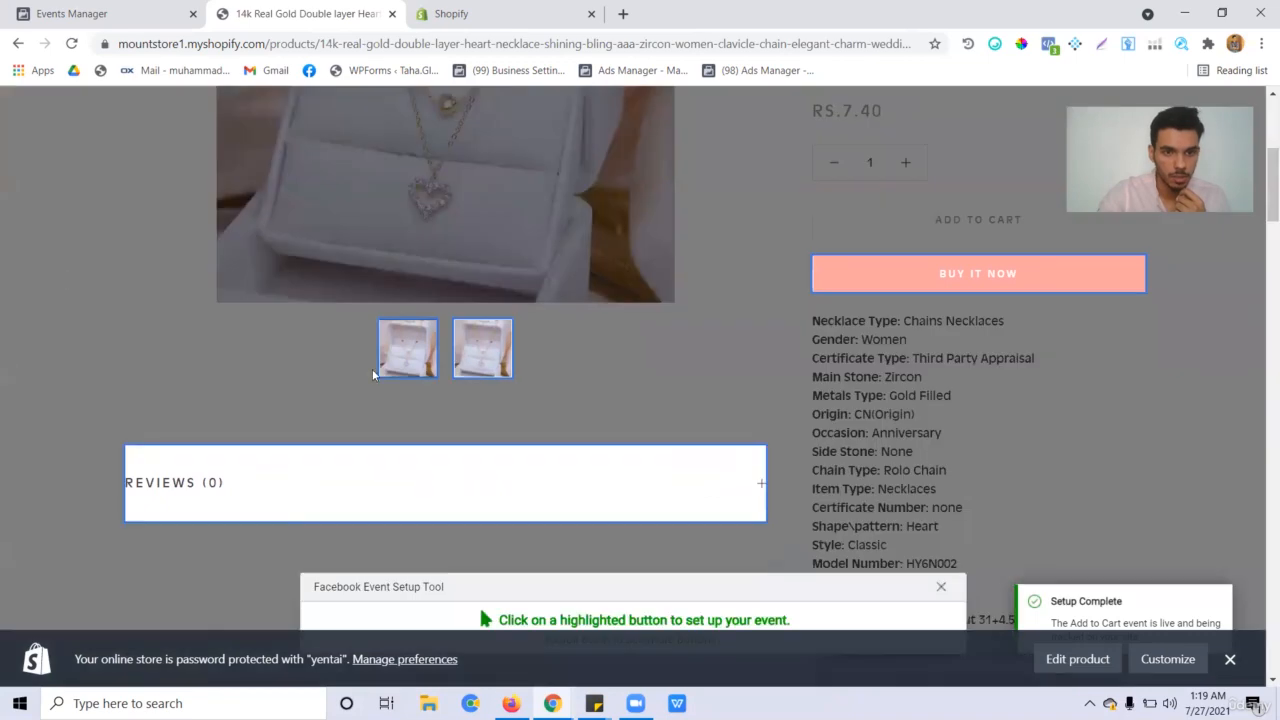
pyautogui.click(977, 273)
pyautogui.click(107, 176)
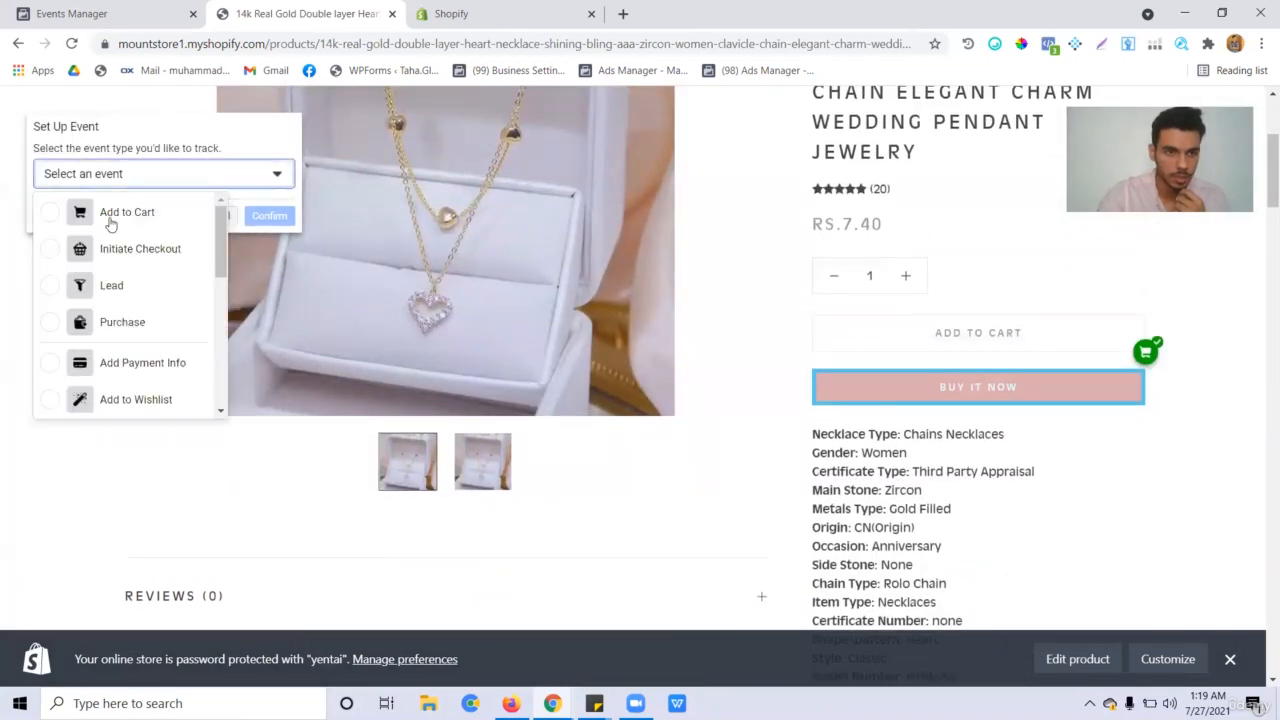
pyautogui.click(146, 326)
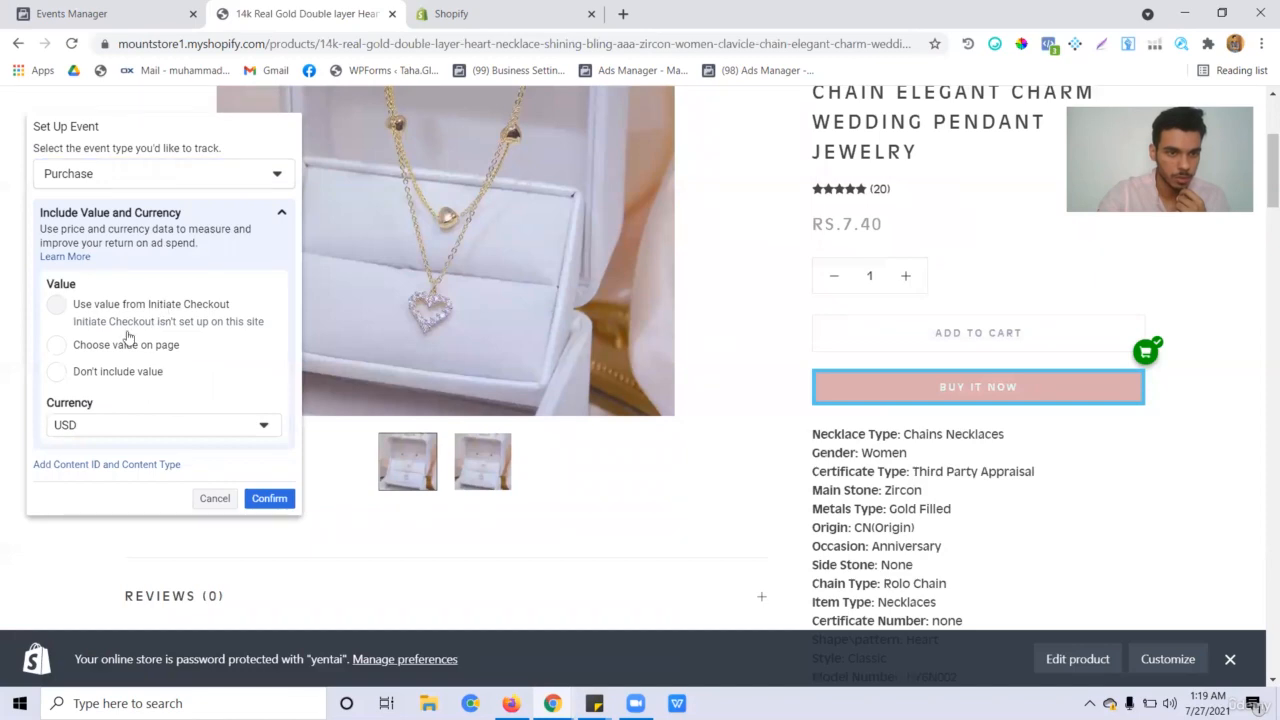
pyautogui.click(58, 346)
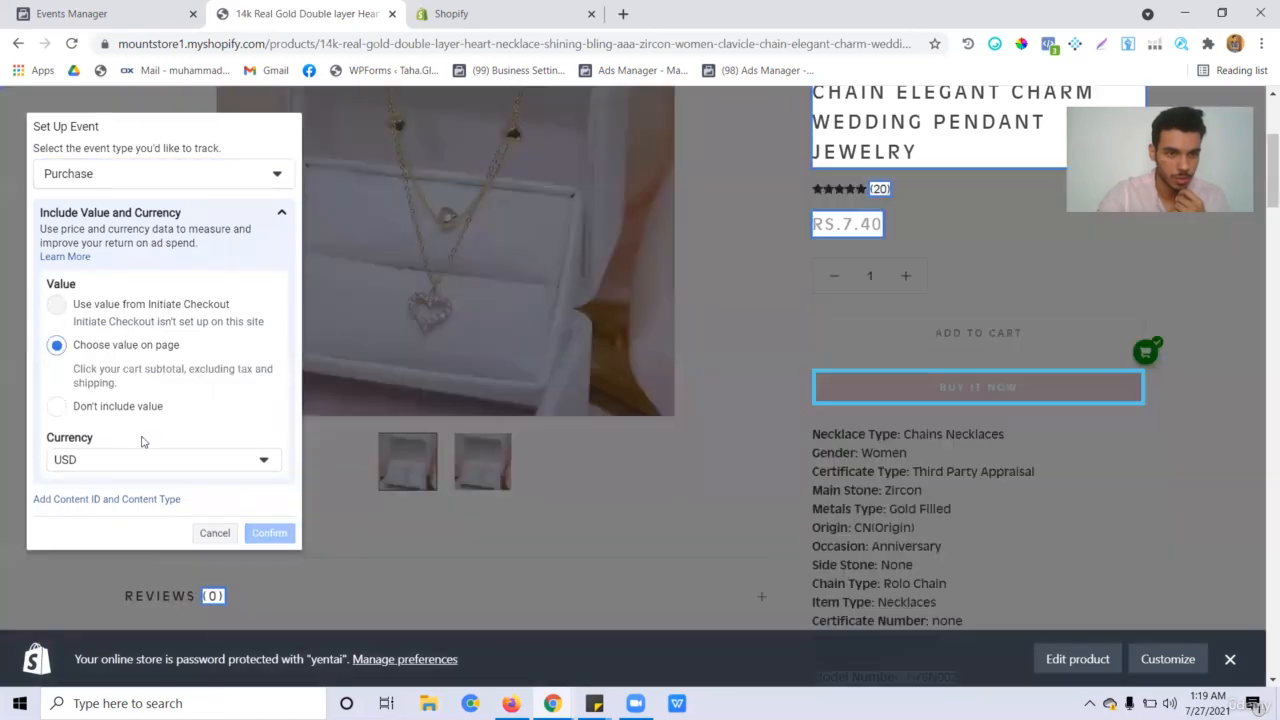
pyautogui.click(845, 222)
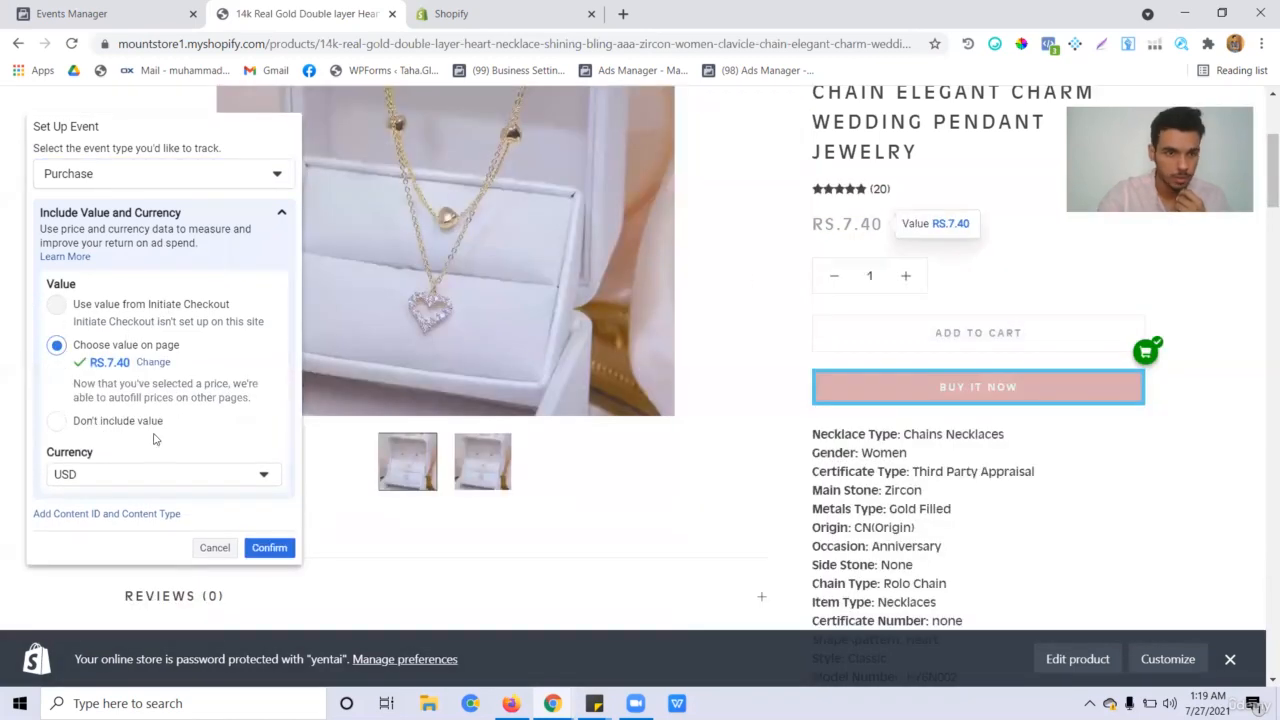
pyautogui.scroll(-2, 155, 440)
pyautogui.click(269, 550)
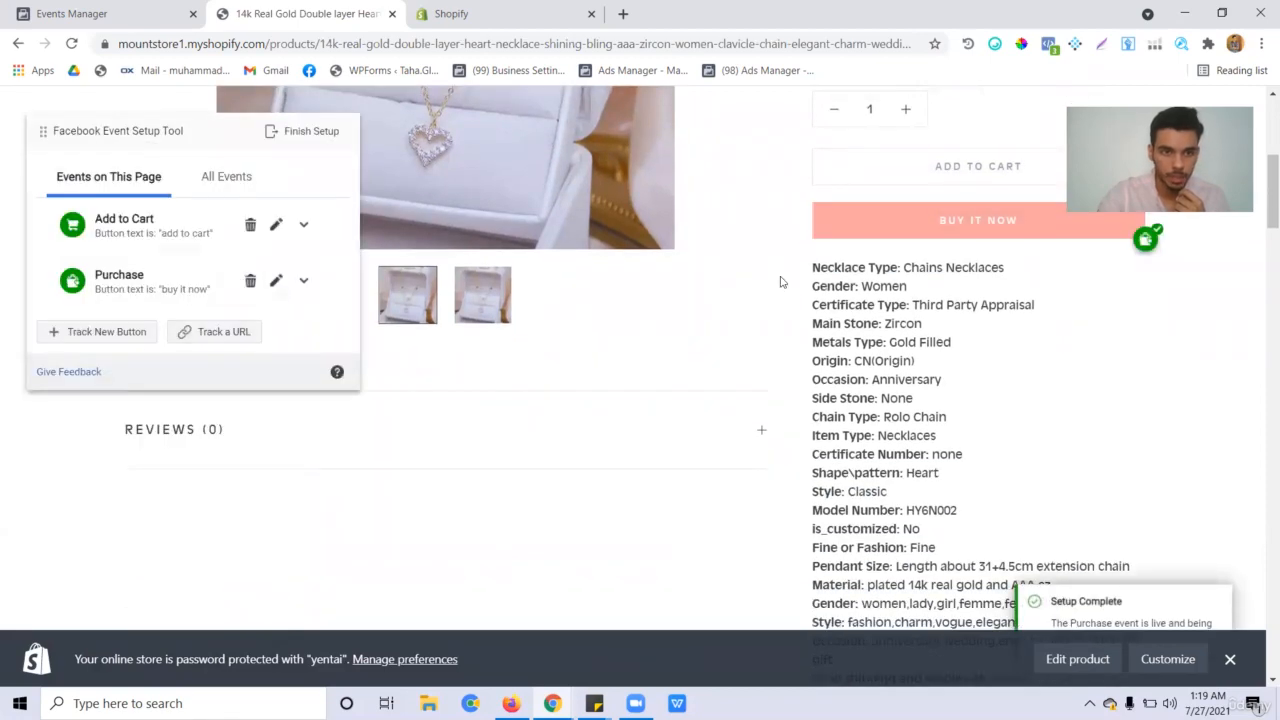
# Step: Dismiss the store's password-protection notice on the necklace product page
pyautogui.scroll(5, 430, 450)
pyautogui.scroll(-3, 806, 497)
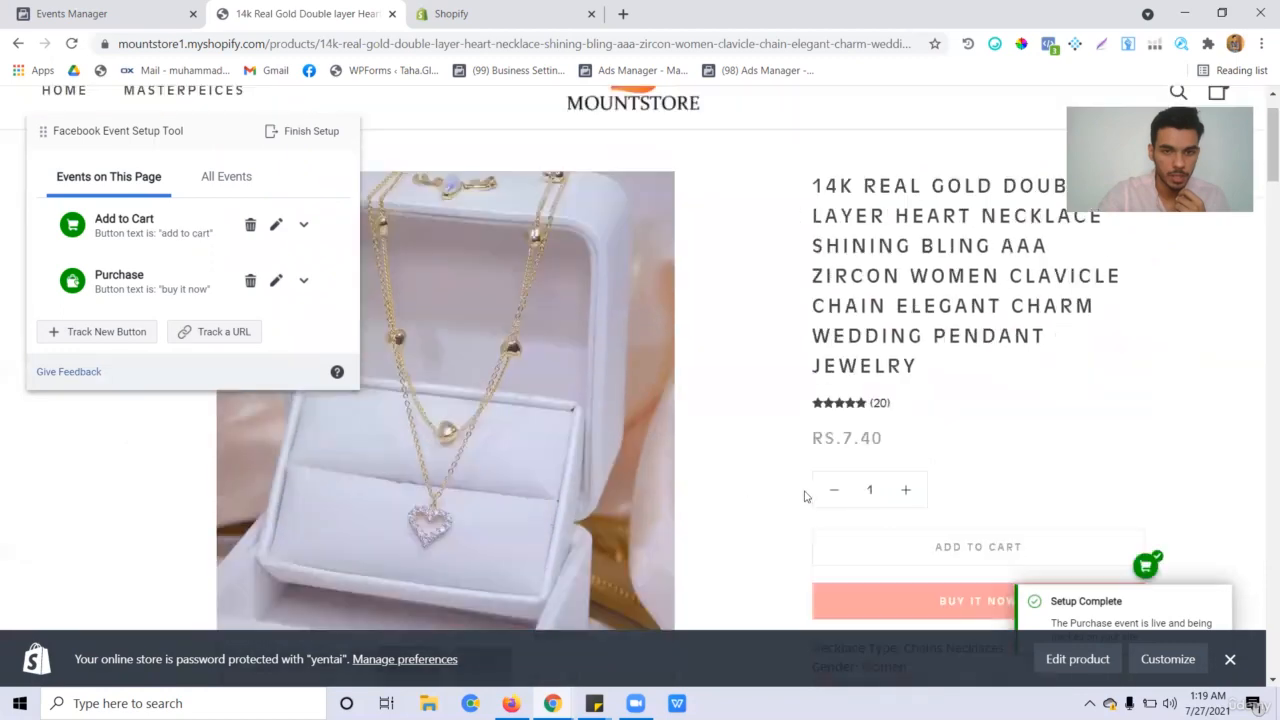
pyautogui.click(1230, 659)
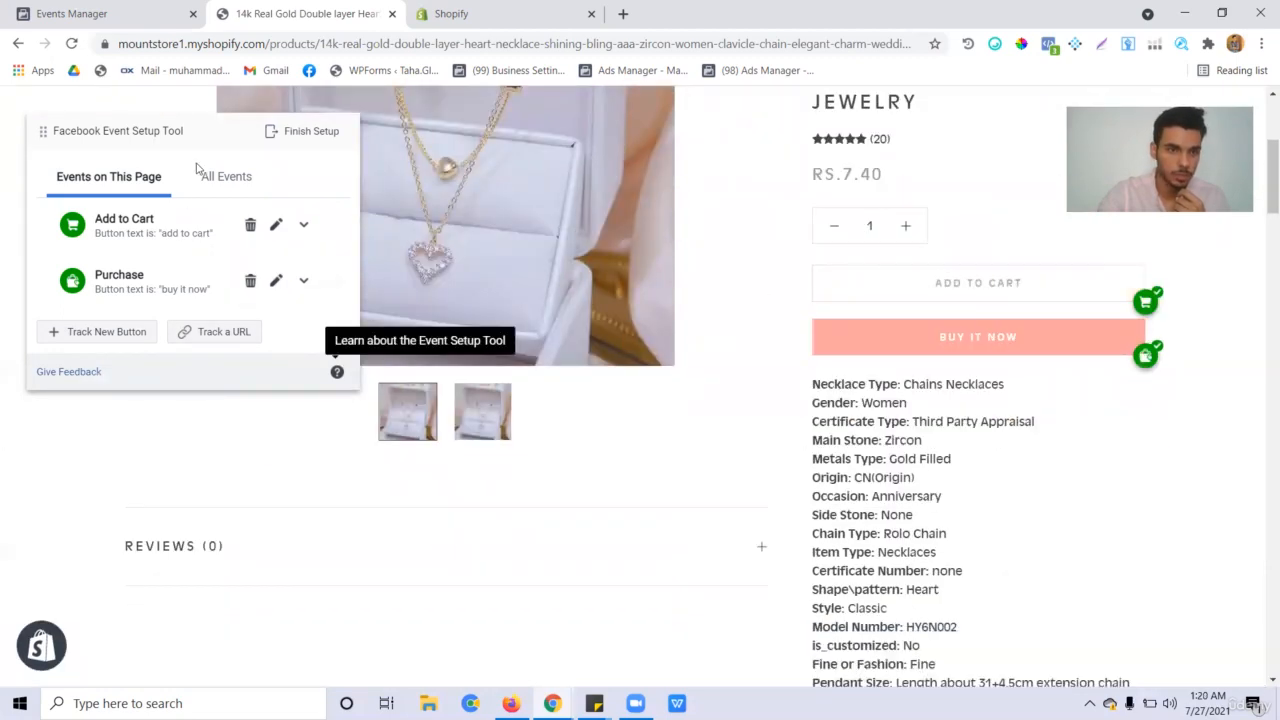
# Step: Examine the triggers and parameters of the View Content, Initiate Checkout and Purchase events among all of the pixel's events
pyautogui.click(199, 172)
pyautogui.scroll(-3, 236, 311)
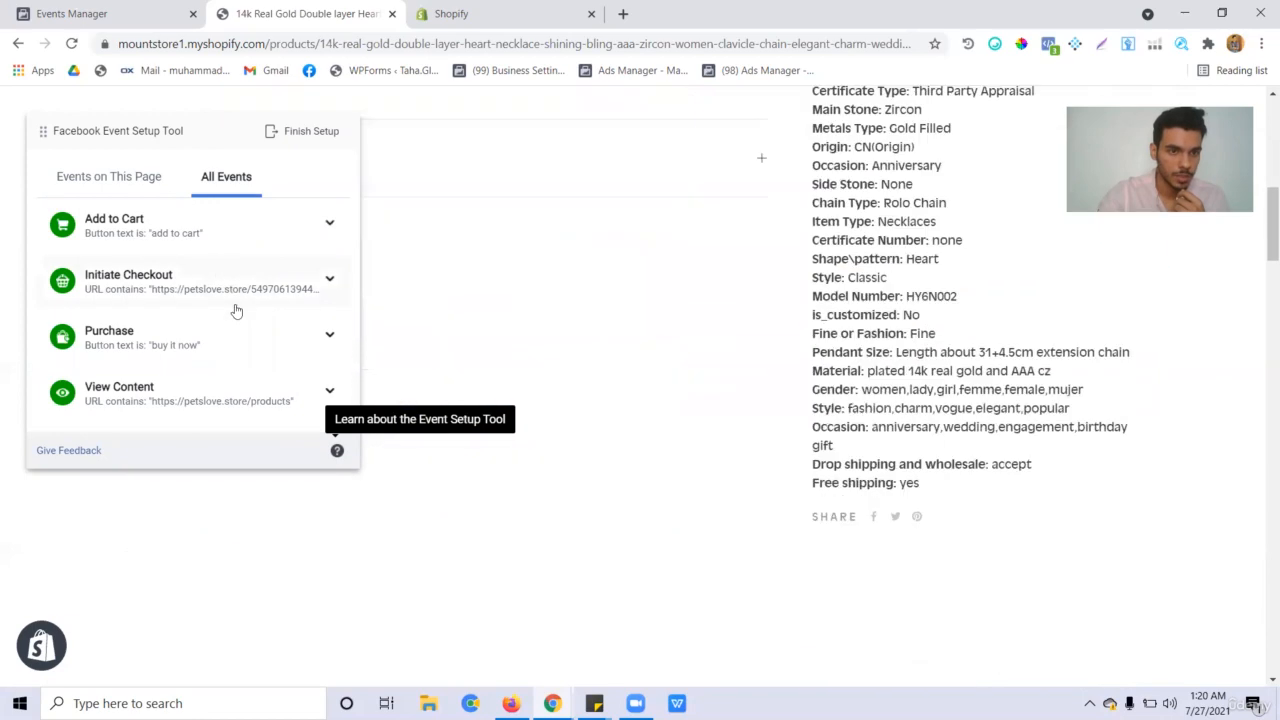
pyautogui.click(229, 400)
pyautogui.scroll(-2, 185, 428)
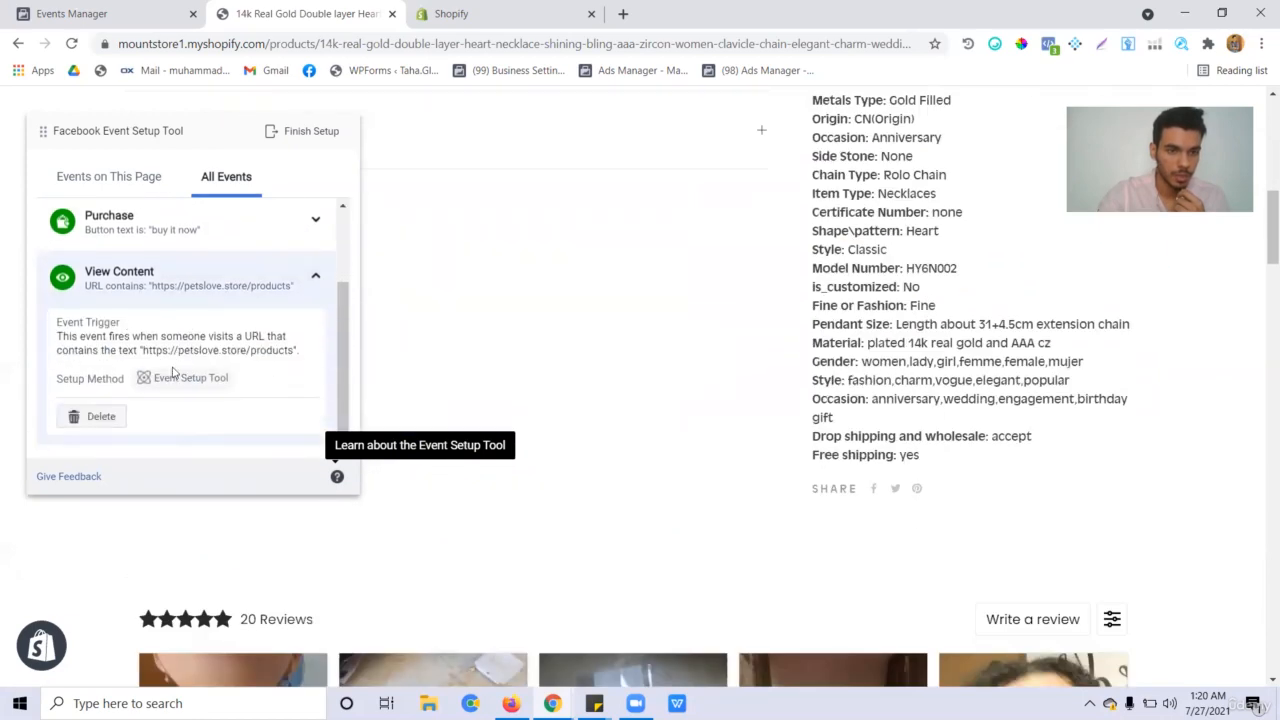
pyautogui.click(229, 286)
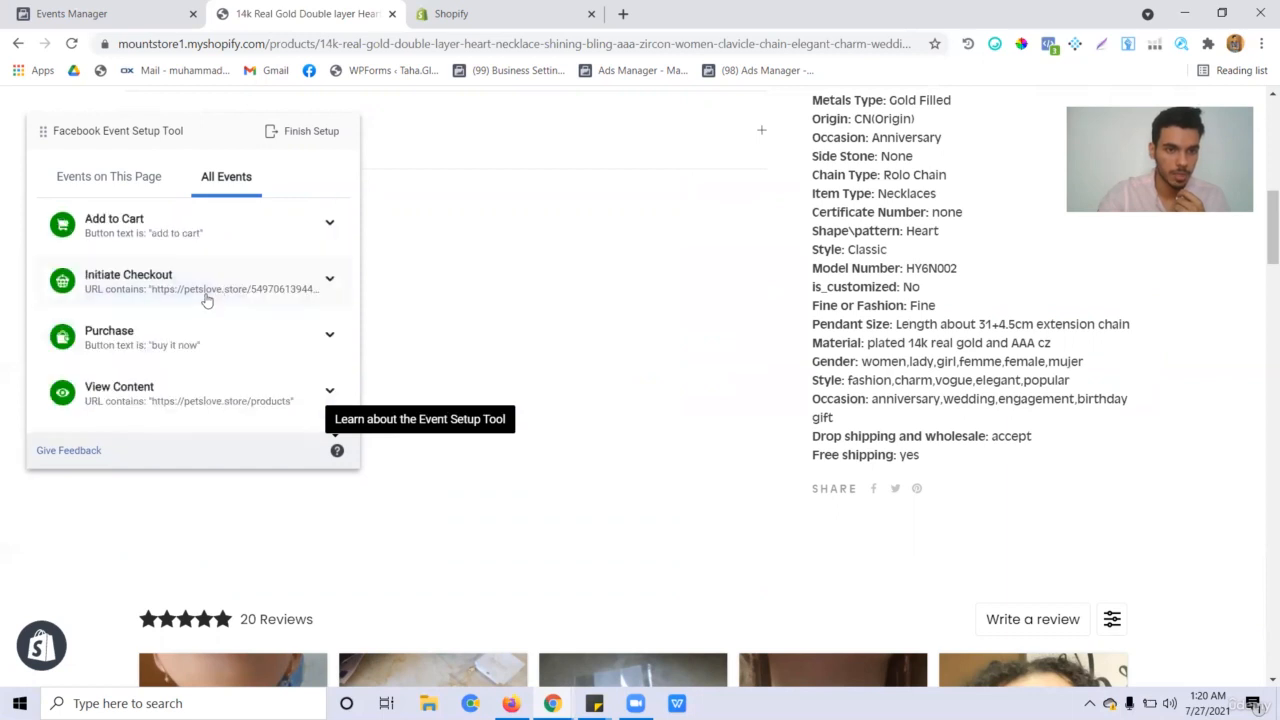
pyautogui.click(203, 296)
pyautogui.scroll(-2, 177, 346)
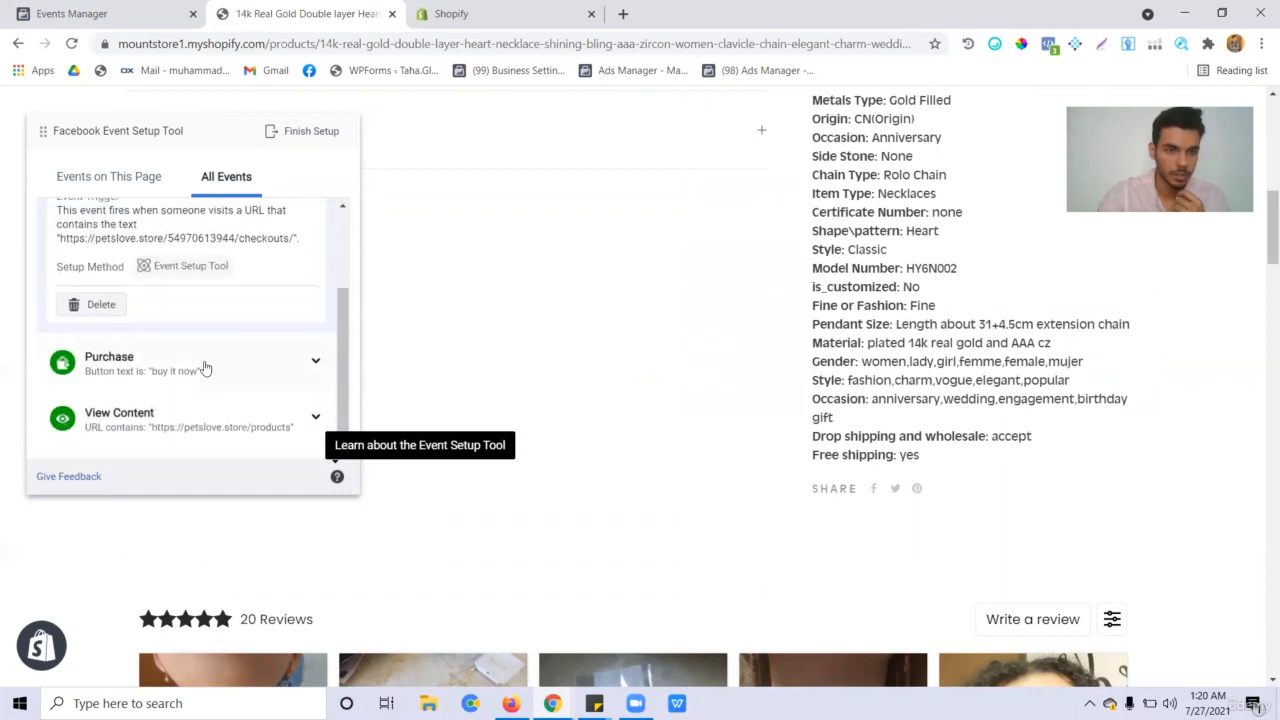
pyautogui.click(201, 364)
pyautogui.scroll(-2, 190, 404)
pyautogui.scroll(3, 240, 282)
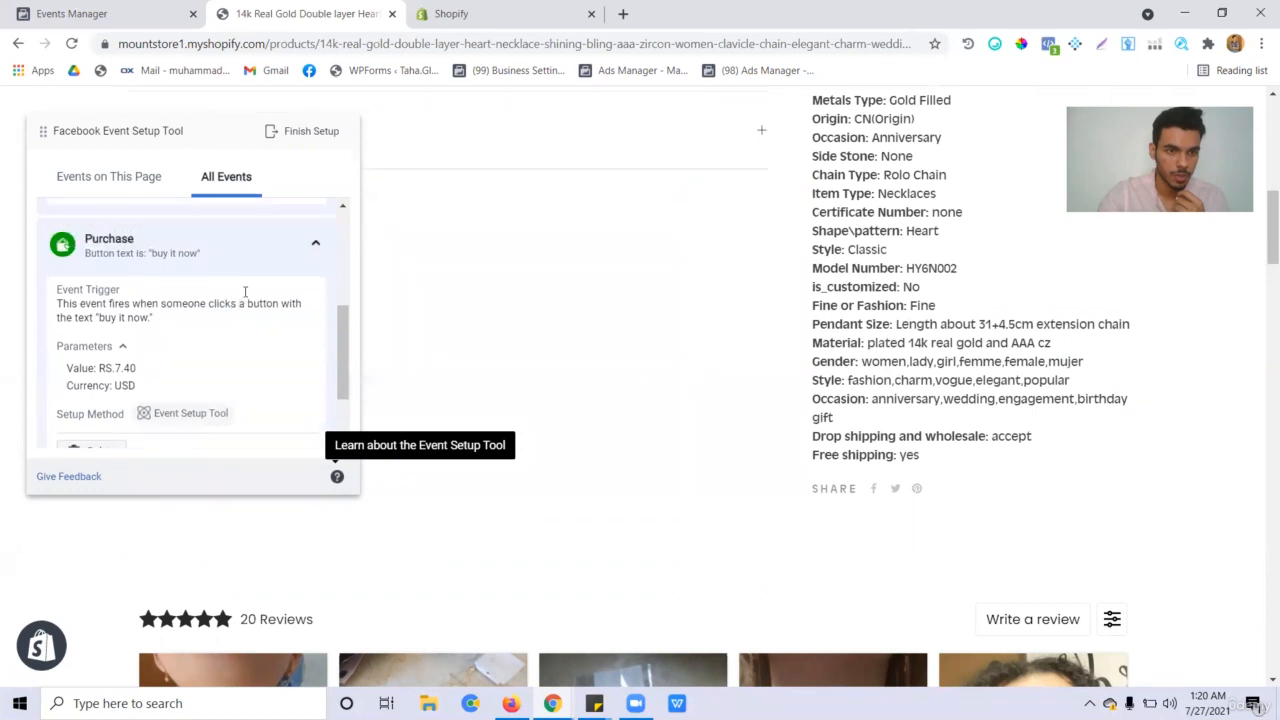
pyautogui.scroll(-1, 245, 403)
pyautogui.click(240, 362)
pyautogui.scroll(2, 224, 236)
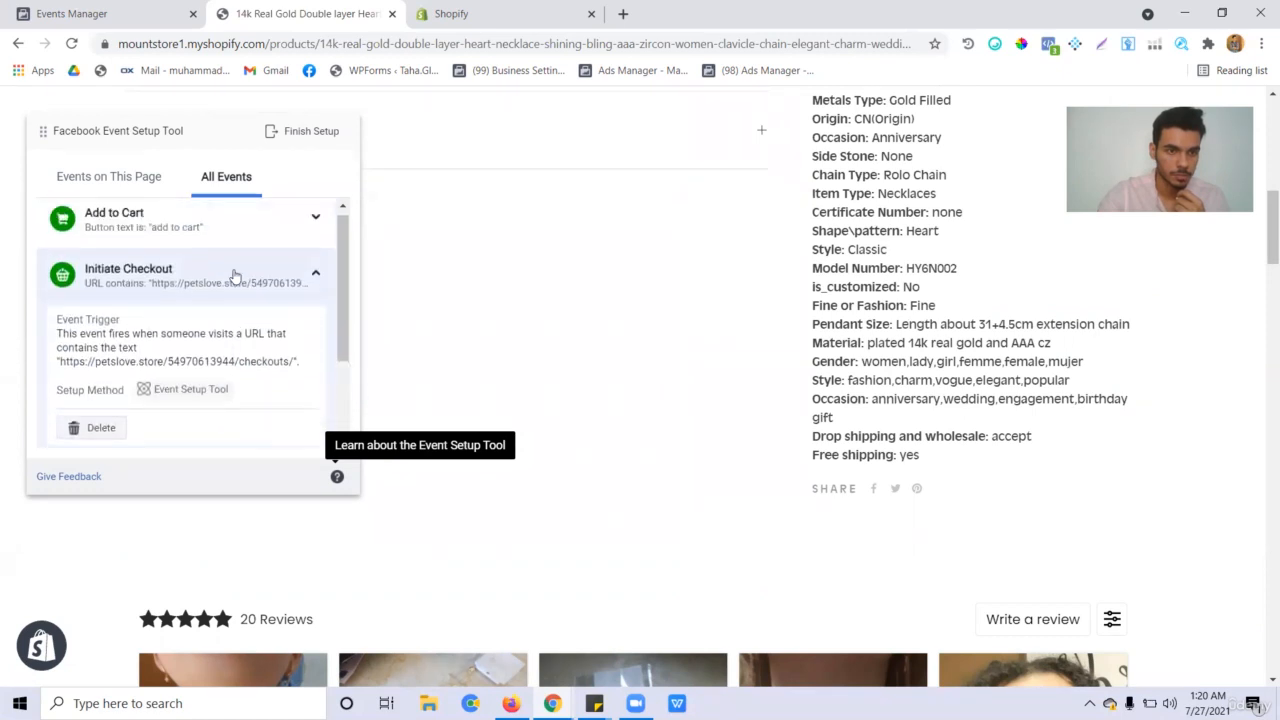
# Step: Compare the URL triggers of the View Content and Initiate Checkout events in the full event list
pyautogui.click(185, 282)
pyautogui.click(206, 402)
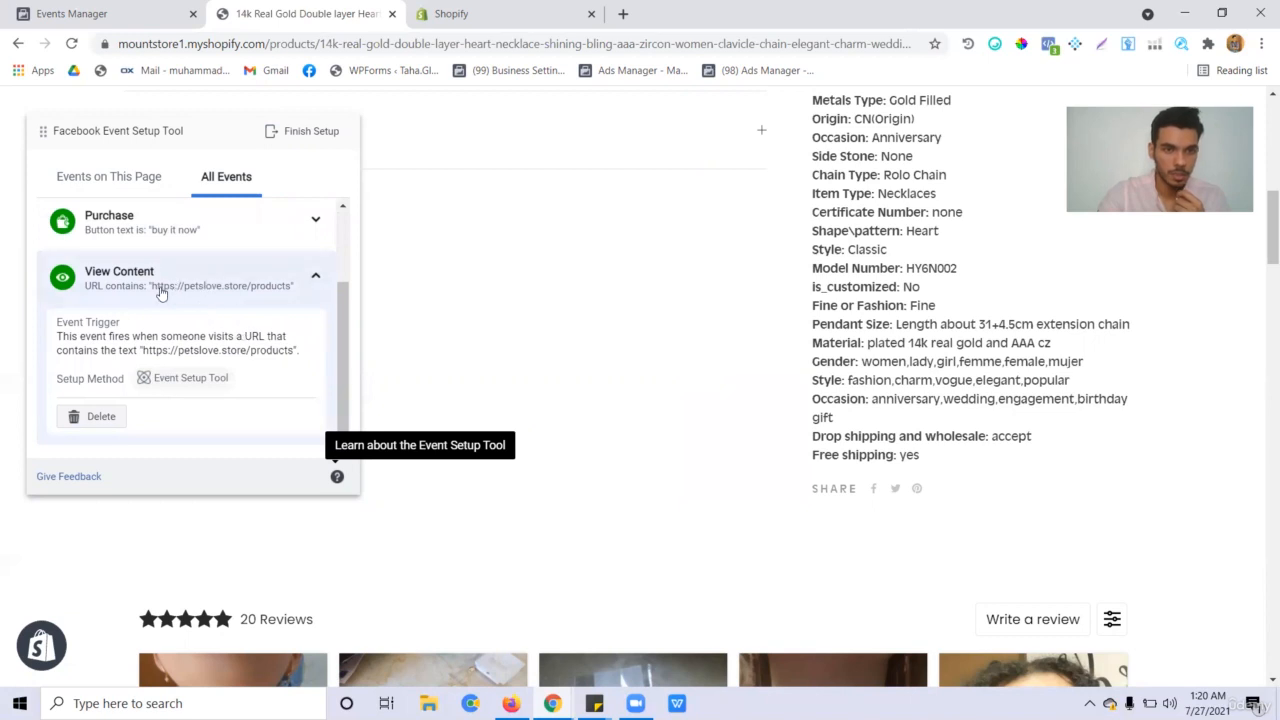
pyautogui.moveTo(158, 288); pyautogui.dragTo(281, 297)
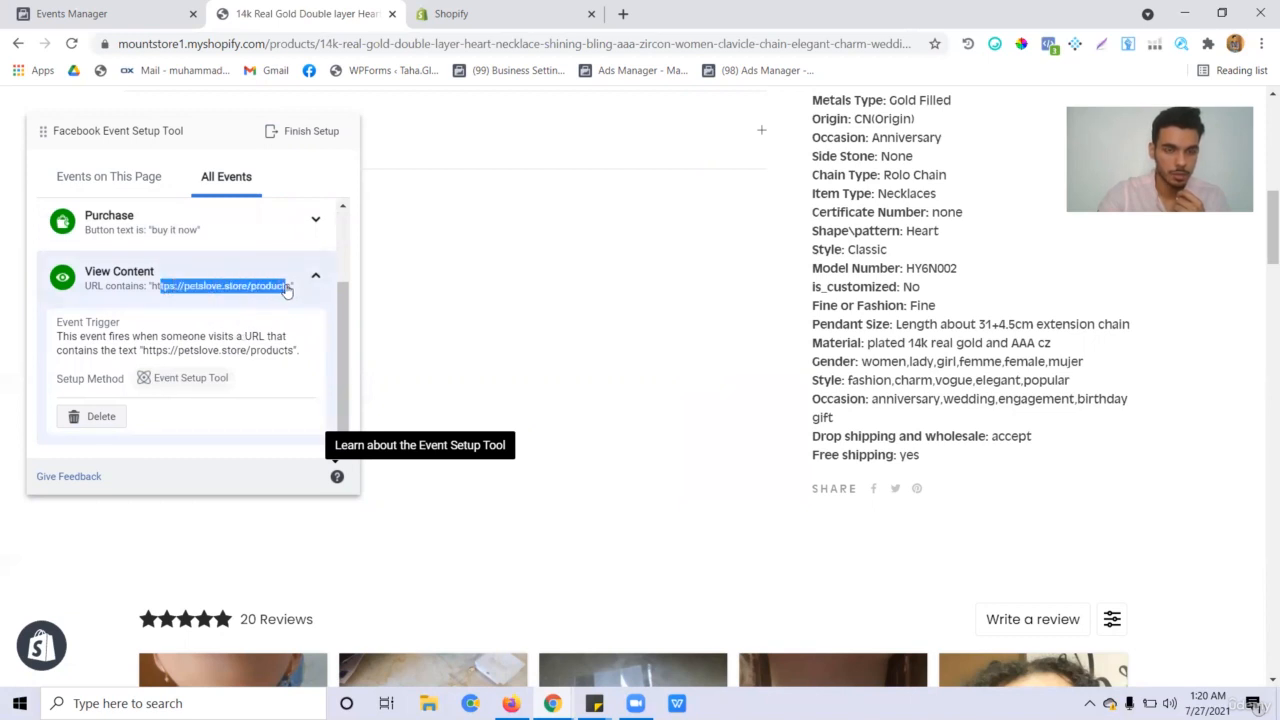
pyautogui.scroll(3, 294, 294)
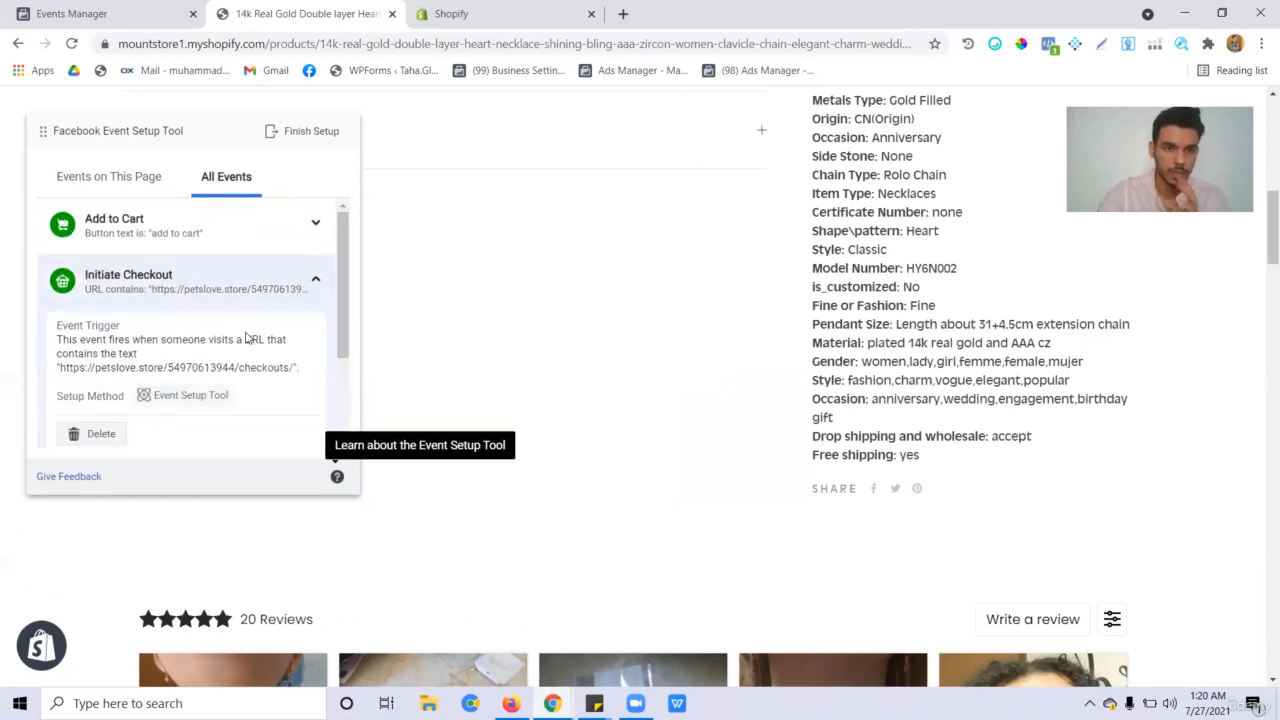
pyautogui.scroll(-2, 248, 338)
pyautogui.scroll(-2, 214, 397)
pyautogui.click(225, 412)
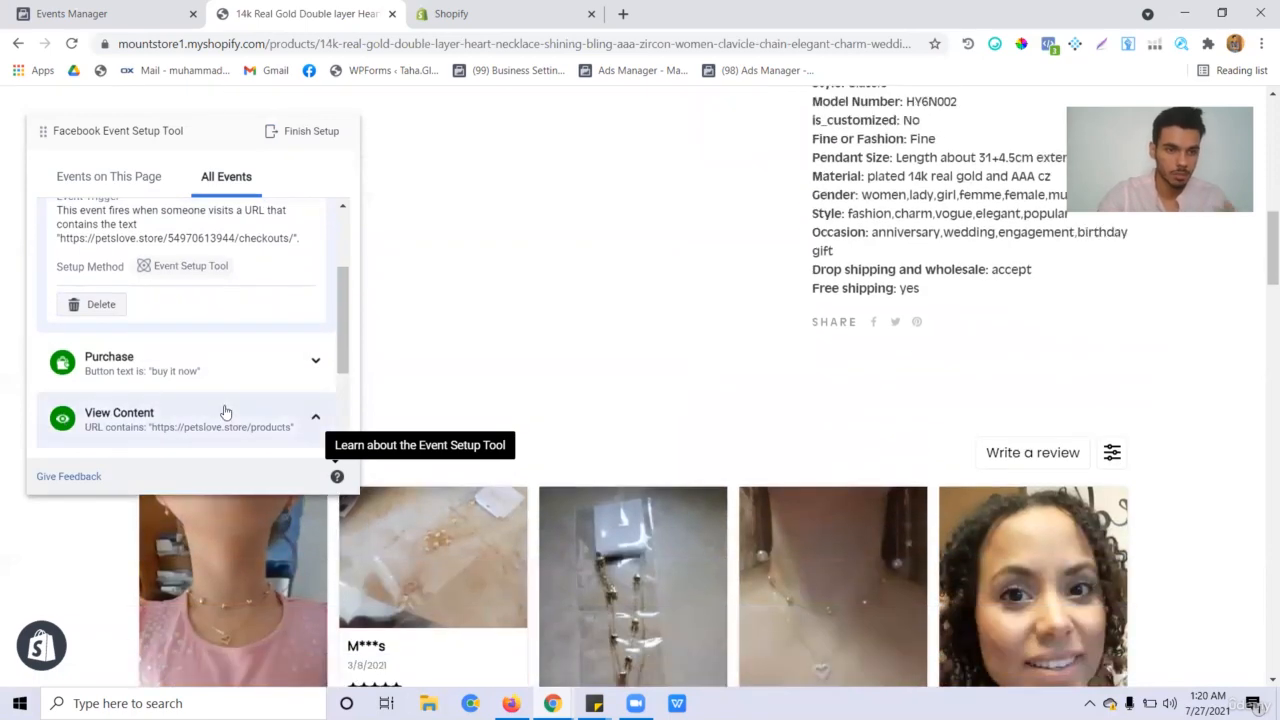
pyautogui.scroll(-4, 228, 415)
pyautogui.scroll(2, 197, 343)
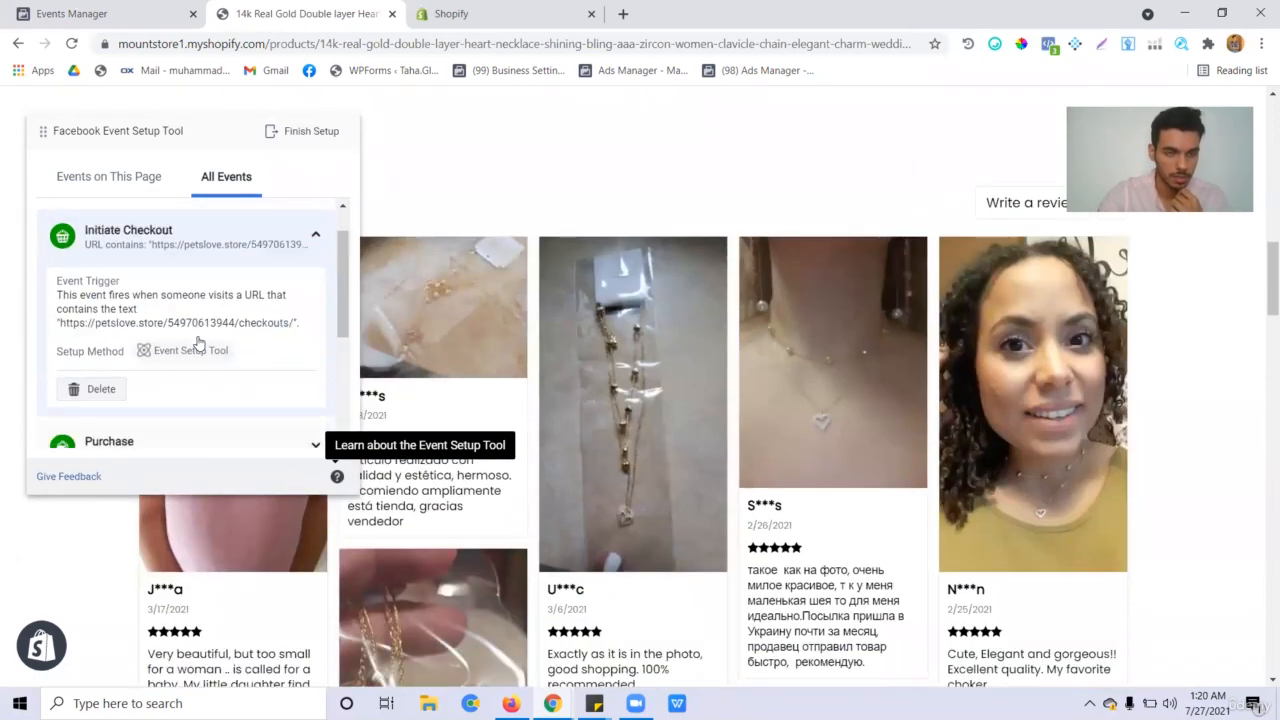
pyautogui.scroll(4, 197, 343)
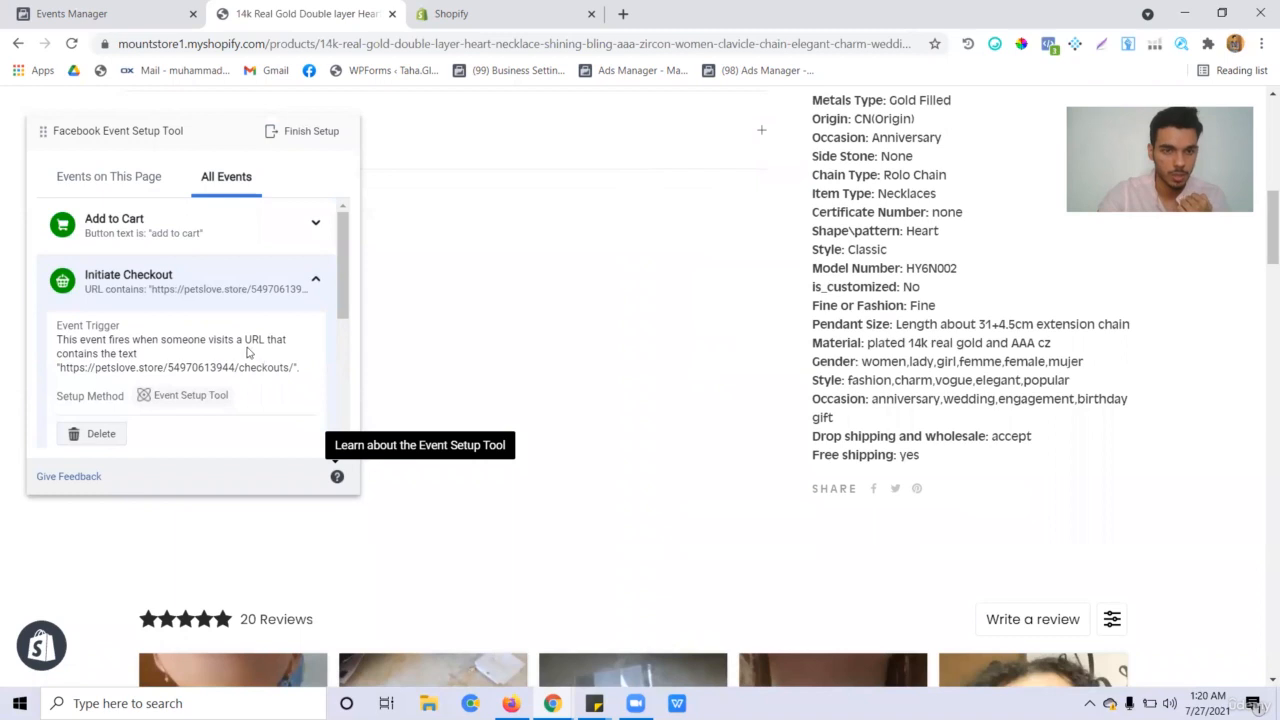
pyautogui.scroll(4, 248, 352)
pyautogui.click(230, 283)
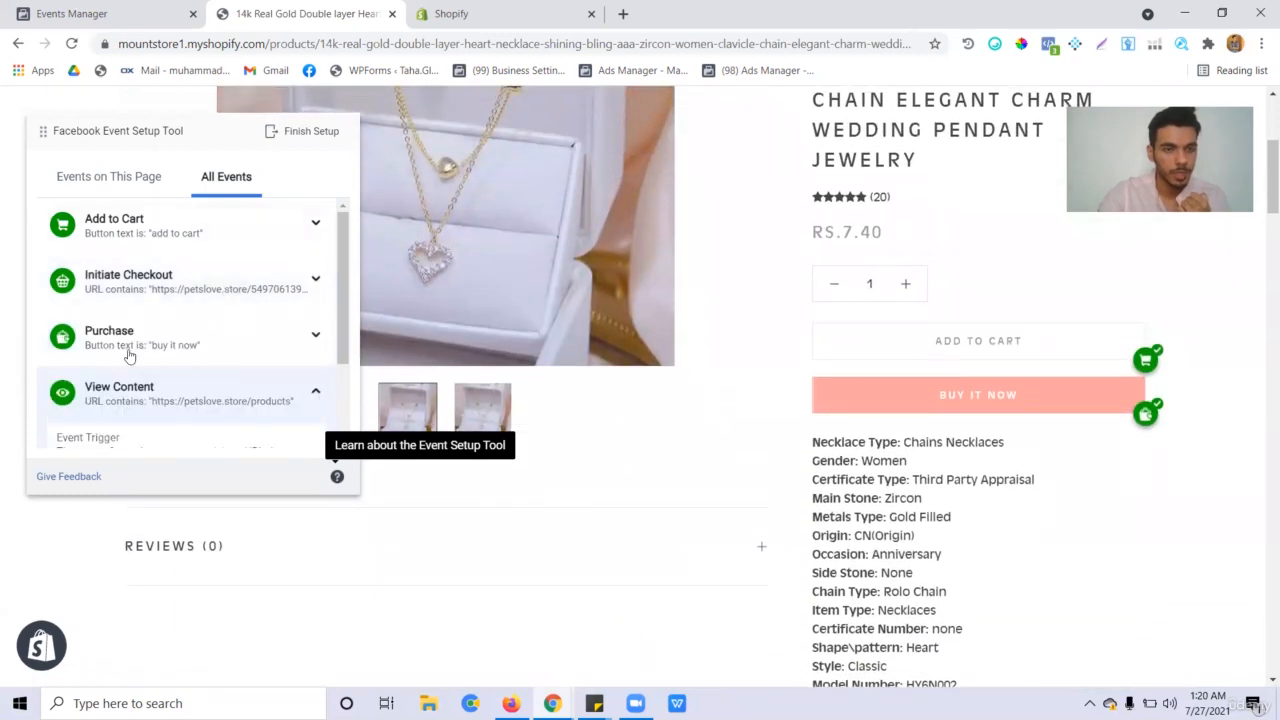
pyautogui.click(113, 177)
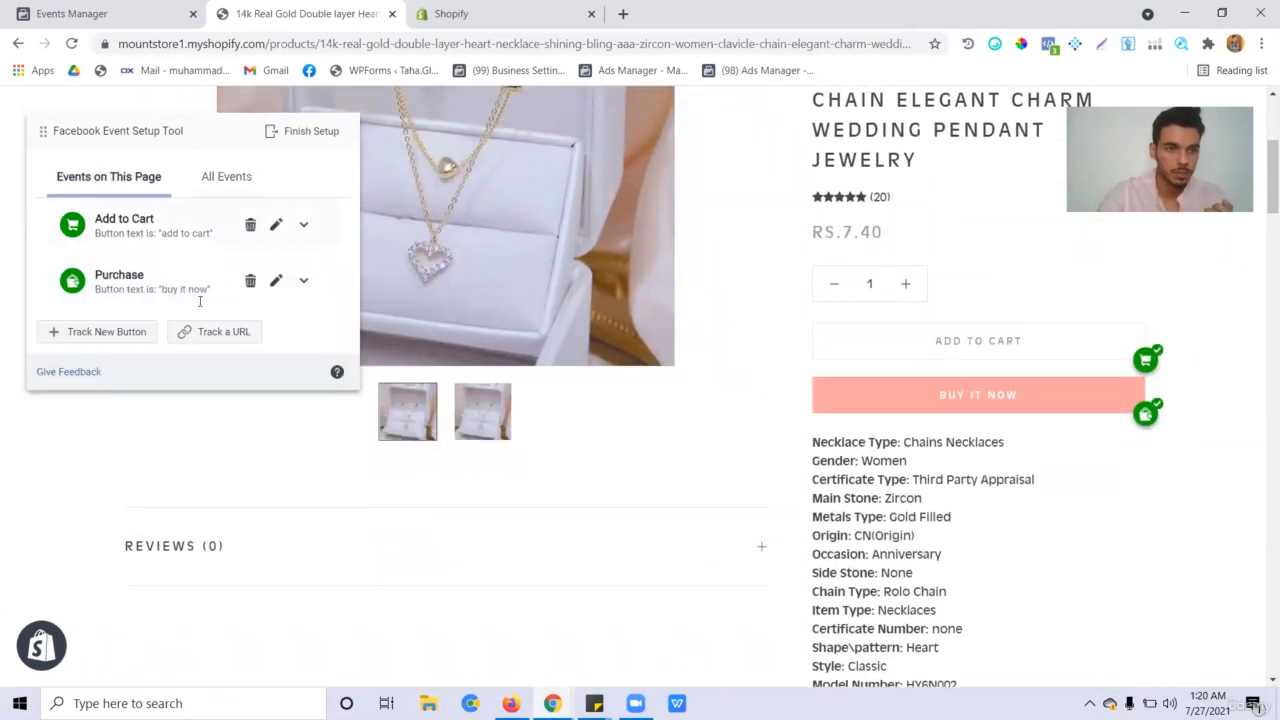
pyautogui.click(224, 332)
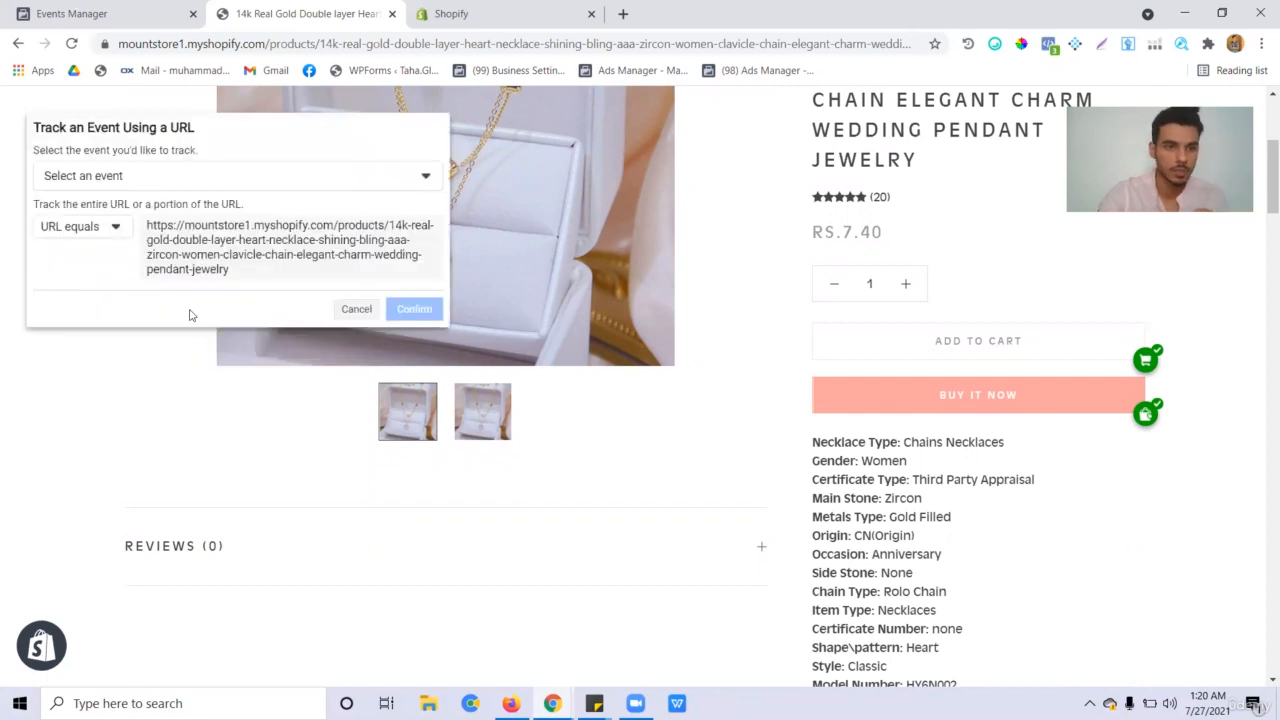
pyautogui.click(101, 232)
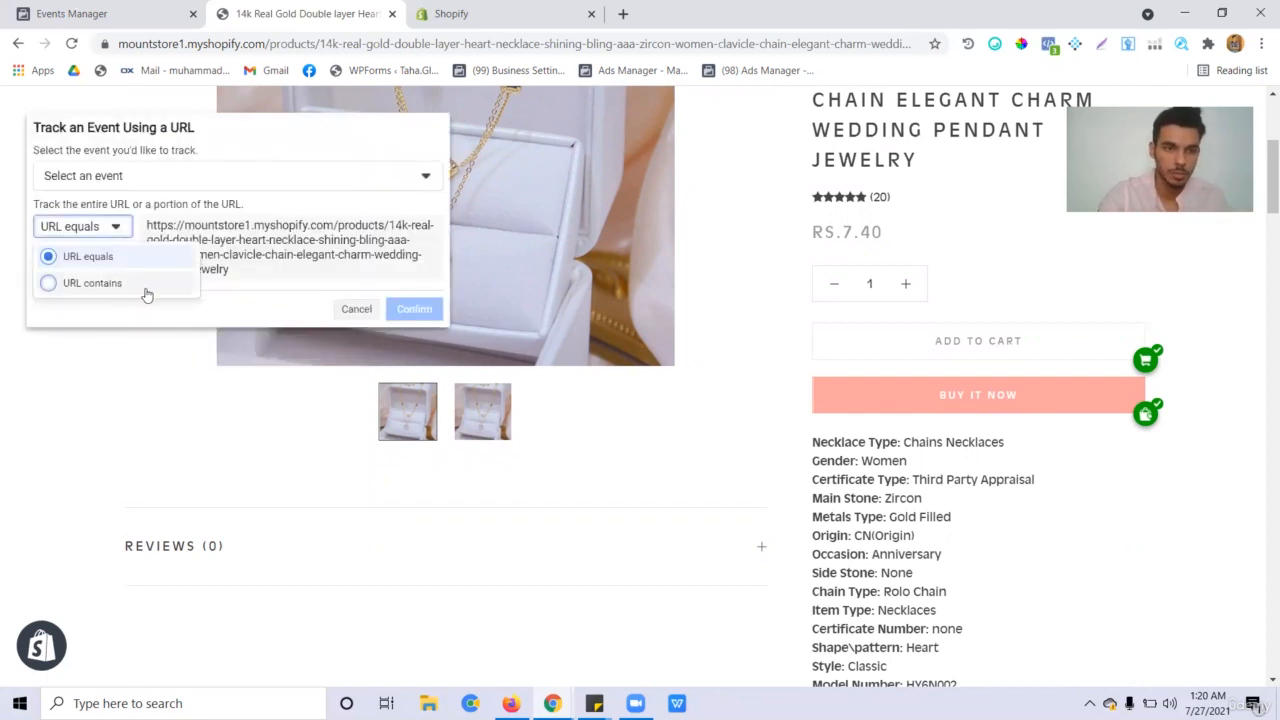
pyautogui.click(147, 284)
pyautogui.click(337, 233)
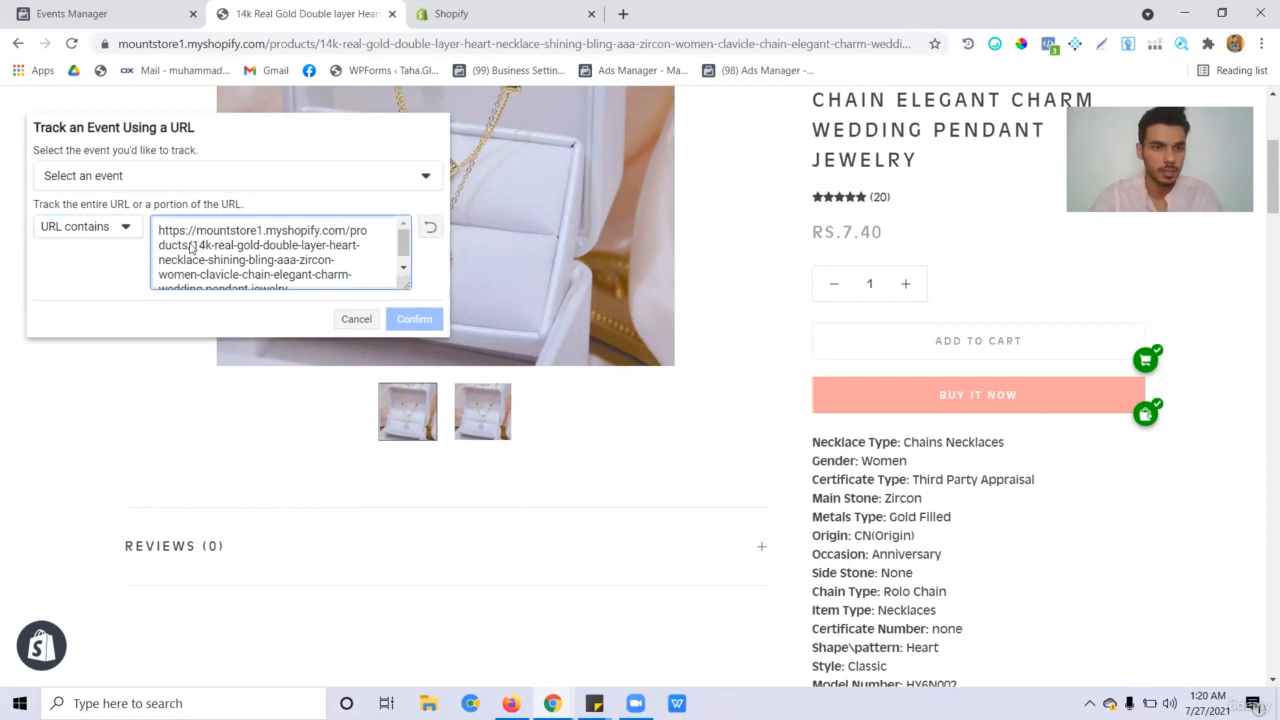
pyautogui.moveTo(191, 247); pyautogui.dragTo(363, 378)
pyautogui.press('BackSpace')
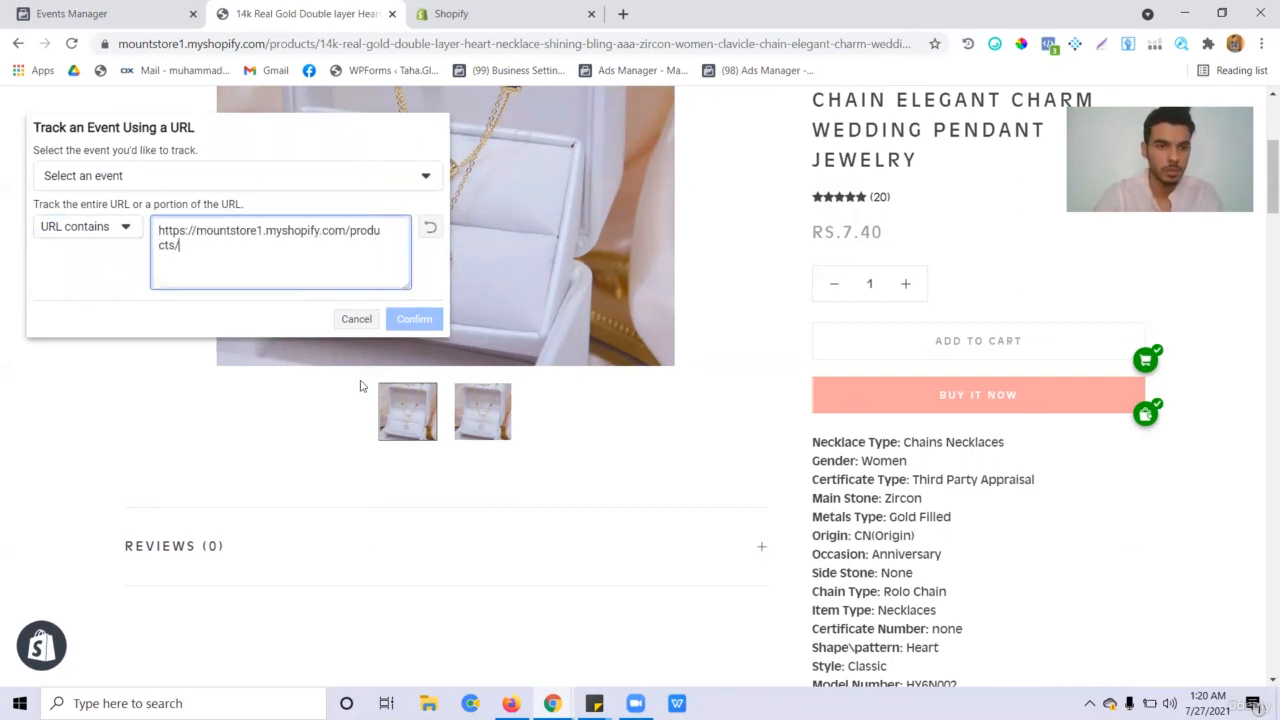
pyautogui.click(219, 320)
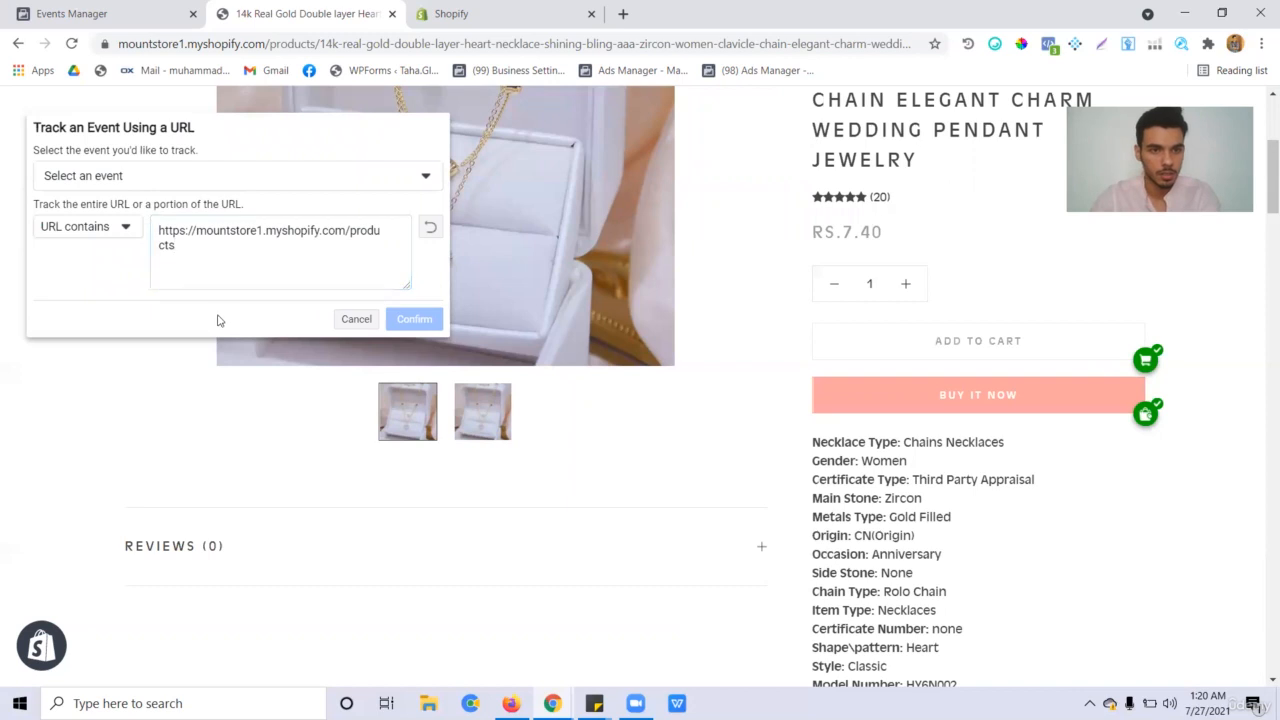
pyautogui.click(255, 278)
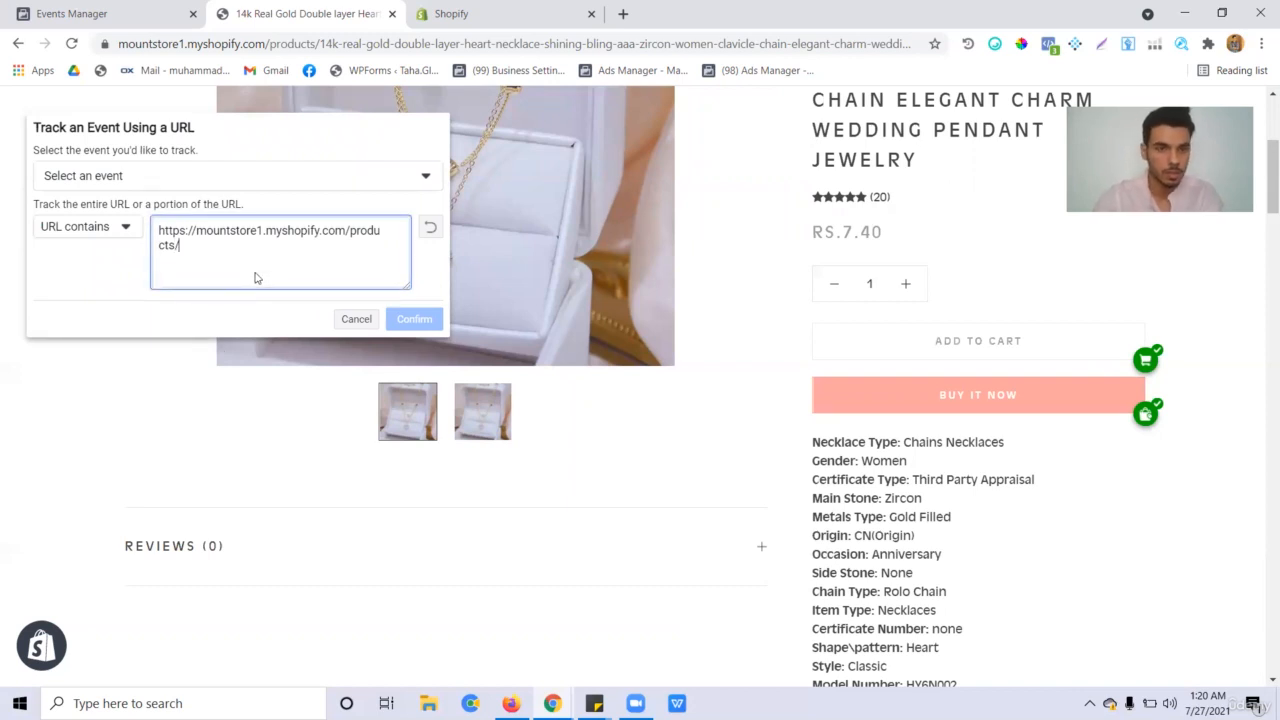
pyautogui.click(425, 276)
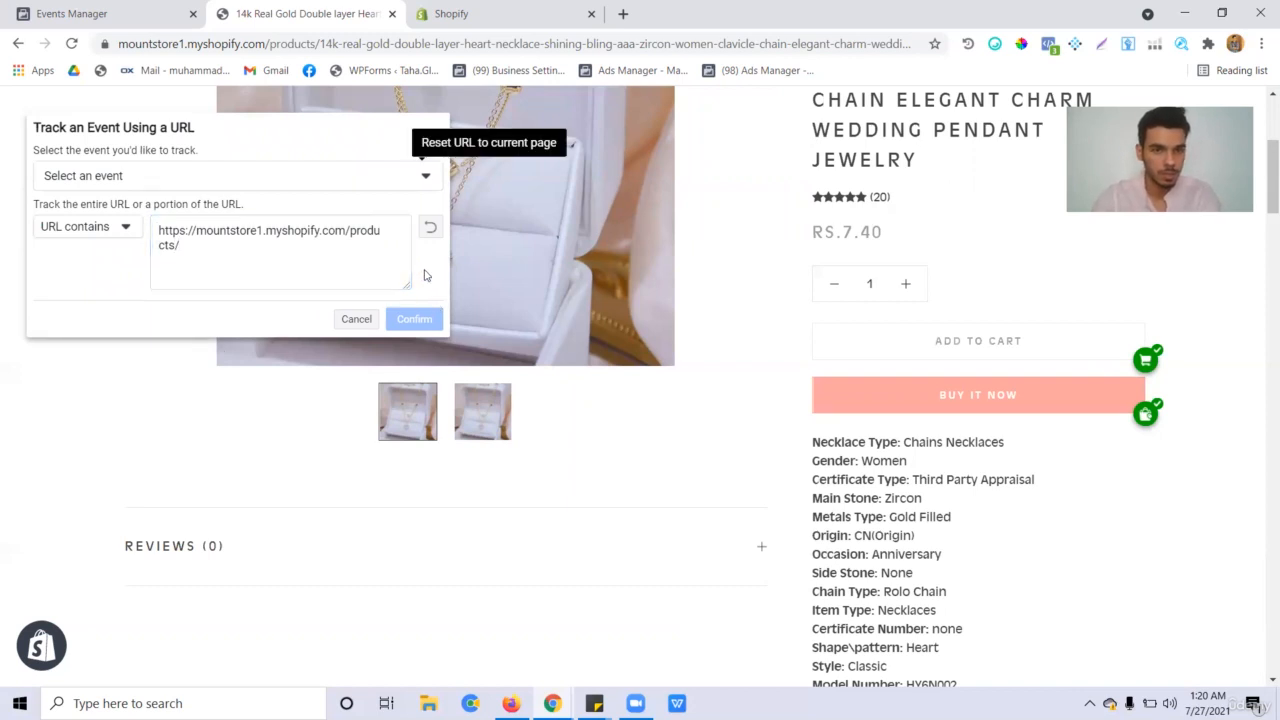
pyautogui.click(348, 259)
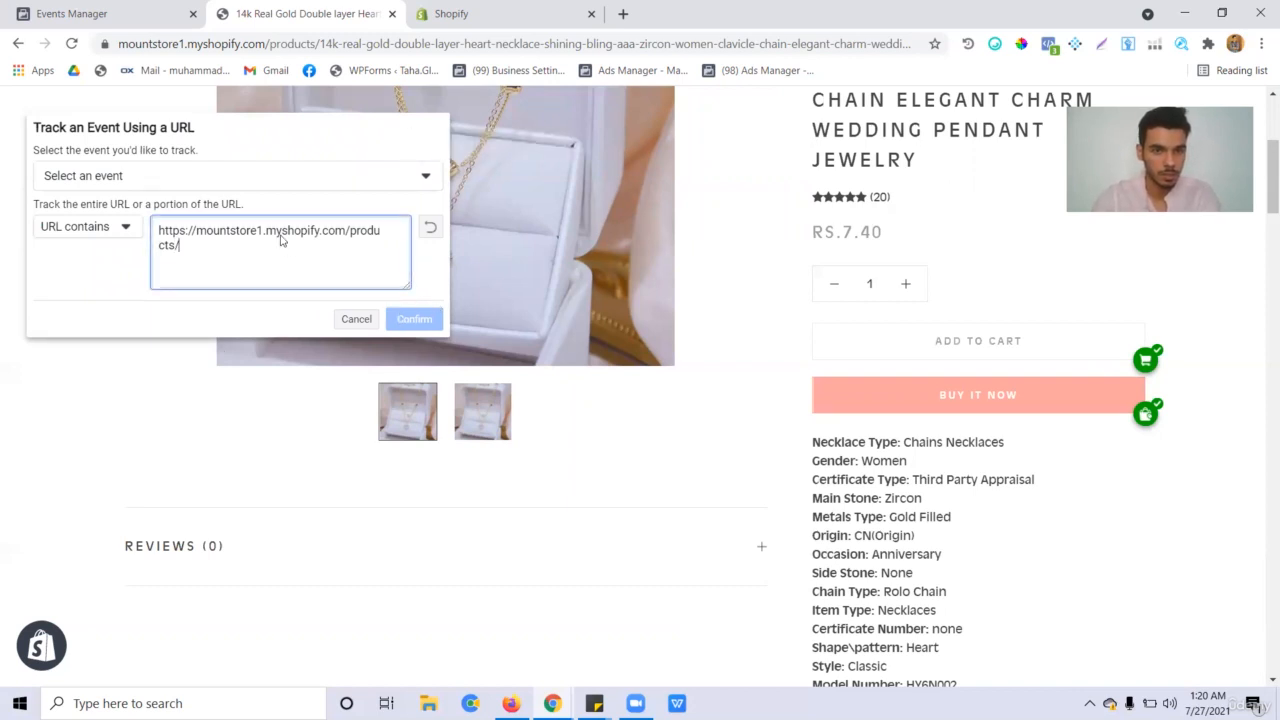
# Step: Look through the available event types and choose View Content for the URL event
pyautogui.click(247, 184)
pyautogui.scroll(-1, 140, 320)
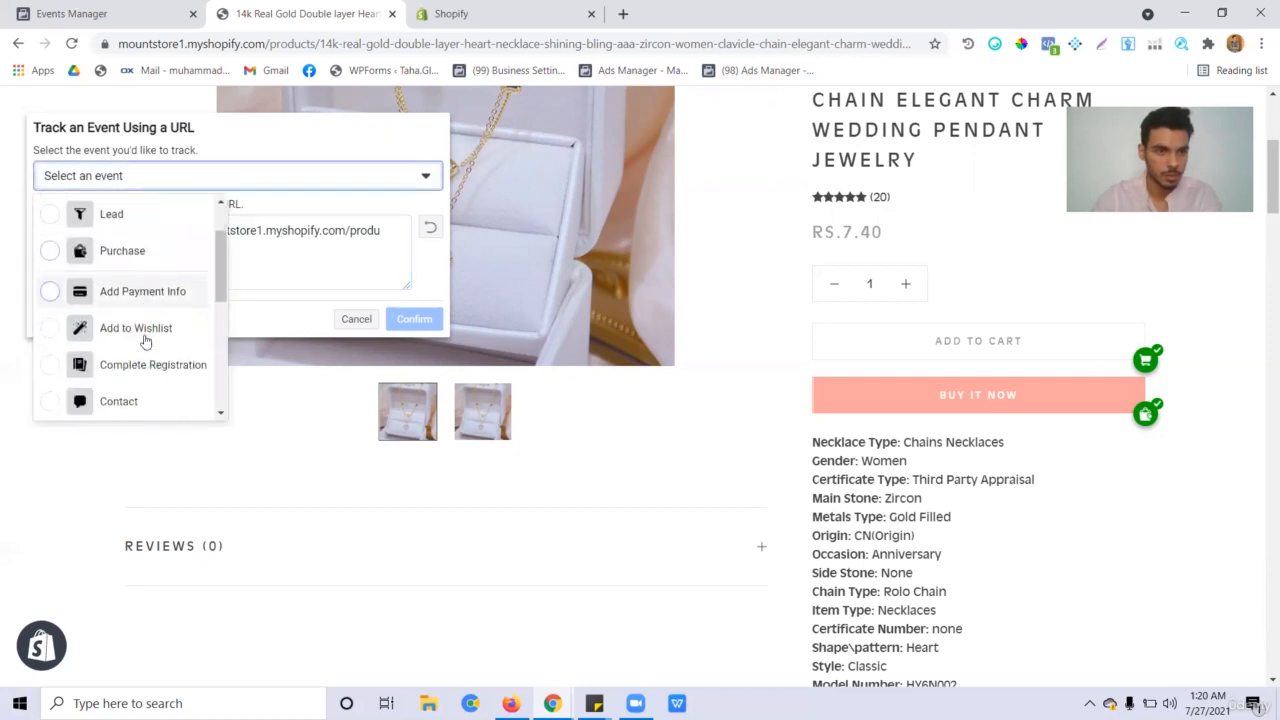
pyautogui.scroll(-5, 145, 350)
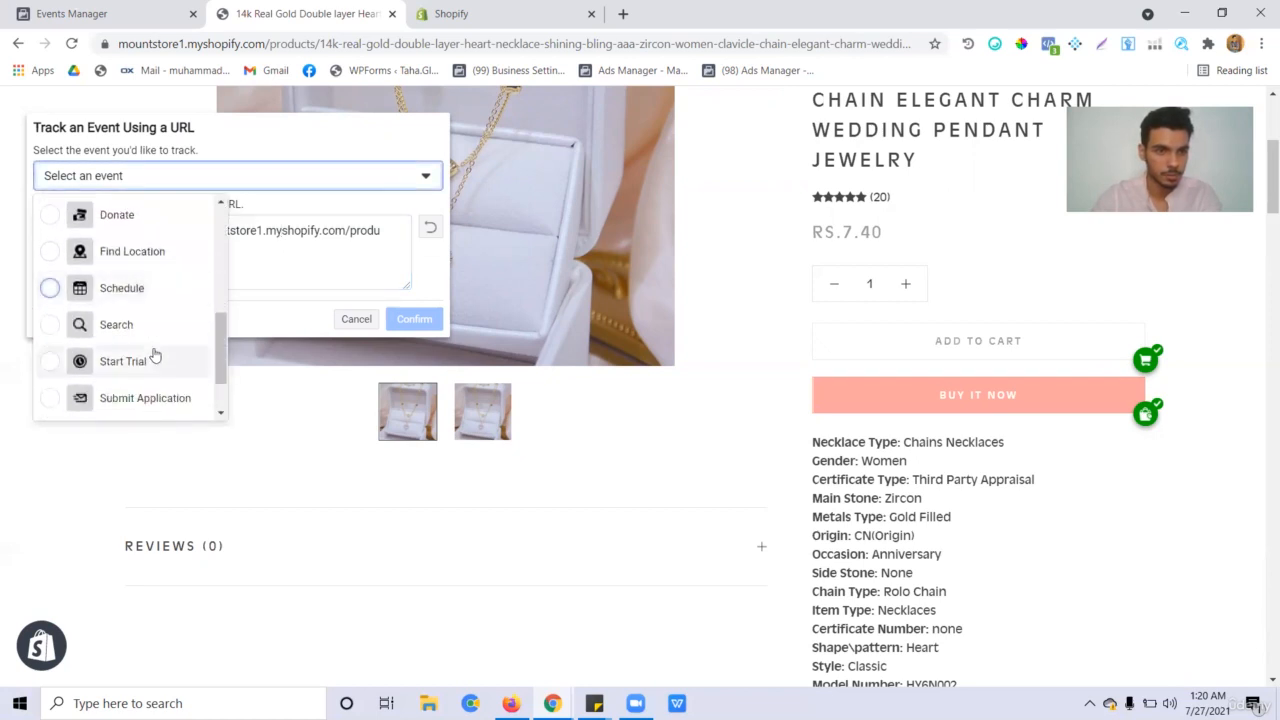
pyautogui.scroll(8, 110, 280)
pyautogui.scroll(-1, 170, 382)
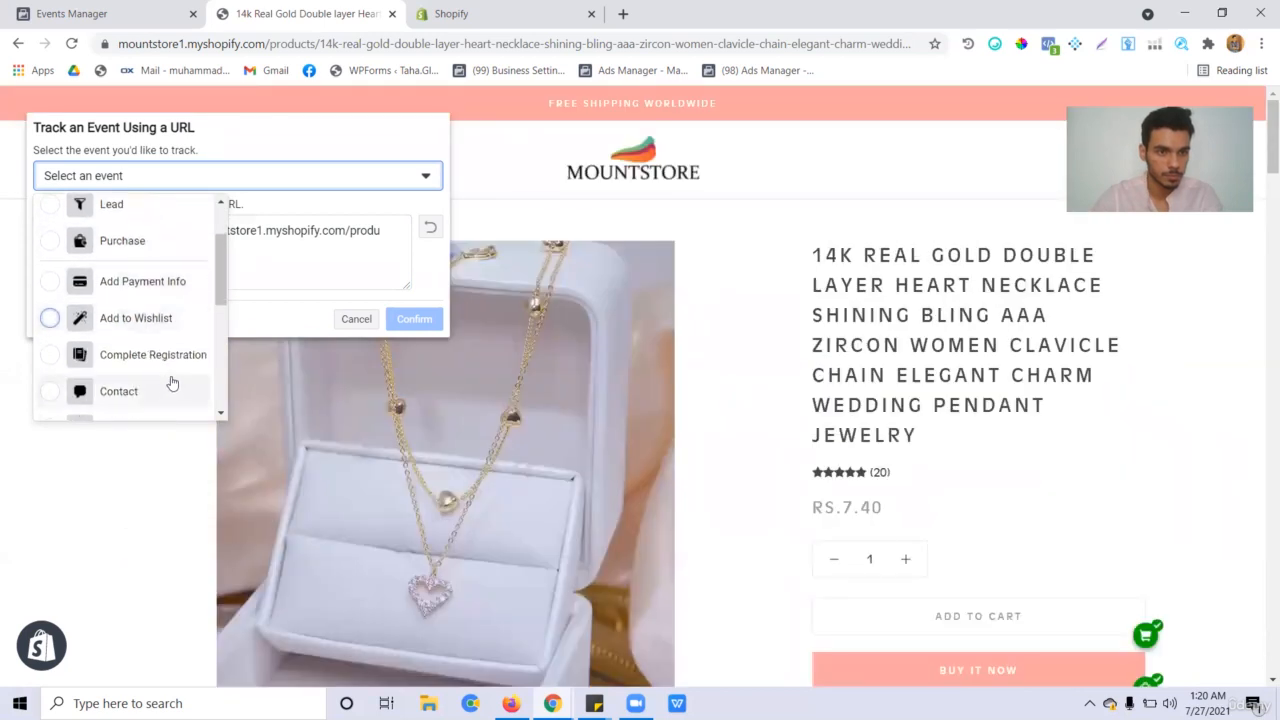
pyautogui.scroll(-4, 172, 383)
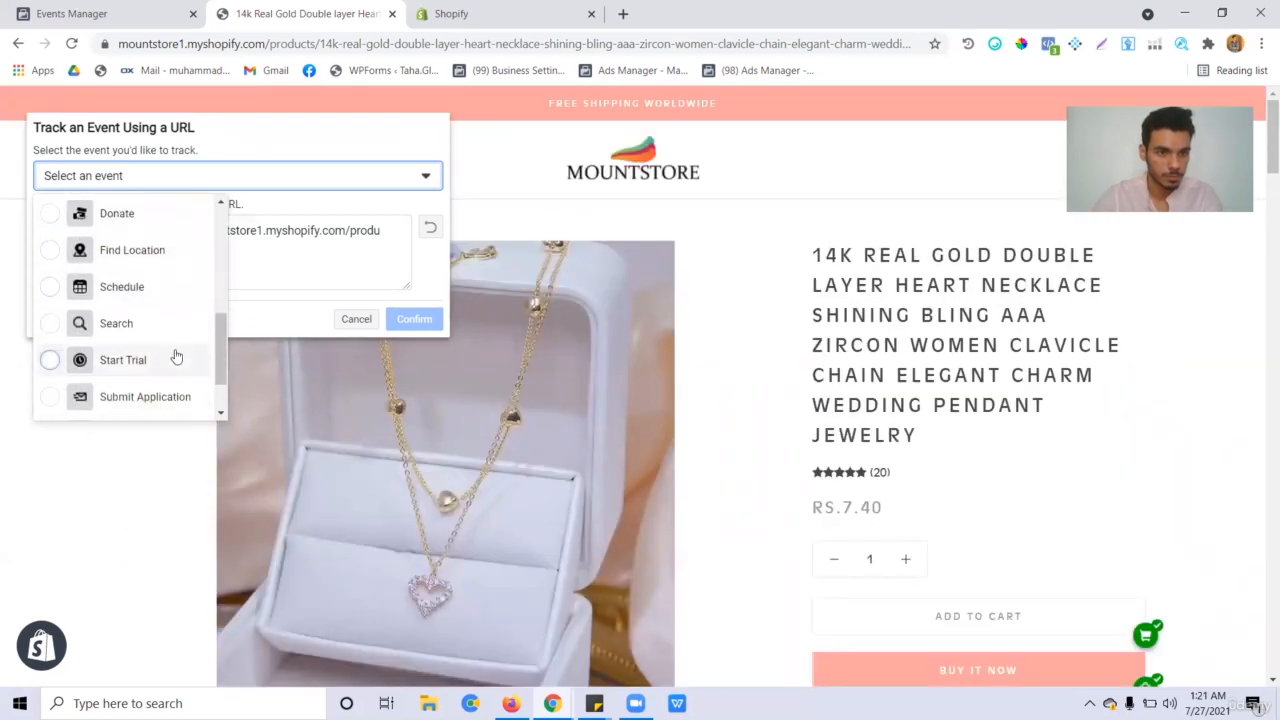
pyautogui.scroll(-4, 172, 357)
pyautogui.click(154, 402)
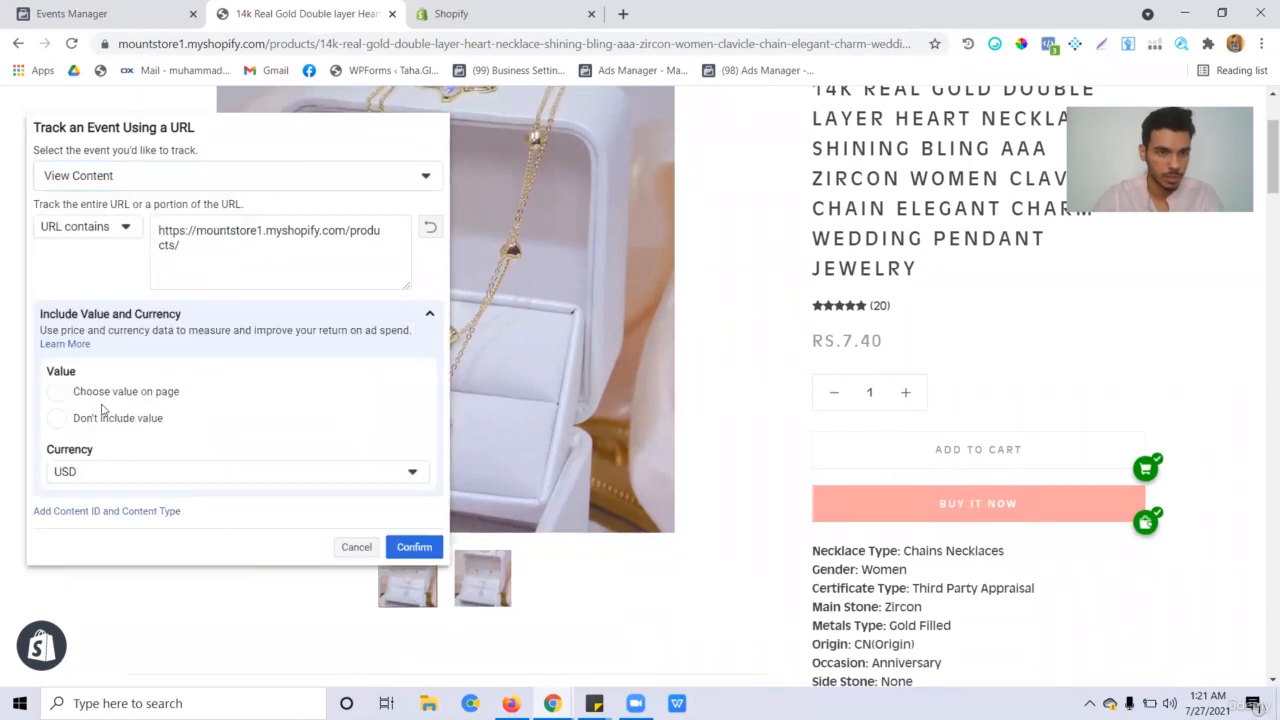
# Step: Use the on-page price RS.7.40 as the View Content event's value and confirm the event
pyautogui.click(118, 391)
pyautogui.click(843, 345)
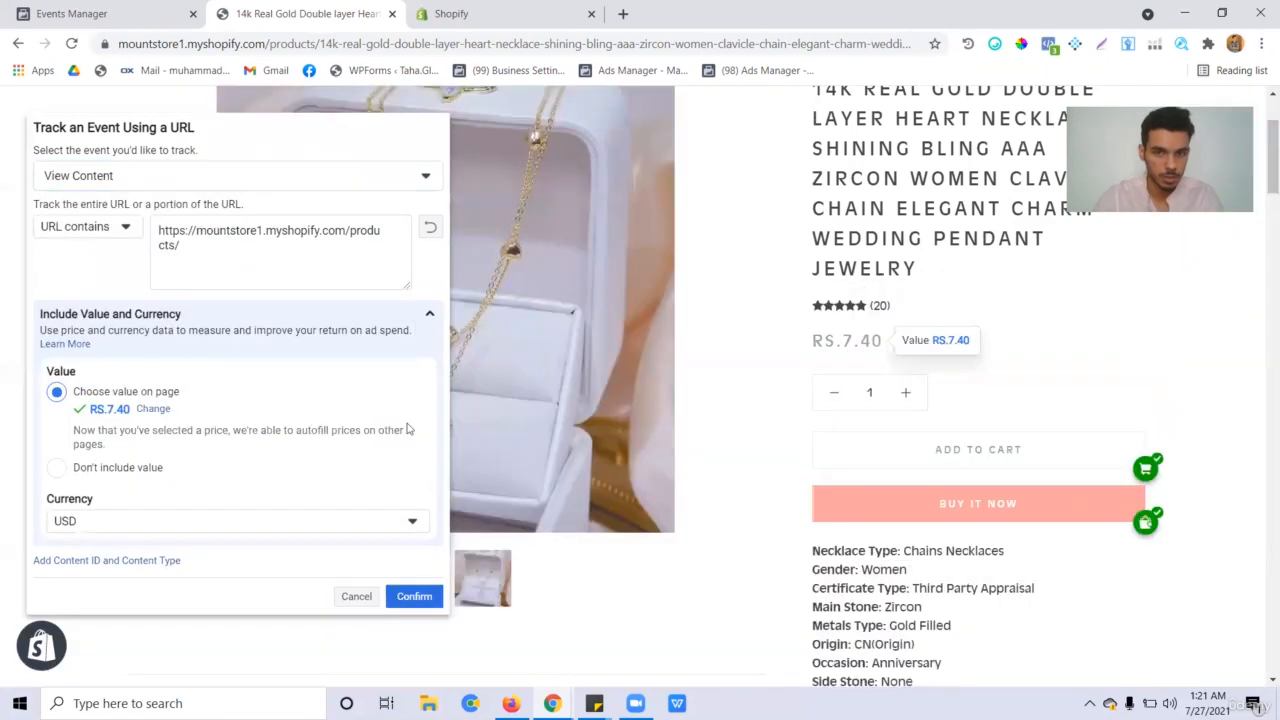
pyautogui.click(415, 595)
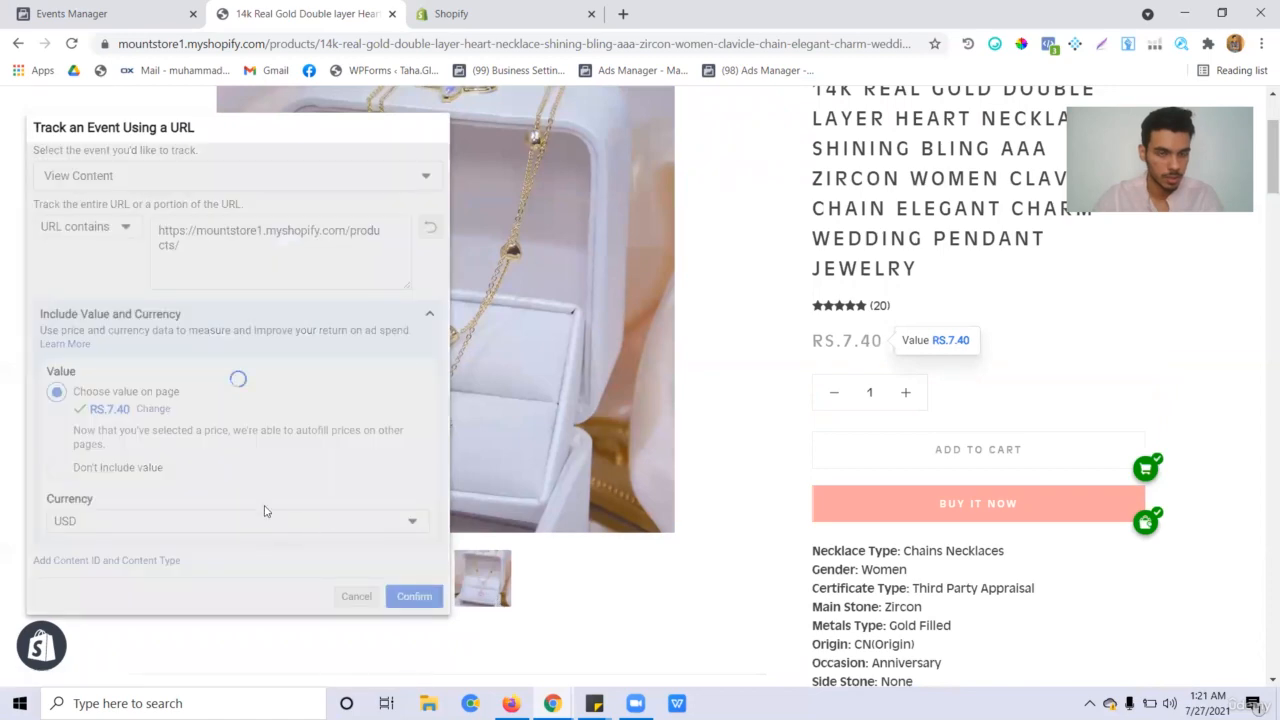
# Step: Check the new View Content event's trigger details and delete the event from this page
pyautogui.scroll(-2, 217, 283)
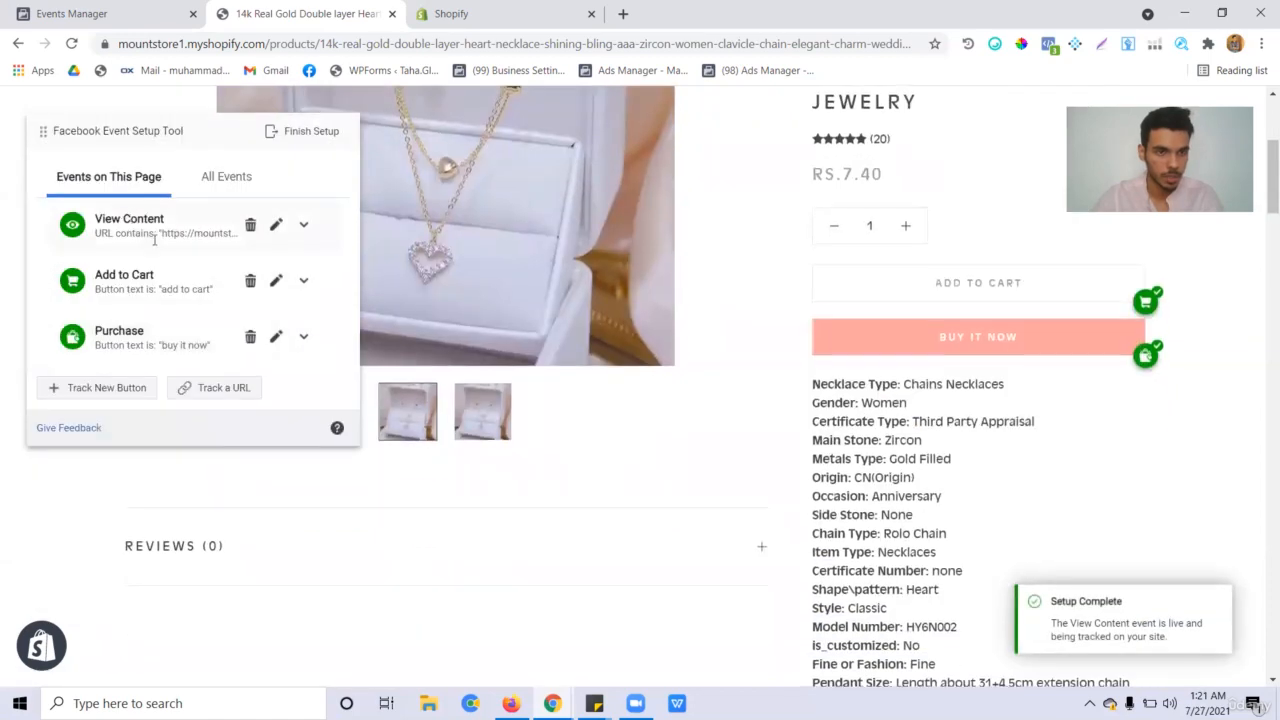
pyautogui.scroll(1, 148, 243)
pyautogui.click(141, 240)
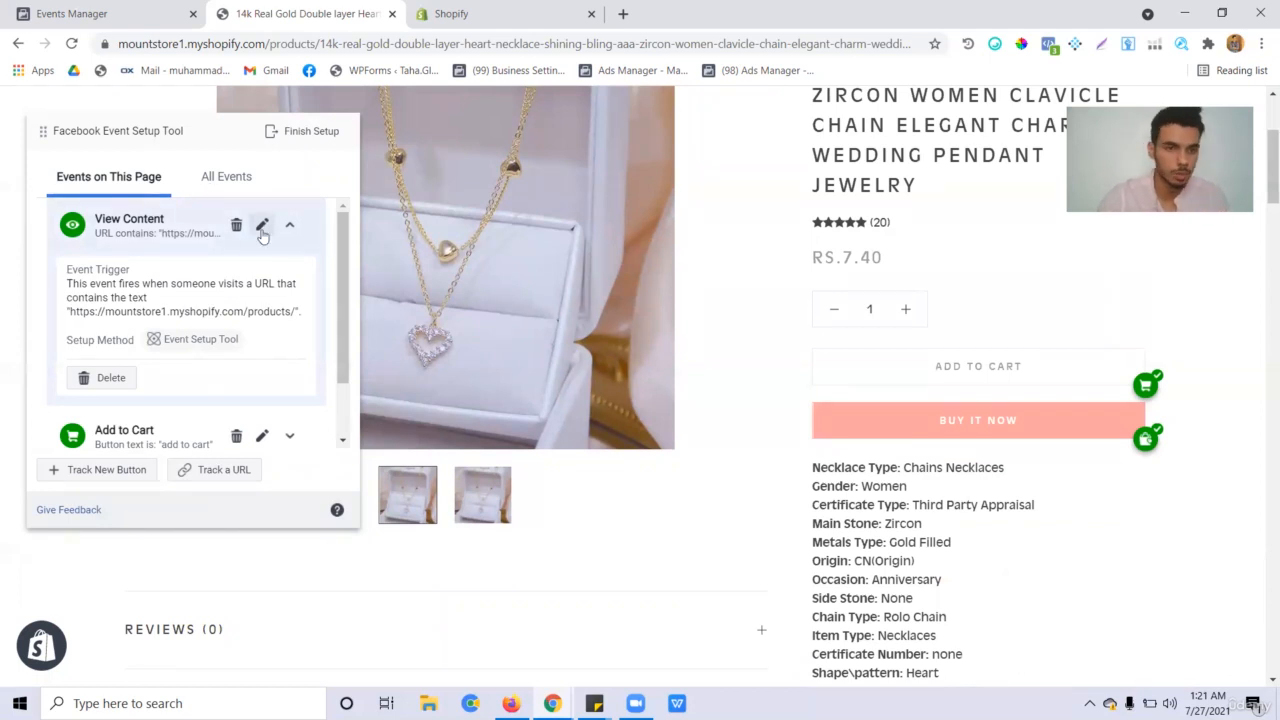
pyautogui.click(236, 224)
pyautogui.click(196, 224)
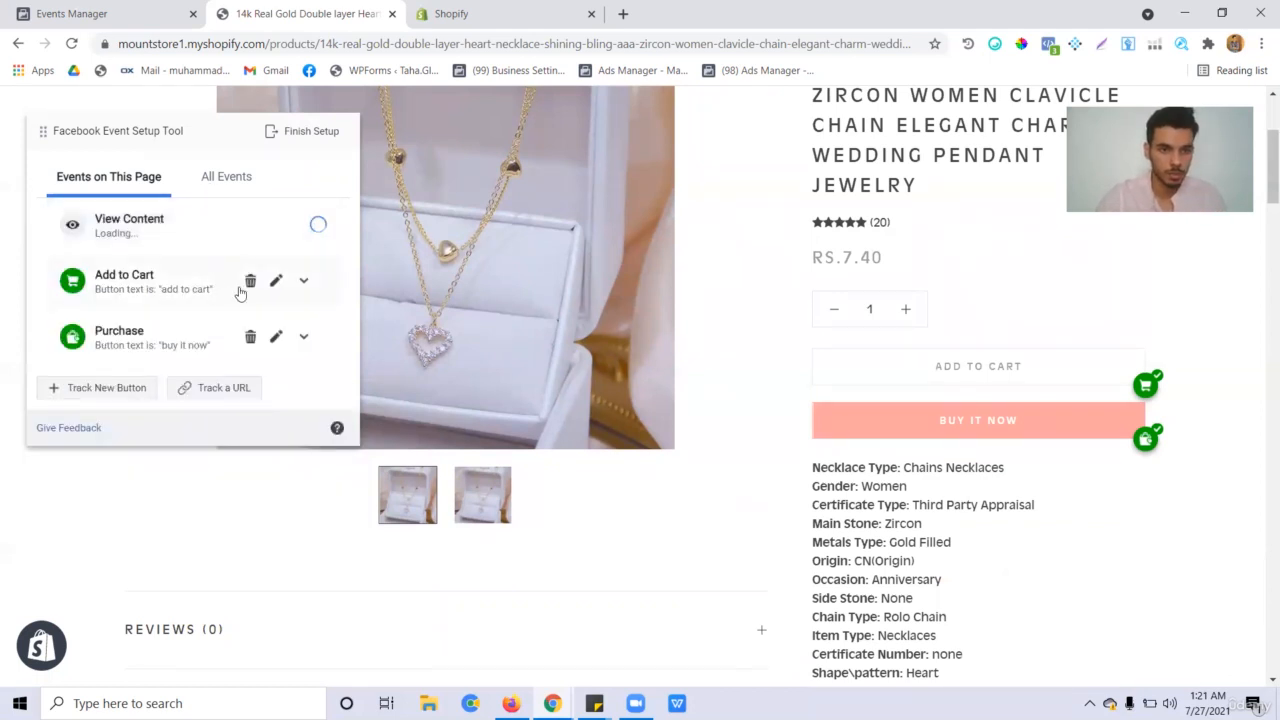
# Step: Delete the Add to Cart and Purchase button events from the product page
pyautogui.click(246, 280)
pyautogui.click(246, 222)
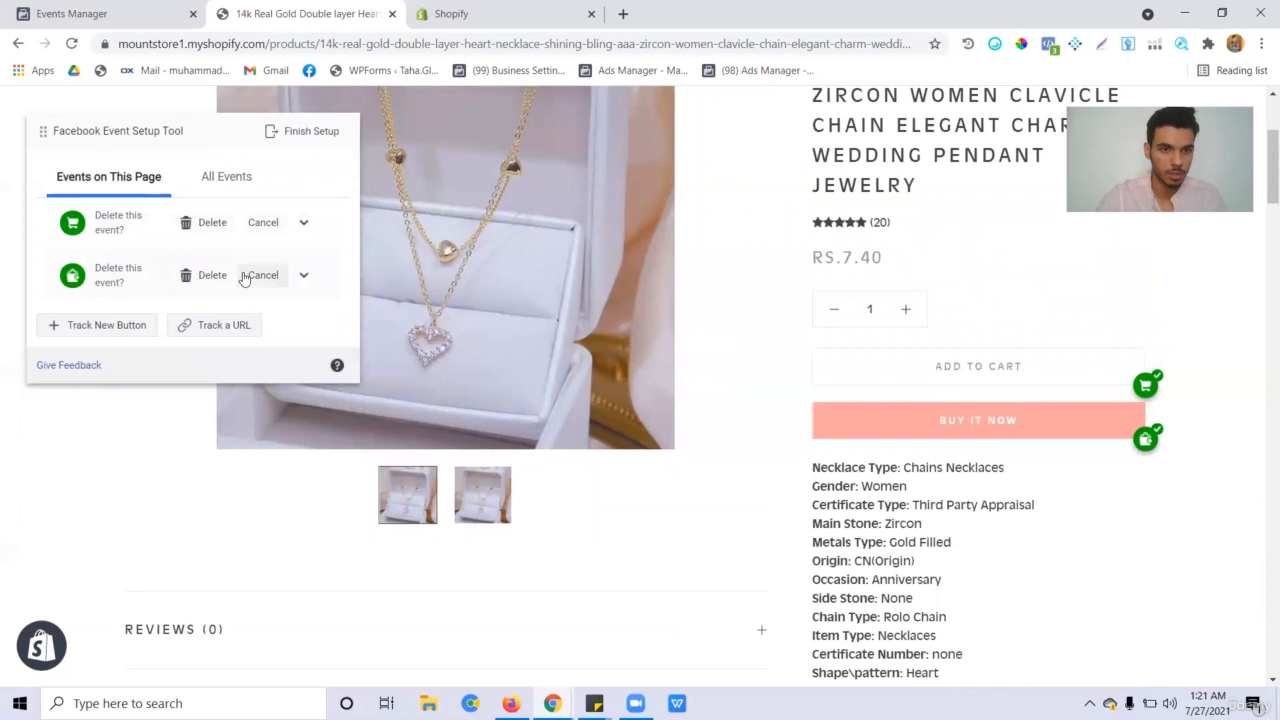
pyautogui.click(208, 222)
pyautogui.click(208, 276)
# Step: Delete the pixel's remaining Initiate Checkout and View Content URL events for petslove.store from the list of all events
pyautogui.click(232, 190)
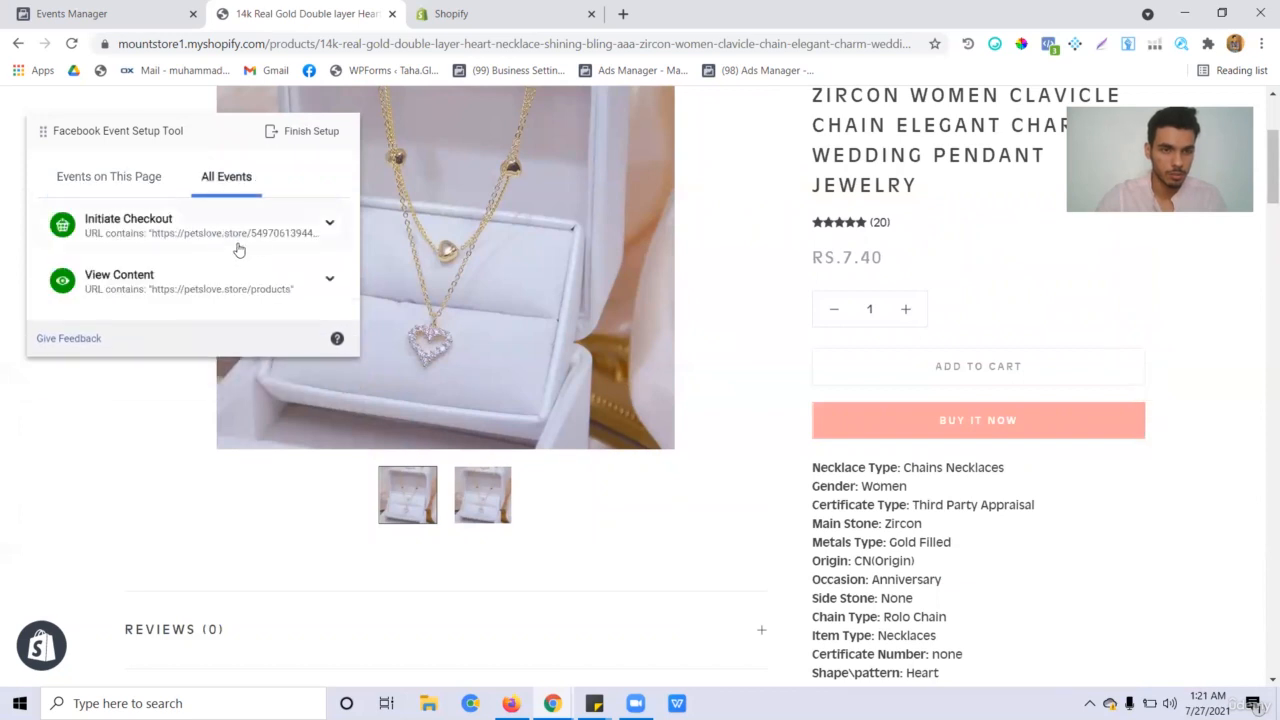
pyautogui.click(272, 252)
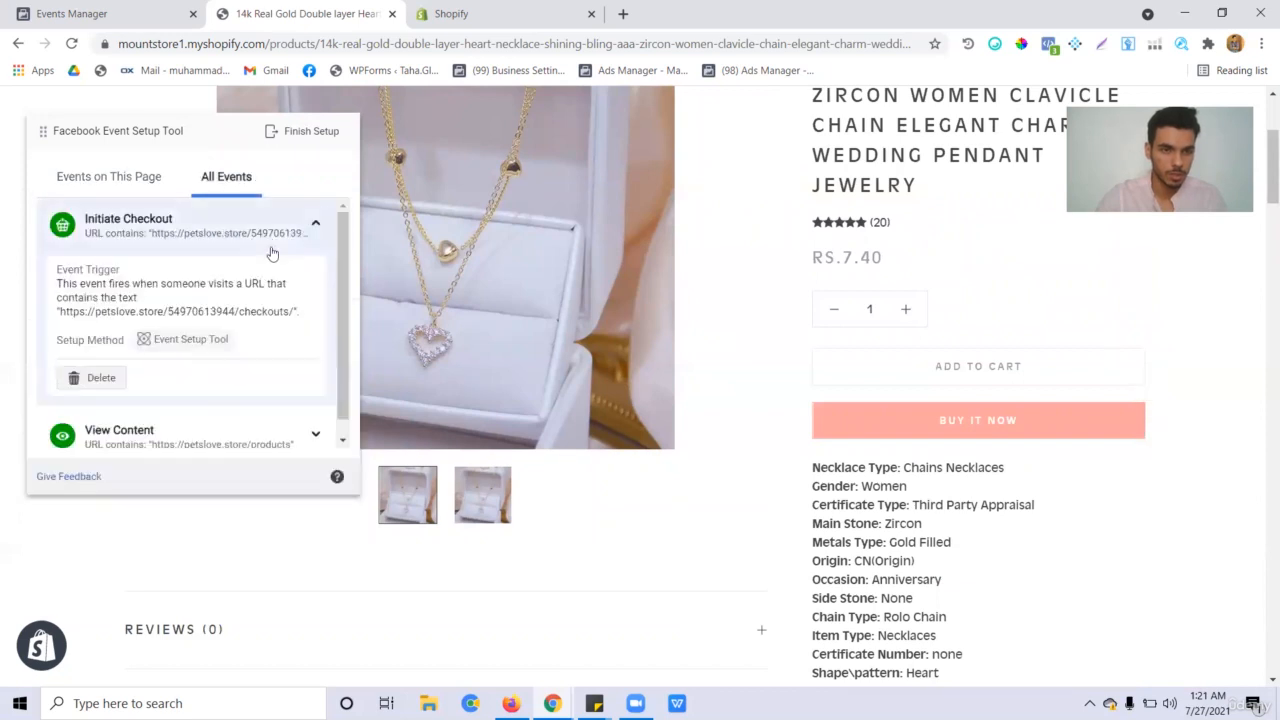
pyautogui.click(100, 378)
pyautogui.click(229, 378)
pyautogui.scroll(-3, 229, 300)
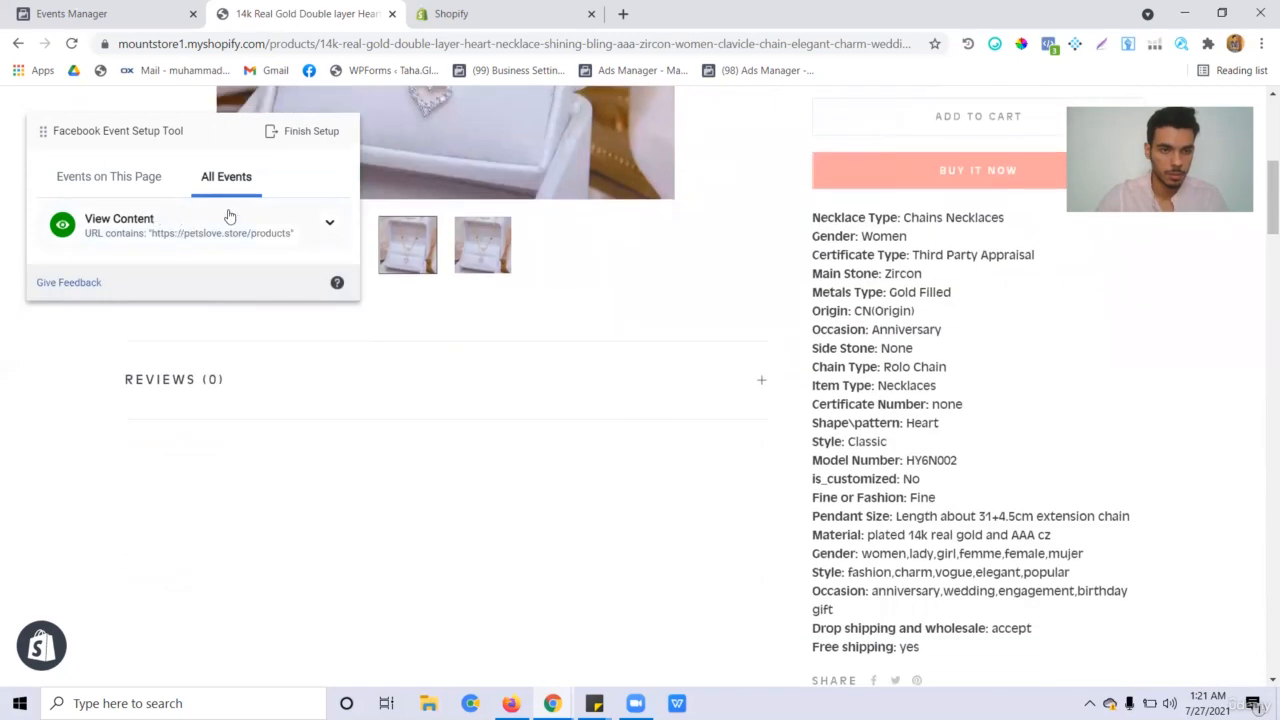
pyautogui.click(229, 217)
pyautogui.click(101, 363)
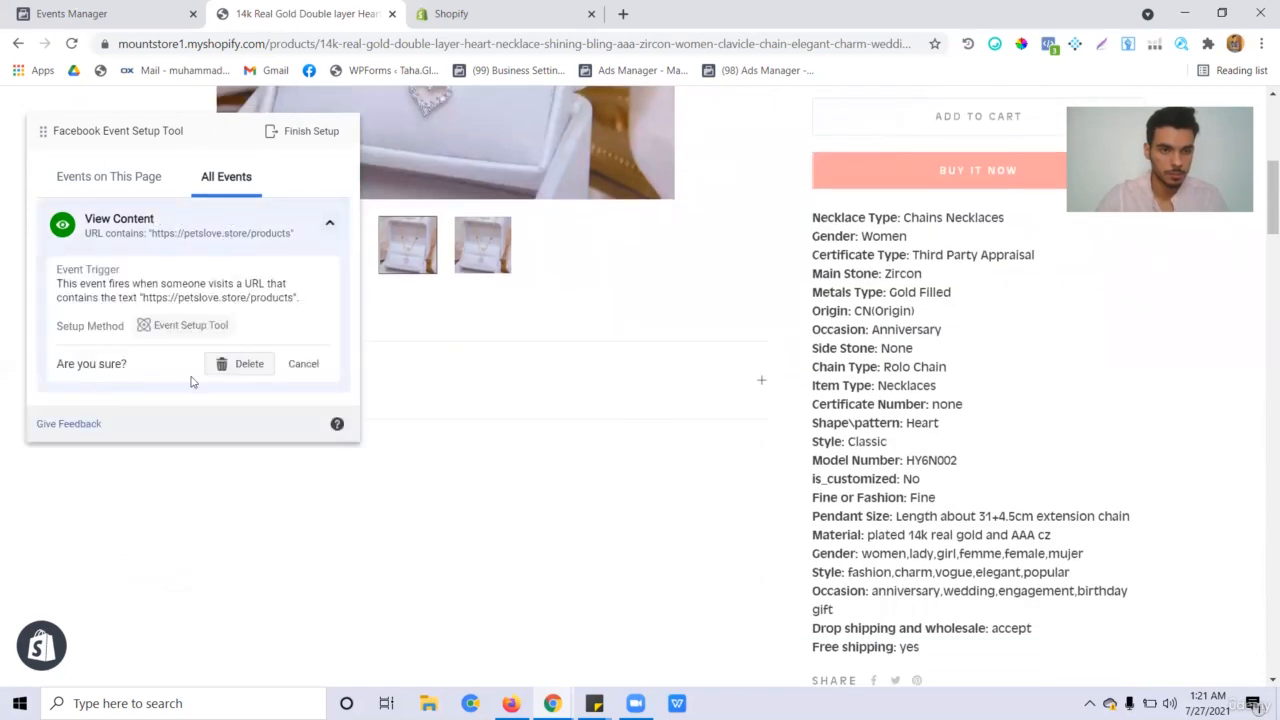
pyautogui.click(258, 366)
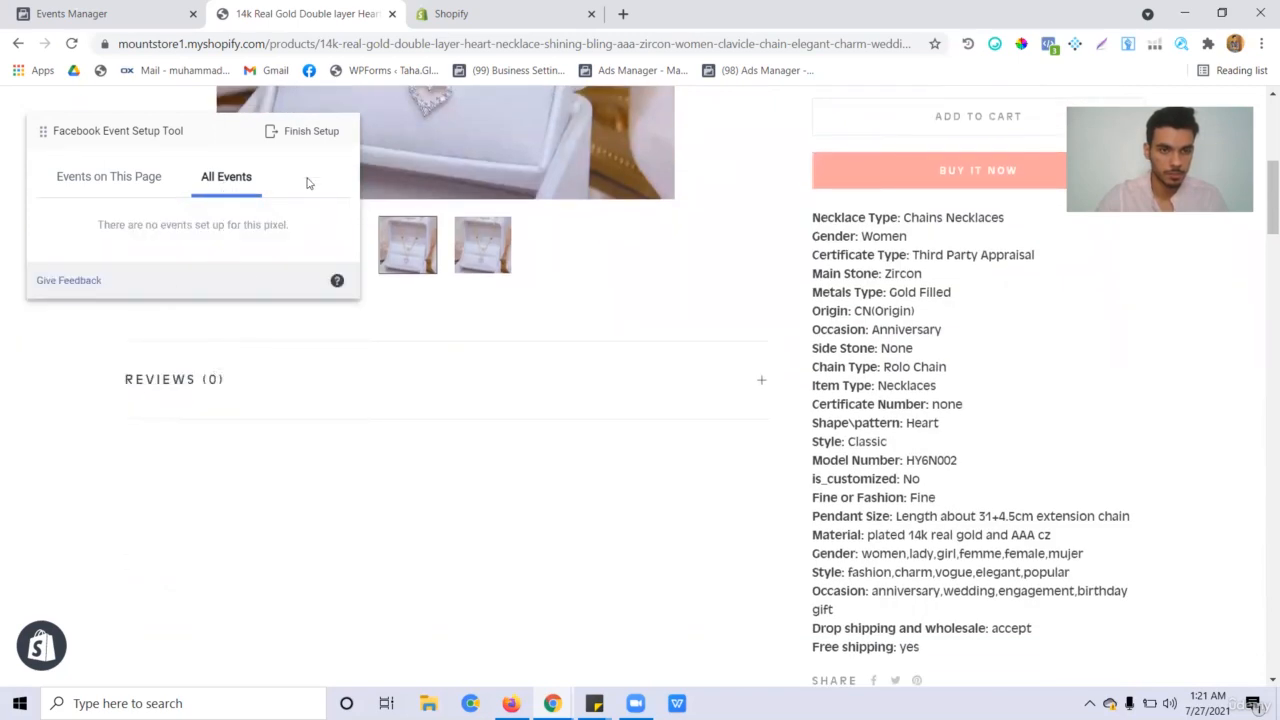
# Step: Finish the event setup and skip the feedback survey, choosing not to be asked again
pyautogui.click(300, 131)
pyautogui.click(845, 585)
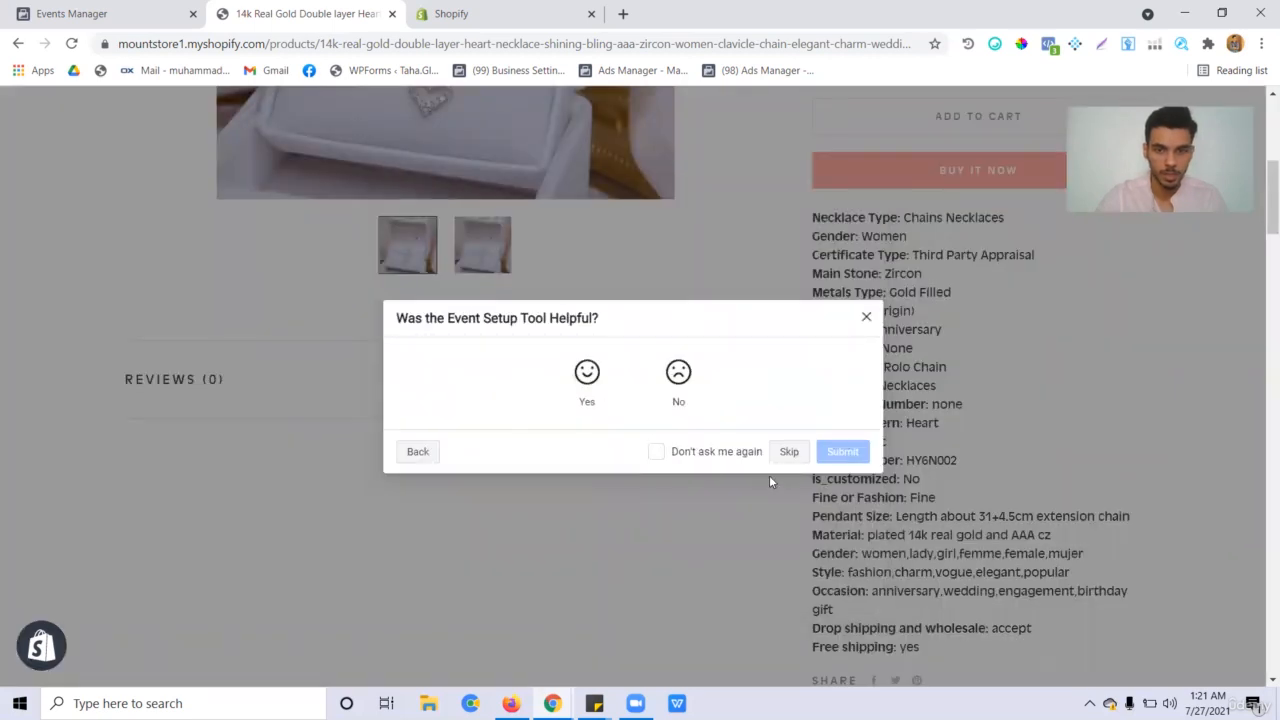
pyautogui.click(752, 455)
pyautogui.click(799, 457)
# Step: Switch on Track Events Automatically Without Code in the pixel's settings and read through its description
pyautogui.scroll(-2, 831, 394)
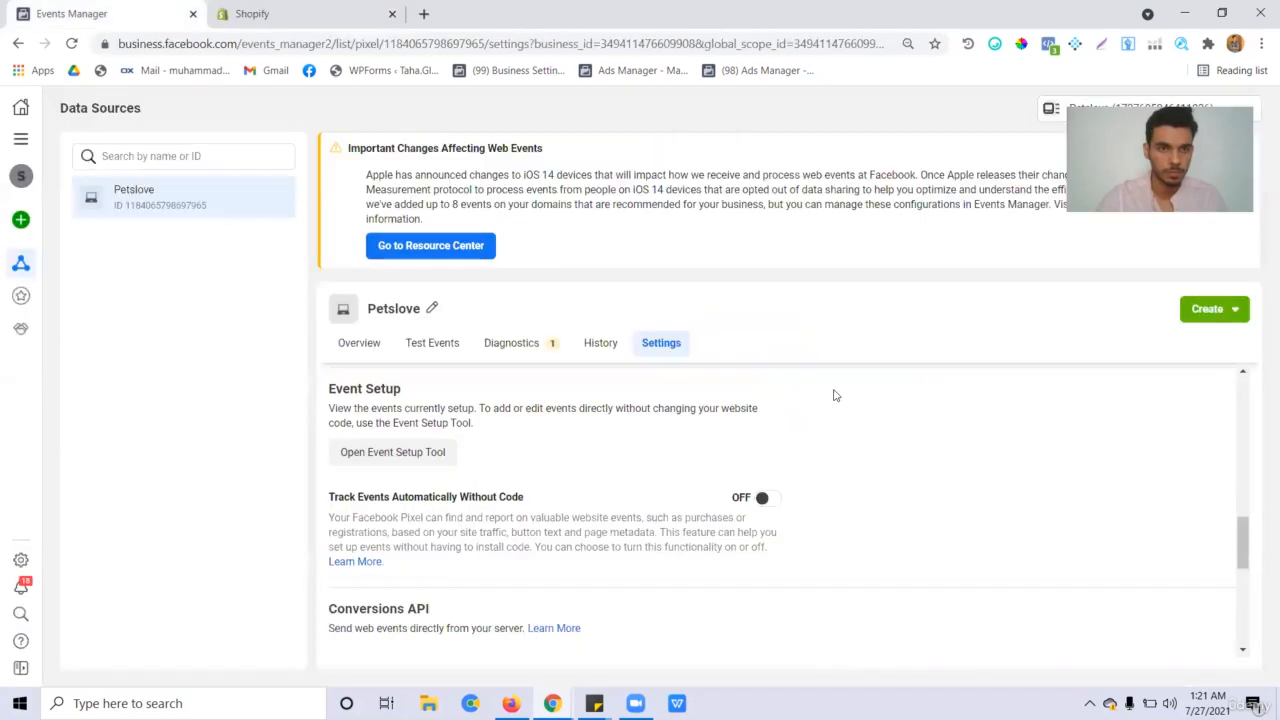
pyautogui.scroll(3, 800, 540)
pyautogui.scroll(3, 528, 489)
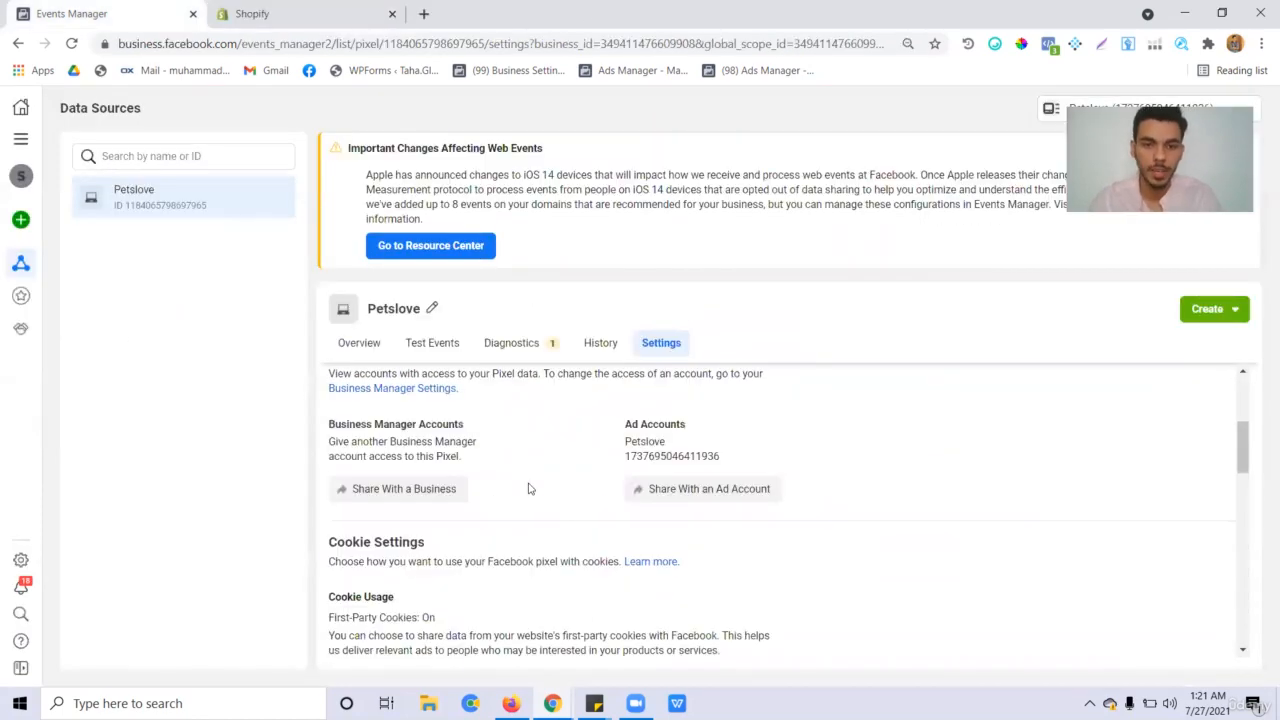
pyautogui.scroll(-1, 535, 495)
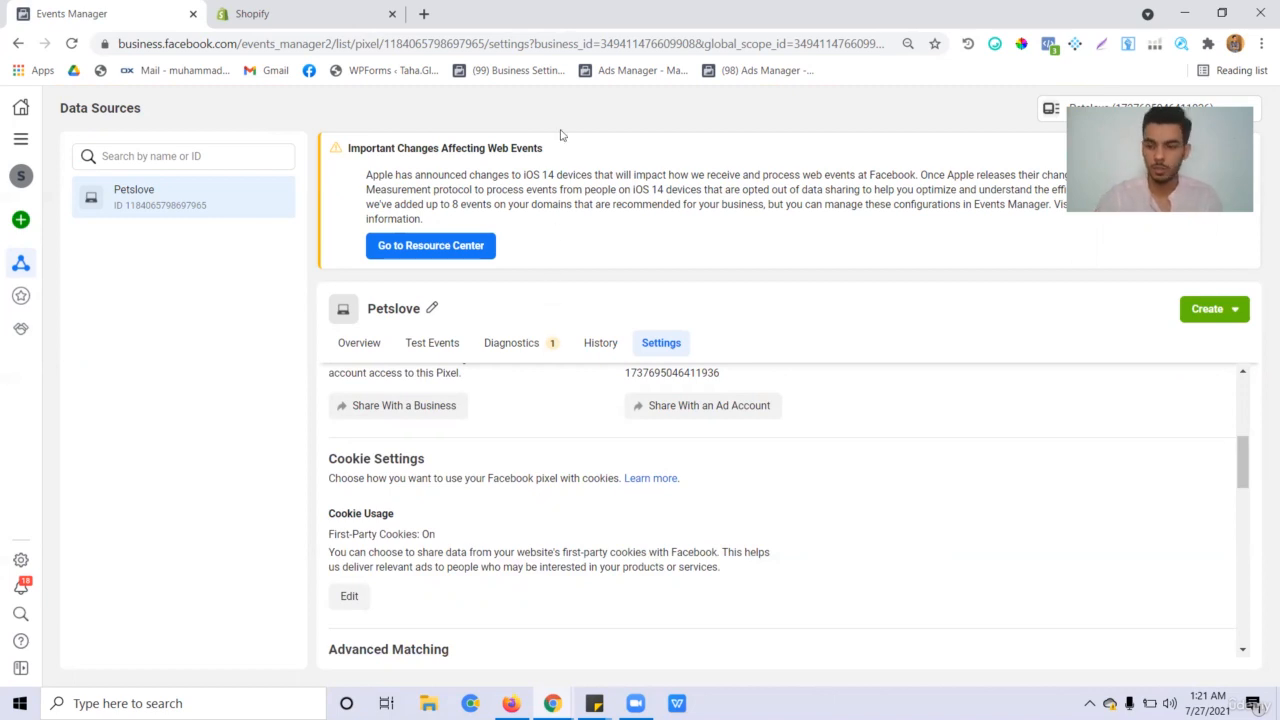
pyautogui.scroll(-5, 642, 522)
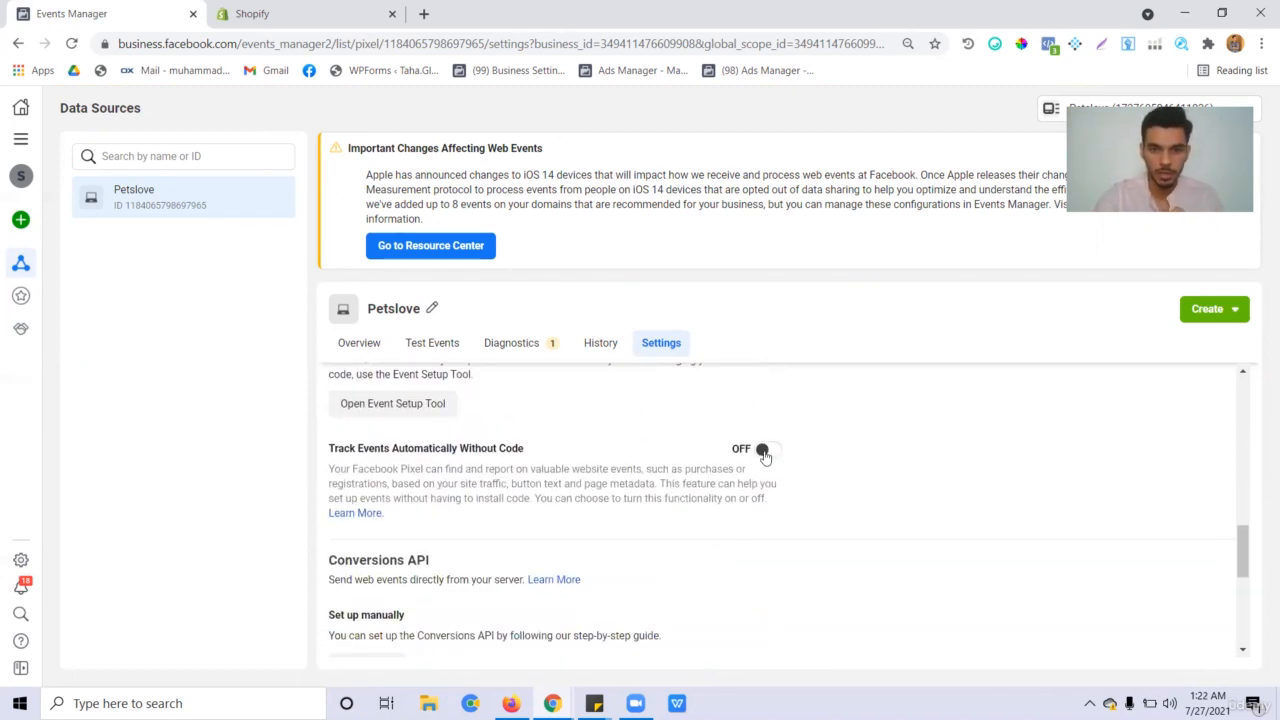
pyautogui.click(763, 452)
pyautogui.moveTo(358, 448); pyautogui.dragTo(524, 449)
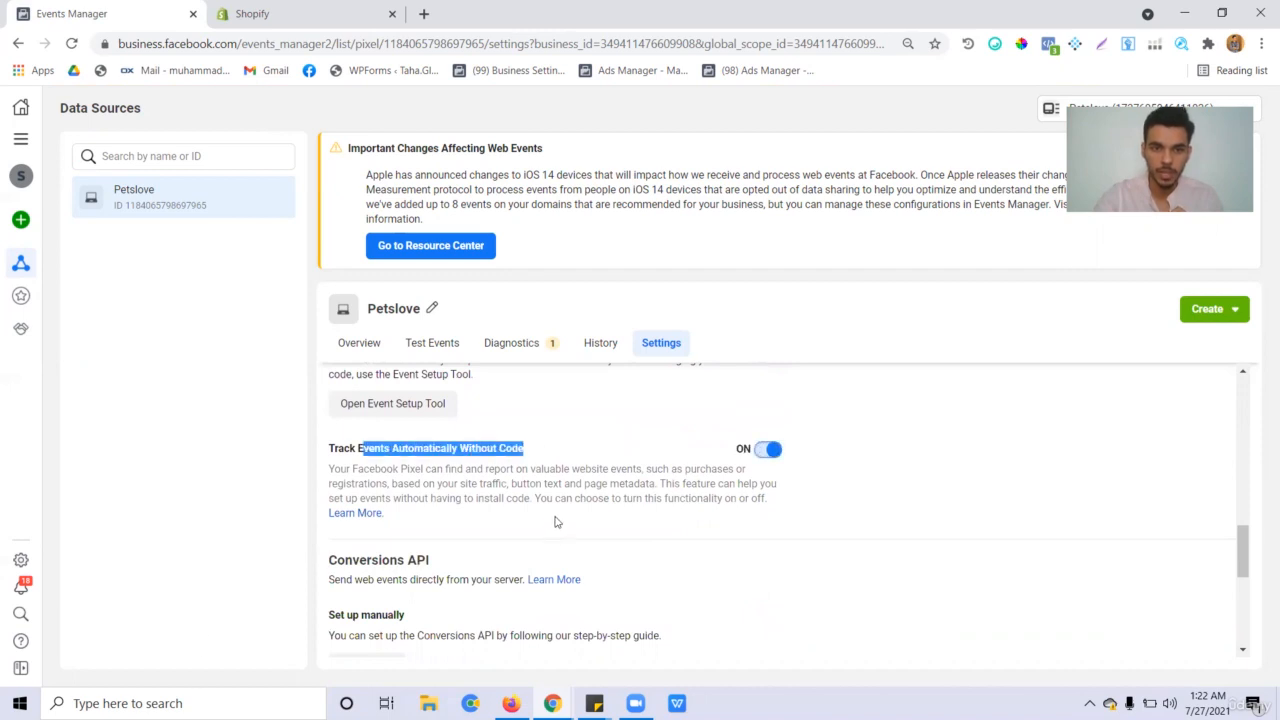
pyautogui.moveTo(553, 498); pyautogui.dragTo(561, 499)
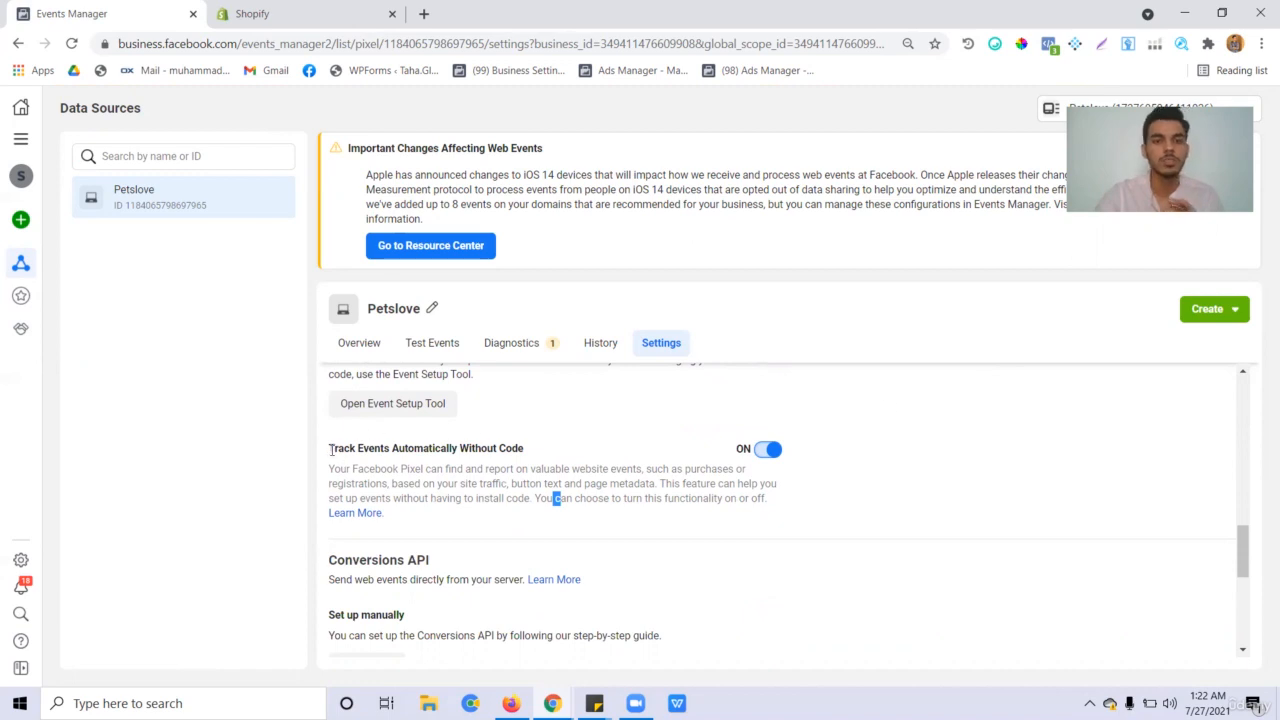
pyautogui.moveTo(332, 450); pyautogui.dragTo(510, 485)
pyautogui.moveTo(633, 484); pyautogui.dragTo(646, 484)
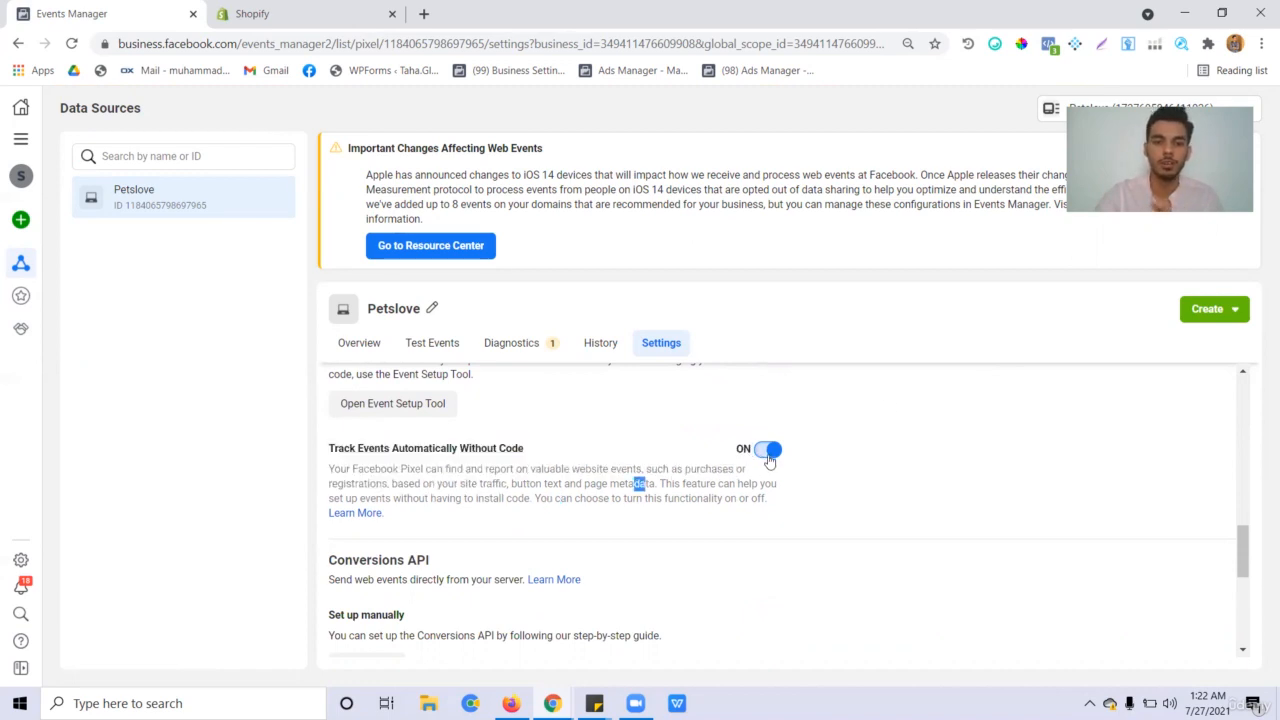
# Step: Open the pixel's event testing page and clear the previously received activity
pyautogui.click(445, 345)
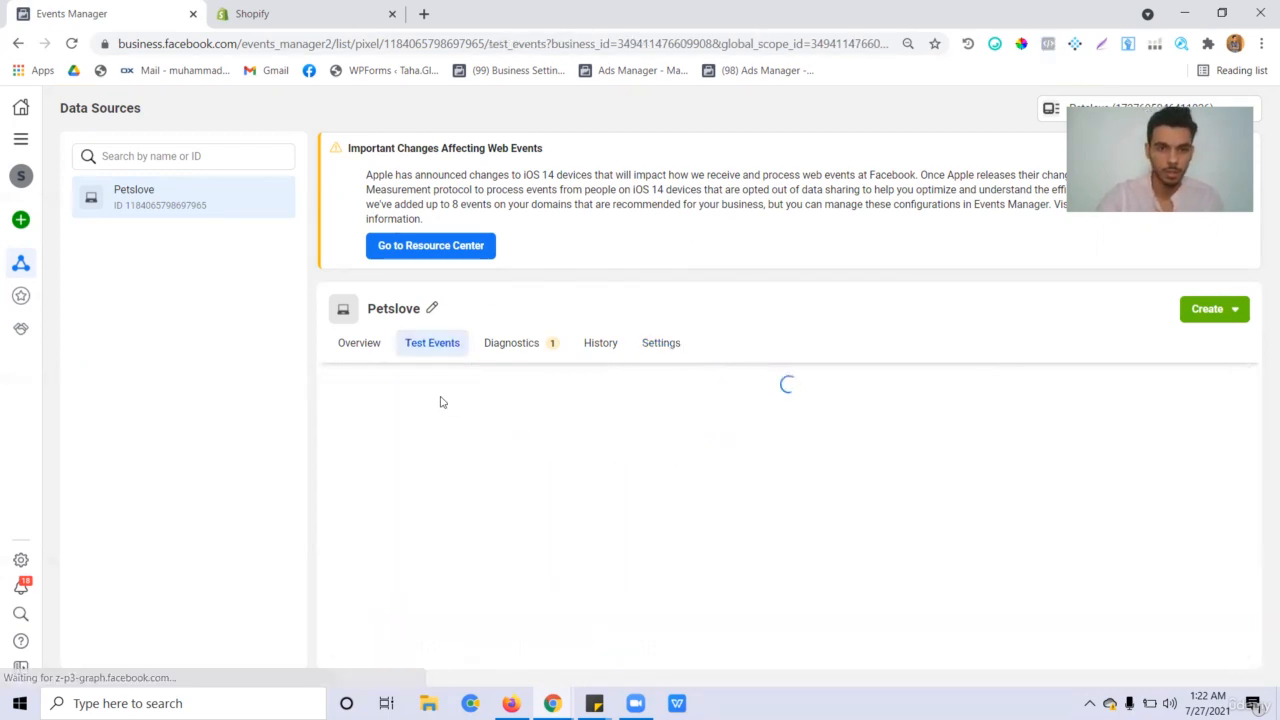
pyautogui.scroll(-2, 800, 500)
pyautogui.scroll(2, 723, 471)
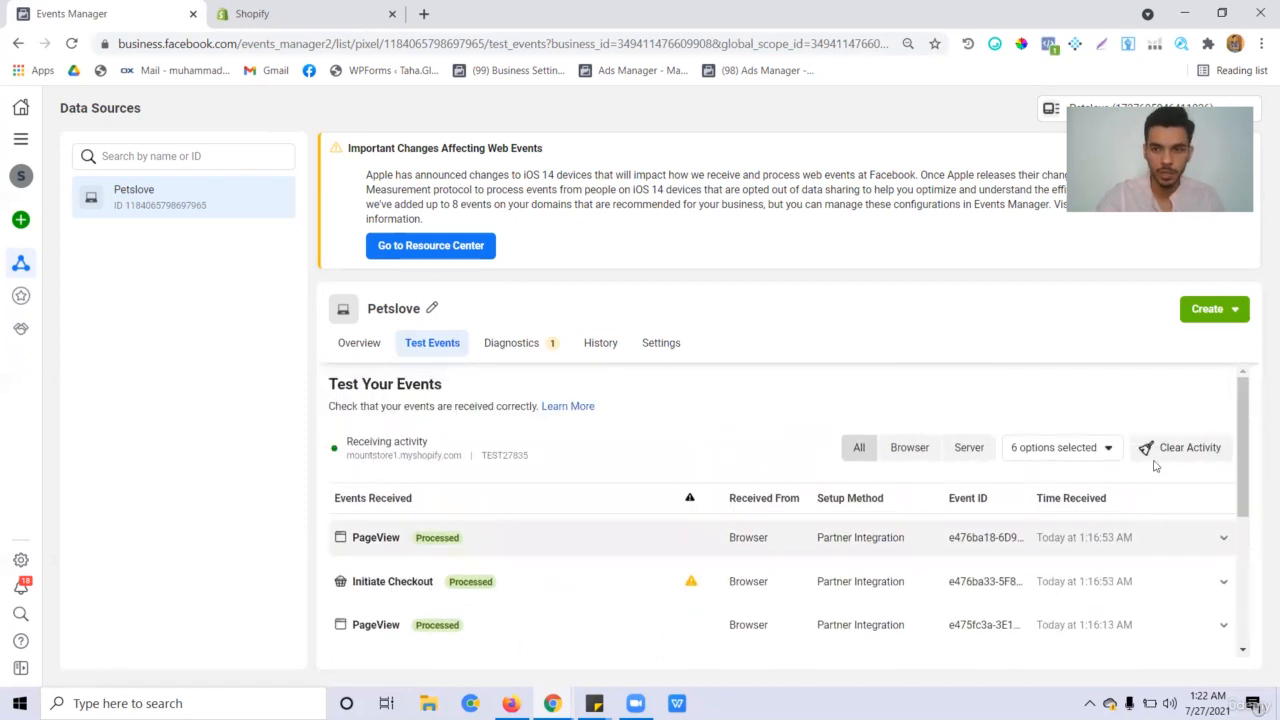
pyautogui.click(1178, 447)
pyautogui.click(790, 347)
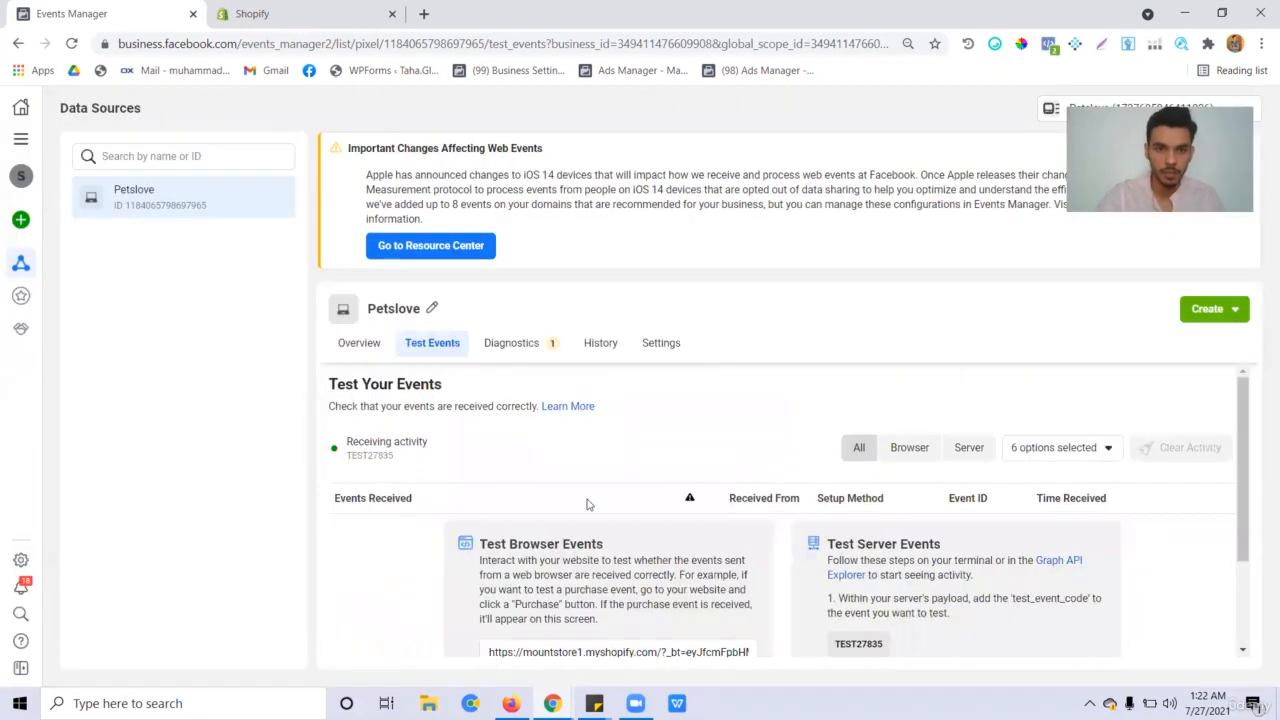
# Step: Open the store website through the browser event test and view the 14k gold double layer heart necklace product
pyautogui.scroll(-2, 600, 505)
pyautogui.click(745, 566)
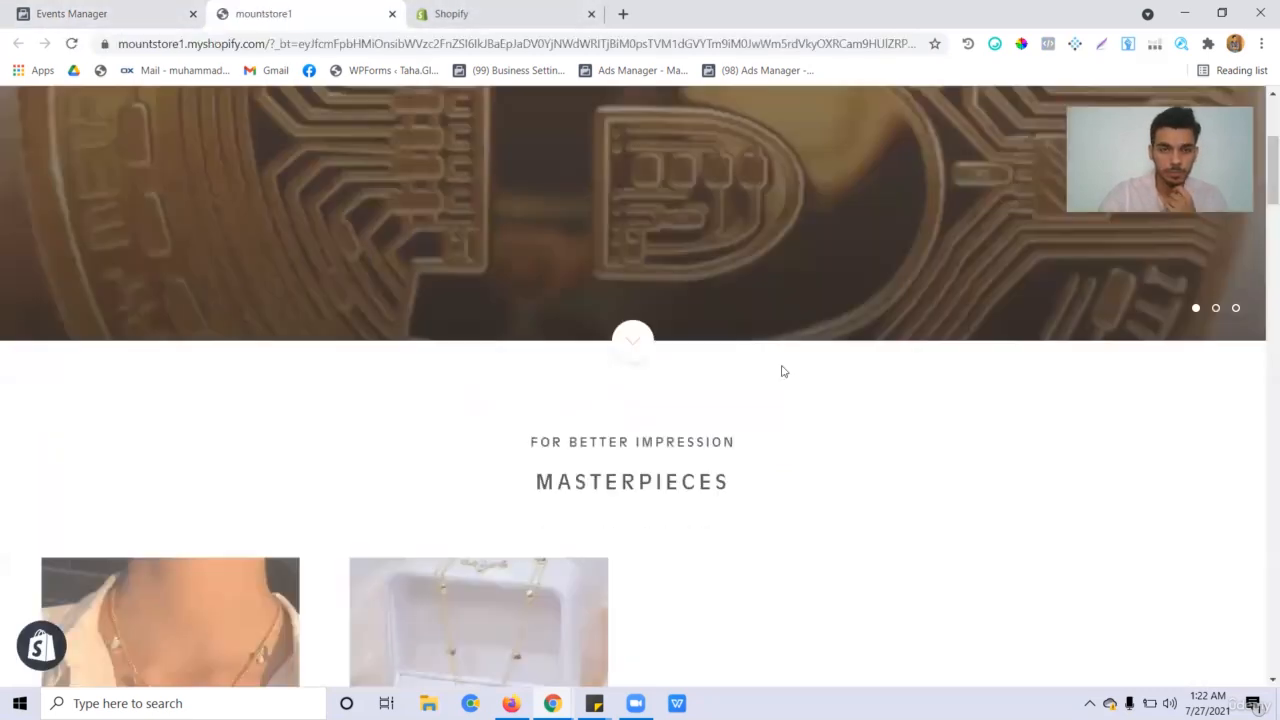
pyautogui.scroll(-5, 618, 408)
pyautogui.click(563, 440)
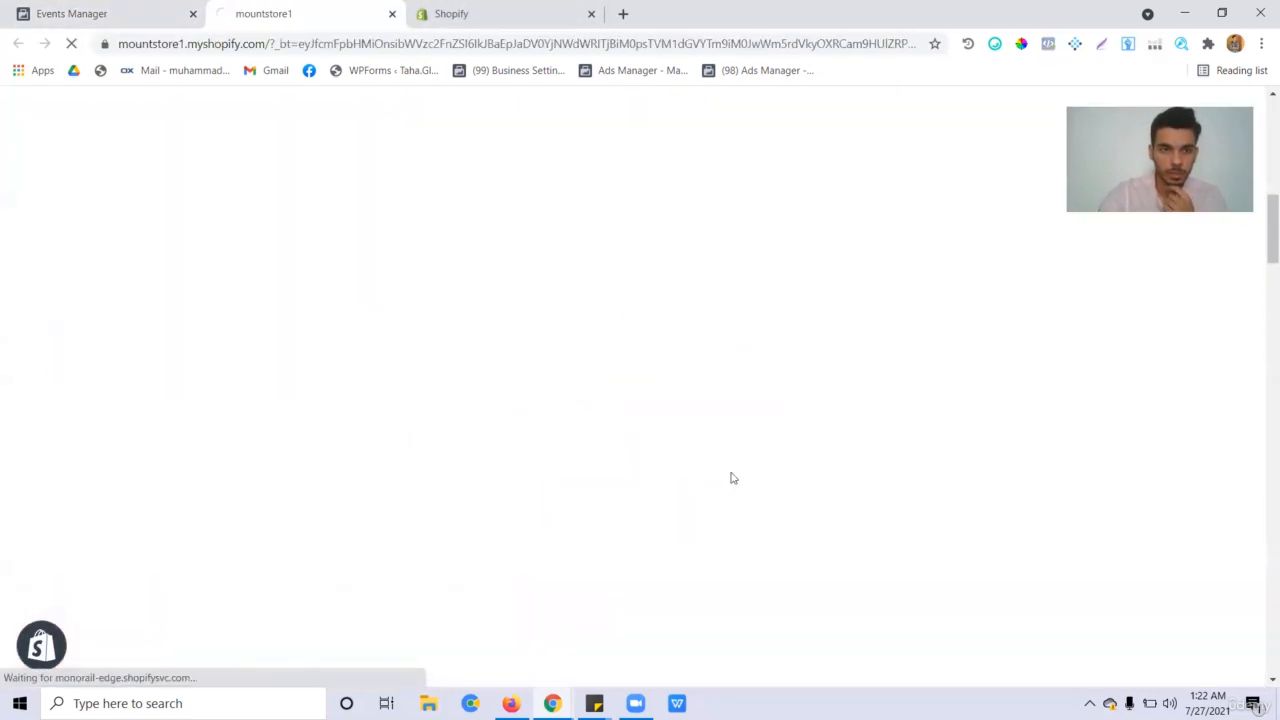
# Step: Add the necklace to the cart and proceed to checkout
pyautogui.scroll(-6, 791, 416)
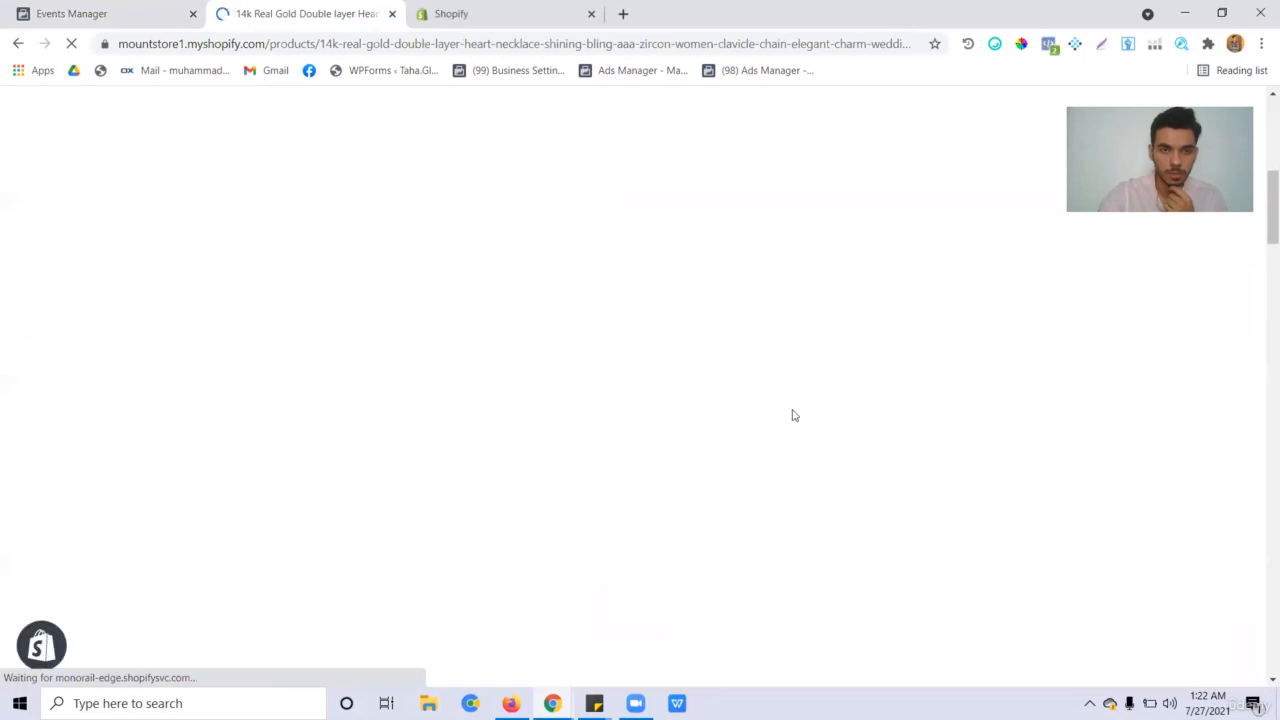
pyautogui.scroll(3, 1120, 357)
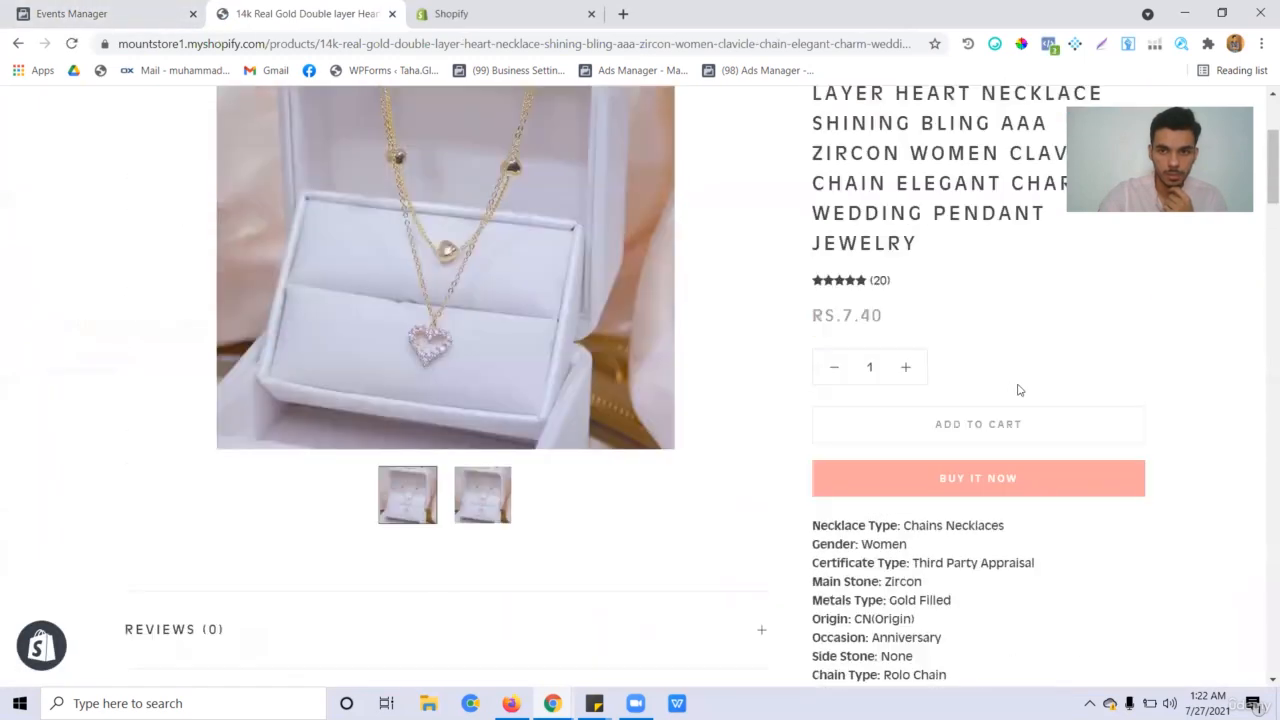
pyautogui.click(984, 424)
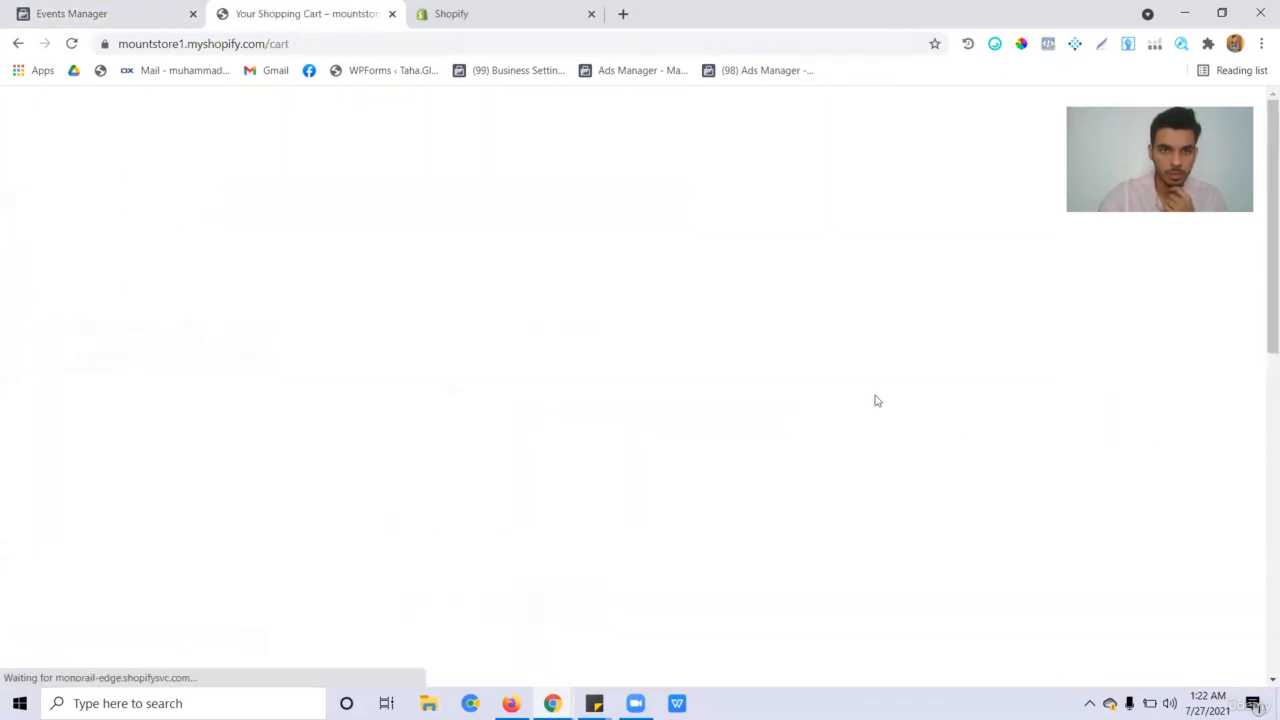
pyautogui.scroll(-3, 575, 379)
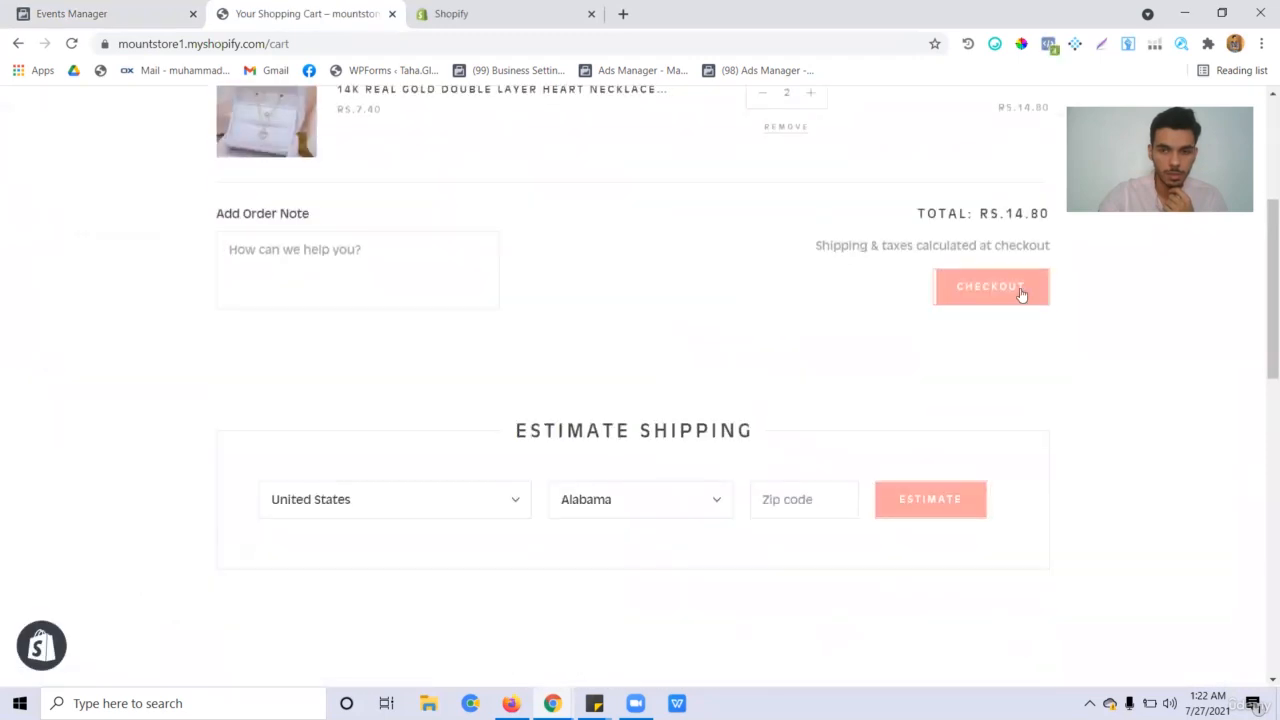
# Step: Return to Events Manager and review the browser events received from the store visit
pyautogui.click(181, 12)
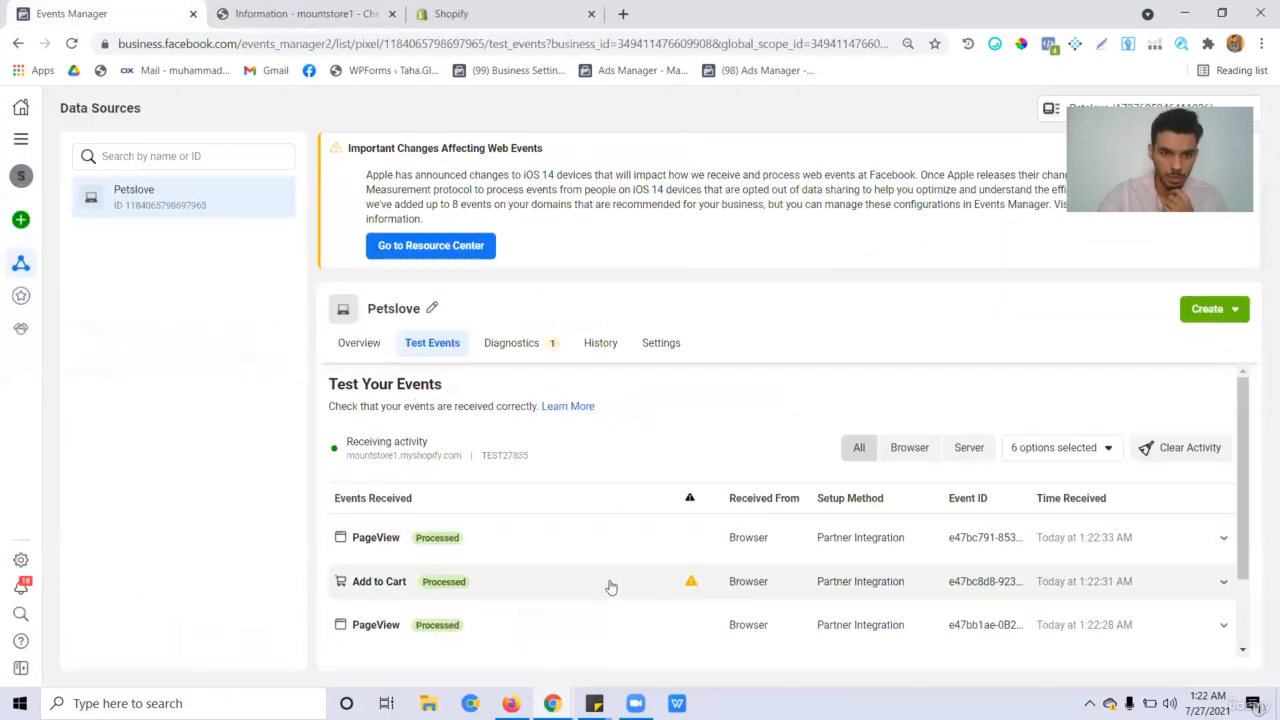
pyautogui.scroll(1, 565, 505)
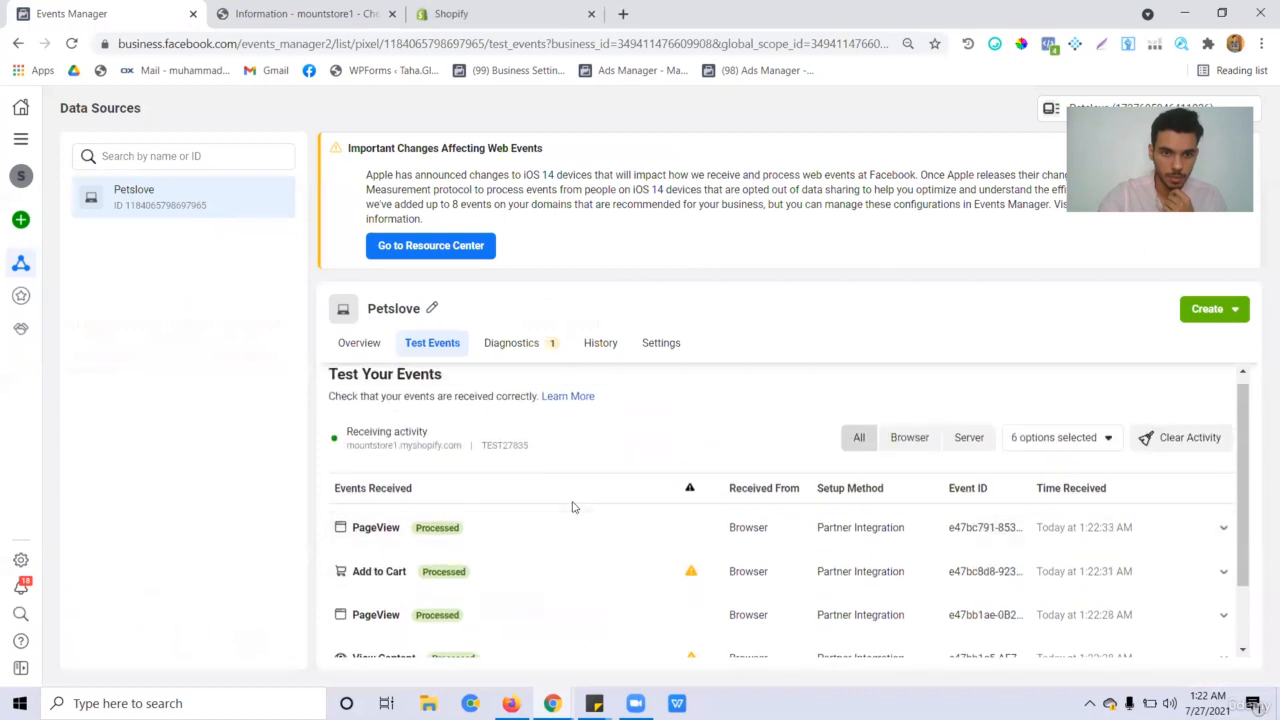
pyautogui.scroll(-1, 700, 580)
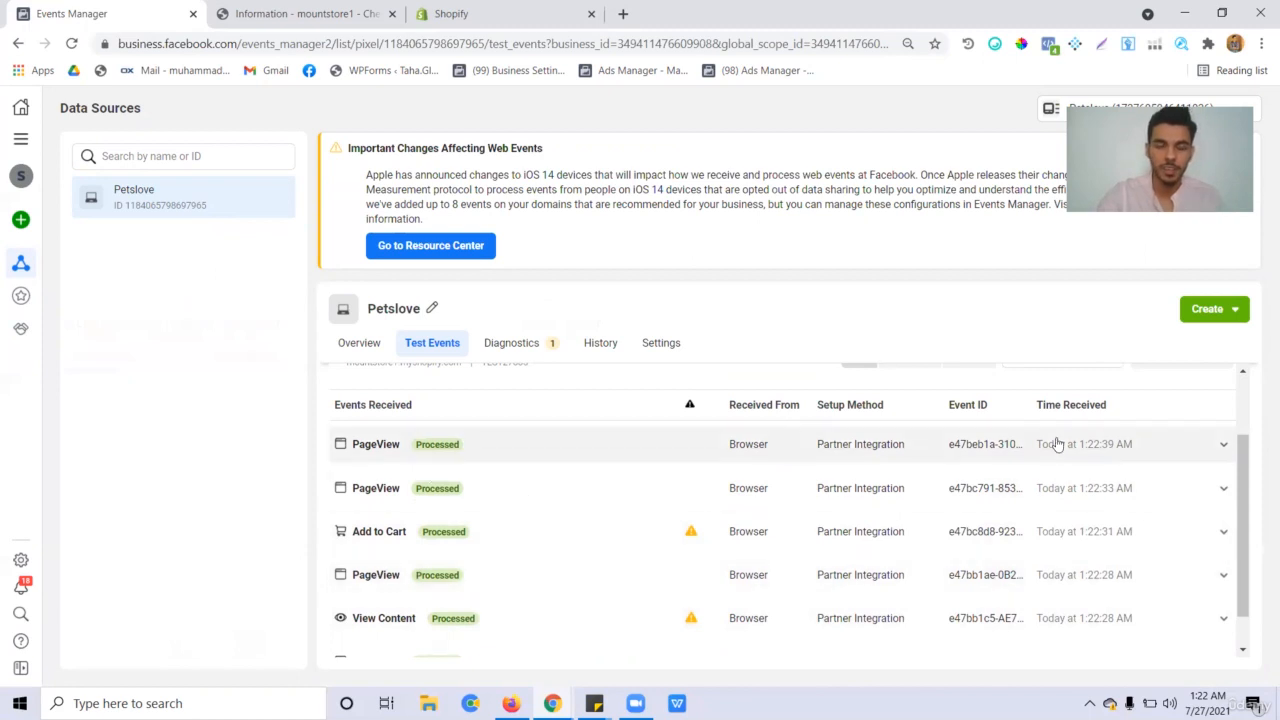
# Step: Go back to the pixel's settings and enable Track Events Automatically Without Code
pyautogui.click(659, 343)
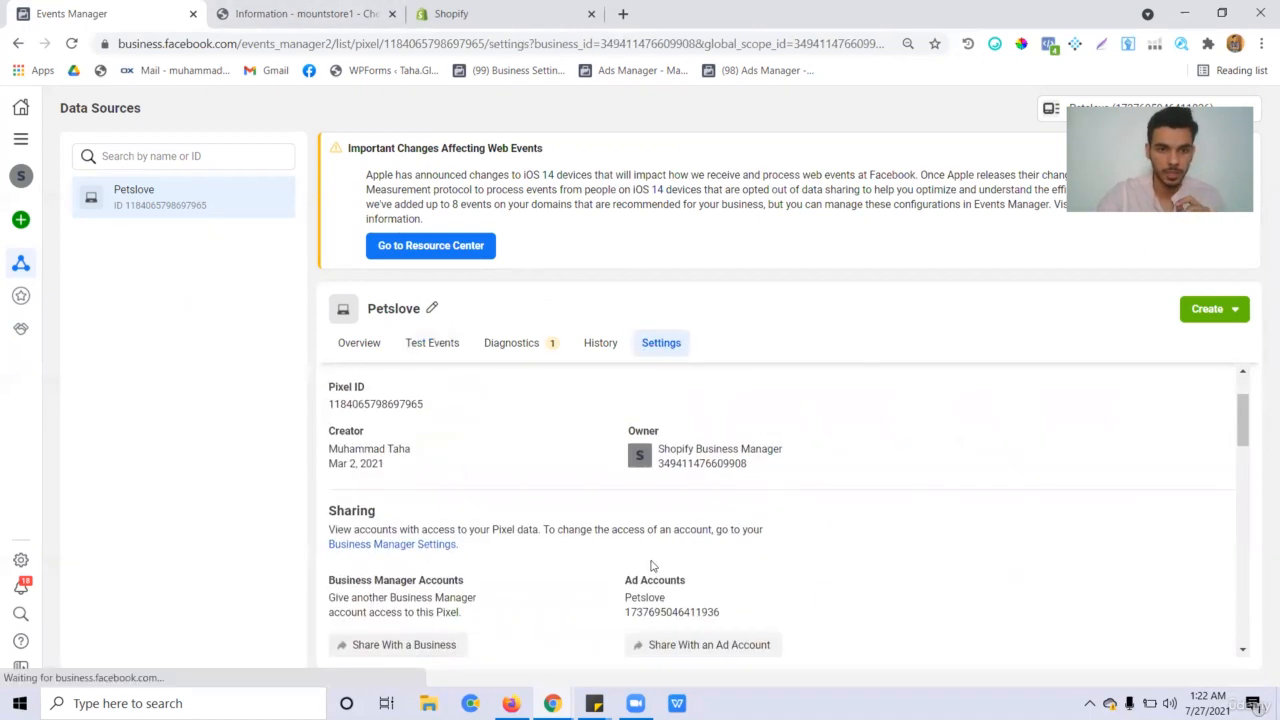
pyautogui.scroll(-10, 606, 520)
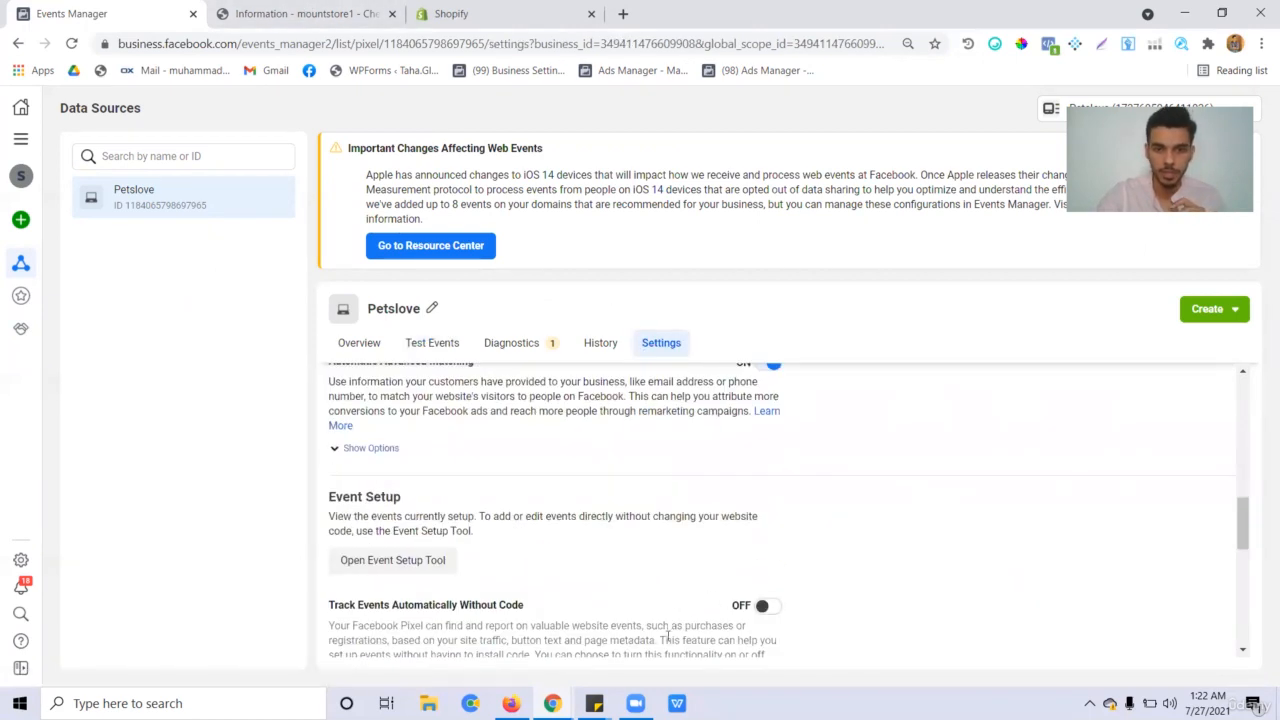
pyautogui.scroll(-3, 689, 491)
pyautogui.scroll(3, 810, 654)
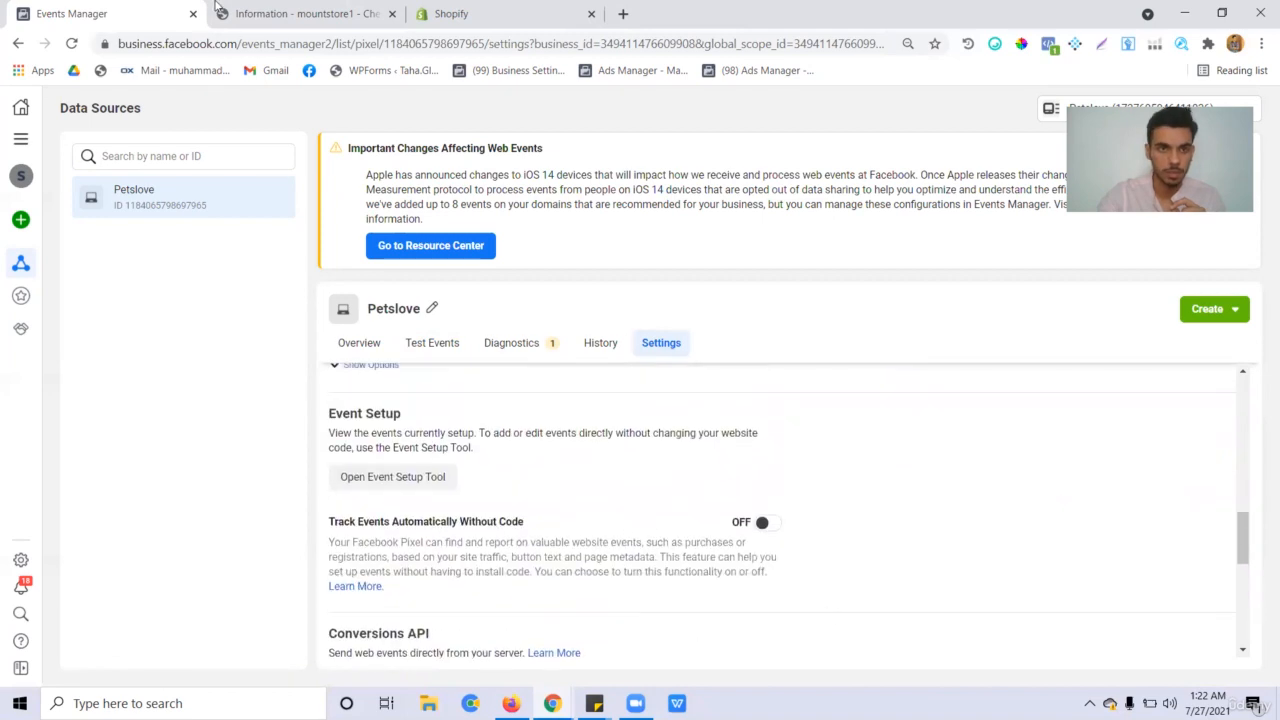
pyautogui.click(768, 522)
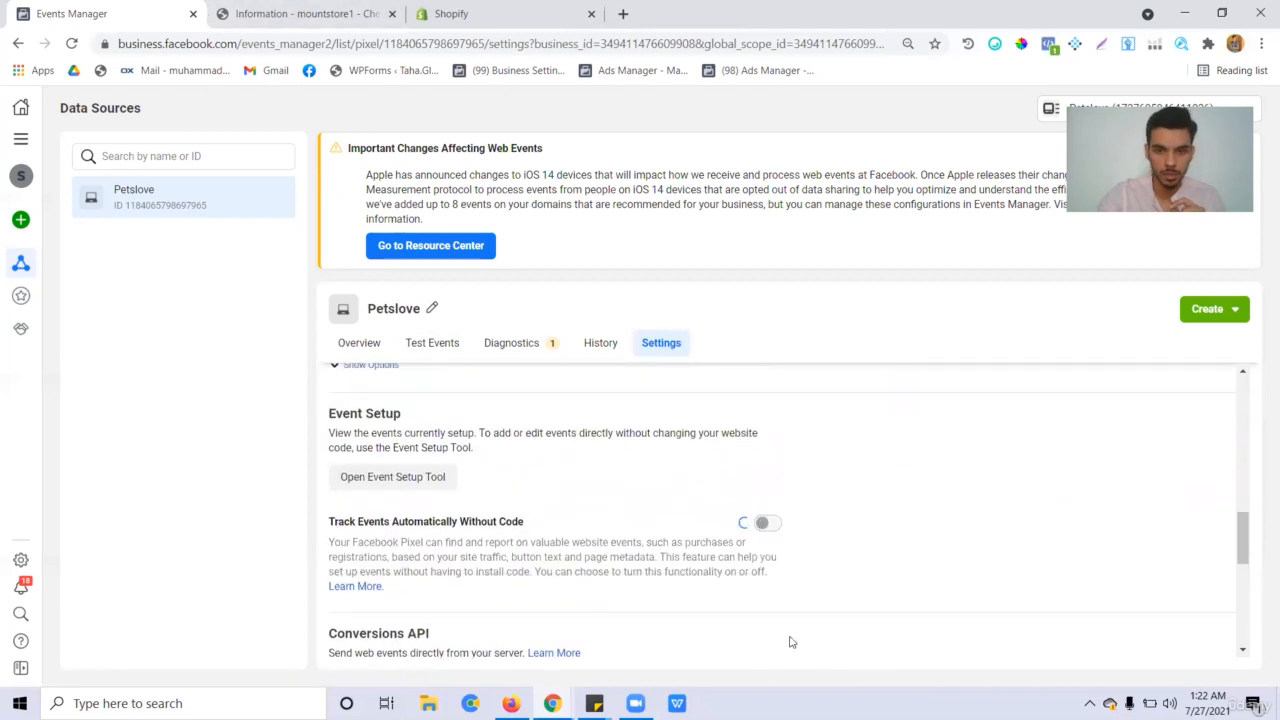
pyautogui.scroll(-5, 650, 580)
pyautogui.scroll(4, 677, 586)
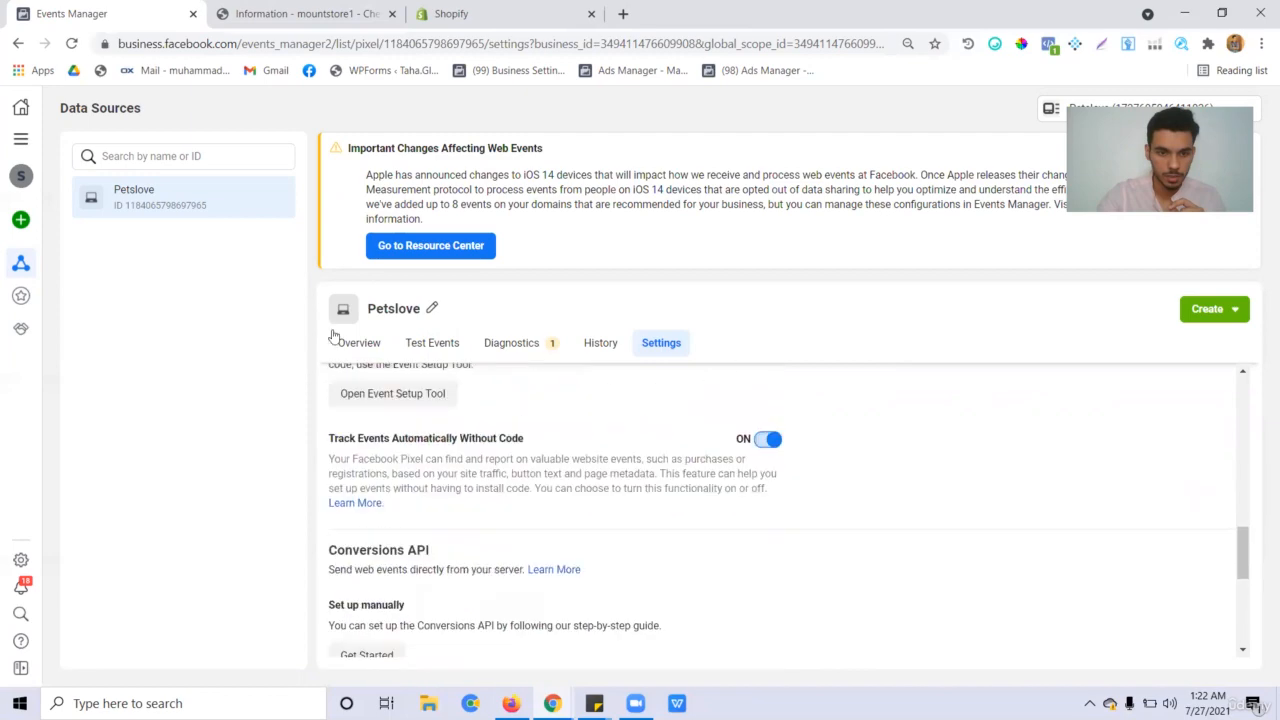
# Step: Look over the pixel's overview and settings, and recheck the list of received test events
pyautogui.click(352, 340)
pyautogui.scroll(-1, 460, 391)
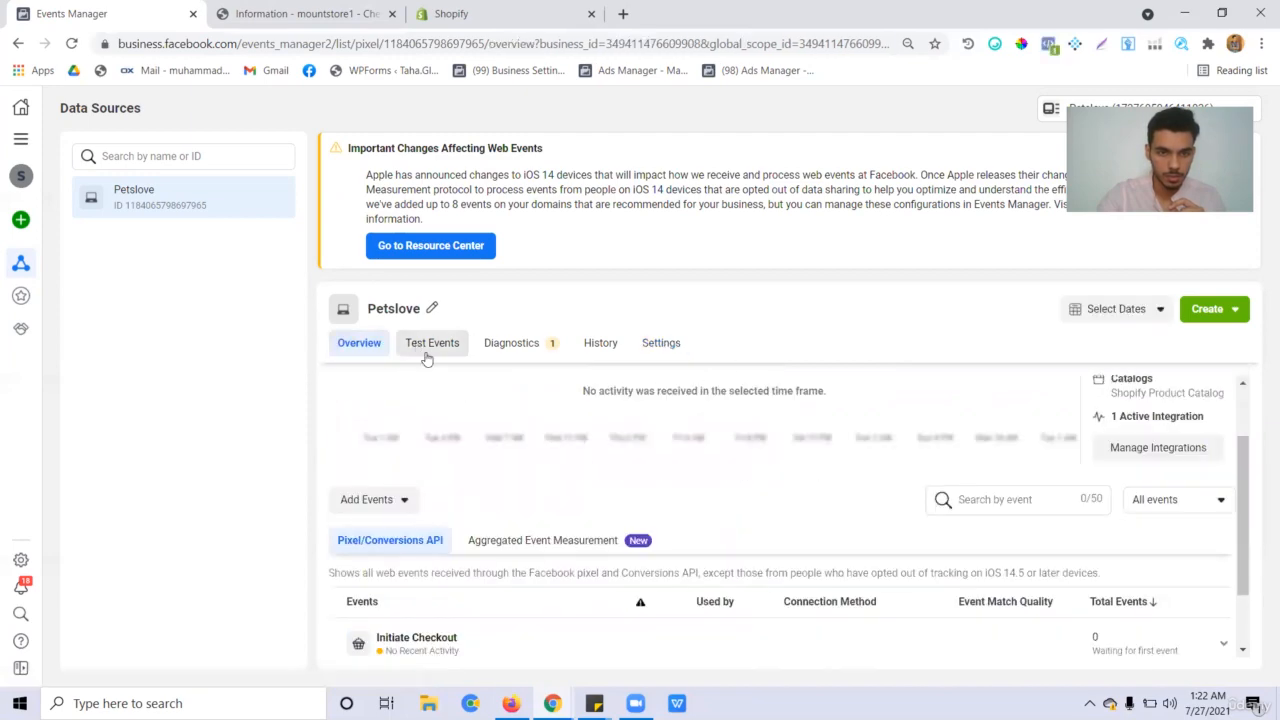
pyautogui.click(430, 345)
pyautogui.click(663, 350)
pyautogui.scroll(-6, 770, 550)
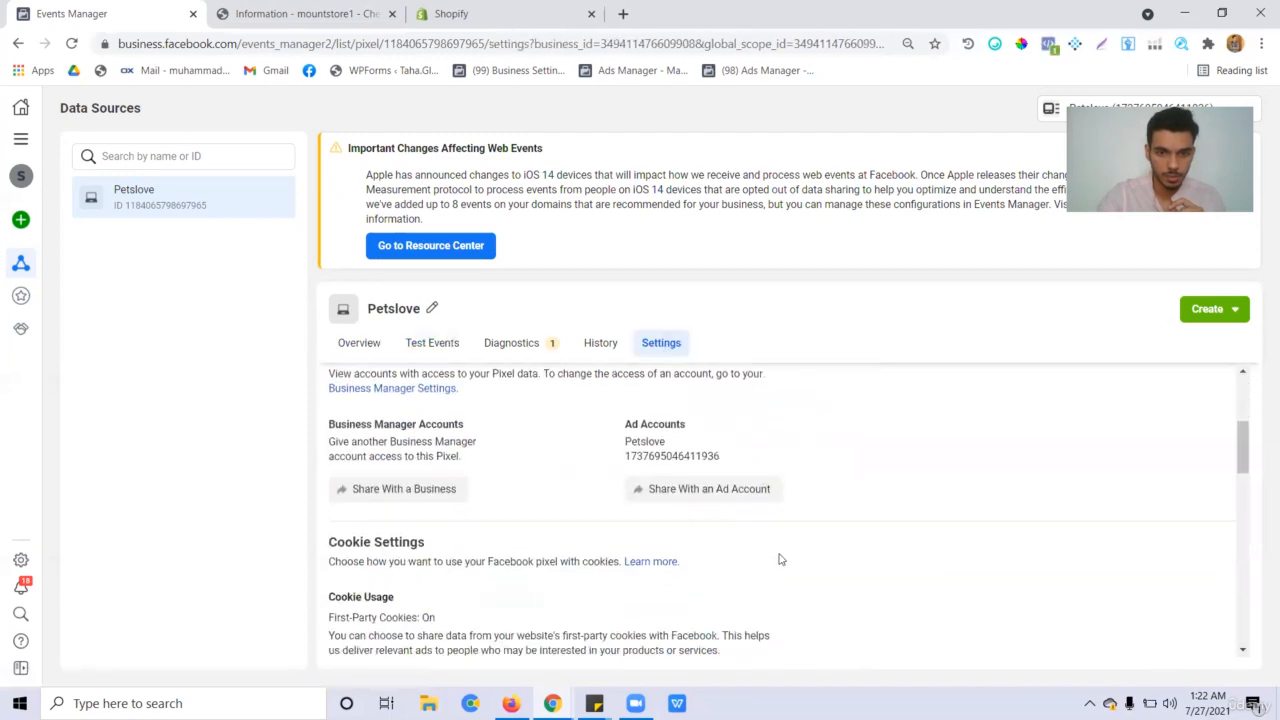
pyautogui.scroll(3, 781, 559)
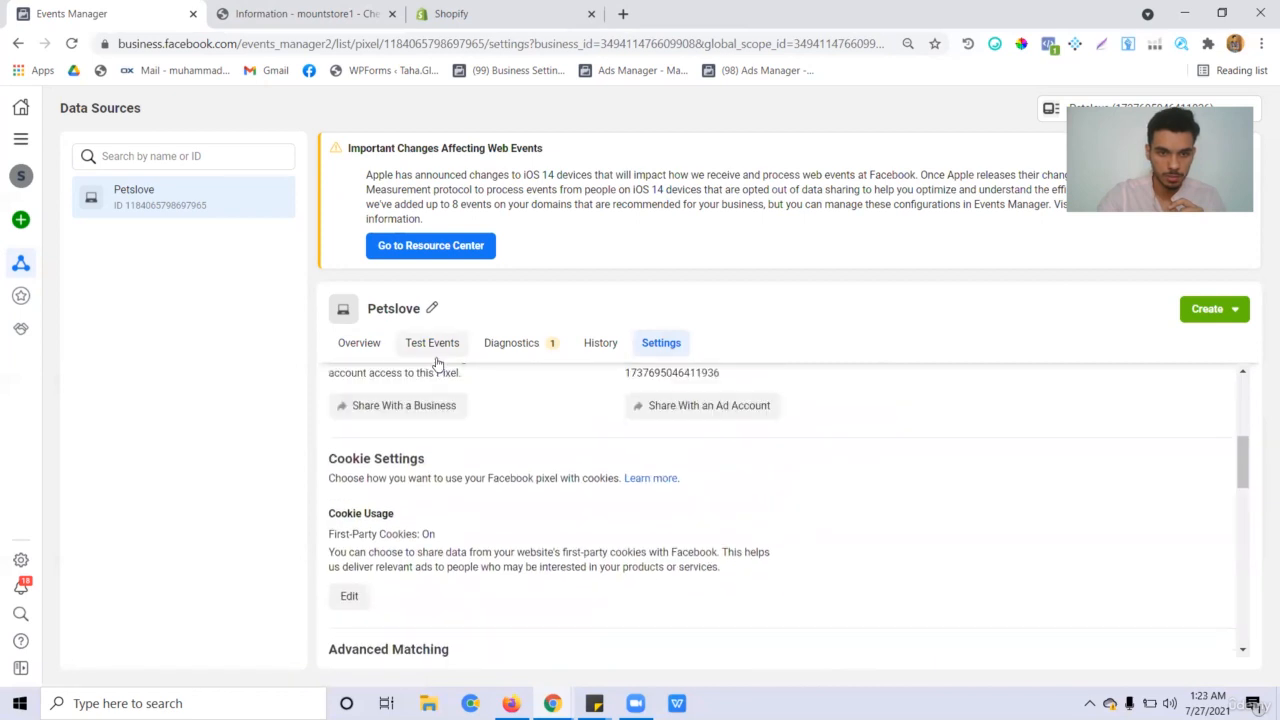
pyautogui.click(432, 343)
pyautogui.scroll(-2, 708, 543)
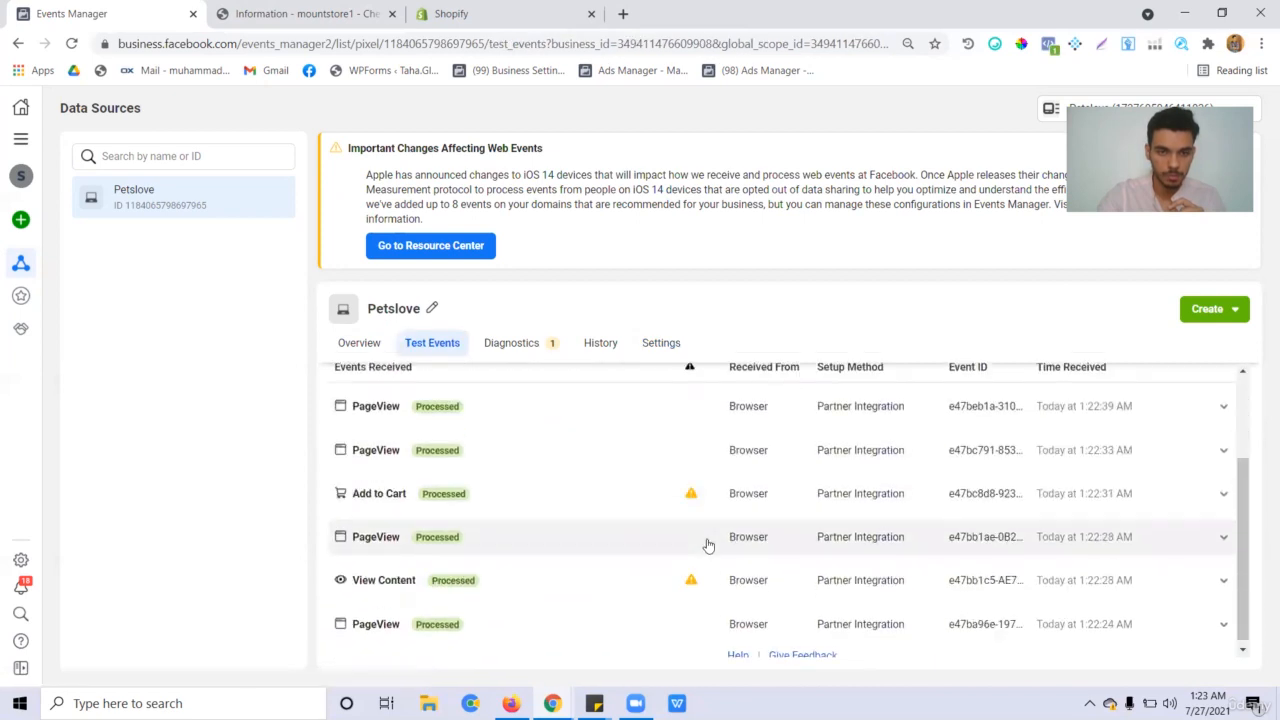
# Step: Clear all recorded activity from the Petslove pixel's test session
pyautogui.scroll(2, 1191, 475)
pyautogui.click(1165, 447)
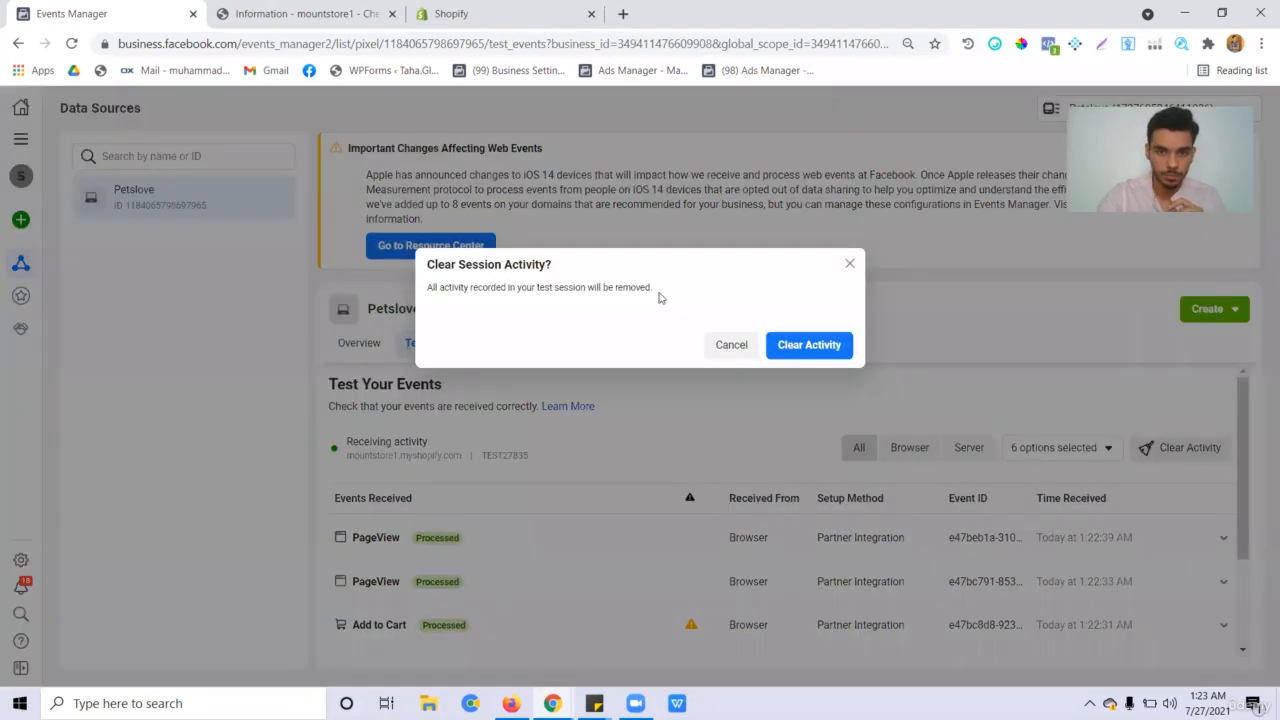
pyautogui.click(809, 344)
# Step: Open the store website from the browser events test, close the old checkout tab and switch to the new store tab
pyautogui.scroll(-3, 571, 530)
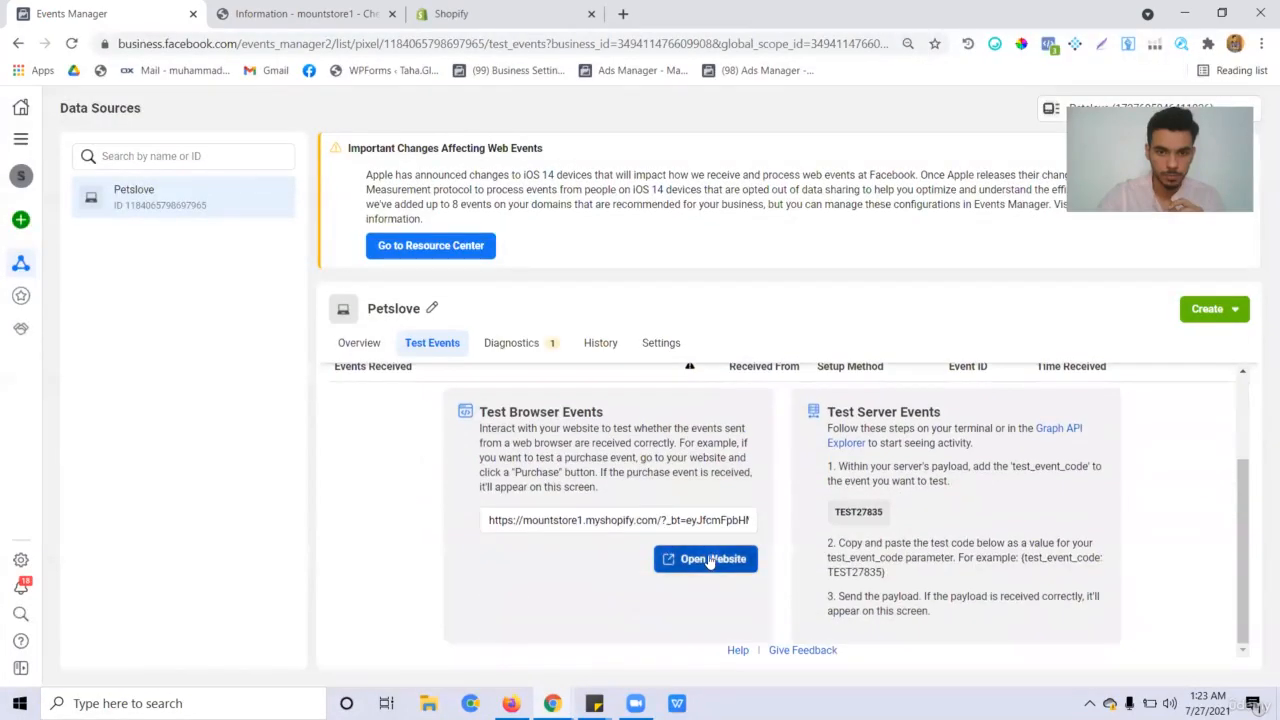
pyautogui.click(709, 559)
pyautogui.click(513, 16)
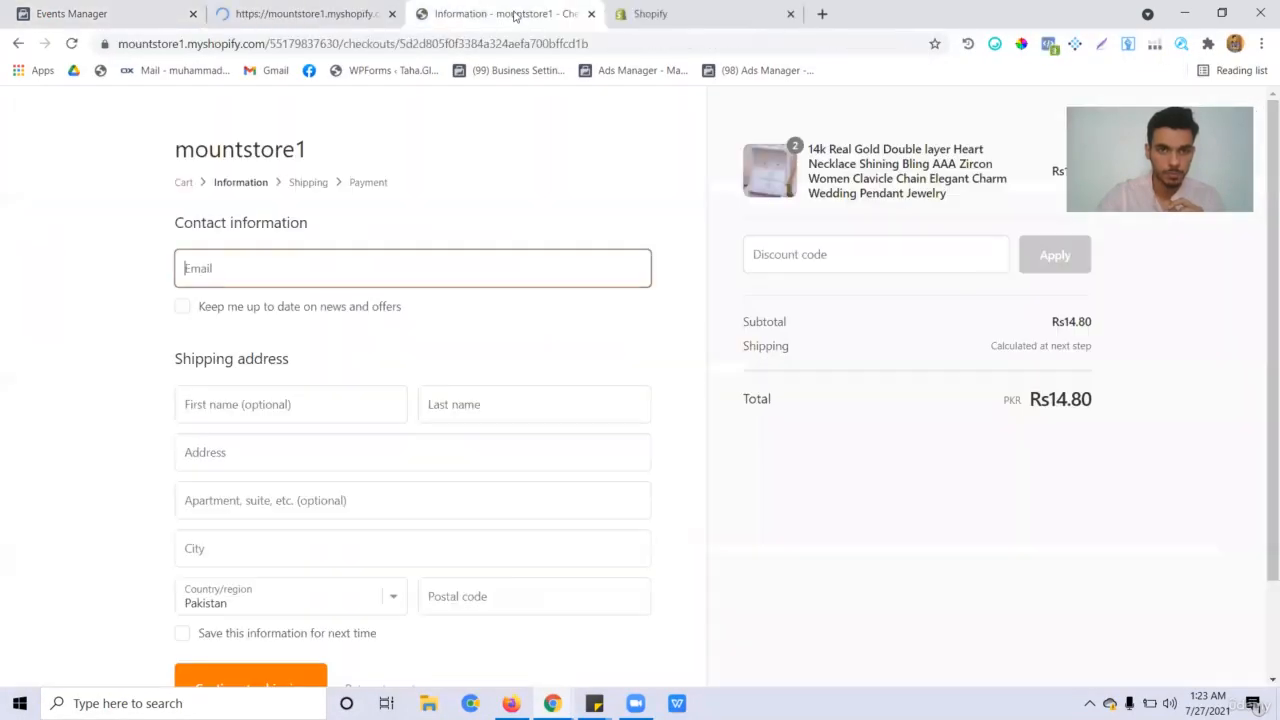
pyautogui.click(591, 14)
pyautogui.click(286, 8)
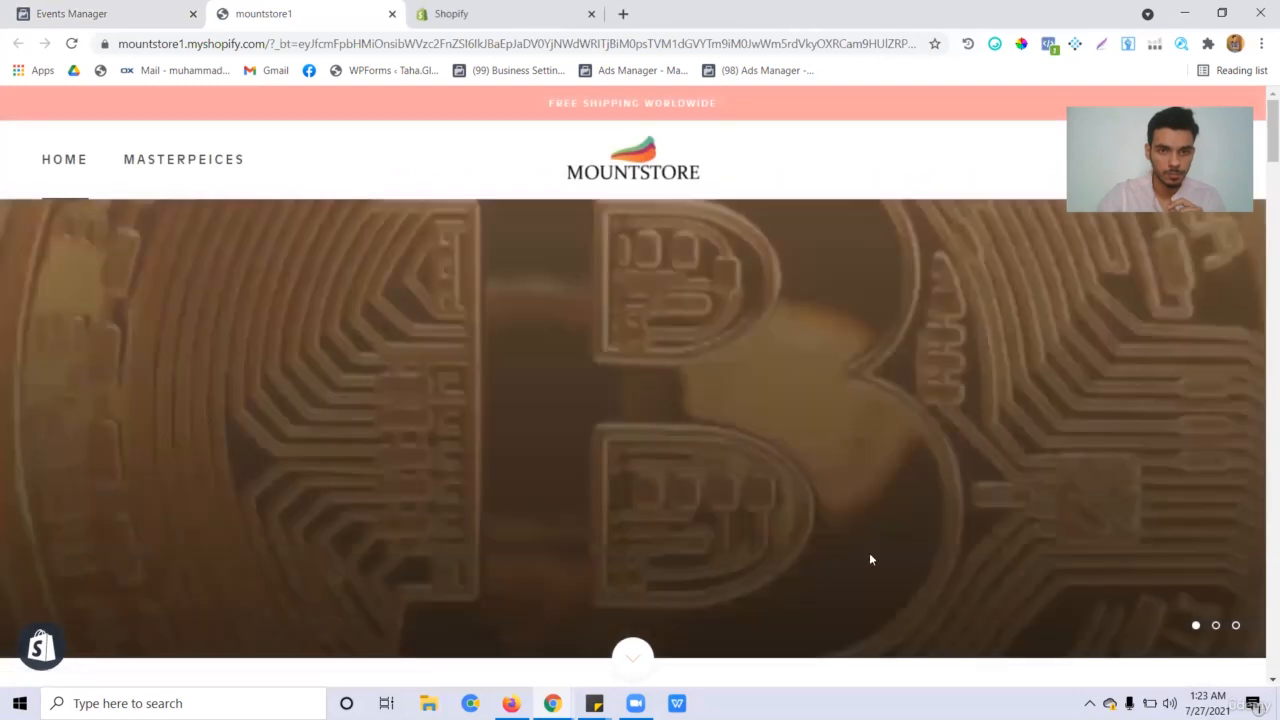
# Step: Open the 14k Real Gold Double Layer Heart Necklace product page and add the necklace to the cart
pyautogui.scroll(-5, 869, 556)
pyautogui.click(379, 467)
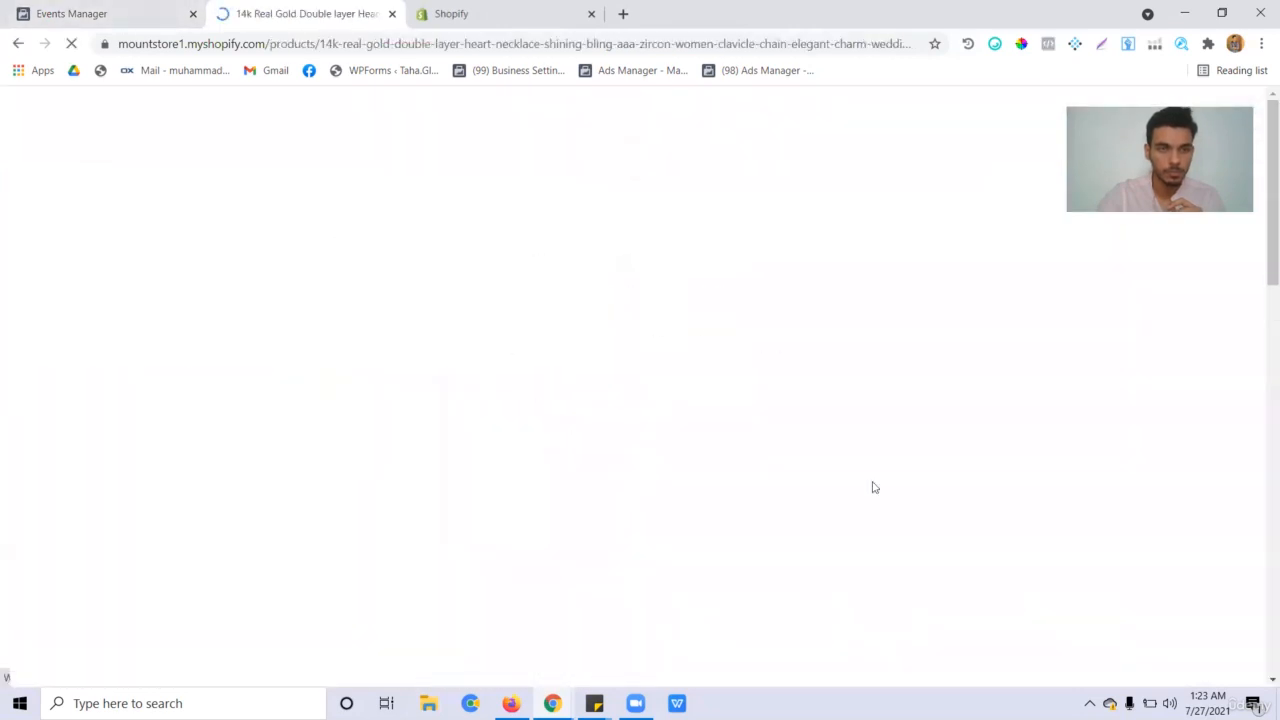
pyautogui.scroll(-10, 922, 578)
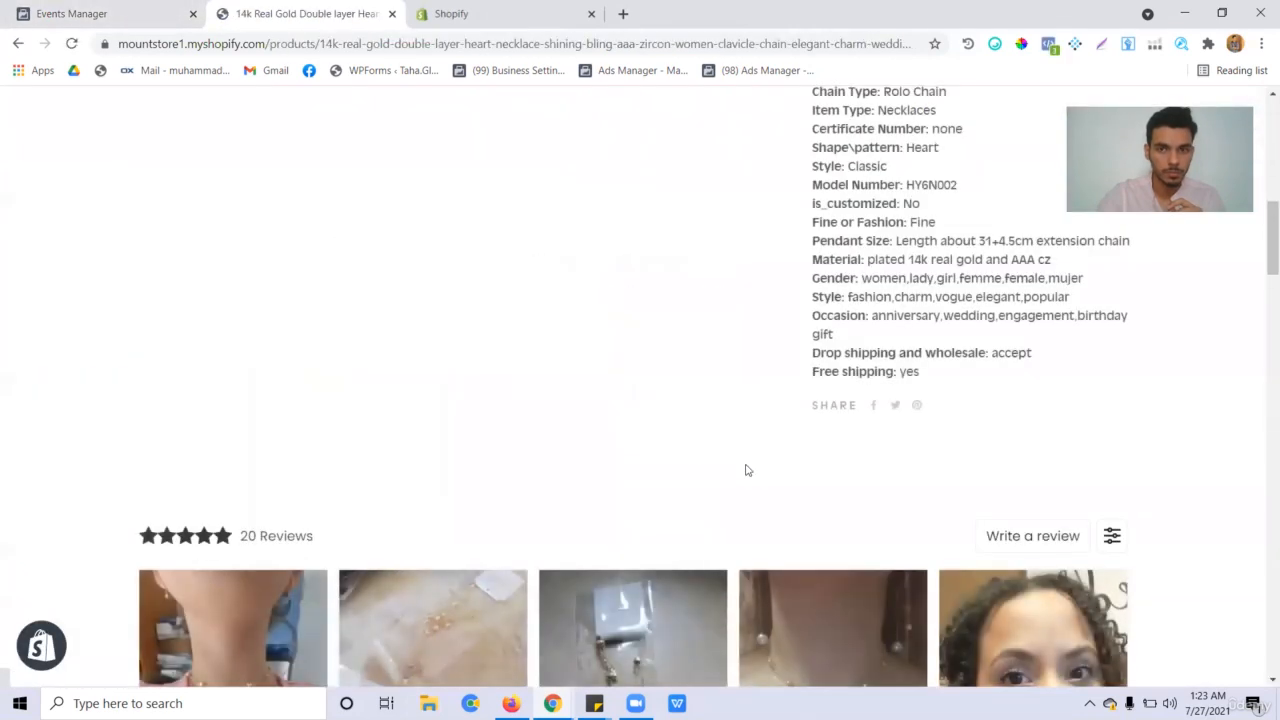
pyautogui.scroll(10, 797, 460)
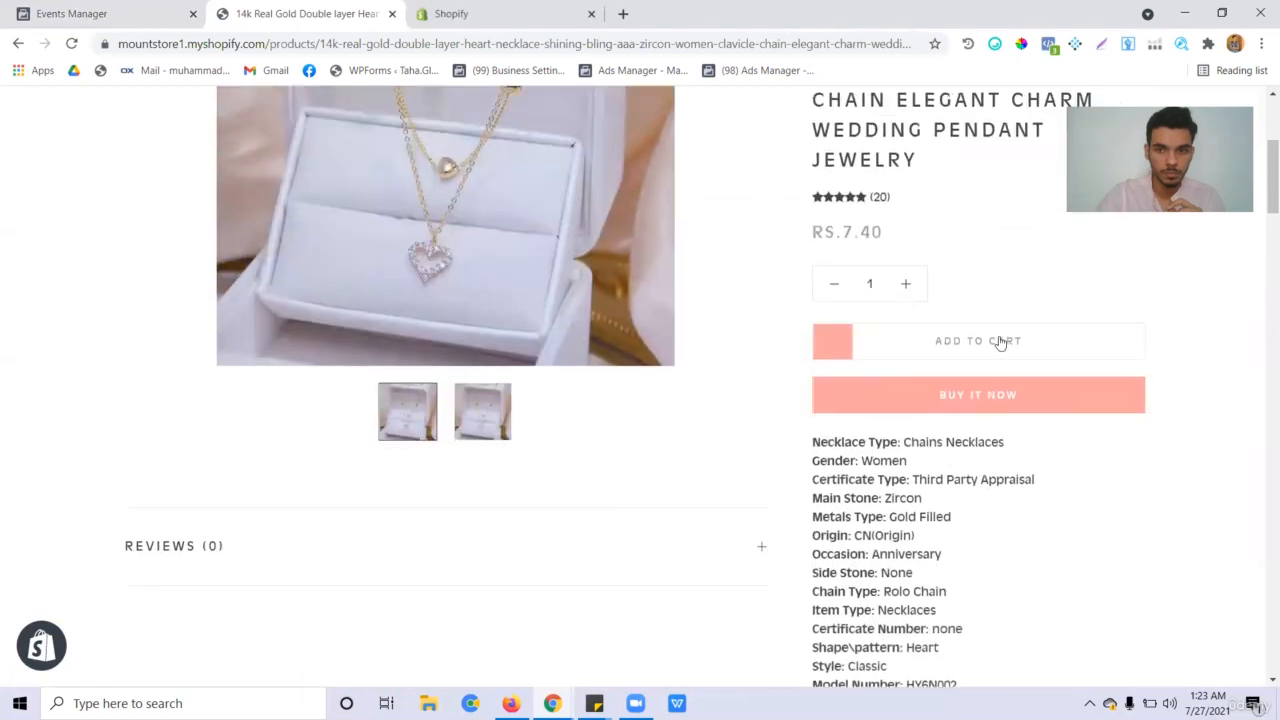
pyautogui.click(1000, 342)
# Step: Check the received test events in Events Manager, and return to the shopping cart to proceed to checkout
pyautogui.click(4, 10)
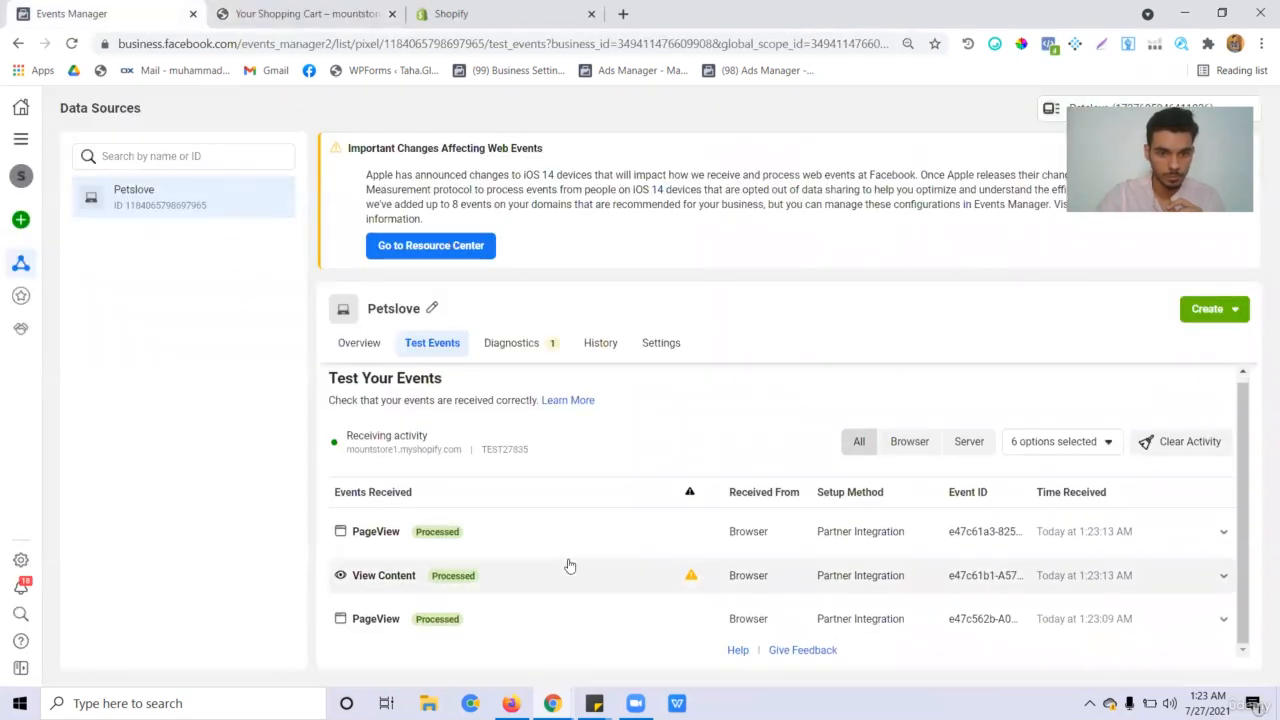
pyautogui.click(300, 14)
pyautogui.scroll(-2, 1037, 466)
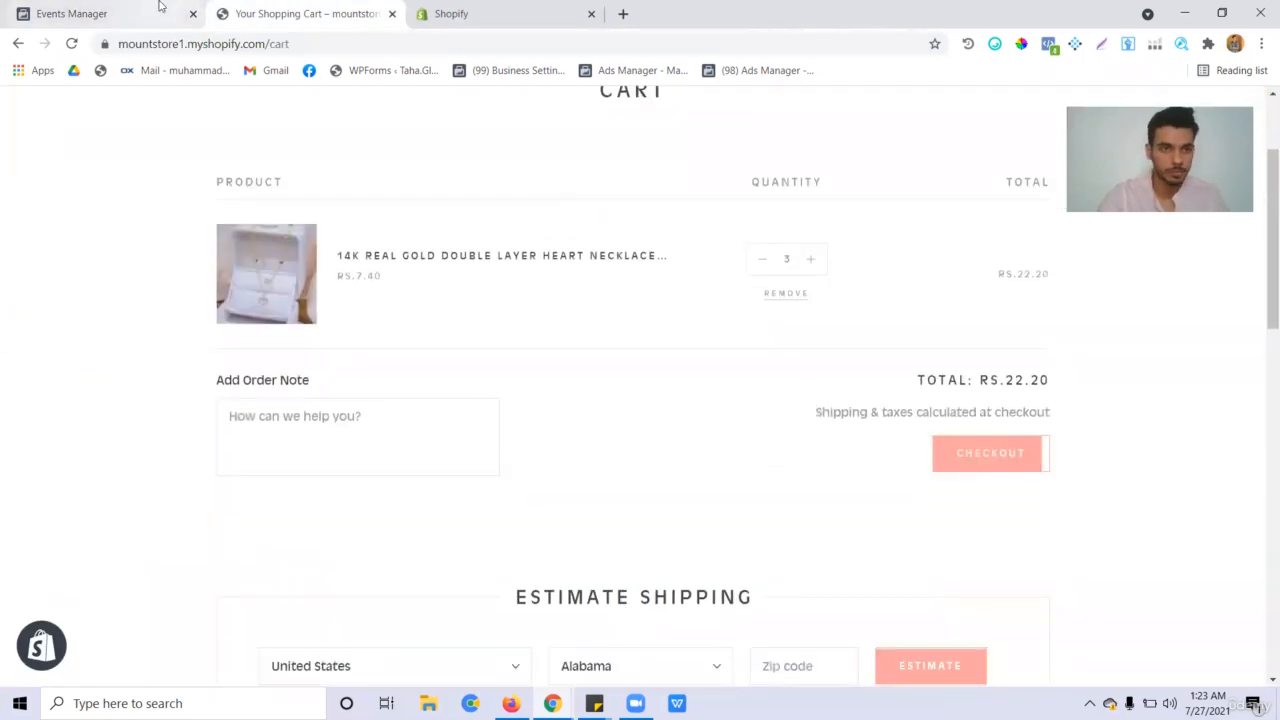
# Step: Review the test events received from the cart and checkout visit, and close the checkout and Shopify tabs
pyautogui.click(120, 14)
pyautogui.scroll(-3, 592, 606)
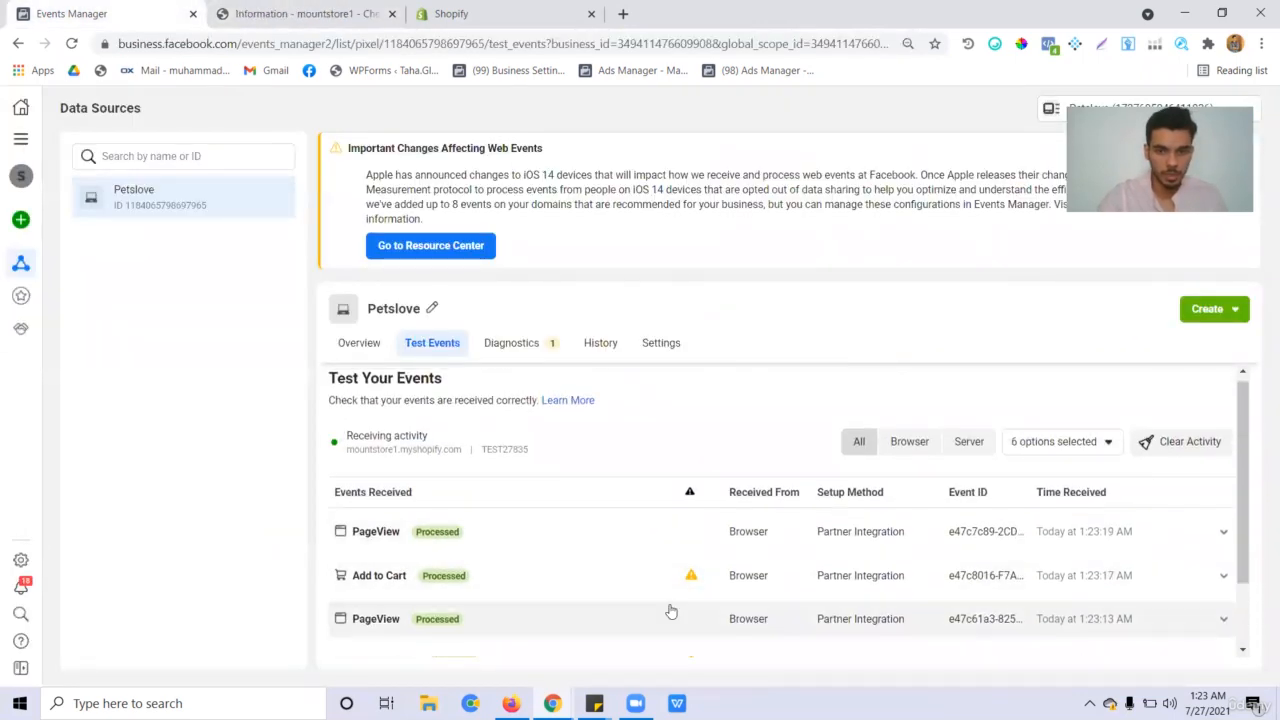
pyautogui.scroll(-3, 671, 609)
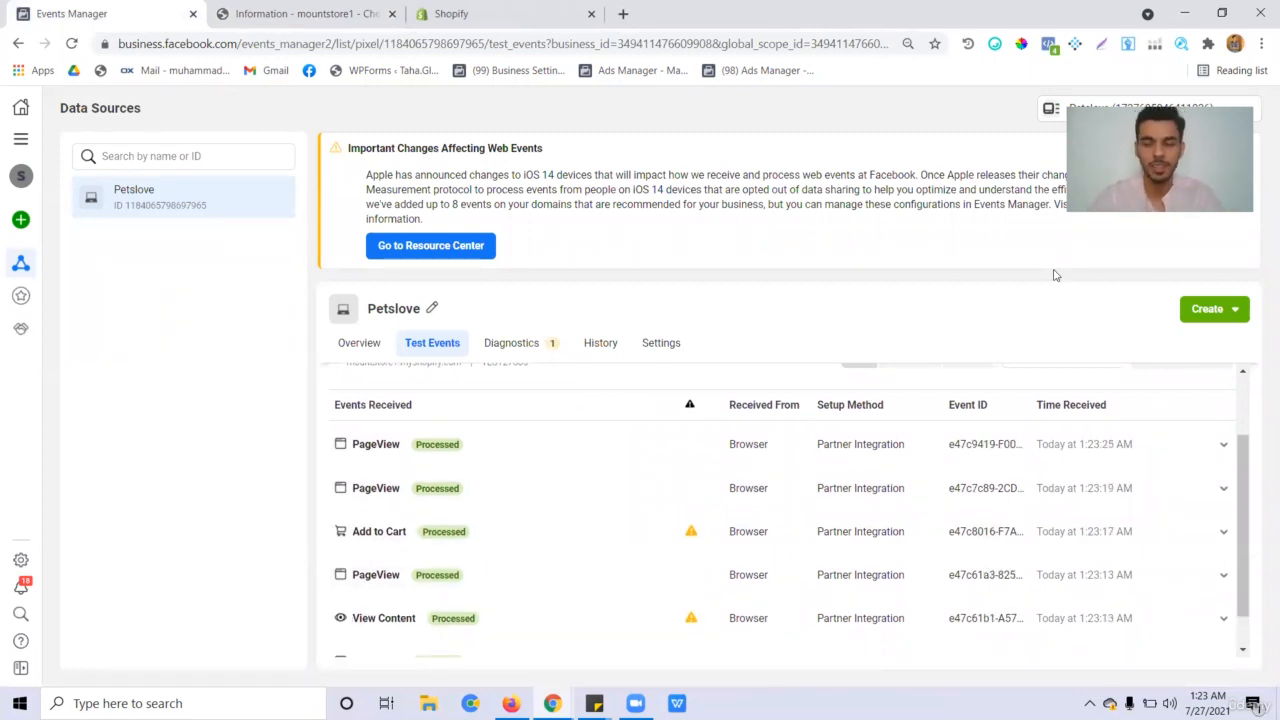
pyautogui.click(325, 13)
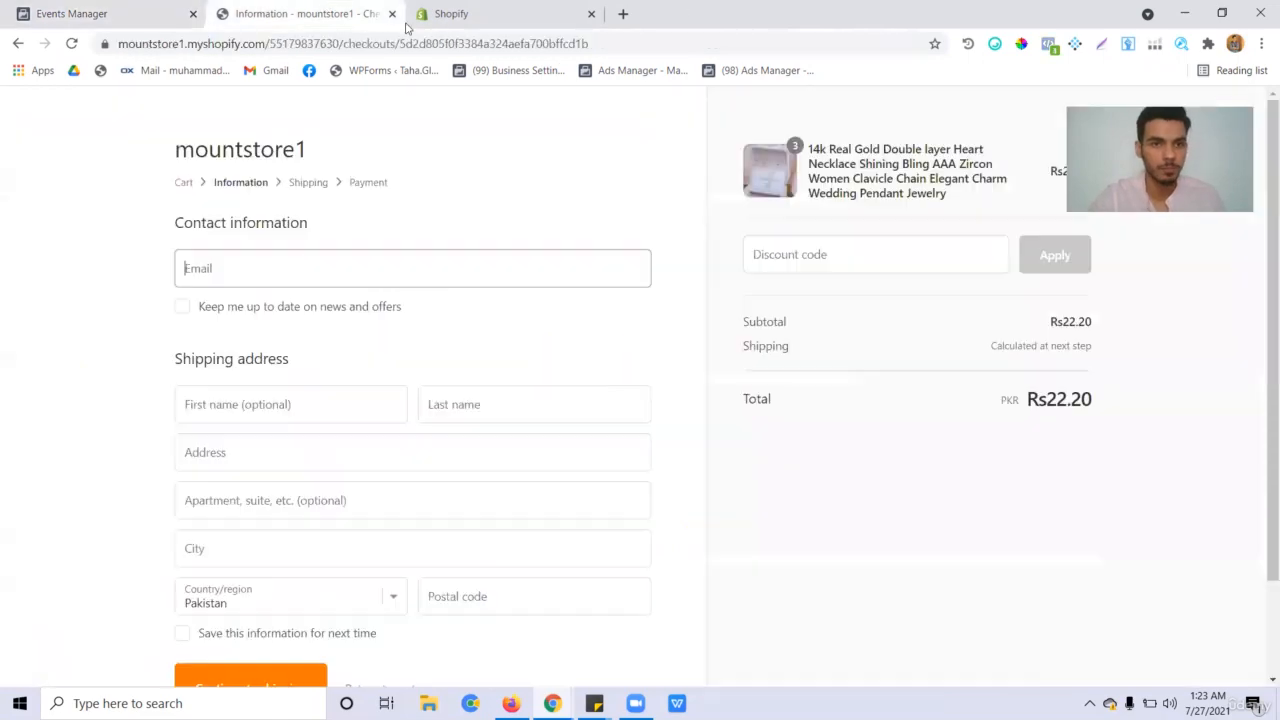
pyautogui.click(391, 14)
pyautogui.click(388, 13)
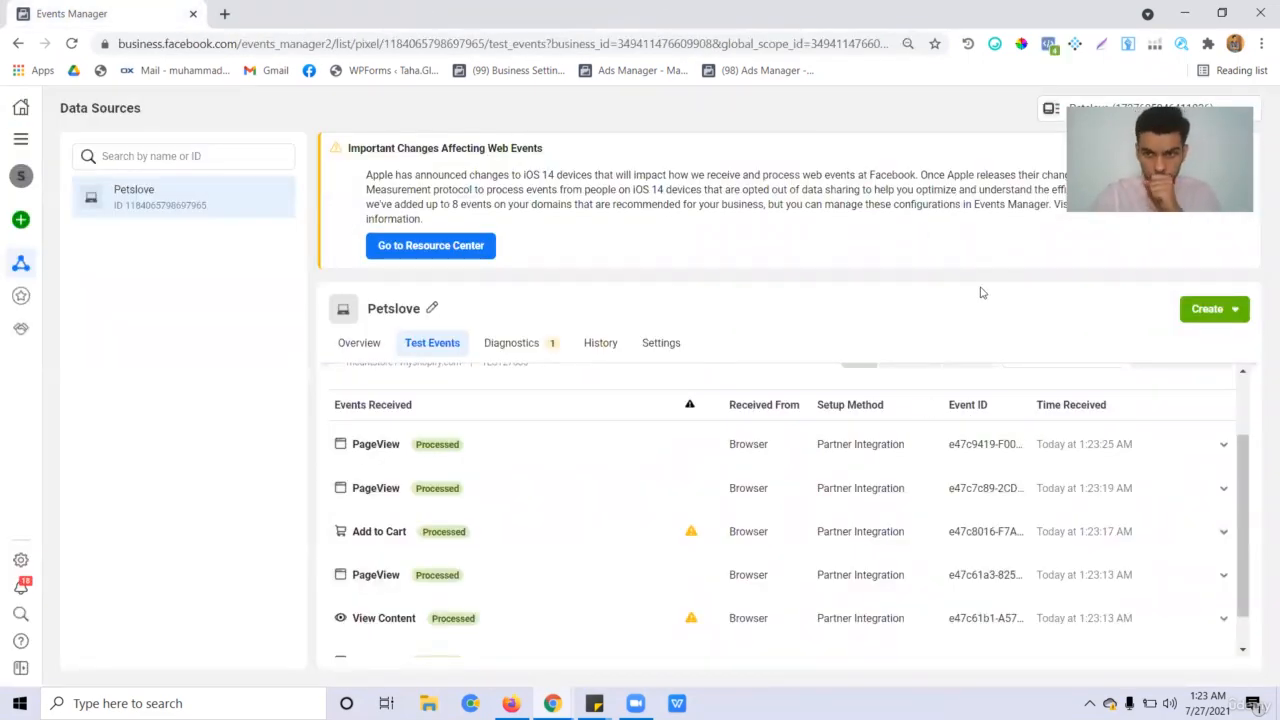
# Step: Open the store's 14k Real Gold Double Layer Heart Necklace product page in a new tab
pyautogui.click(226, 15)
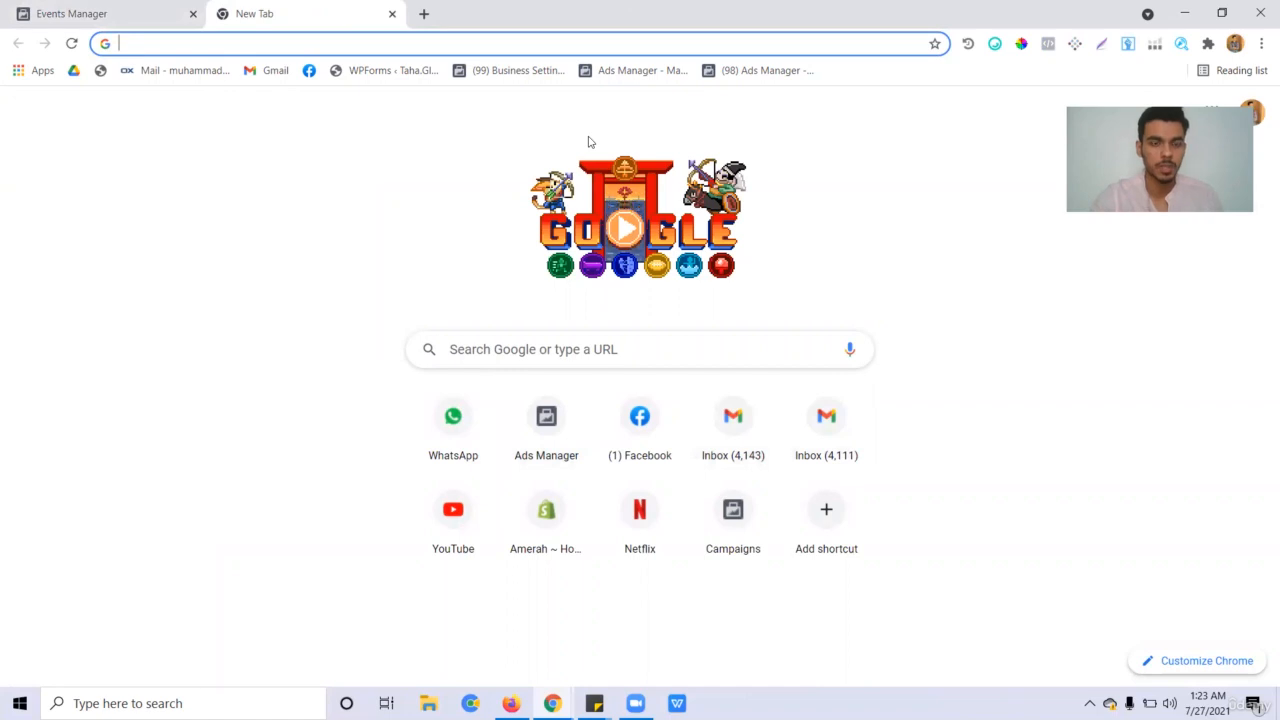
pyautogui.write('moun')
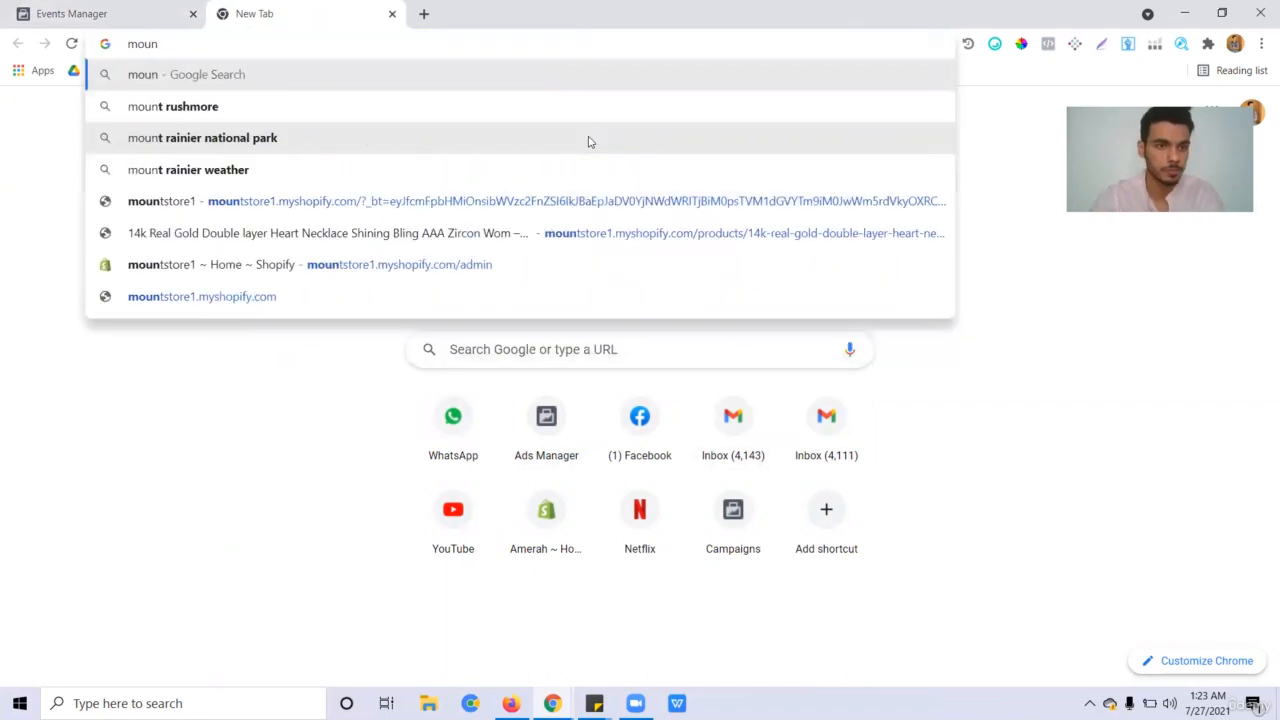
pyautogui.click(180, 238)
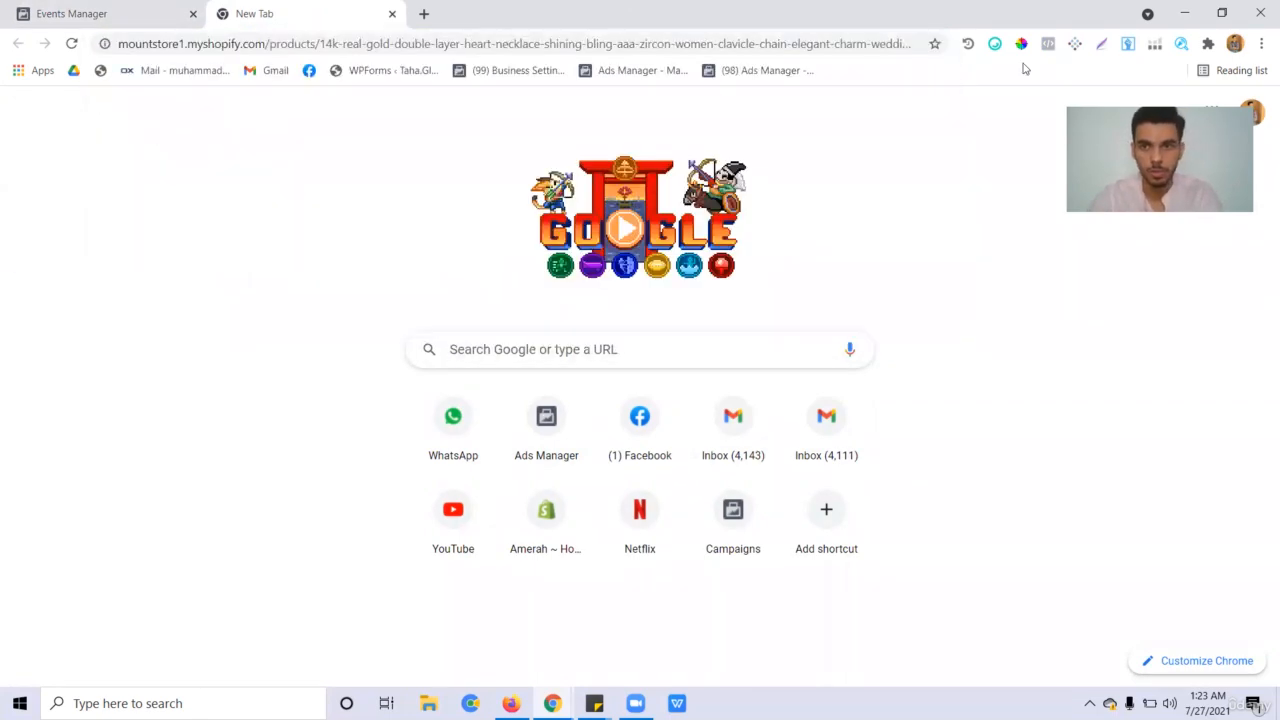
# Step: Inspect the PageView and ViewContent event details for the product page with Facebook Pixel Helper
pyautogui.click(1048, 45)
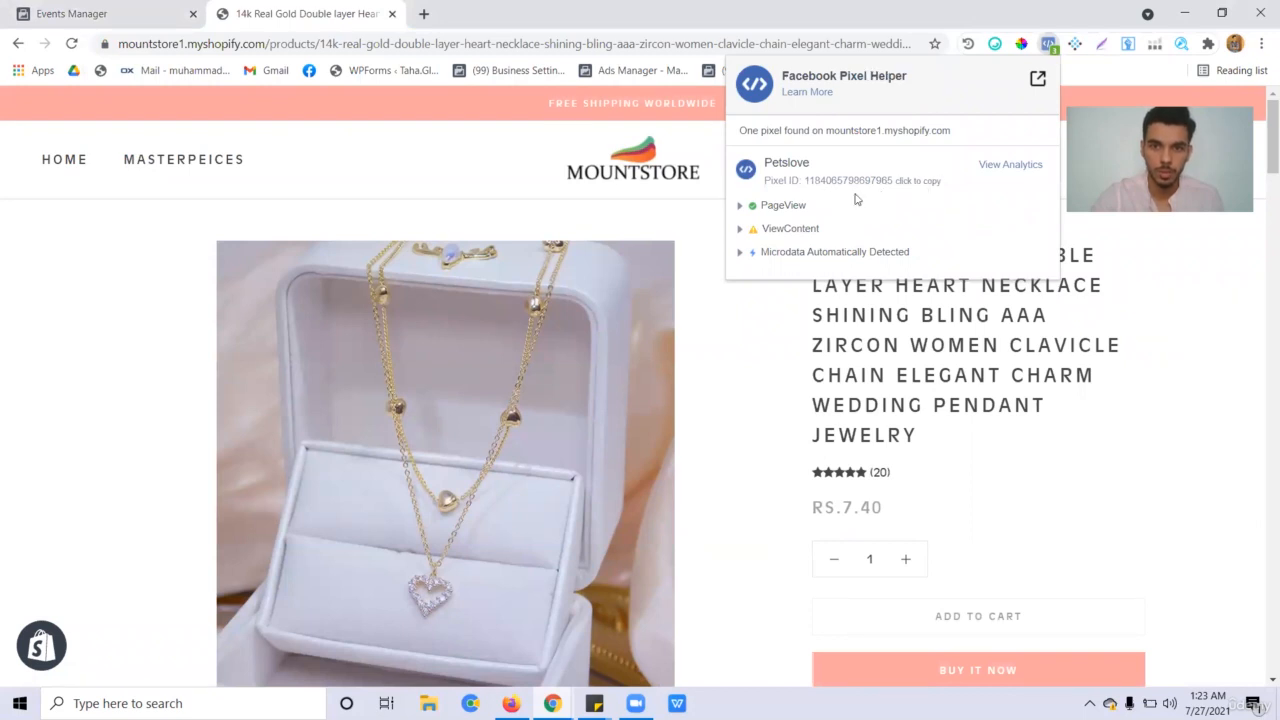
pyautogui.click(749, 206)
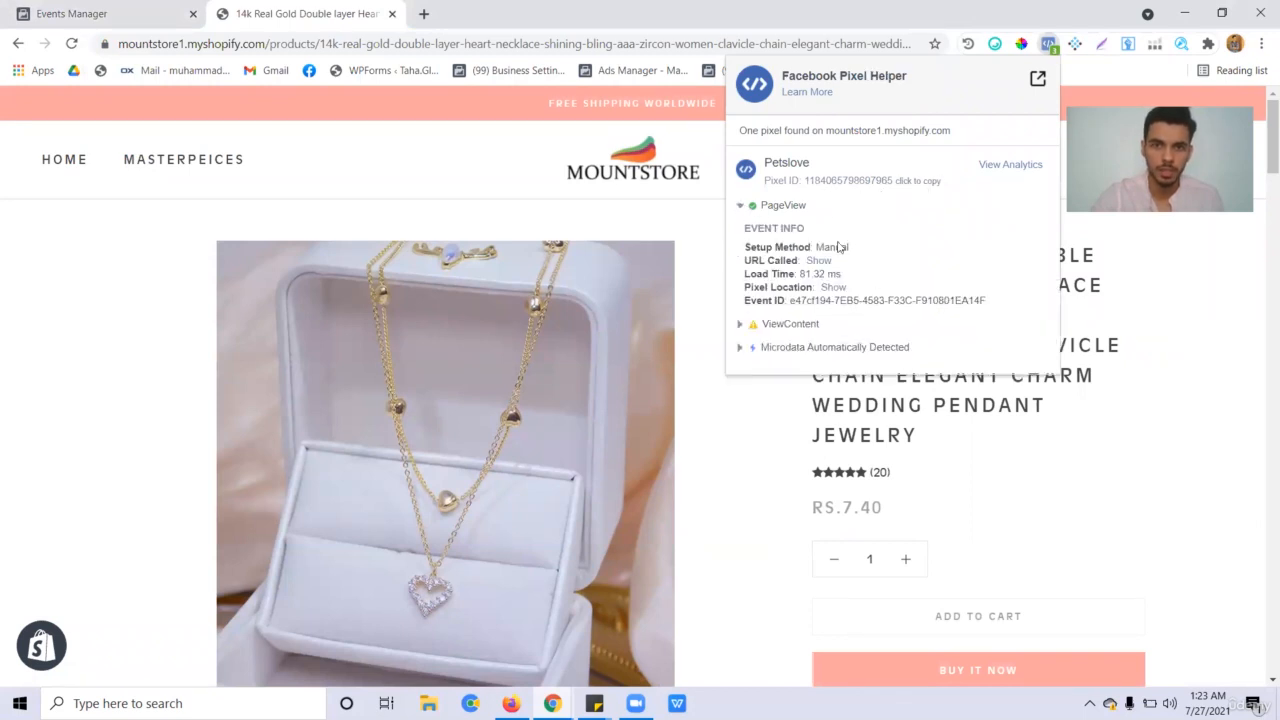
pyautogui.click(743, 207)
pyautogui.click(741, 229)
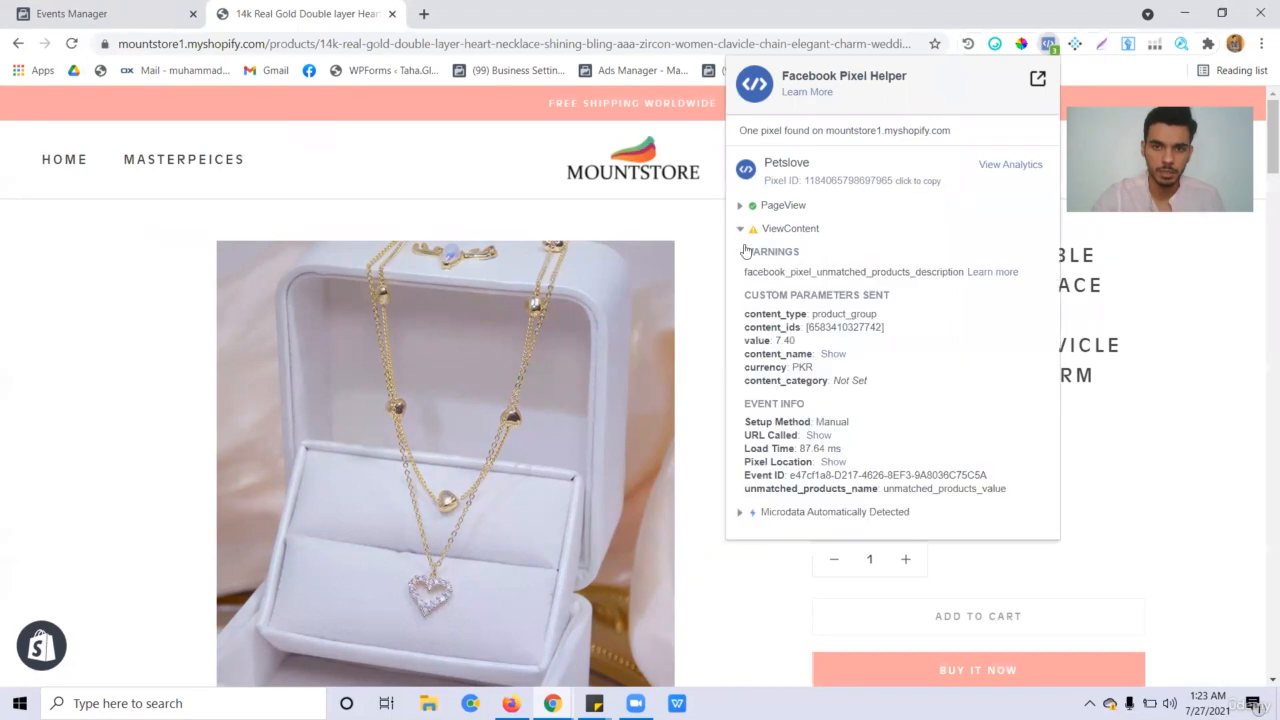
pyautogui.click(741, 229)
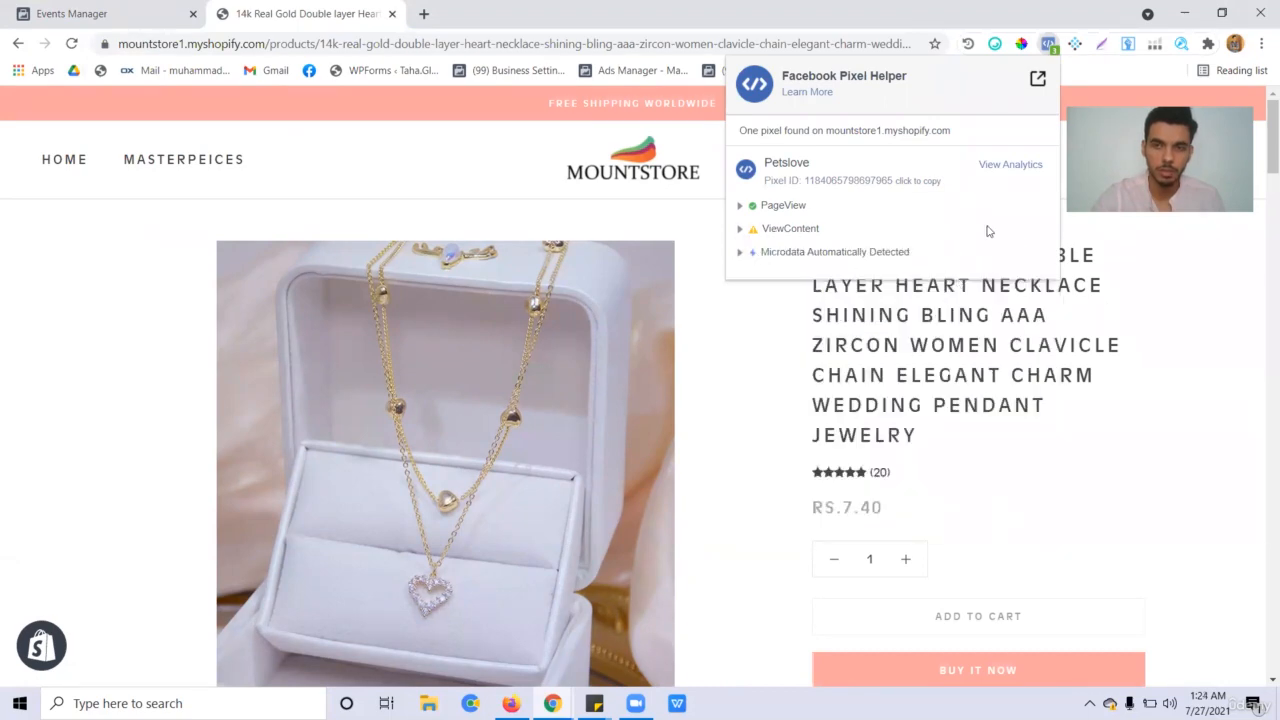
pyautogui.scroll(-3, 780, 303)
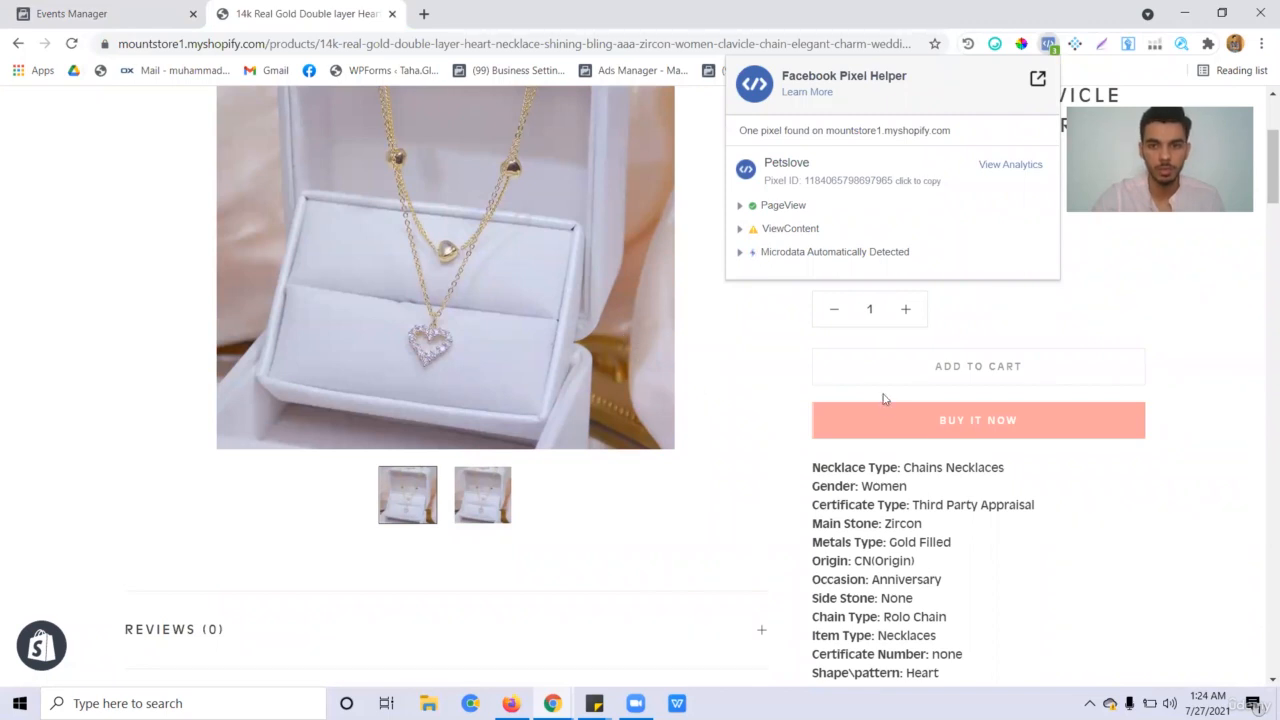
pyautogui.click(762, 229)
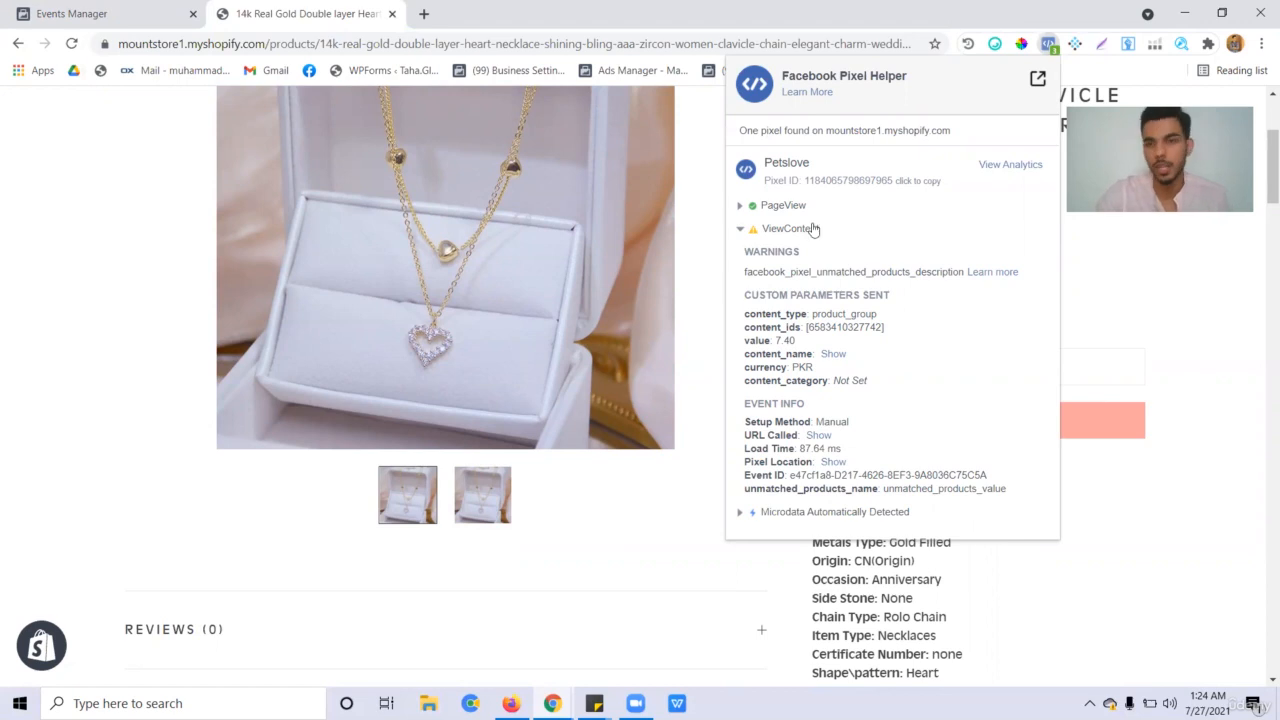
pyautogui.click(694, 6)
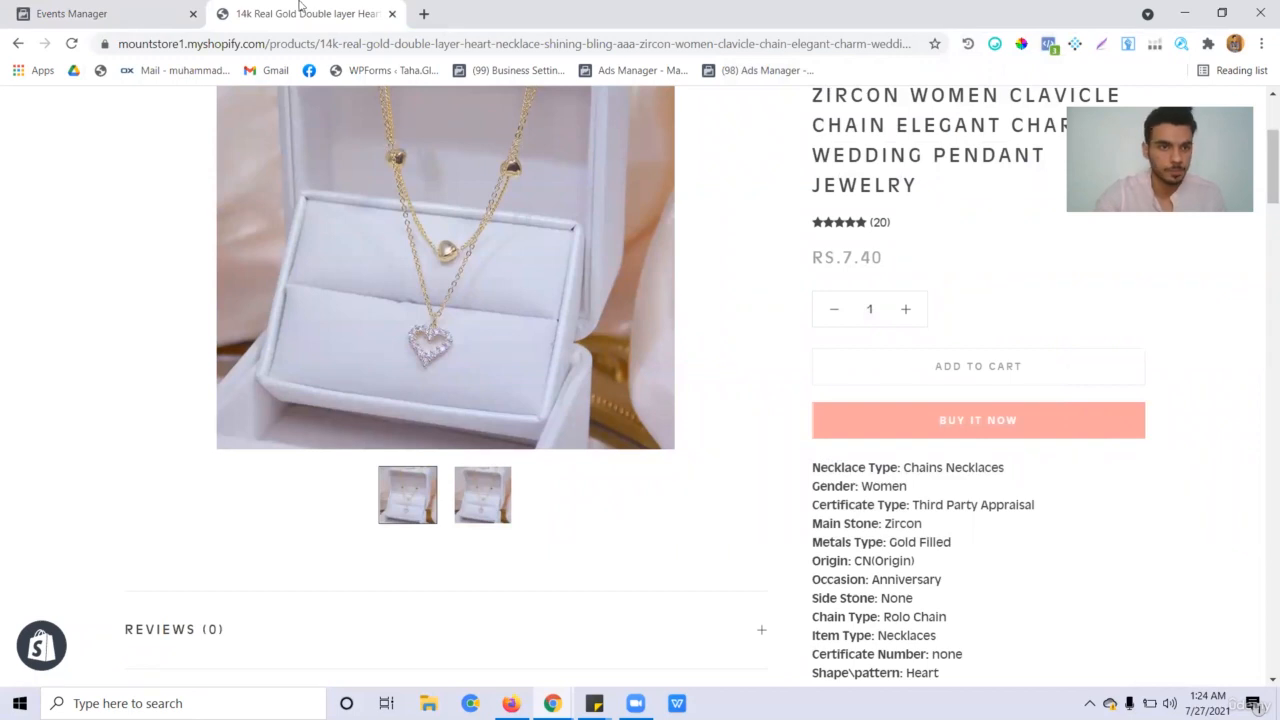
# Step: Close the product page and collapse the Important Changes Affecting Web Events notice in Events Manager
pyautogui.click(105, 13)
pyautogui.click(391, 14)
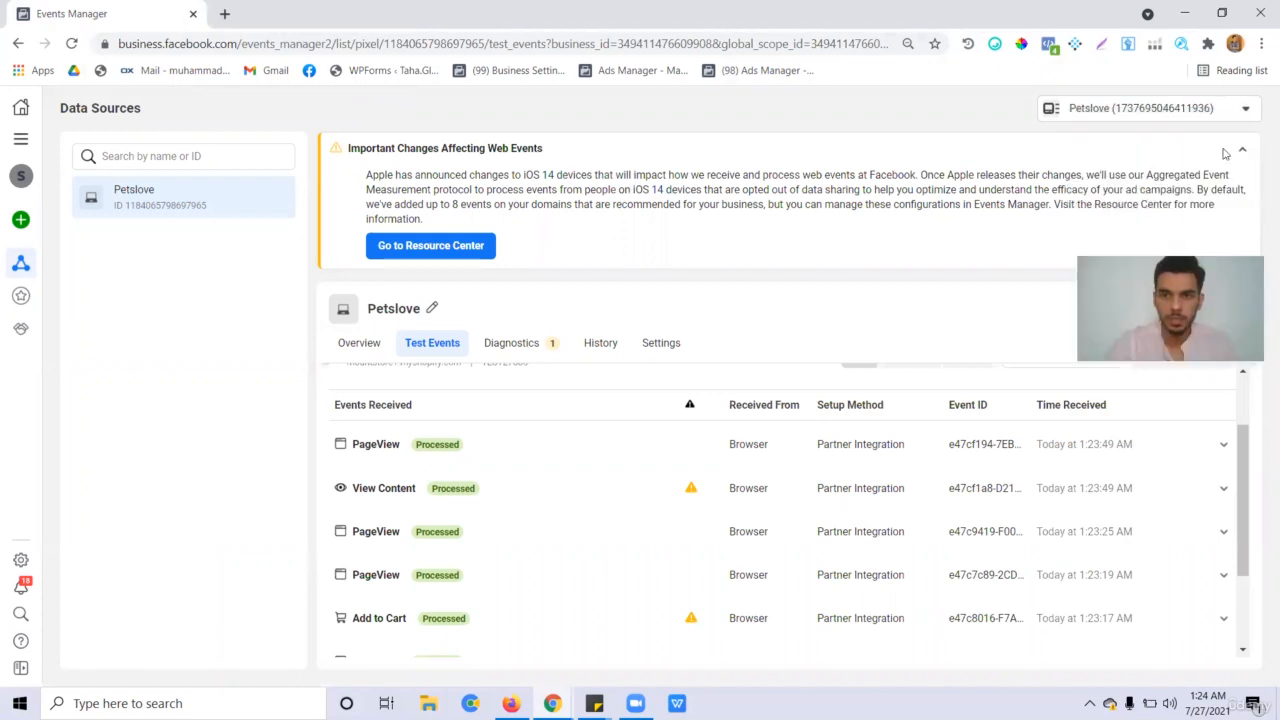
pyautogui.scroll(-2, 1258, 224)
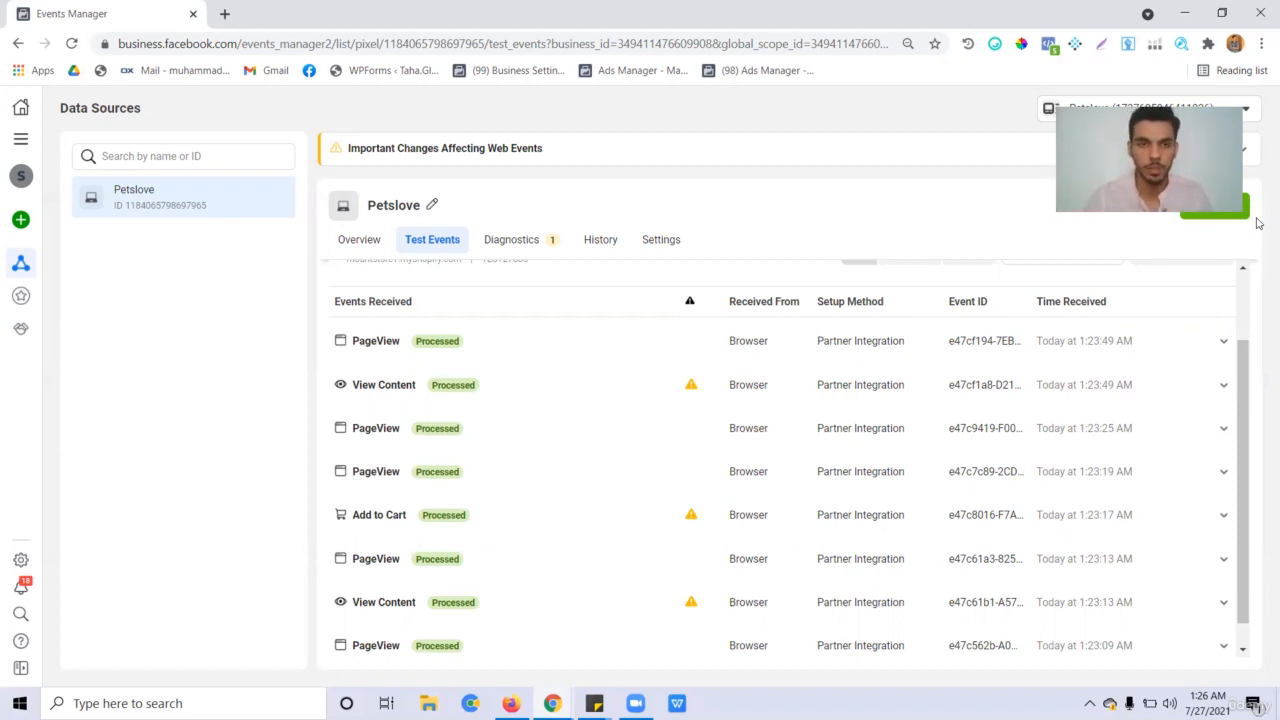
# Step: Search Google for "what is facebook pixel" in a new tab and look through the results
pyautogui.click(224, 13)
pyautogui.write('what is fa')
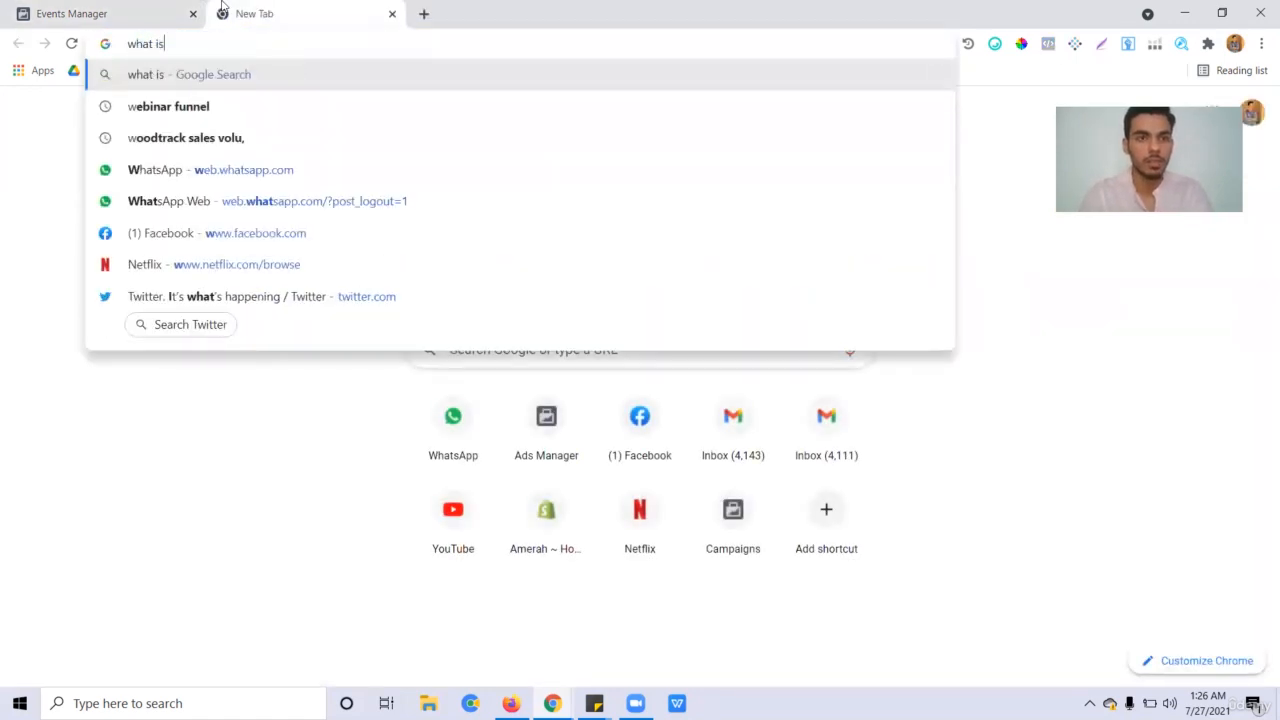
pyautogui.write('oo')
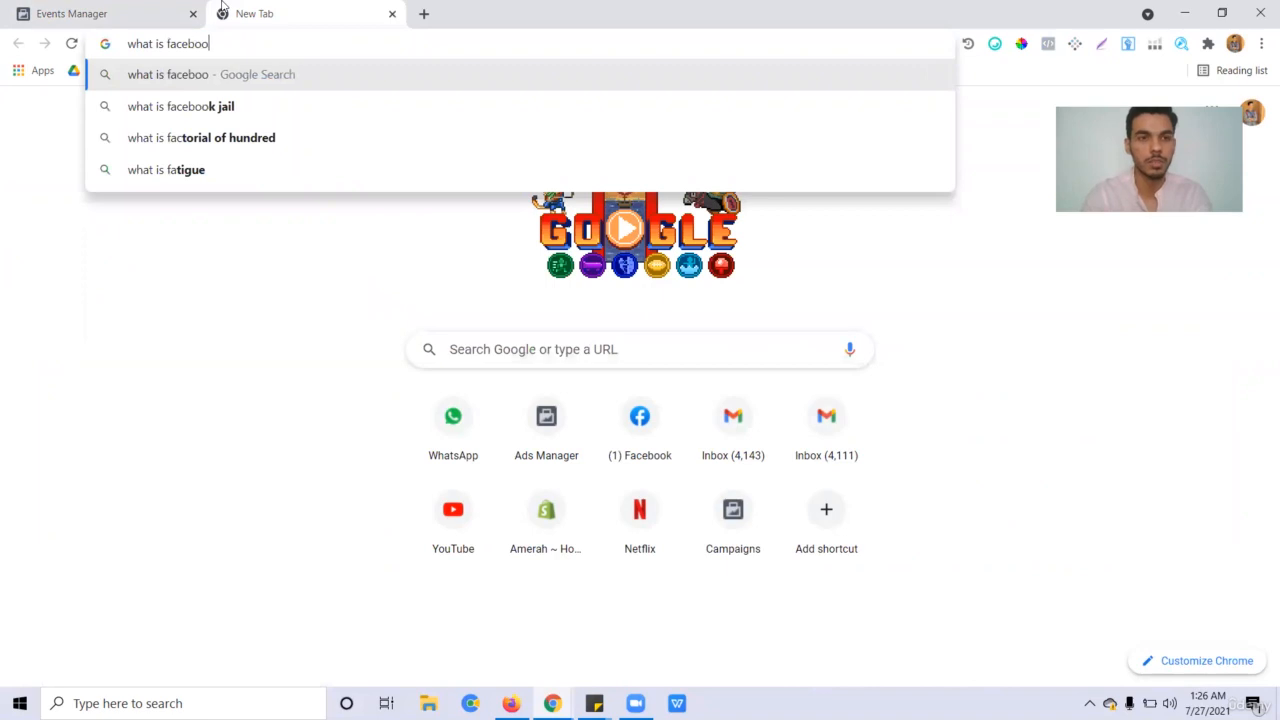
pyautogui.write('k pixel')
pyautogui.press('Return')
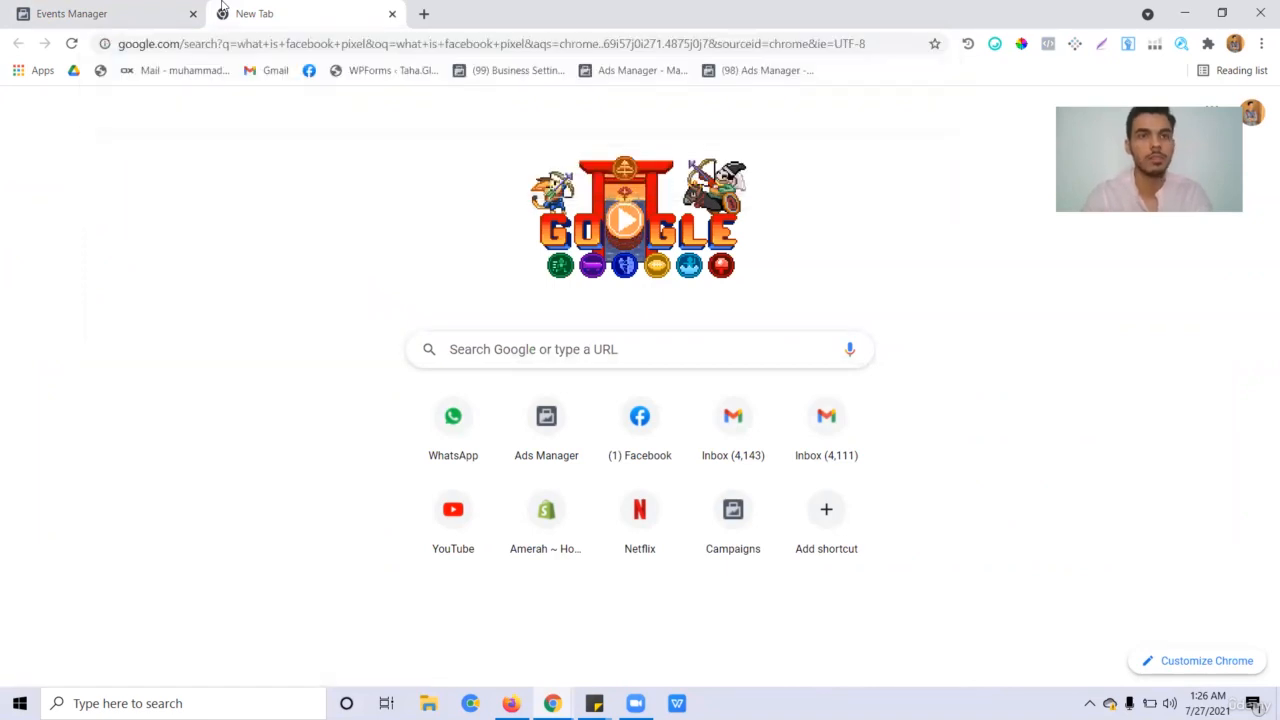
pyautogui.scroll(-1, 377, 326)
pyautogui.scroll(-10, 377, 326)
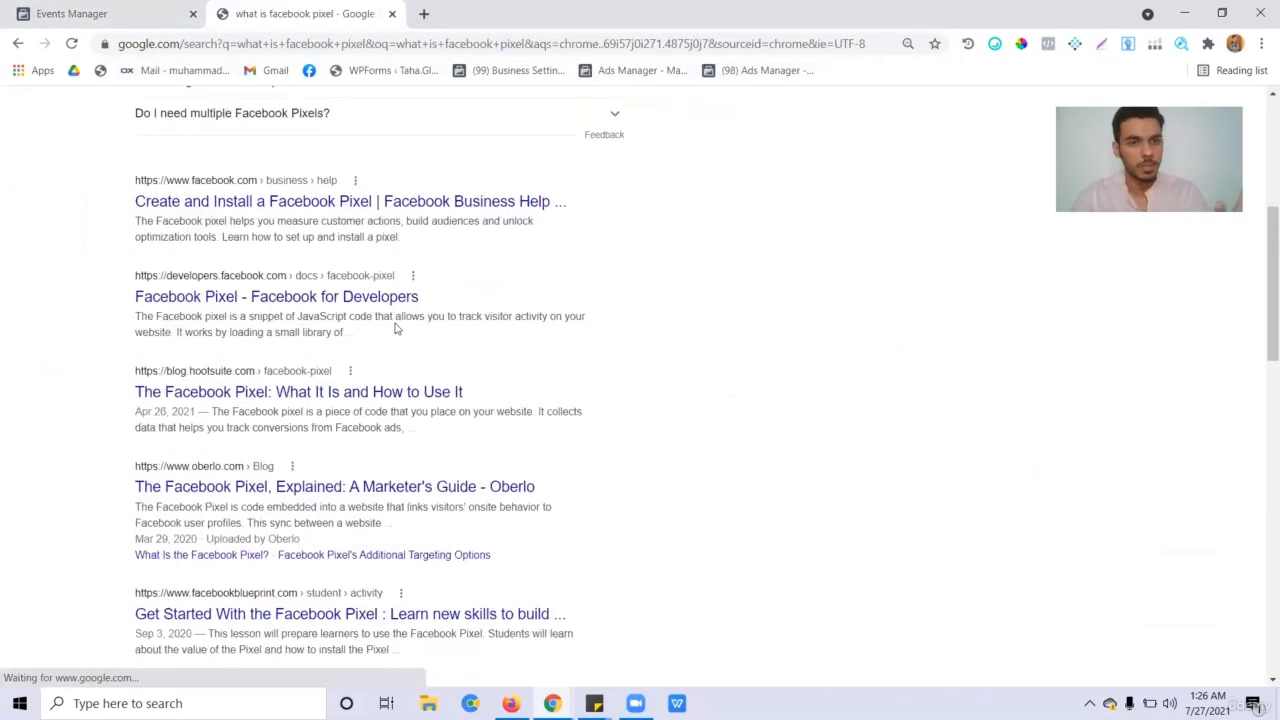
pyautogui.scroll(8, 410, 330)
pyautogui.scroll(3, 417, 331)
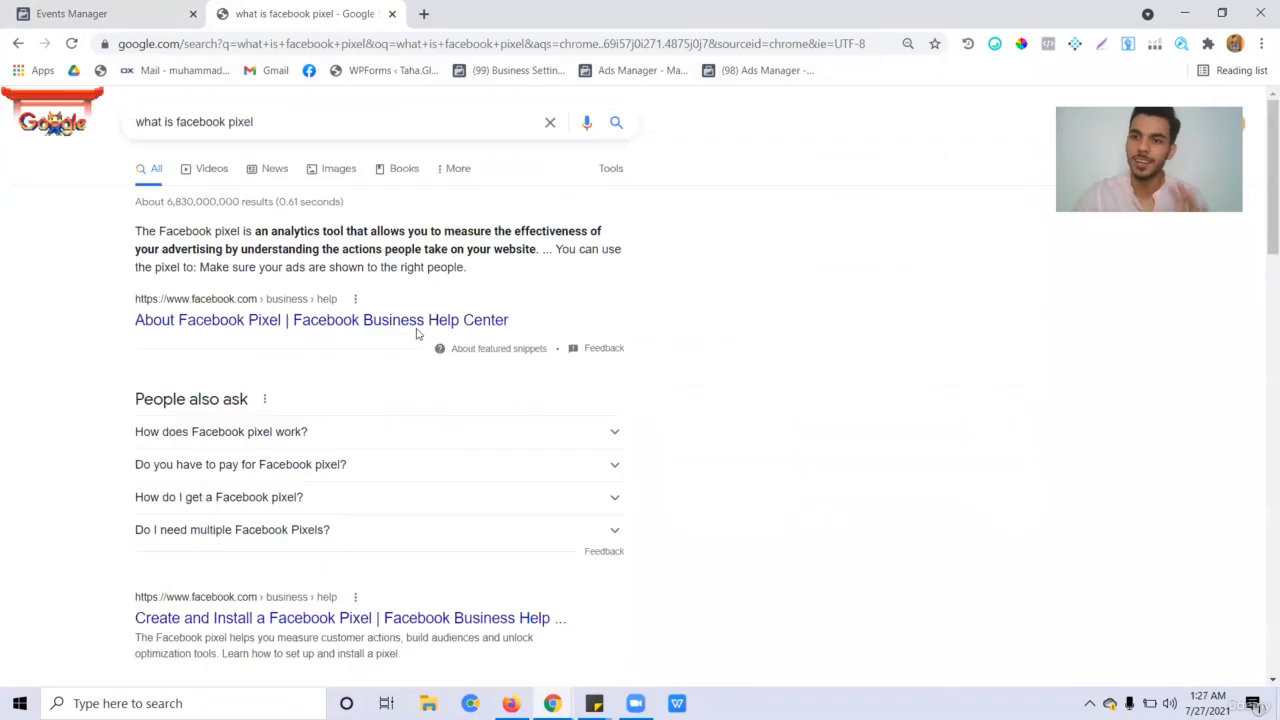
# Step: Read the About Facebook Pixel article in the Facebook Business Help Center, and close it to return to Events Manager
pyautogui.click(345, 321)
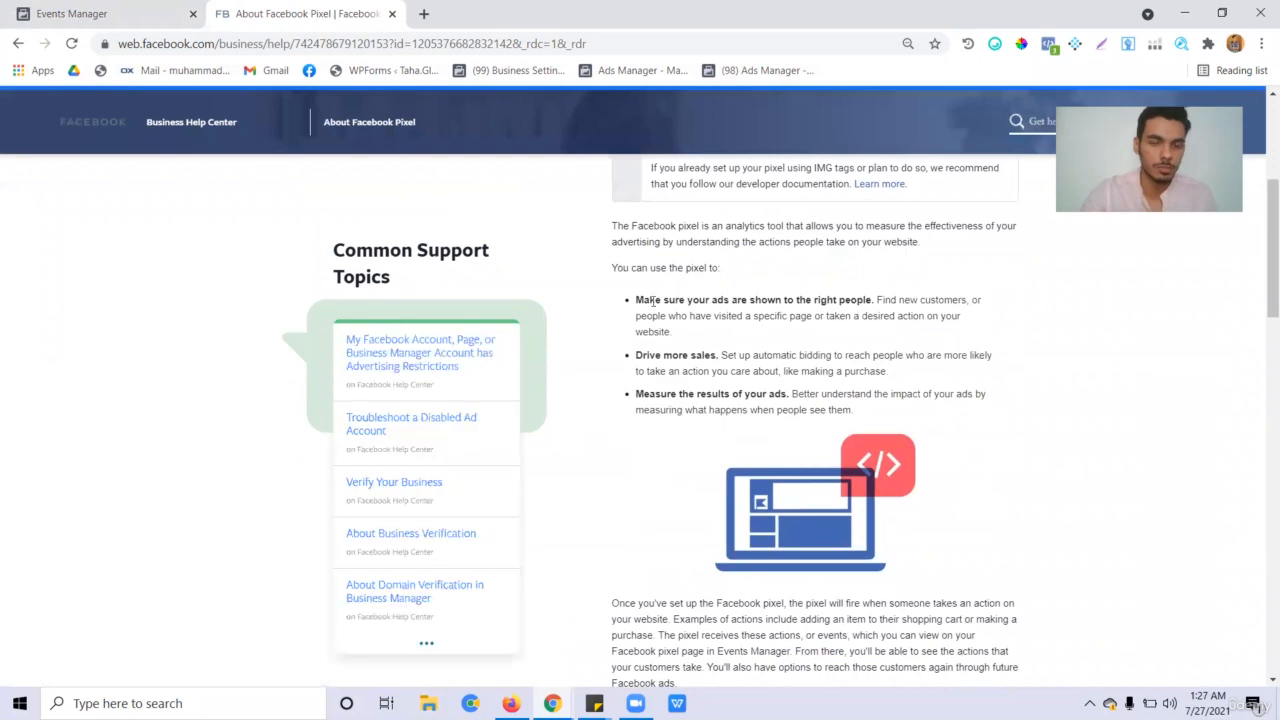
pyautogui.scroll(-3, 797, 331)
pyautogui.scroll(6, 670, 254)
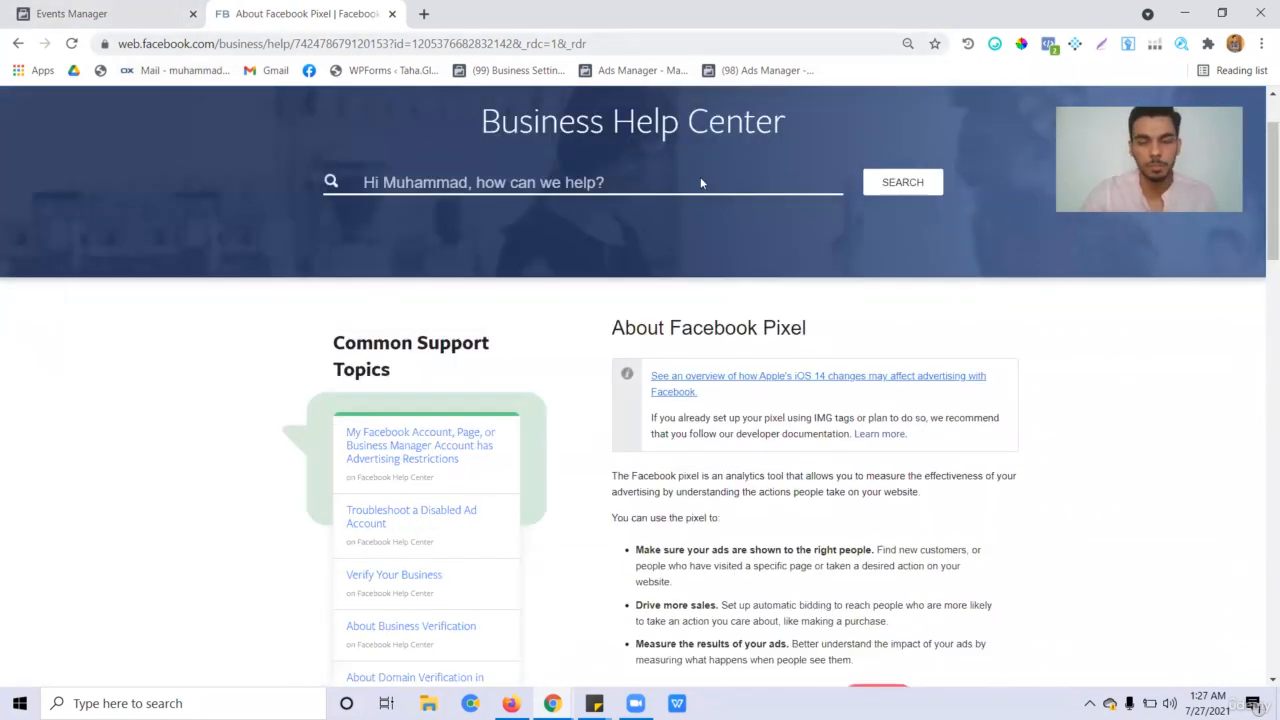
pyautogui.scroll(-1, 660, 210)
pyautogui.scroll(-15, 624, 238)
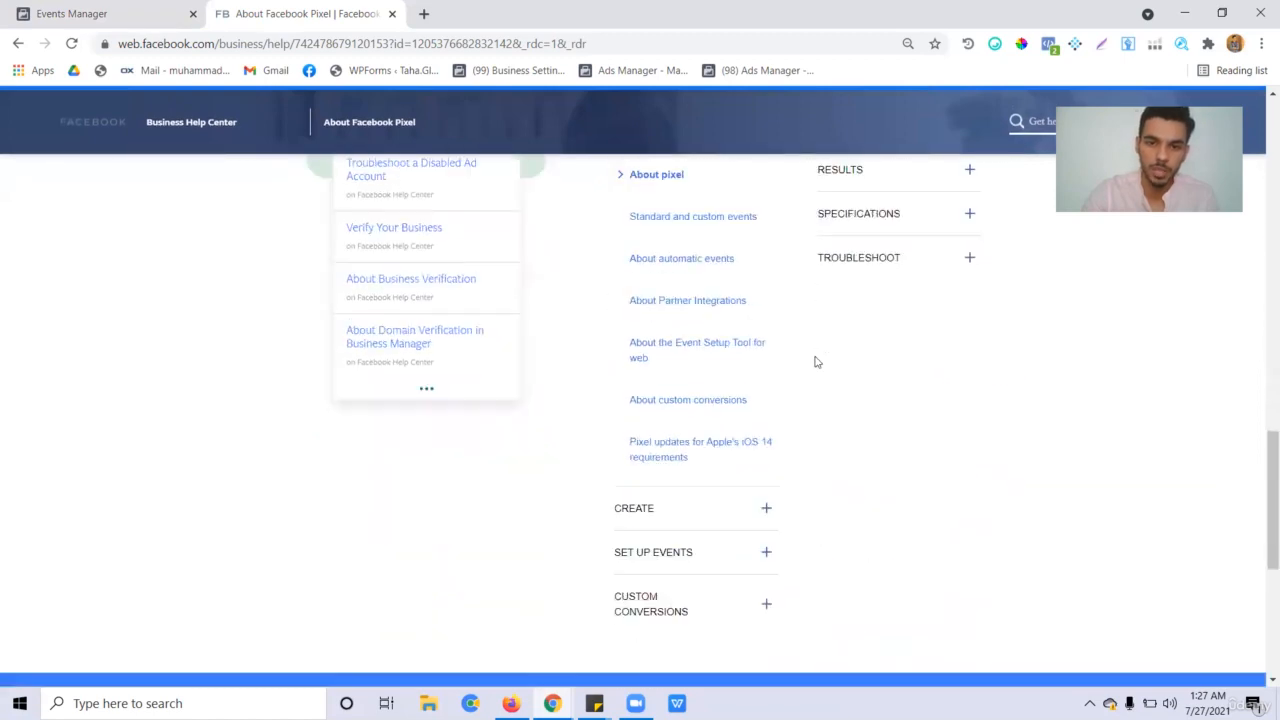
pyautogui.scroll(12, 786, 383)
pyautogui.scroll(-3, 700, 457)
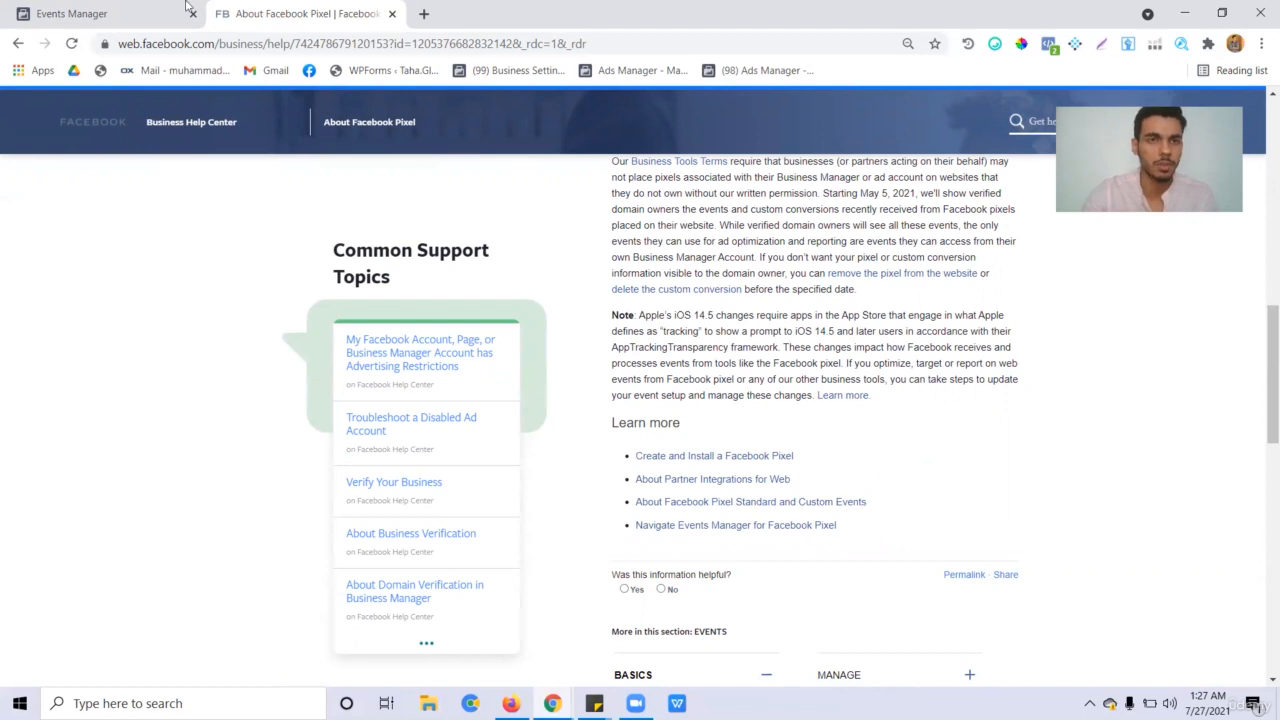
pyautogui.click(391, 14)
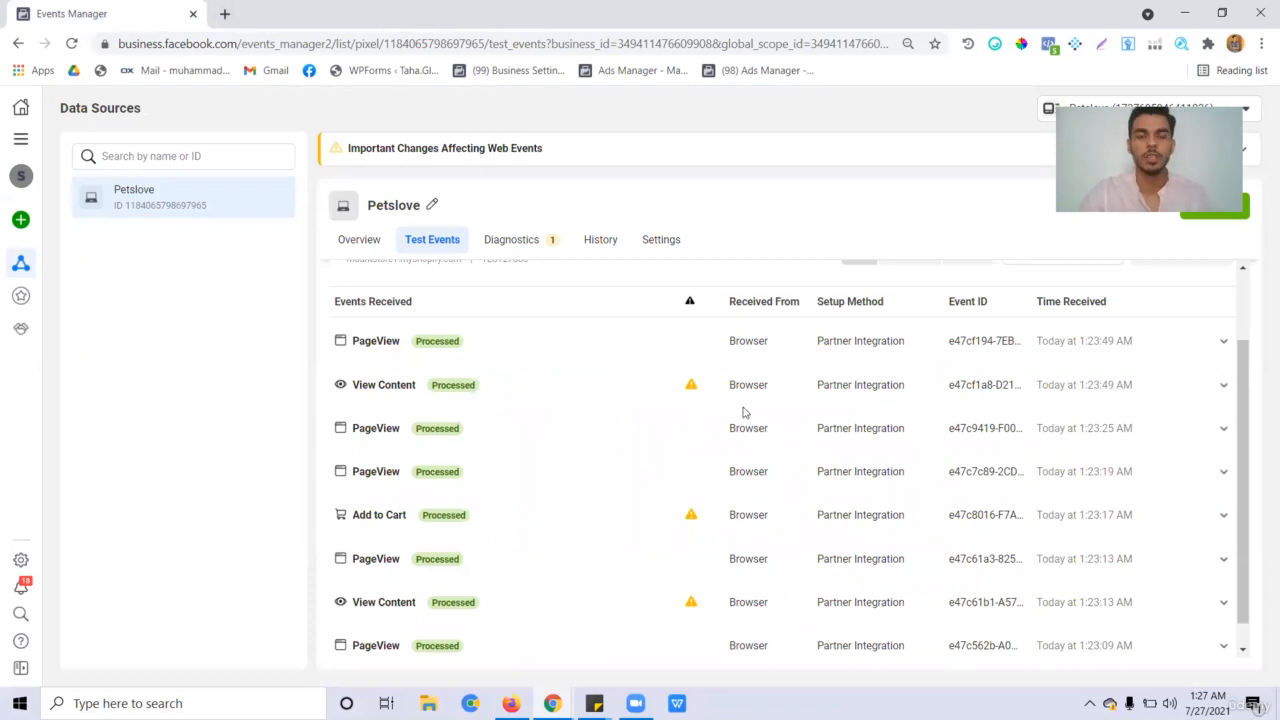
# Step: Open the Petslove pixel's overview and compare its Pixel/Conversions API events with the Aggregated Event Measurement view
pyautogui.scroll(2, 743, 412)
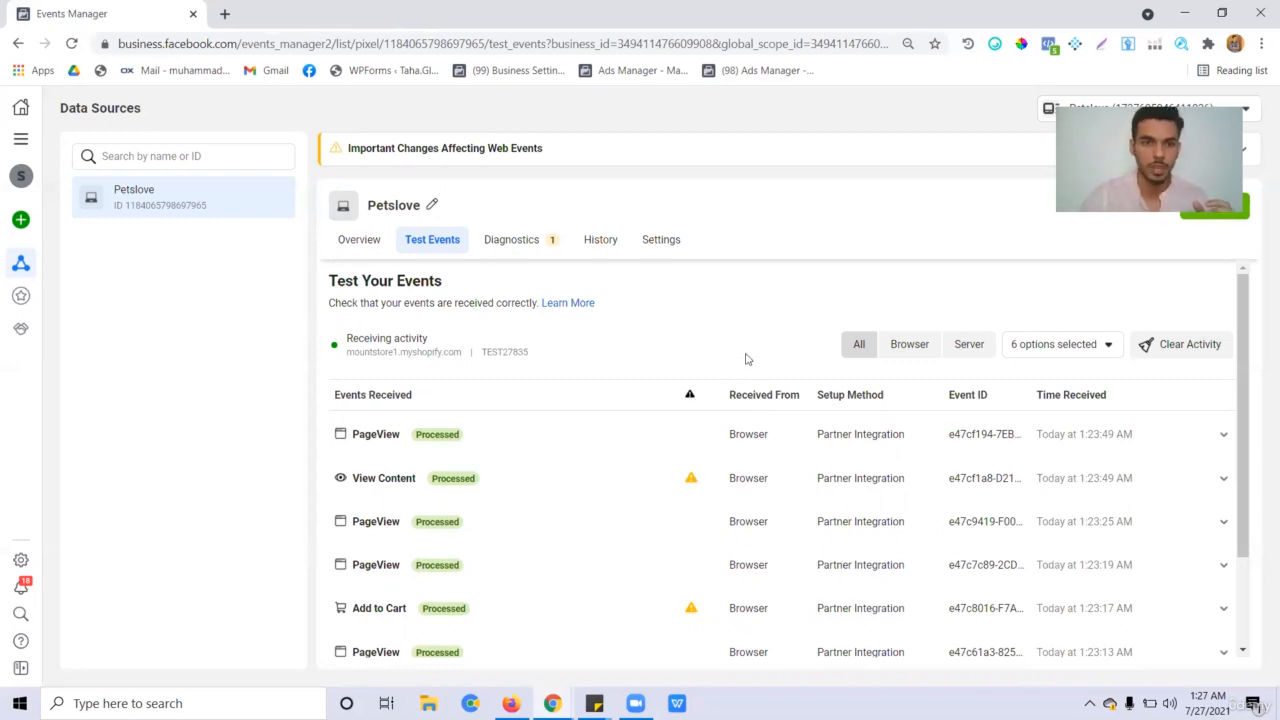
pyautogui.click(345, 240)
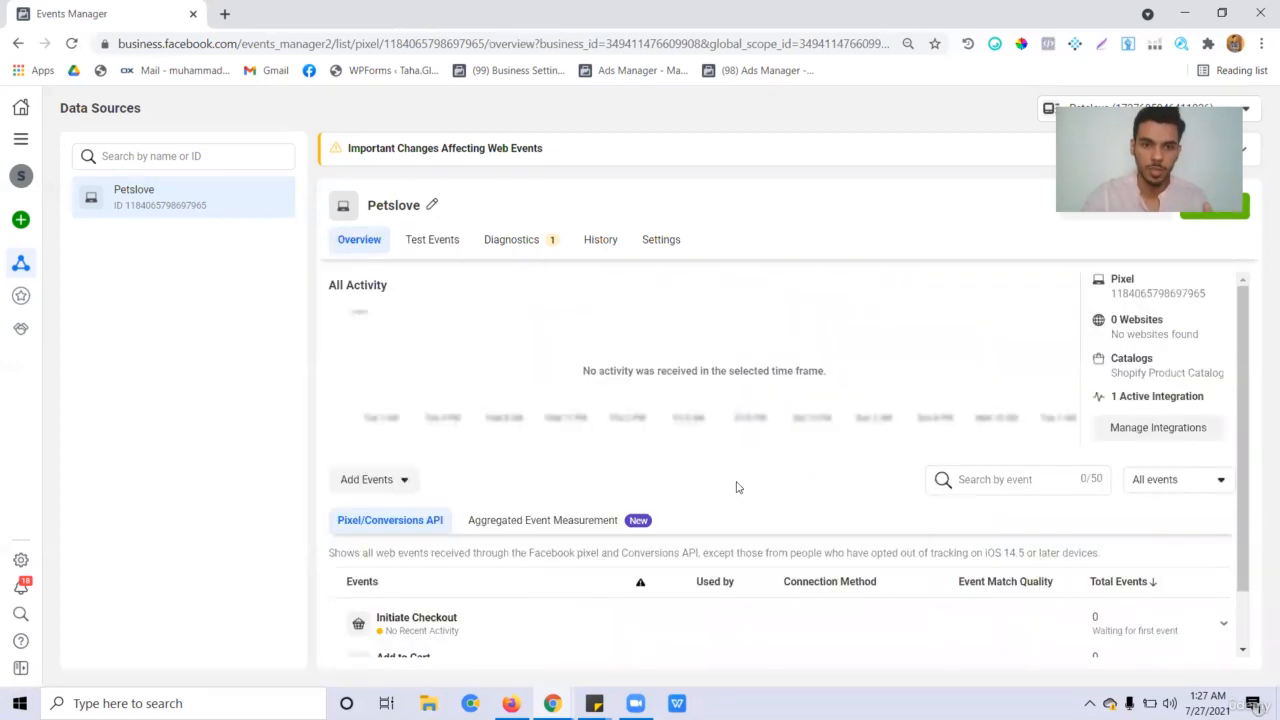
pyautogui.scroll(-1, 714, 449)
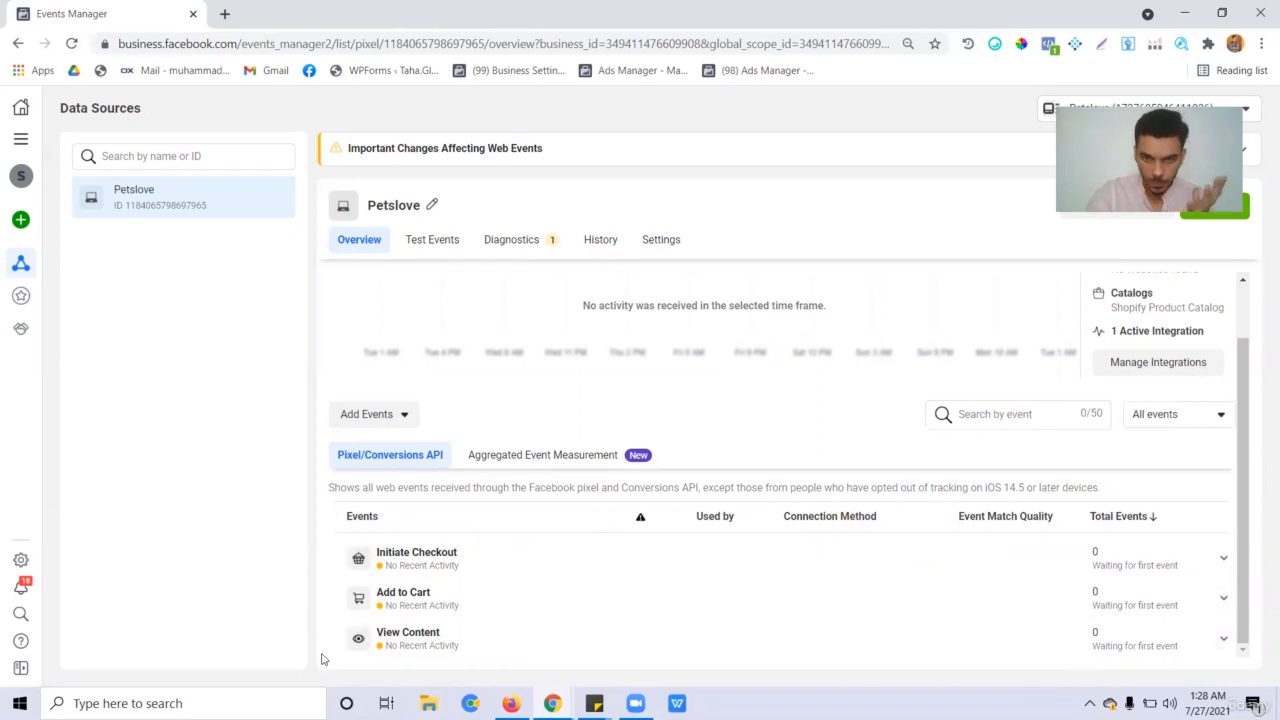
pyautogui.click(554, 462)
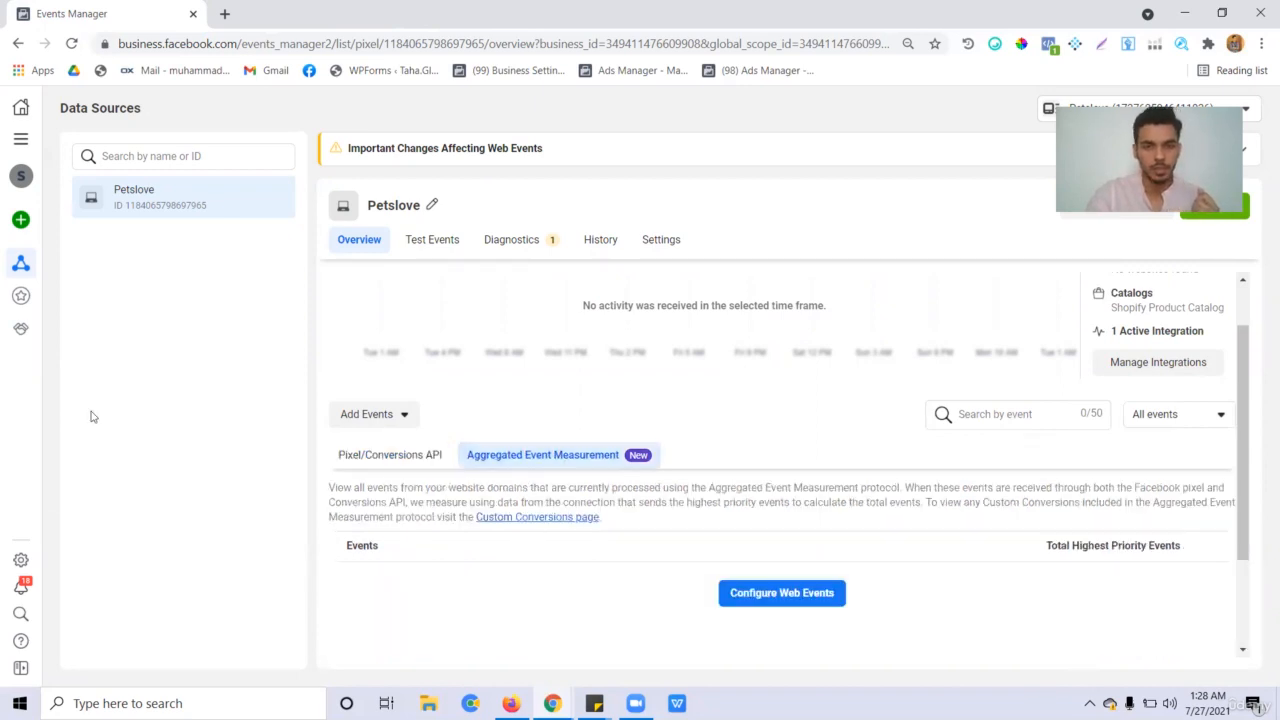
pyautogui.scroll(-2, 620, 510)
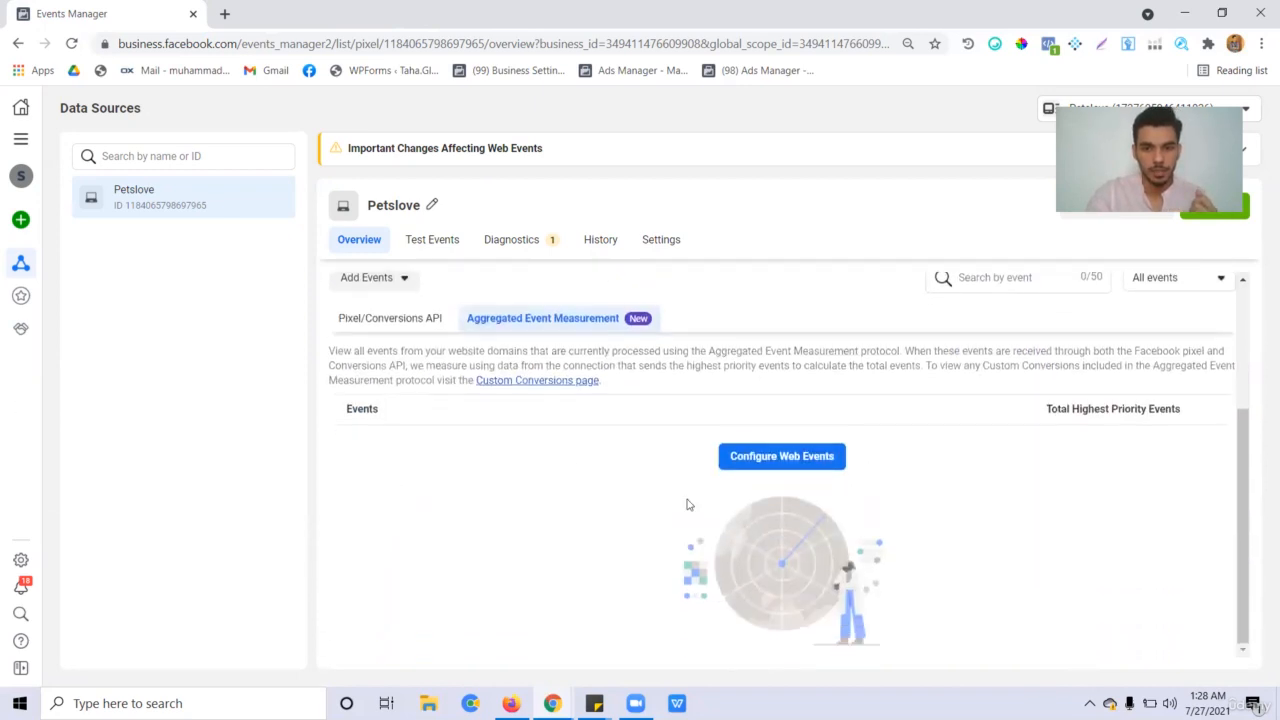
pyautogui.click(420, 322)
pyautogui.click(553, 457)
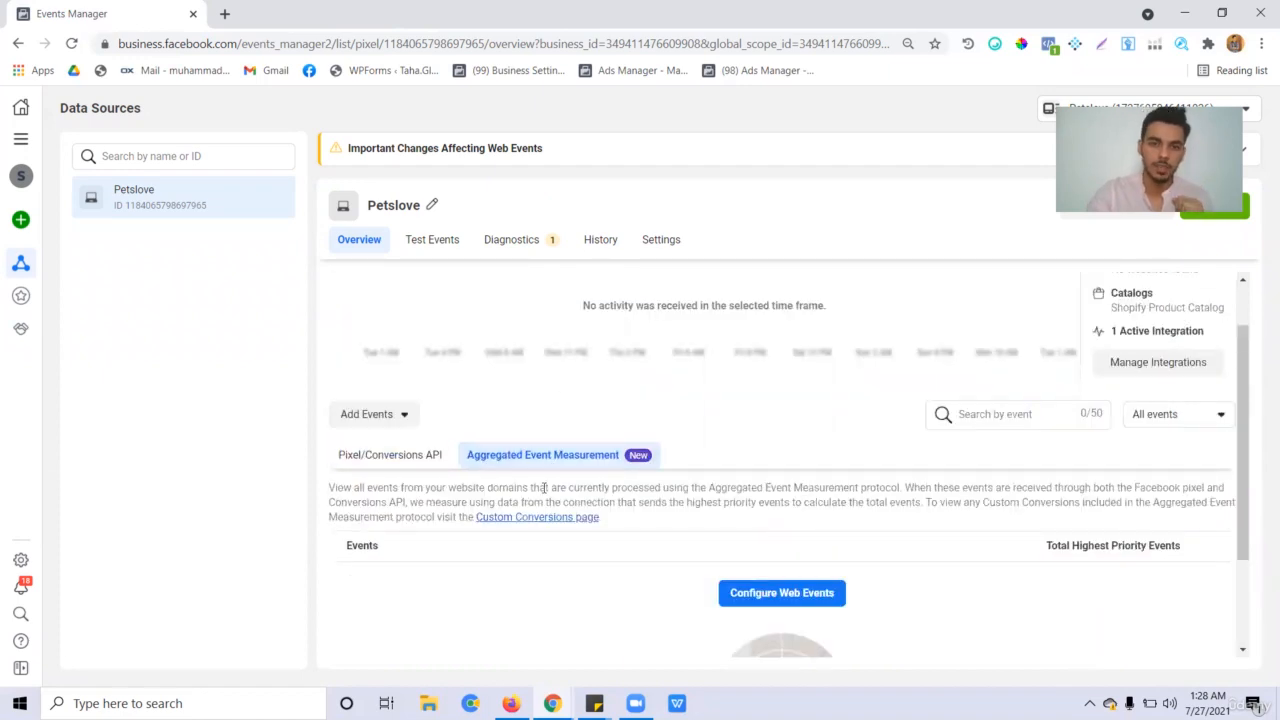
pyautogui.click(370, 462)
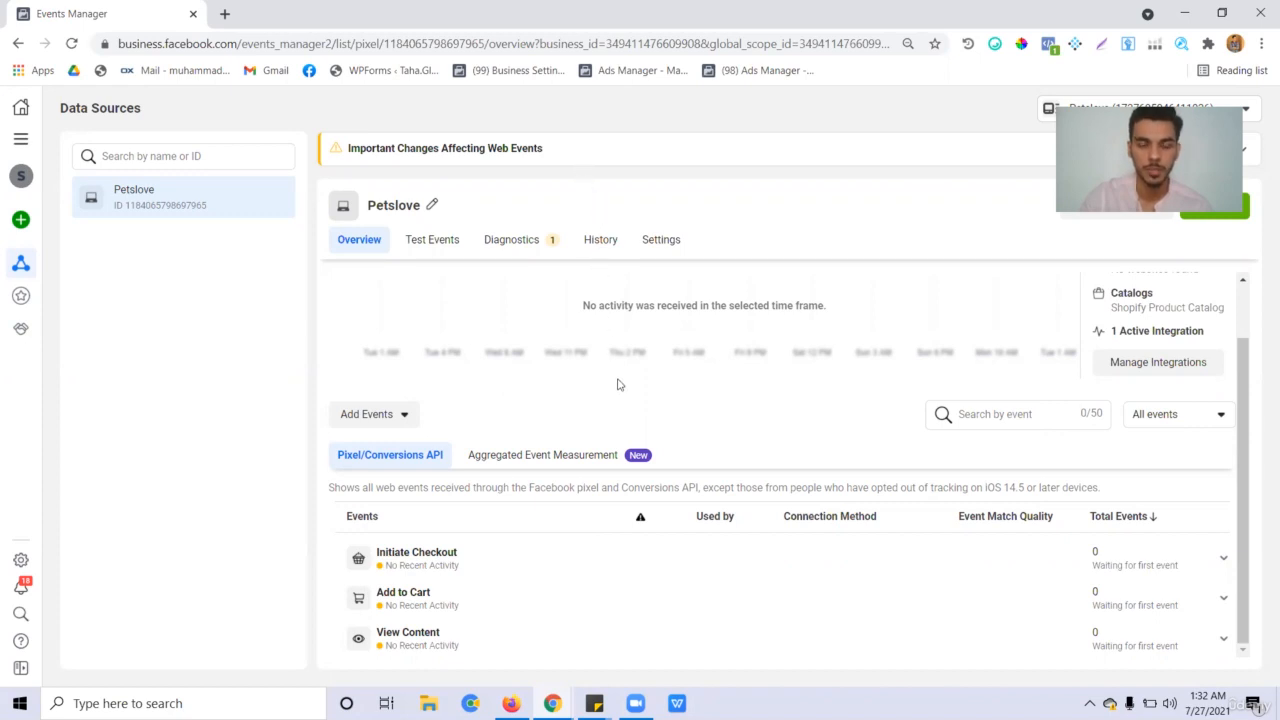
# Step: Open the web event configurations from Aggregated Event Measurement and expand the petslove.store domain
pyautogui.click(540, 452)
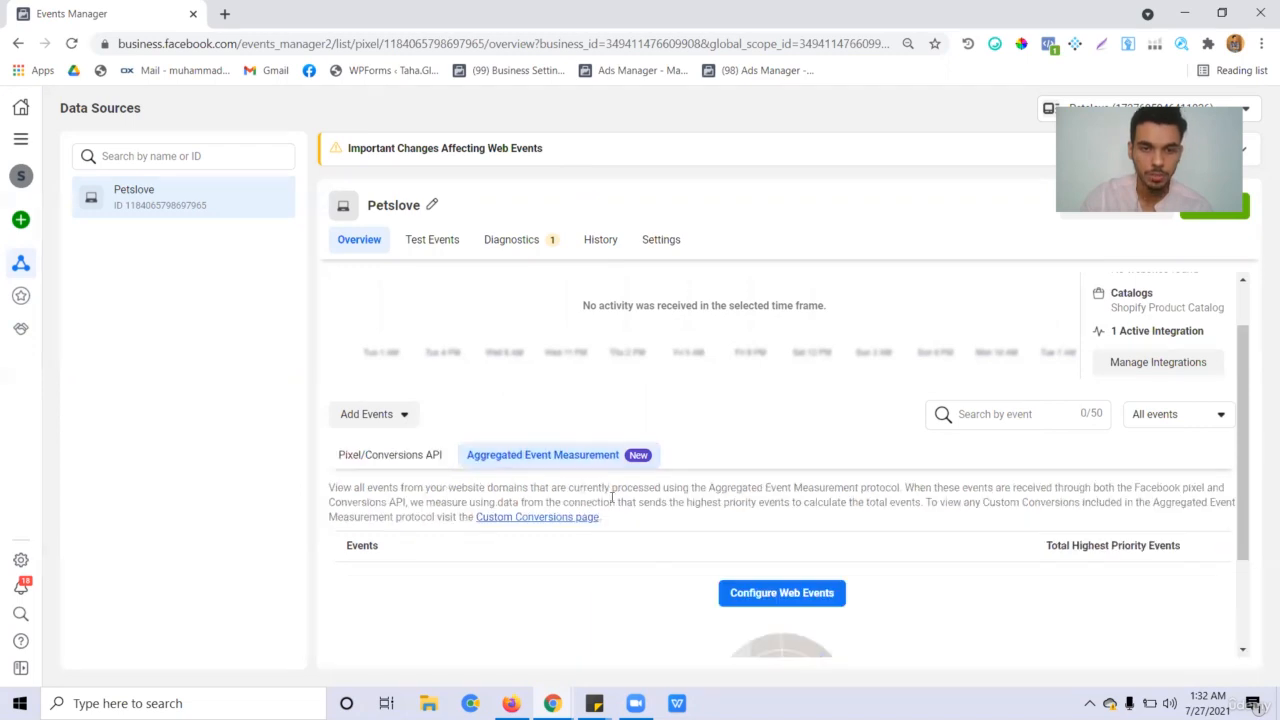
pyautogui.click(780, 460)
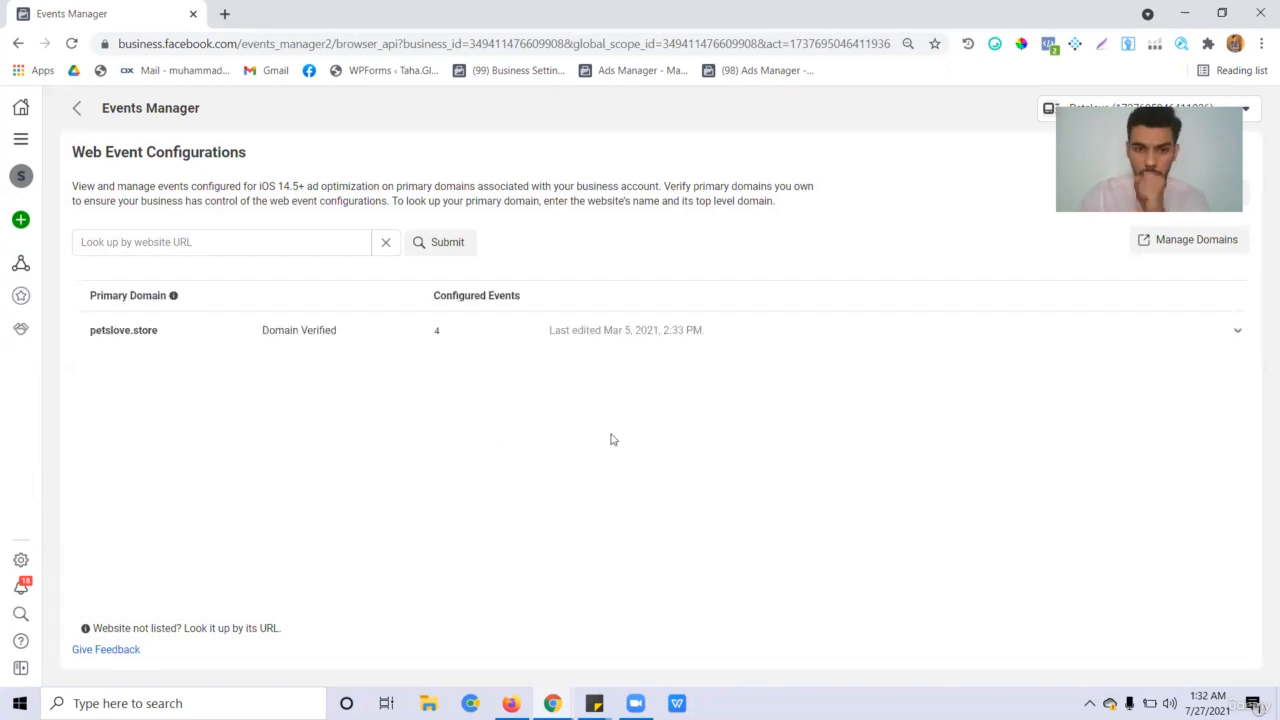
pyautogui.click(565, 335)
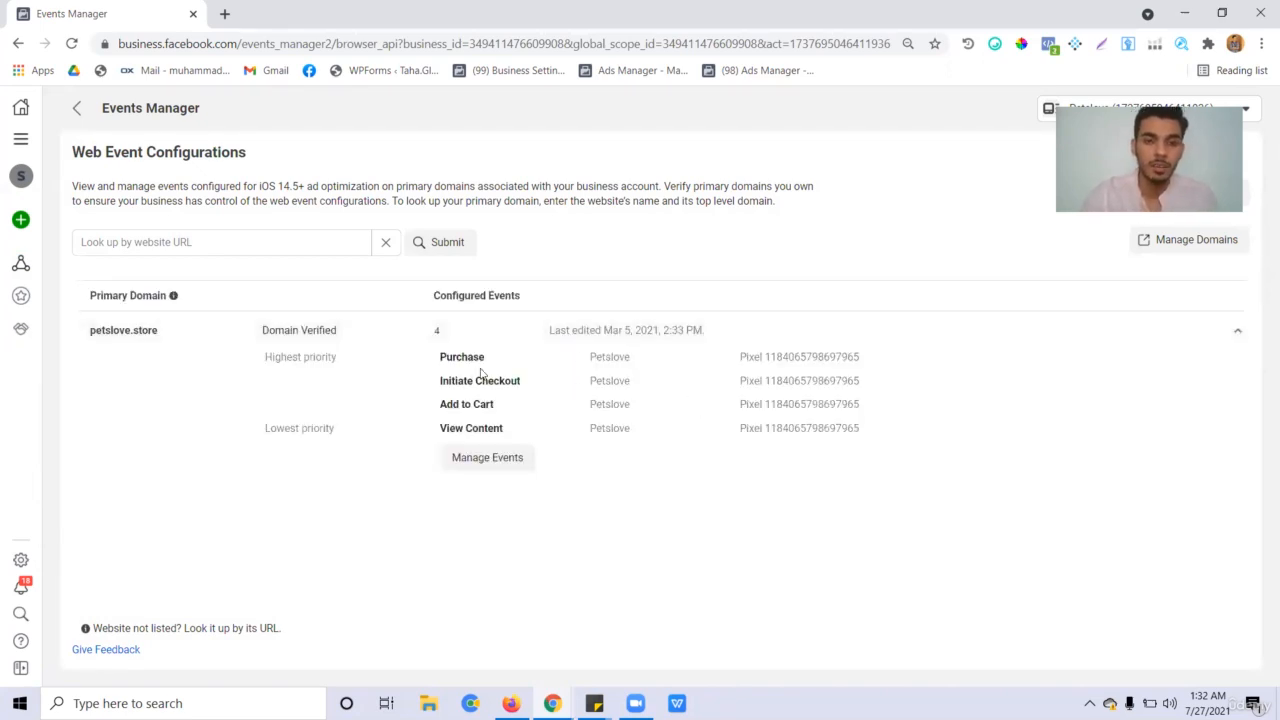
# Step: Examine the priority order of the configured petslove.store events, from Purchase down to View Content
pyautogui.moveTo(419, 358); pyautogui.dragTo(504, 364)
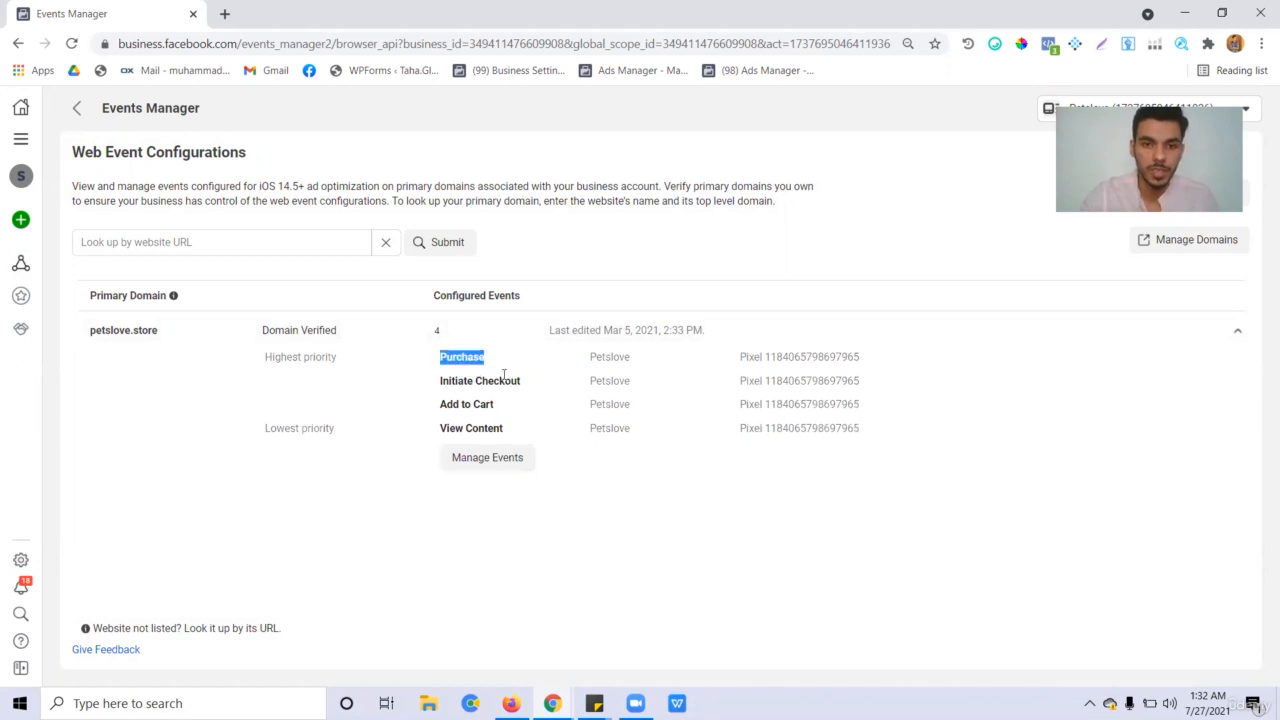
pyautogui.click(424, 358)
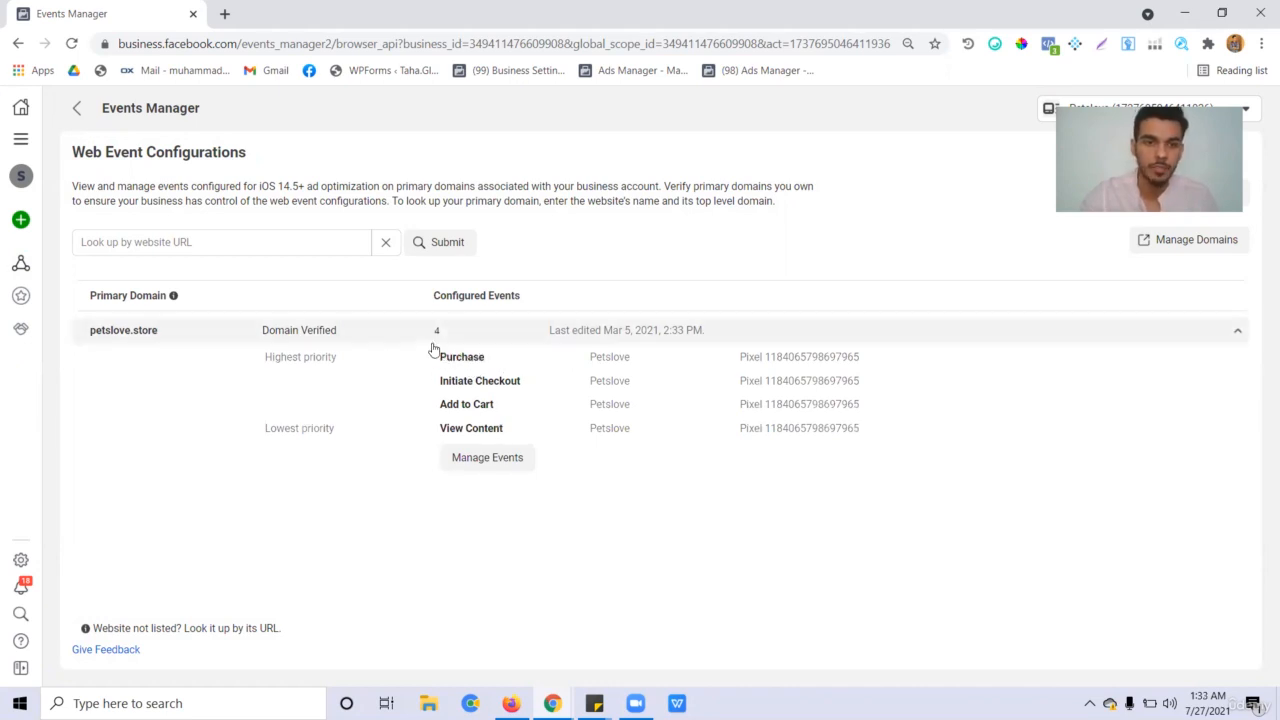
pyautogui.moveTo(432, 353)
pyautogui.mouseDown()
pyautogui.moveTo(510, 433)
pyautogui.moveTo(437, 363)
pyautogui.mouseUp()
pyautogui.click(537, 426)
pyautogui.click(620, 428)
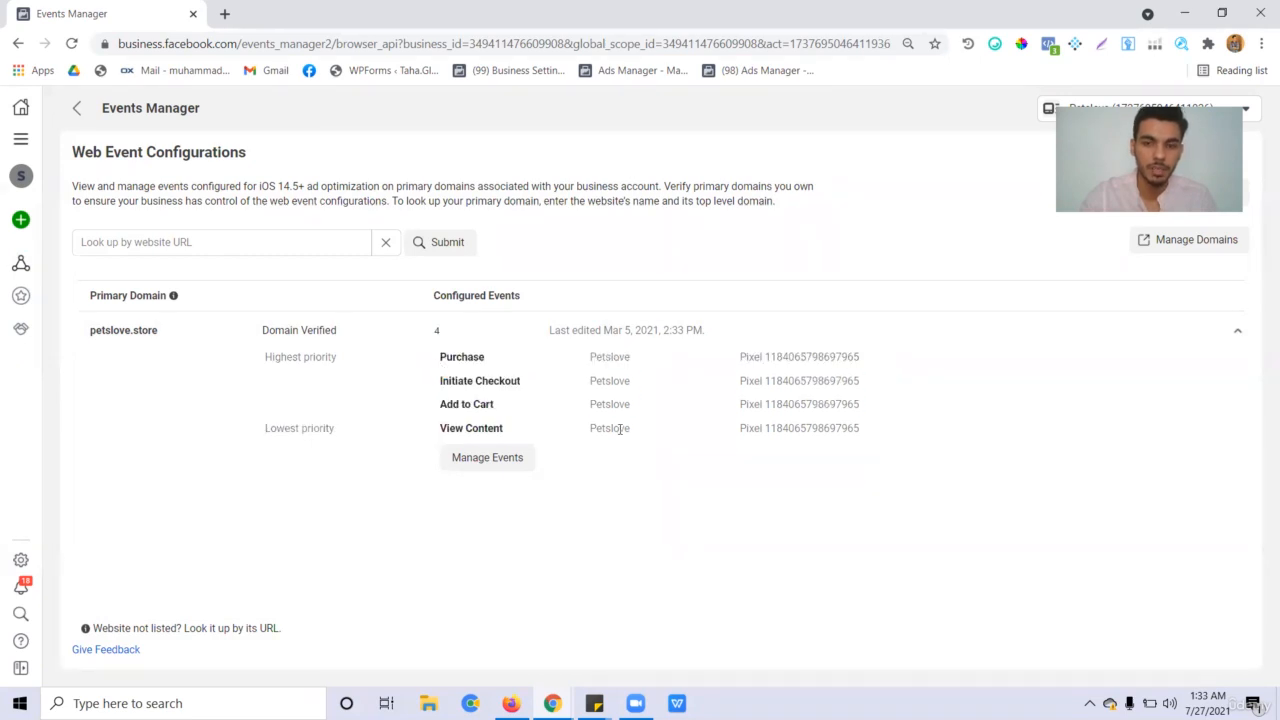
pyautogui.moveTo(440, 360); pyautogui.dragTo(528, 433)
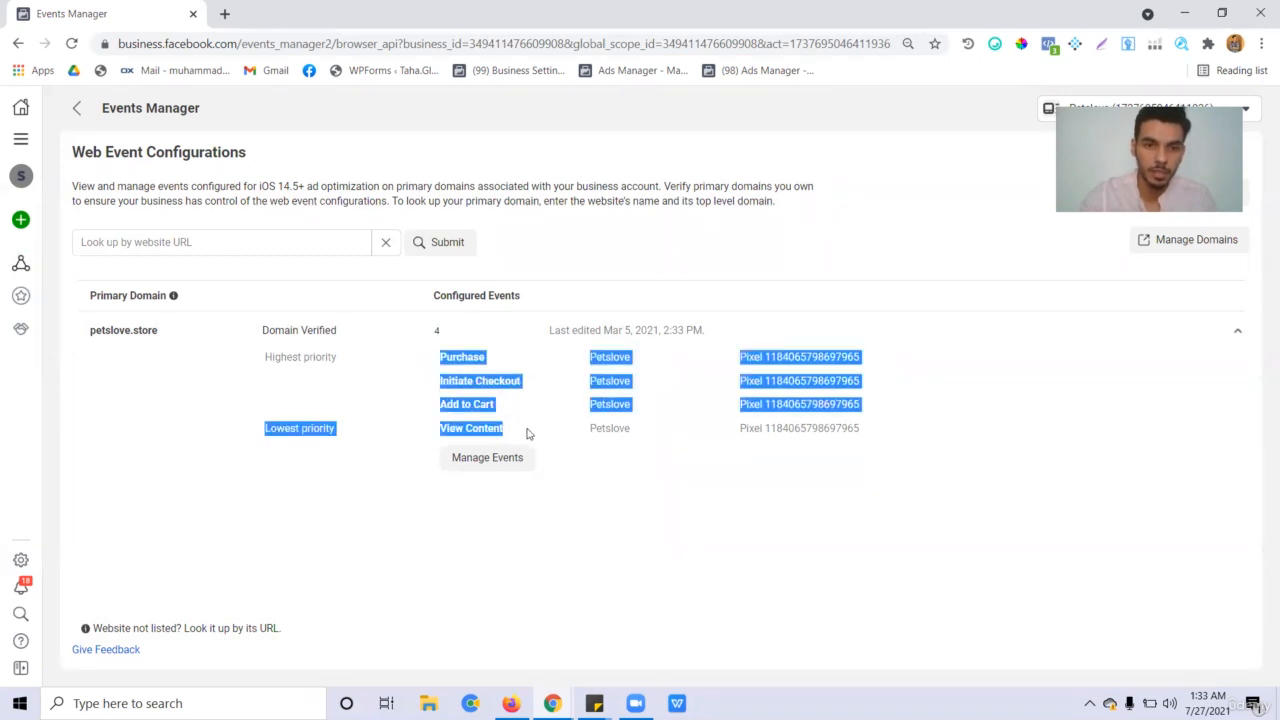
pyautogui.moveTo(325, 337); pyautogui.dragTo(402, 364)
pyautogui.click(431, 339)
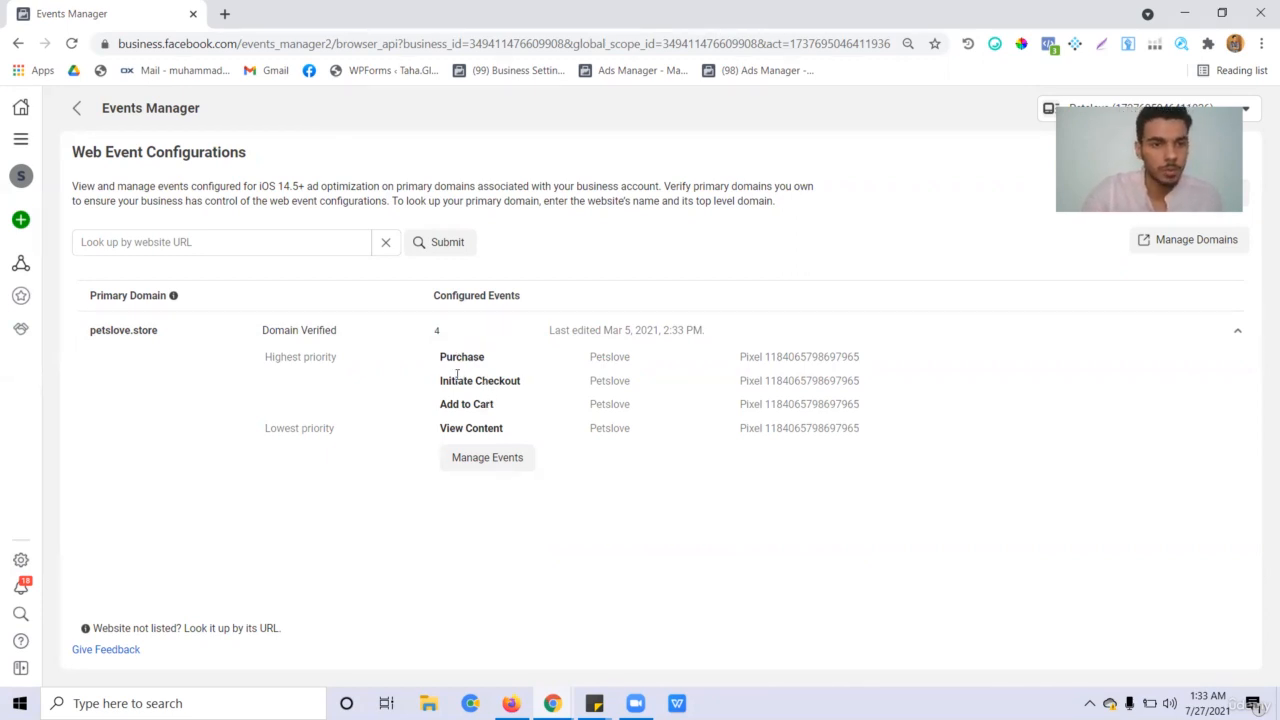
pyautogui.click(592, 402)
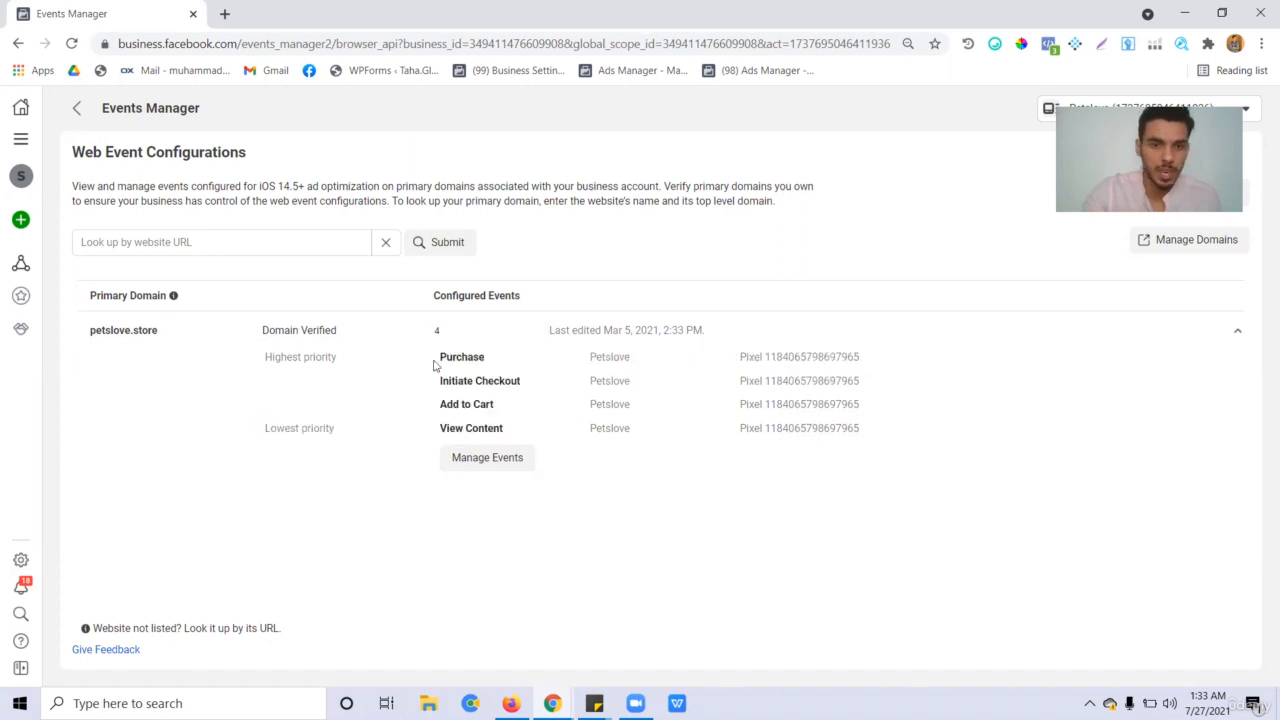
pyautogui.moveTo(436, 358); pyautogui.dragTo(512, 422)
pyautogui.click(525, 433)
pyautogui.moveTo(409, 365); pyautogui.dragTo(514, 423)
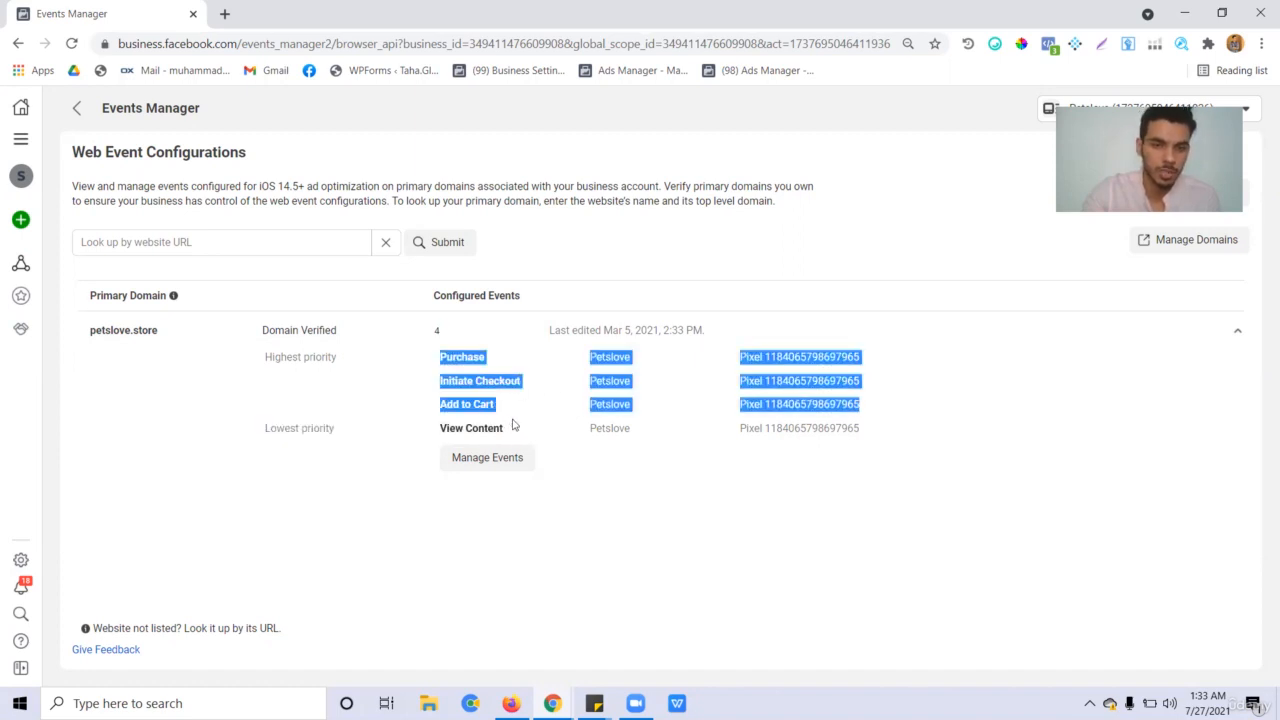
# Step: Open the petslove.store events for editing and examine the available event names, pixel choices and priority levels
pyautogui.click(517, 465)
pyautogui.click(830, 378)
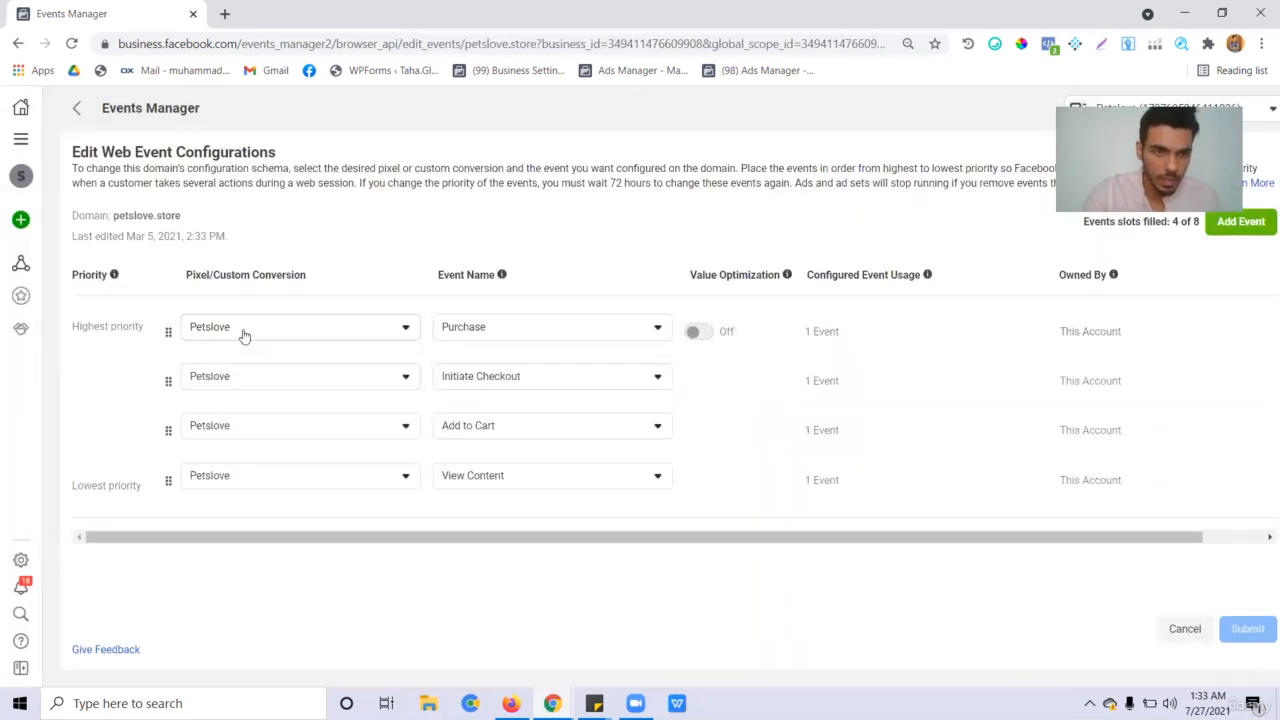
pyautogui.click(588, 329)
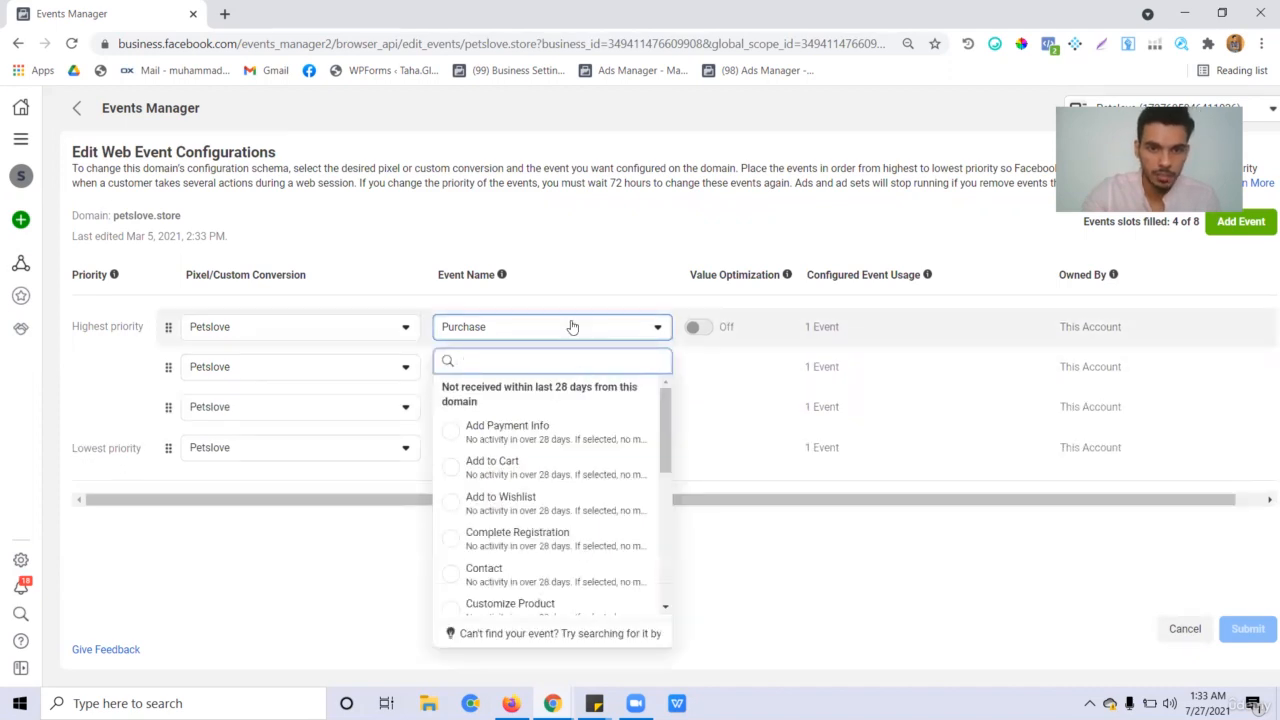
pyautogui.click(435, 330)
pyautogui.click(337, 378)
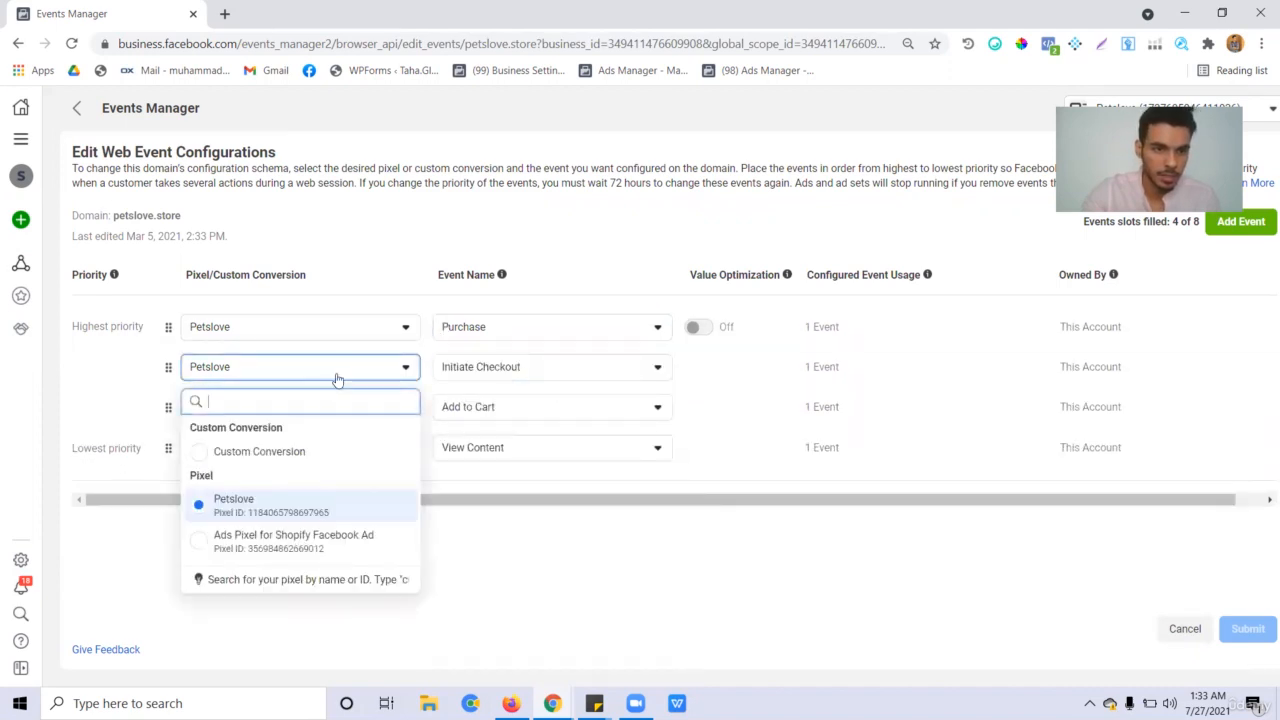
pyautogui.click(115, 327)
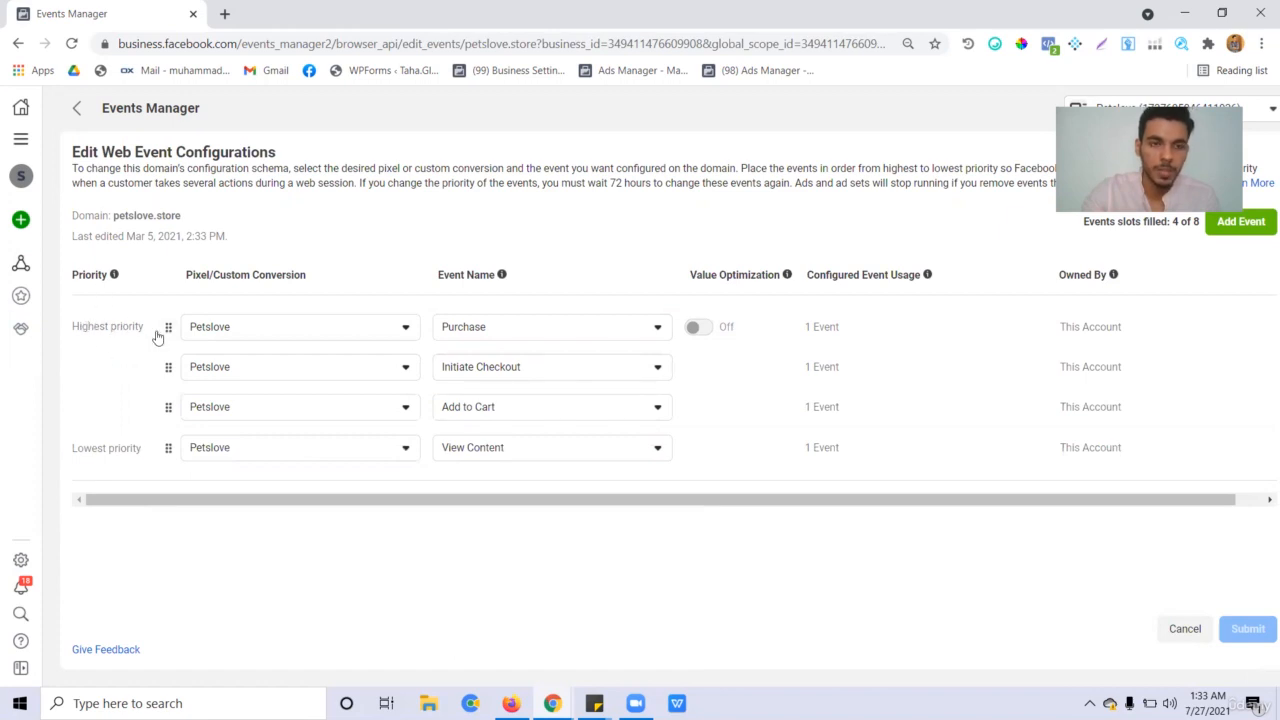
pyautogui.moveTo(110, 326); pyautogui.dragTo(98, 327)
pyautogui.moveTo(91, 448); pyautogui.dragTo(169, 451)
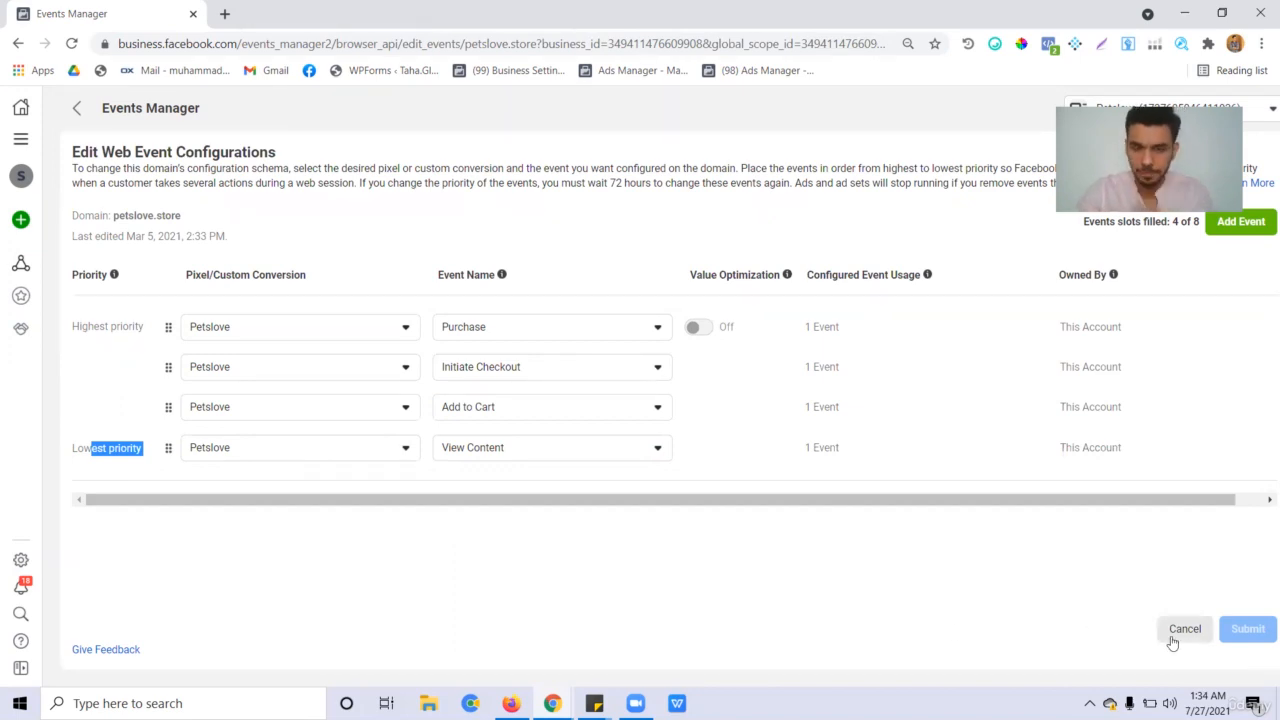
# Step: Read the Value Optimization explanation, and cancel the event editing to recheck the petslove.store configured events
pyautogui.click(779, 274)
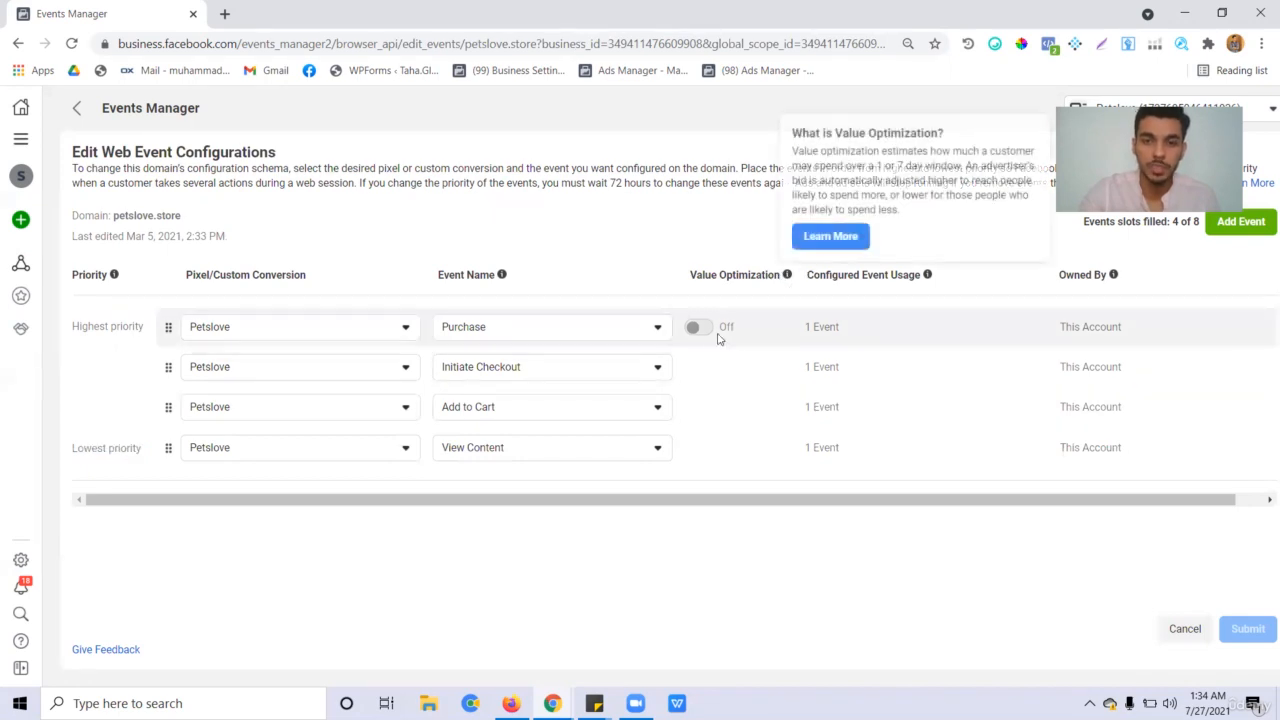
pyautogui.moveTo(705, 341)
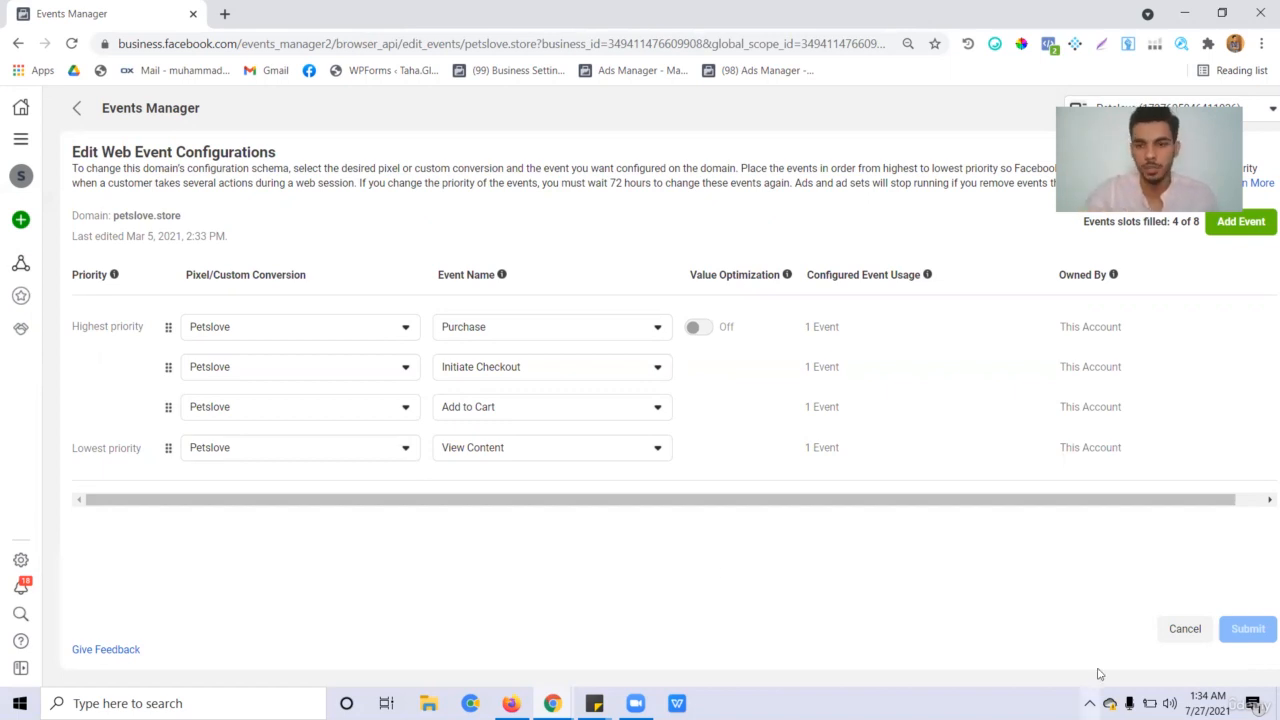
pyautogui.click(1205, 630)
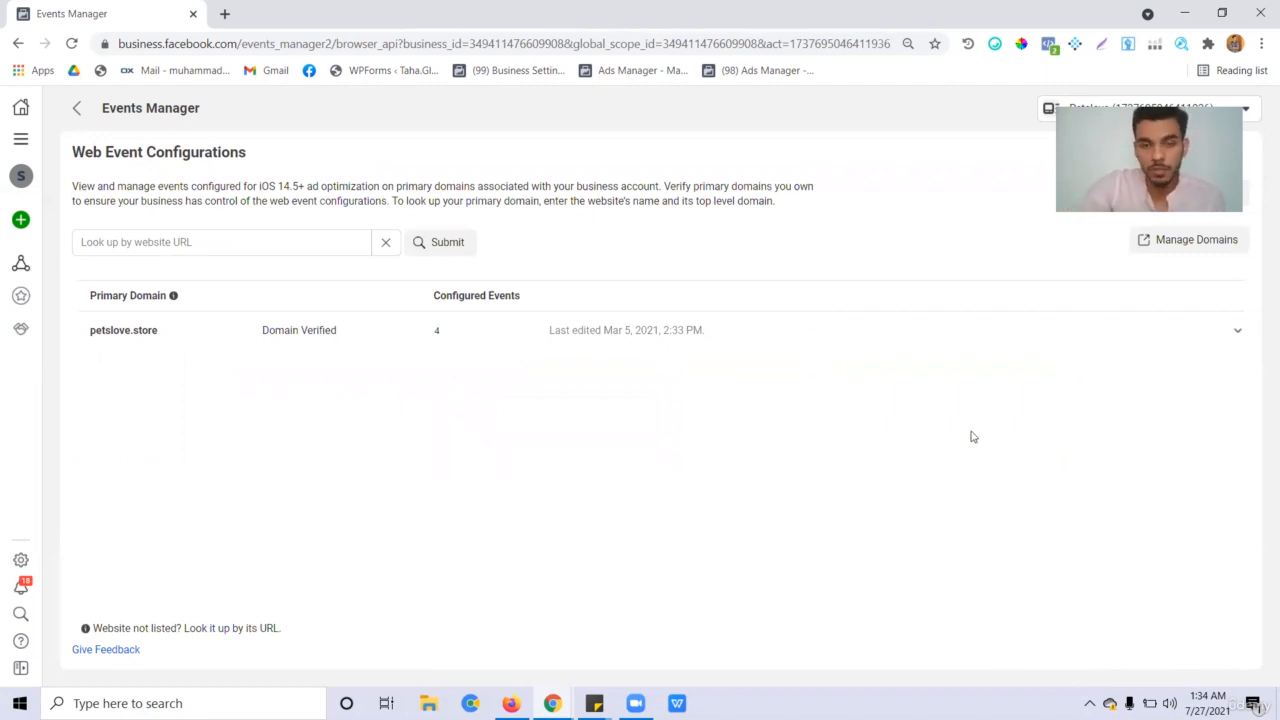
pyautogui.click(466, 339)
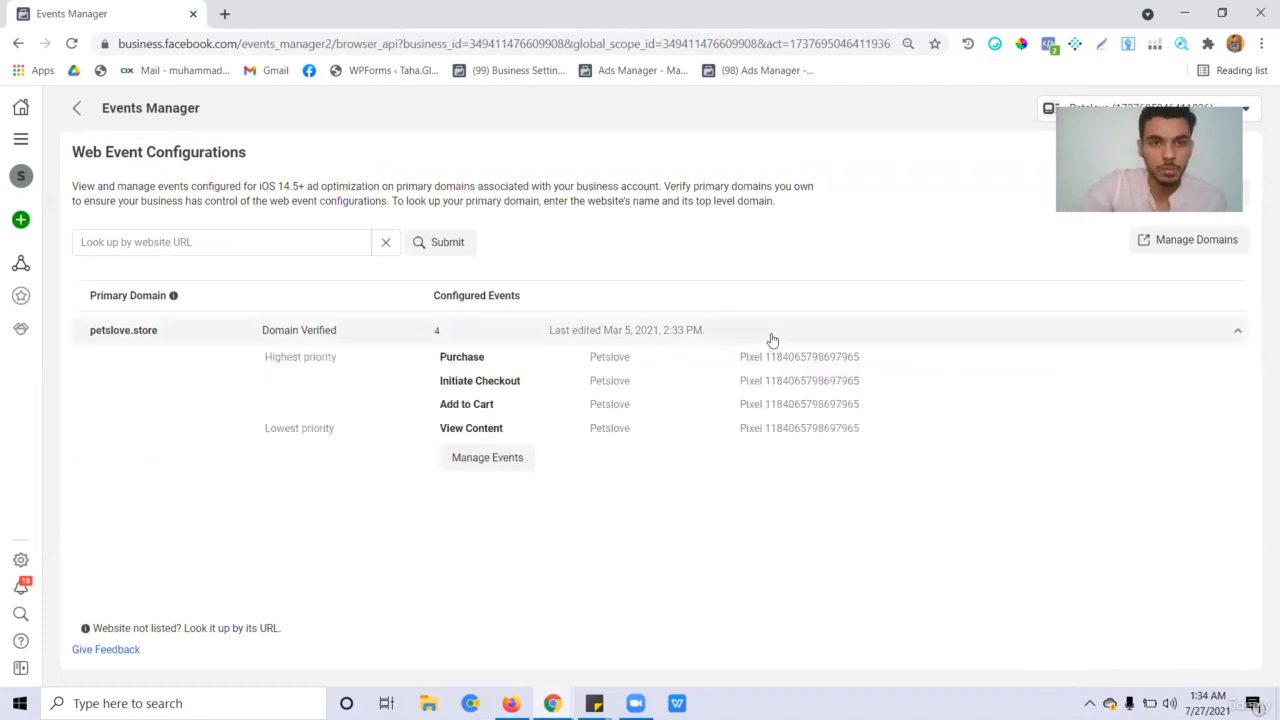
pyautogui.click(783, 329)
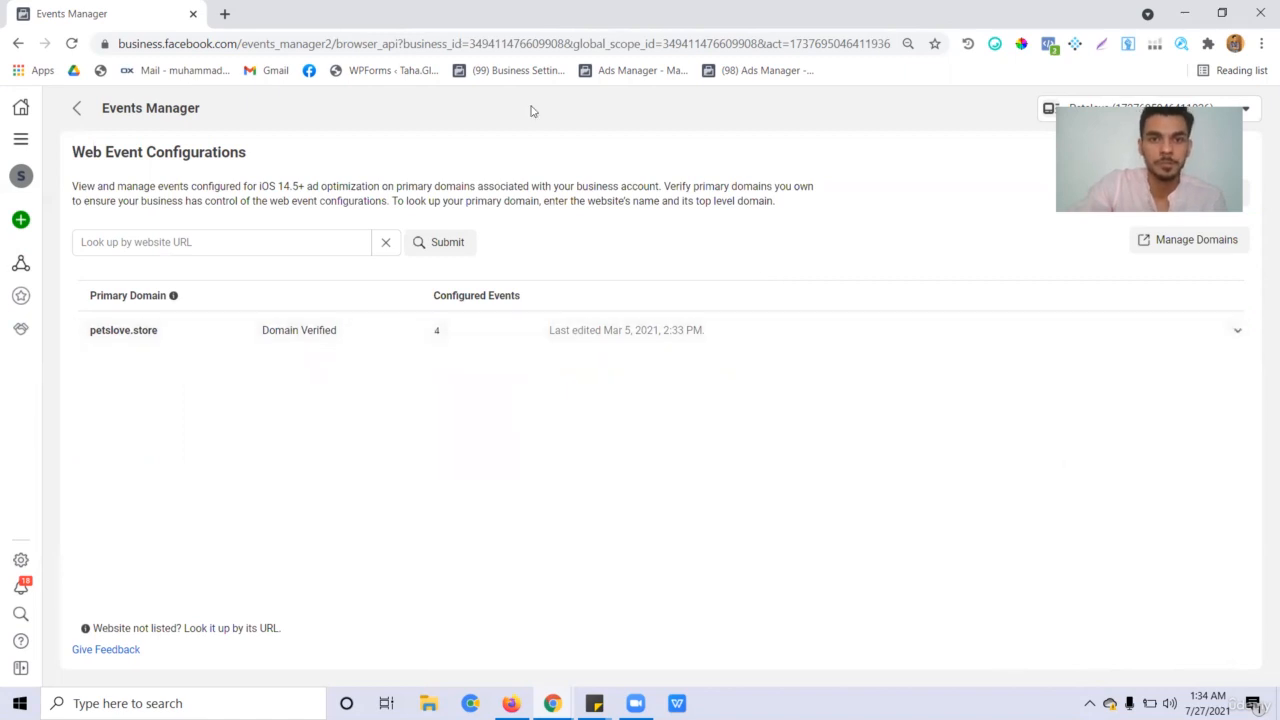